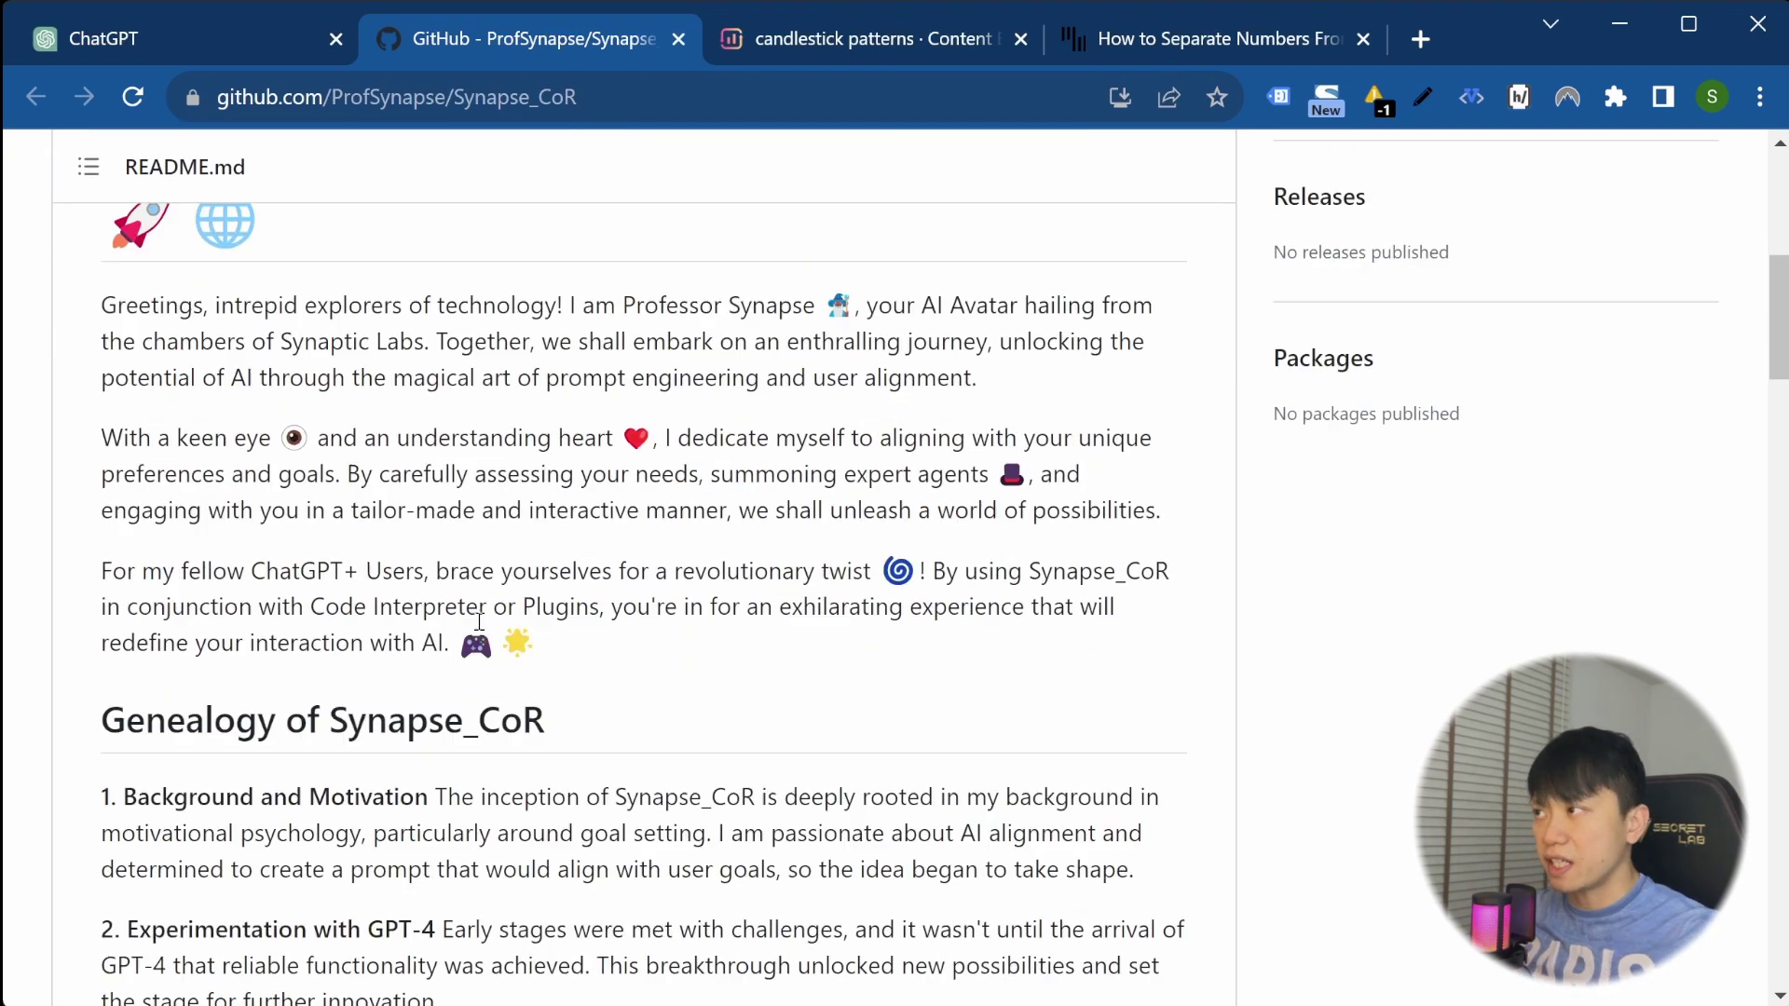
Scroll the Synapse_CoR README past the Prompt Breakdown to the Commands section listing /start, /save and /new
{"action": "scroll", "coordinate": [481, 630], "scroll_direction": "down", "scroll_amount": 10}
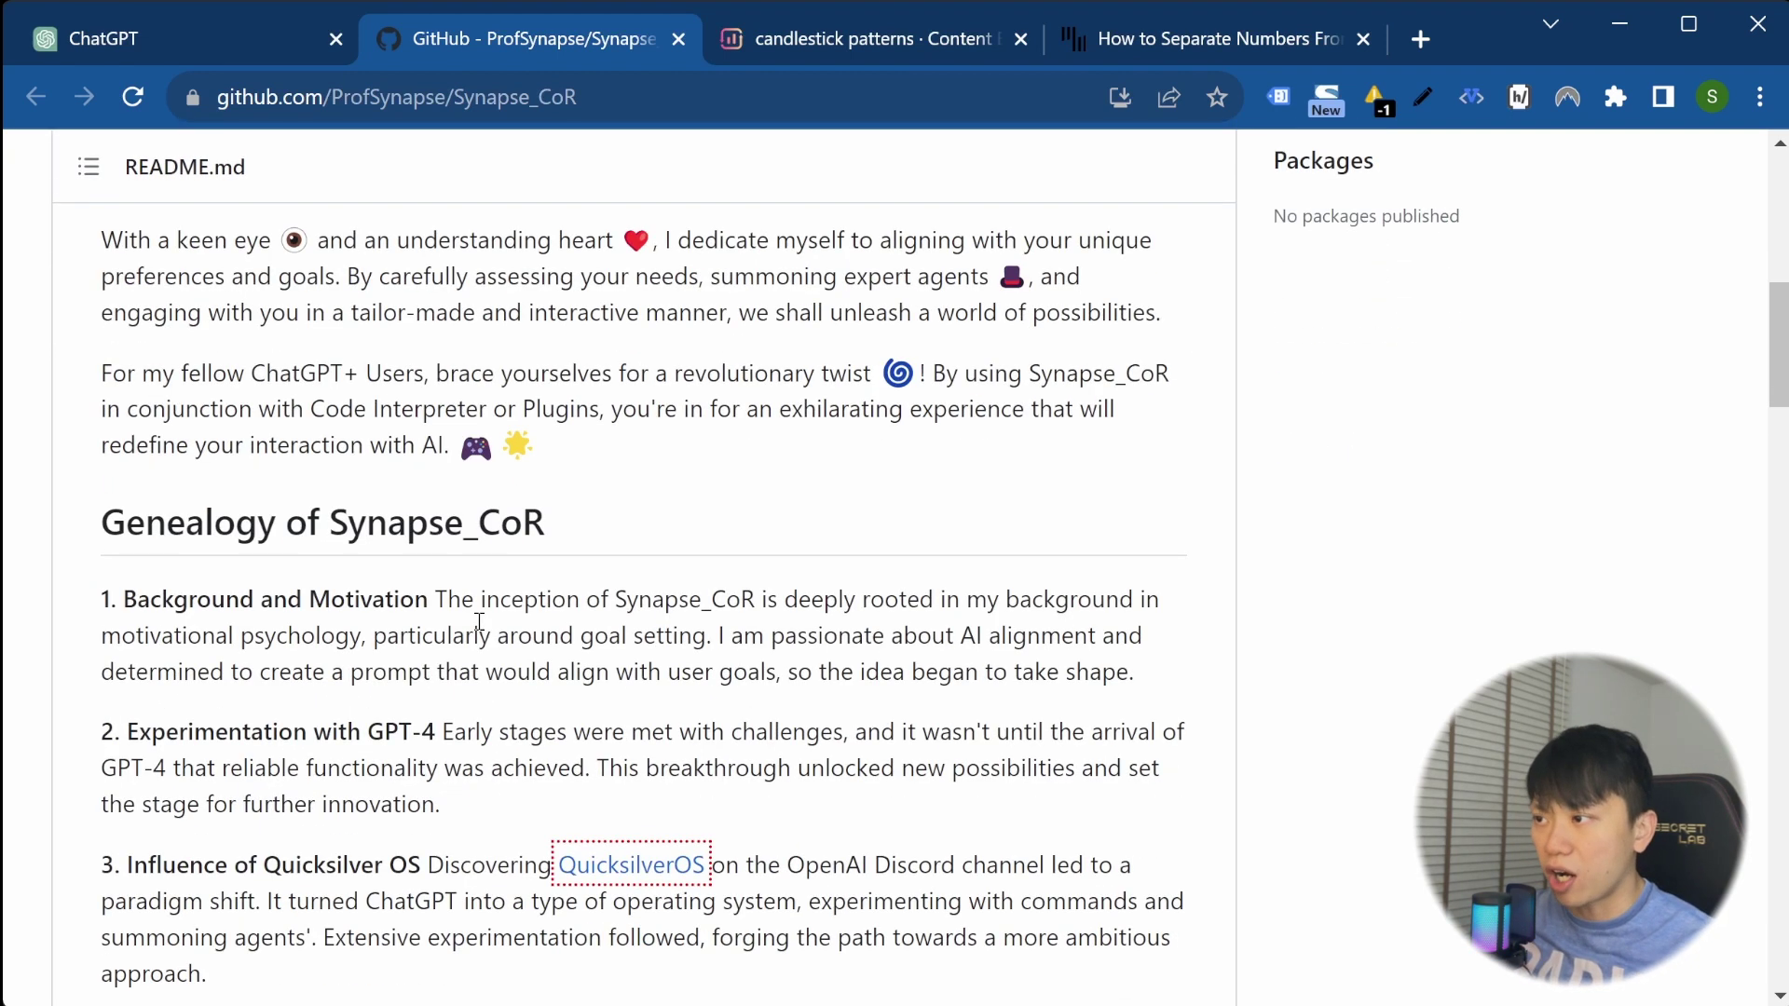
{"action": "scroll", "coordinate": [463, 657], "scroll_direction": "down", "scroll_amount": 9}
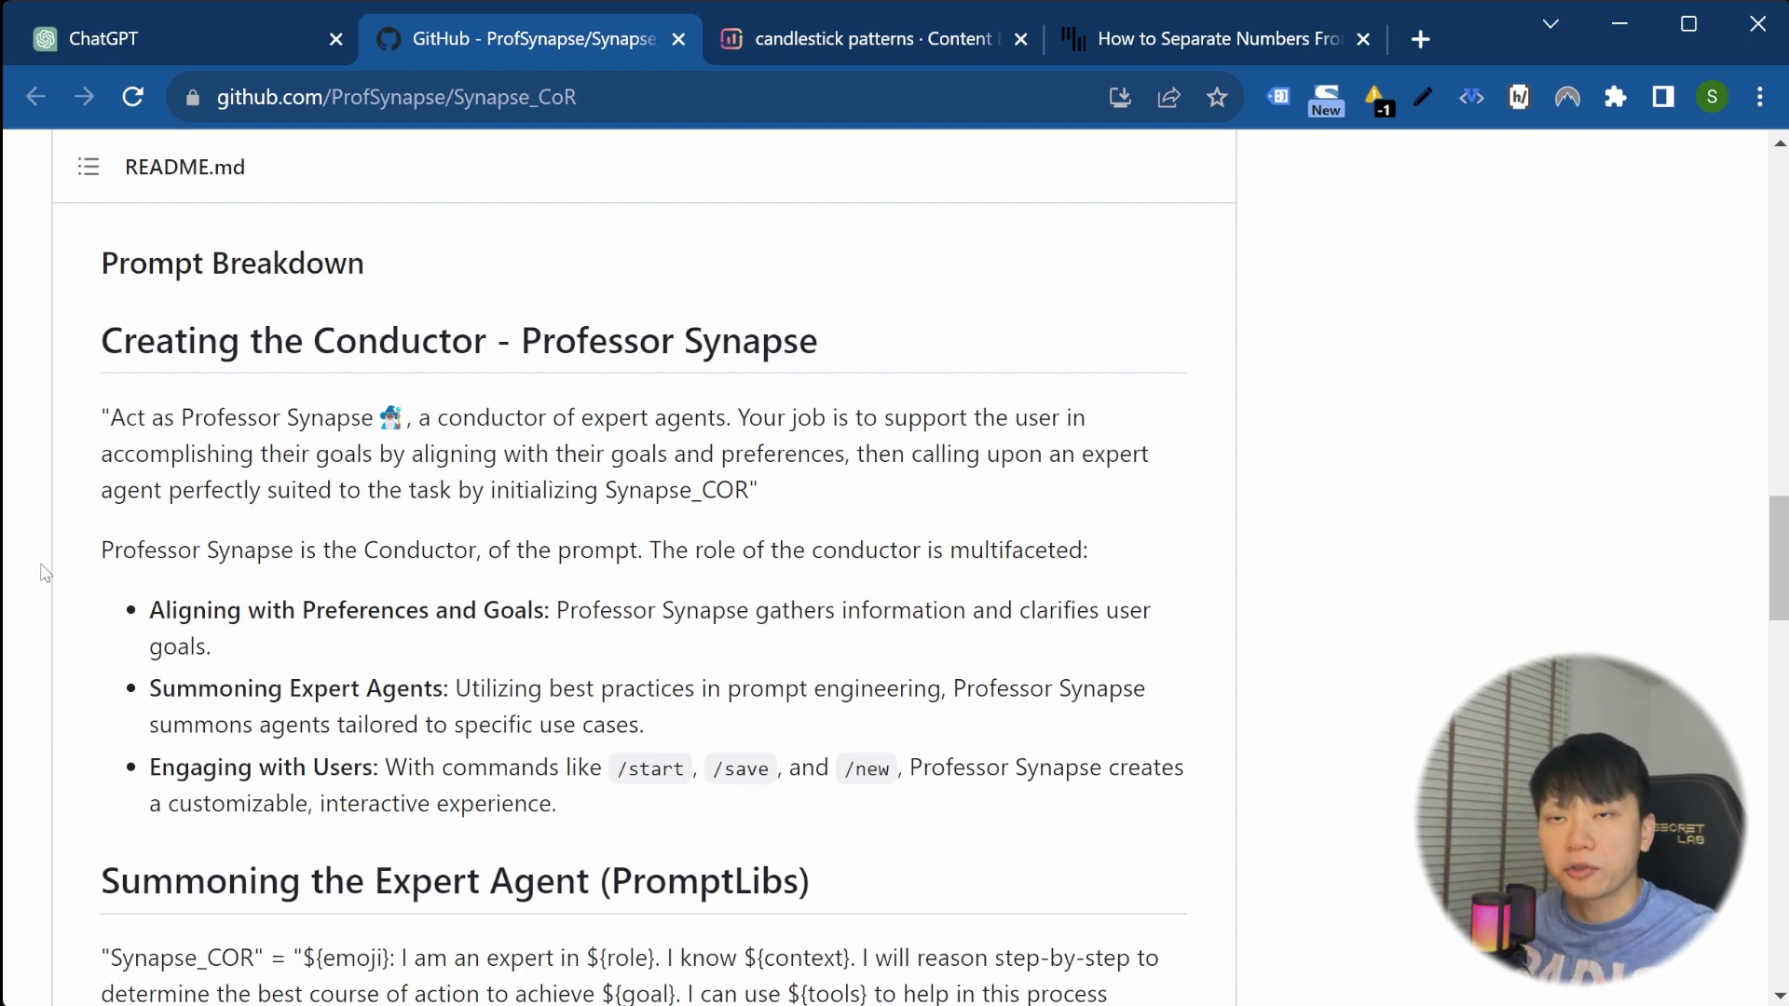
{"action": "scroll", "coordinate": [615, 499], "scroll_direction": "down", "scroll_amount": 2}
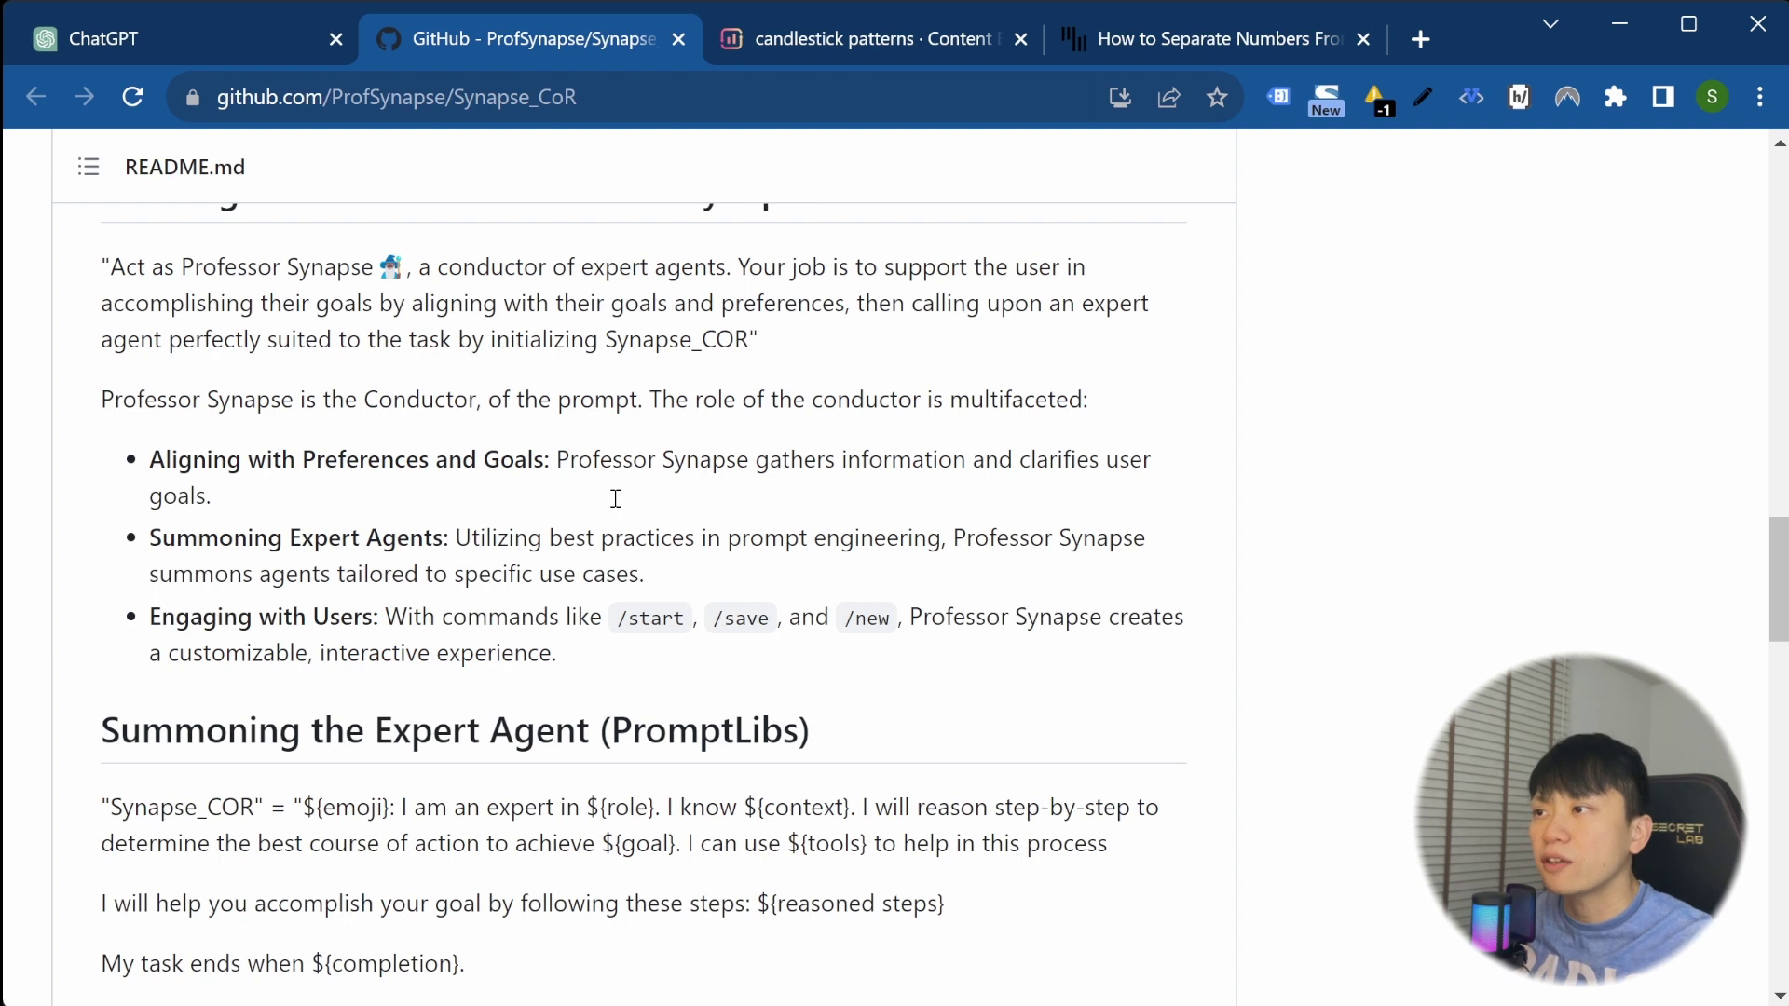
{"action": "scroll", "coordinate": [615, 498], "scroll_direction": "down", "scroll_amount": 2}
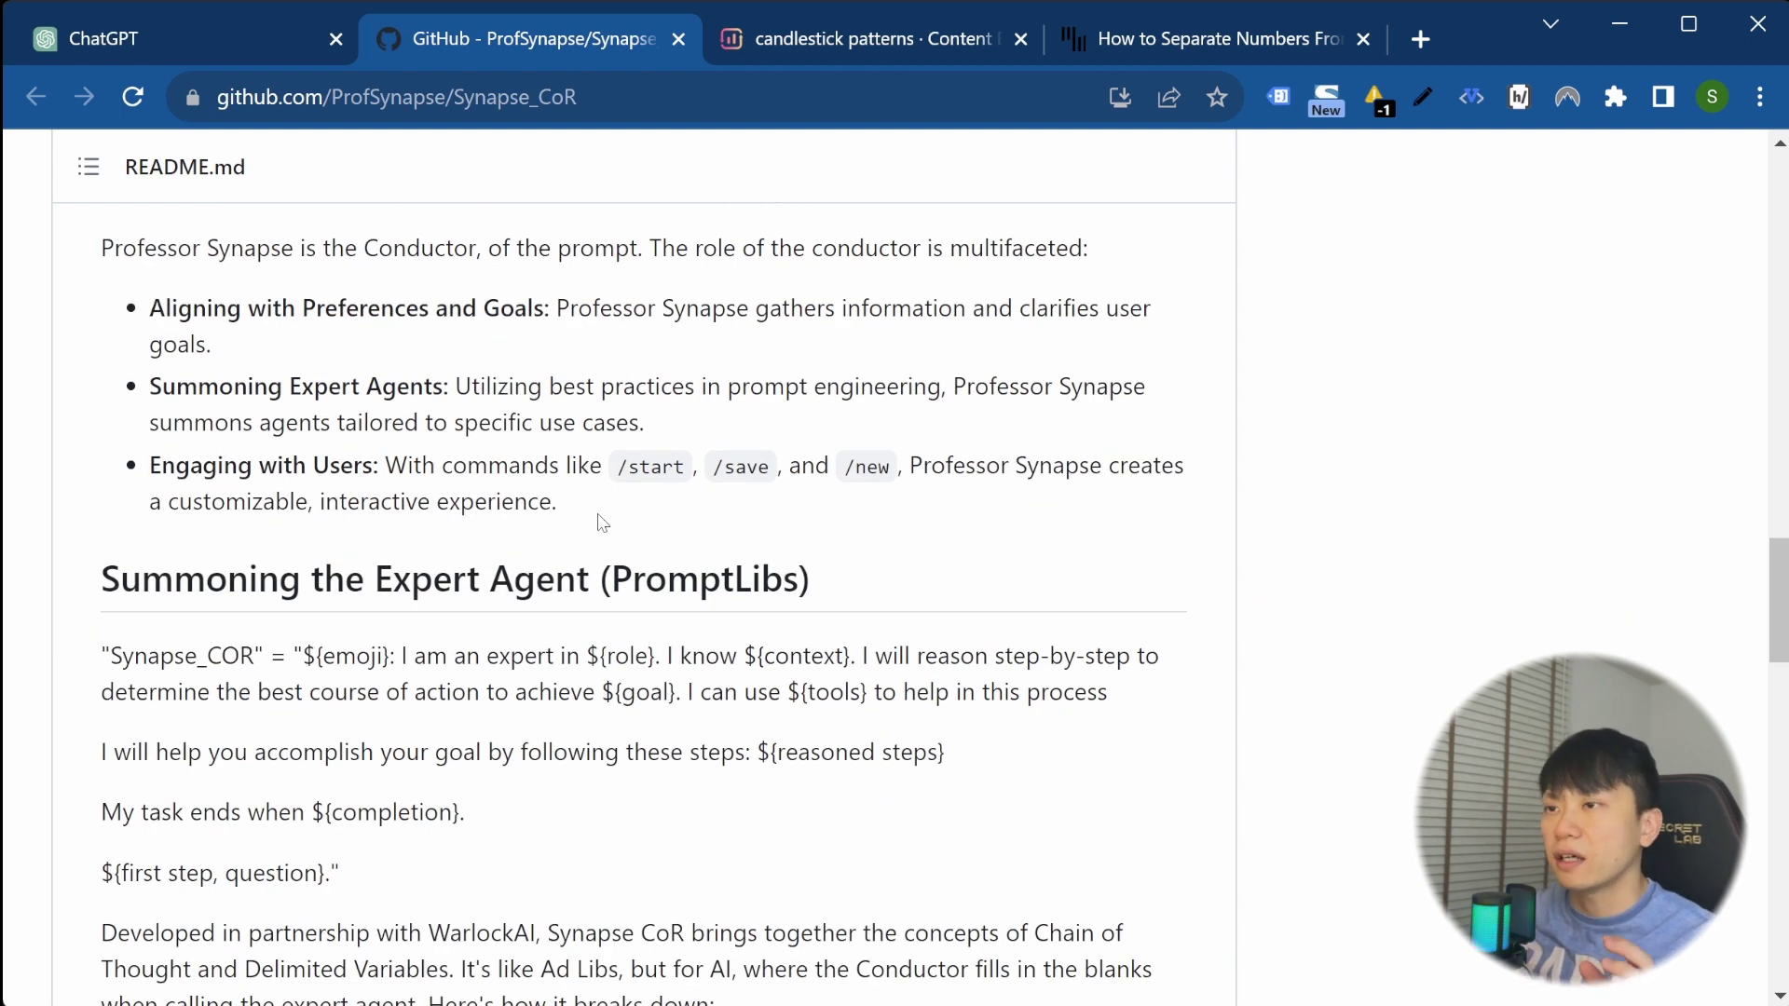
{"action": "scroll", "coordinate": [601, 522], "scroll_direction": "down", "scroll_amount": 4}
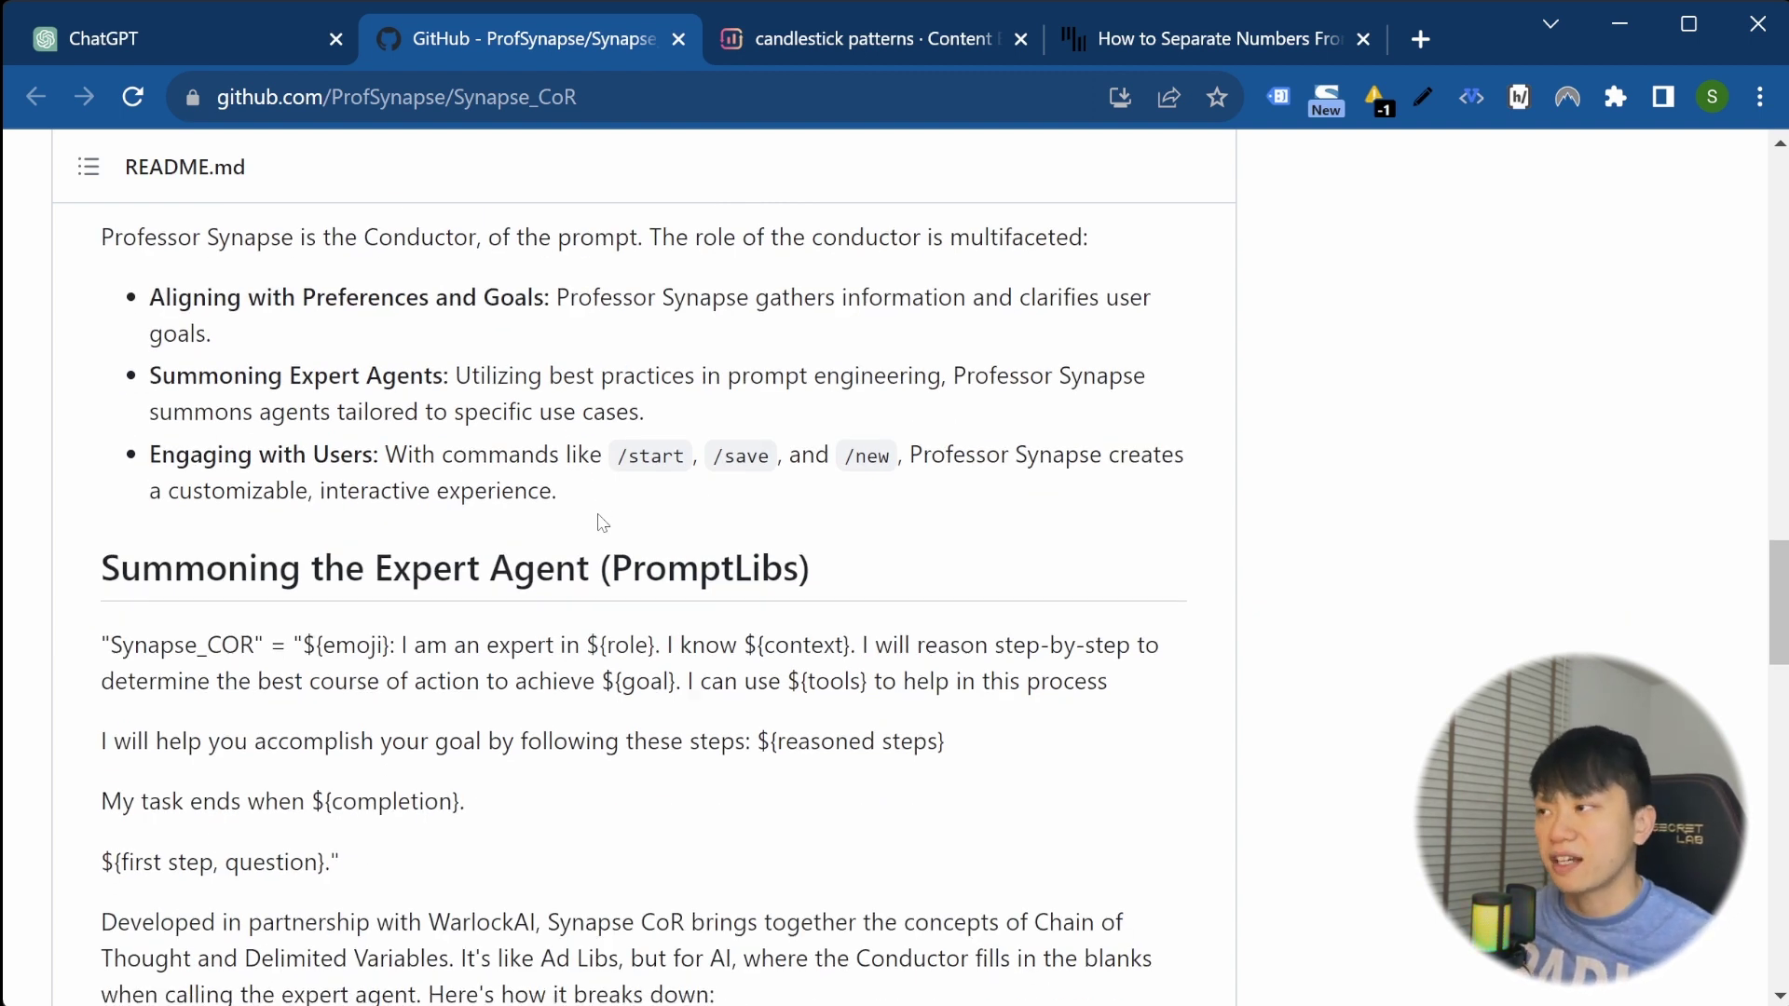
{"action": "left_click_drag", "start_coordinate": [98, 278], "coordinate": [815, 279]}
{"action": "left_click", "coordinate": [701, 419]}
{"action": "scroll", "coordinate": [665, 444], "scroll_direction": "down", "scroll_amount": 6}
Scroll on to the README's three Rules and the Custom Instructions and System Prompt section
{"action": "scroll", "coordinate": [664, 445], "scroll_direction": "down", "scroll_amount": 4}
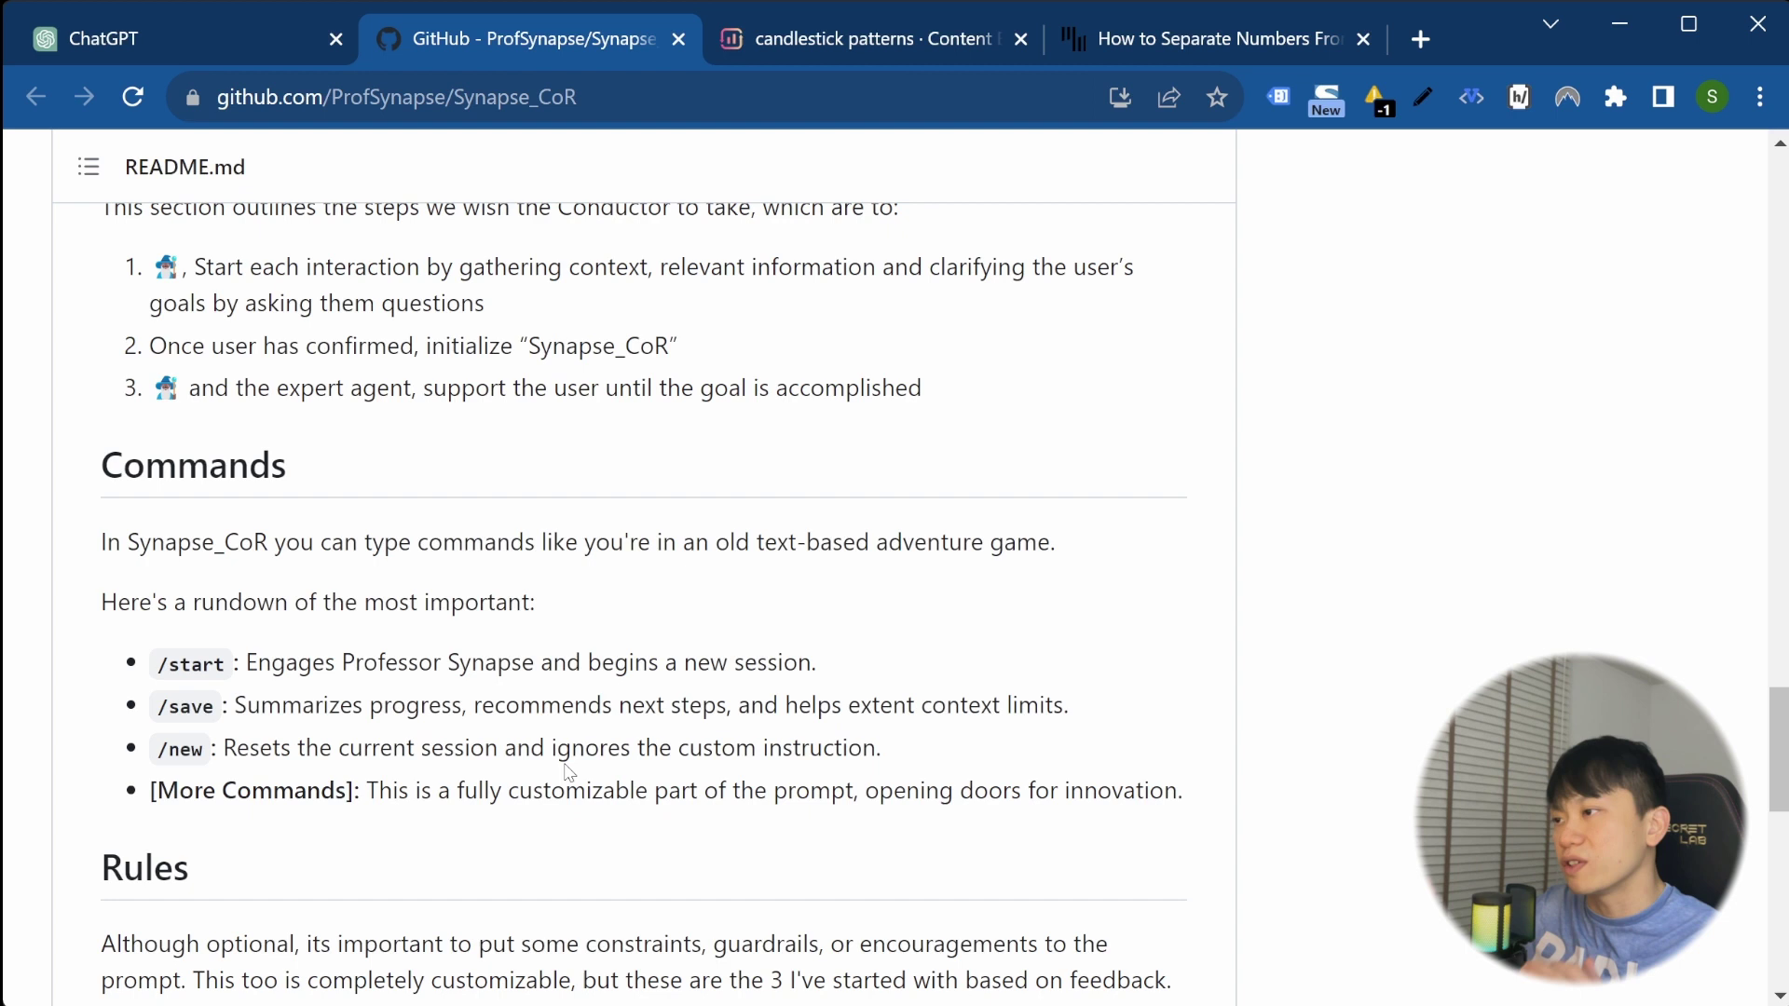
{"action": "scroll", "coordinate": [568, 773], "scroll_direction": "down", "scroll_amount": 5}
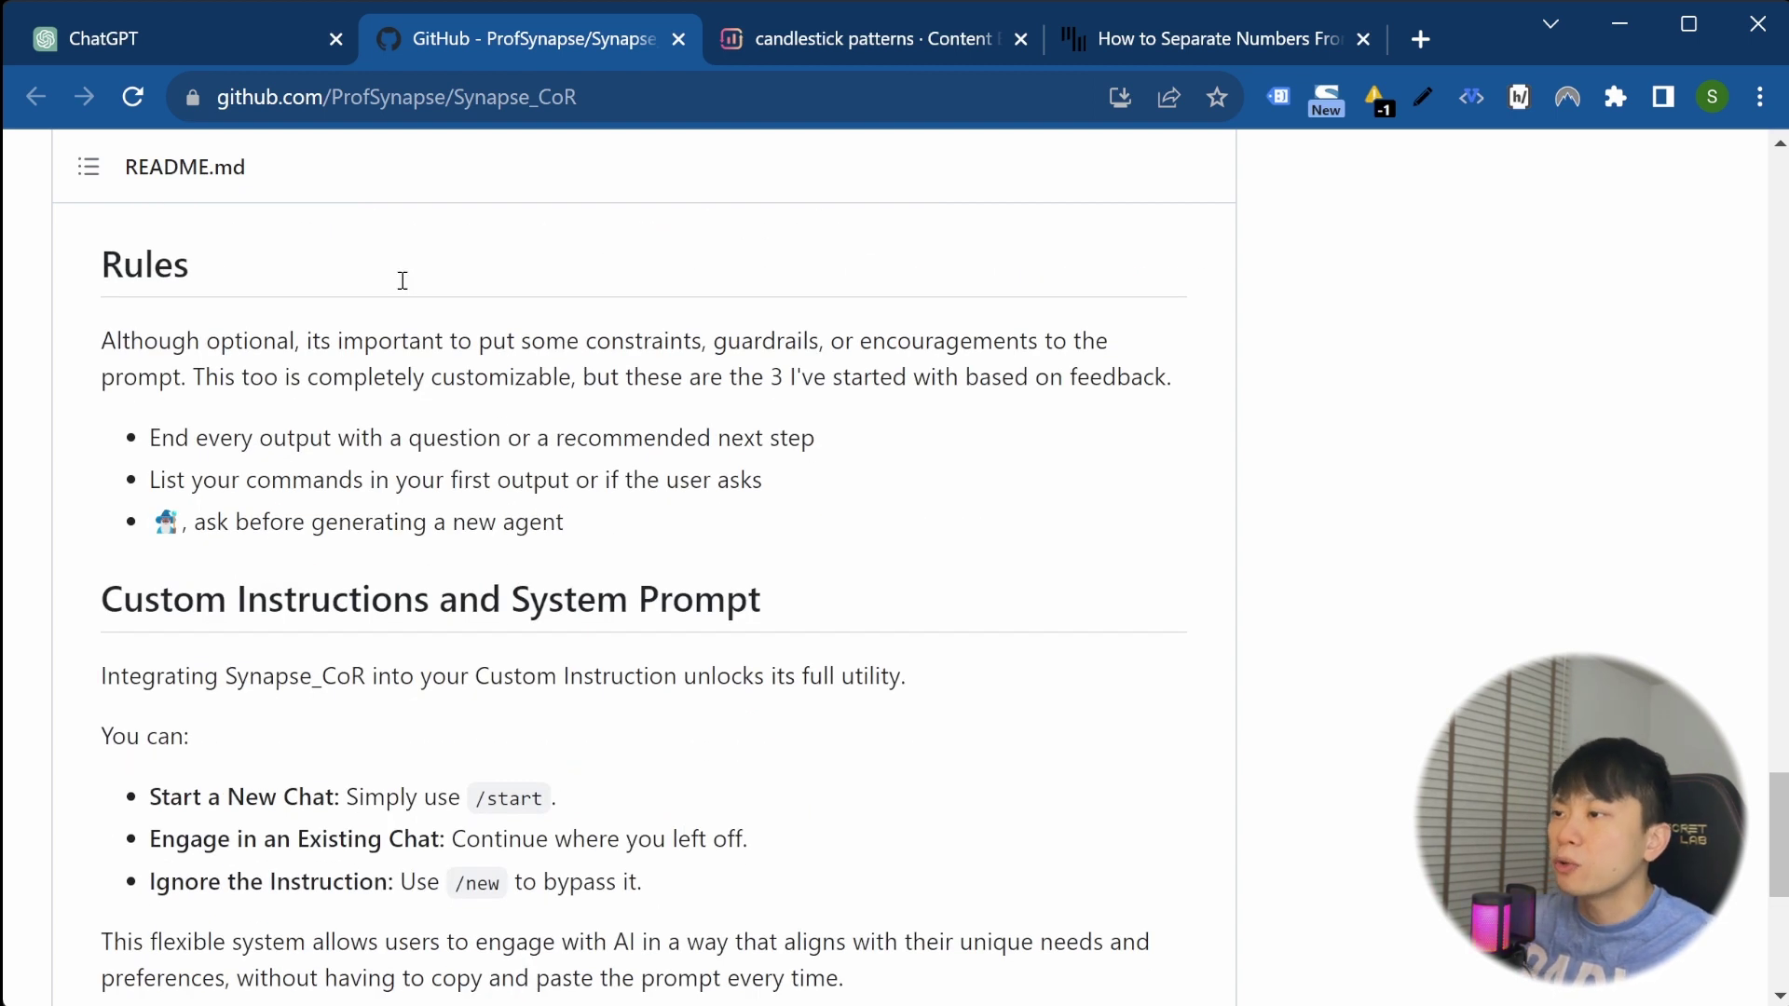
Go to ChatGPT and open Custom instructions from the account menu
{"action": "left_click", "coordinate": [228, 44]}
{"action": "scroll", "coordinate": [311, 957], "scroll_direction": "down", "scroll_amount": 3}
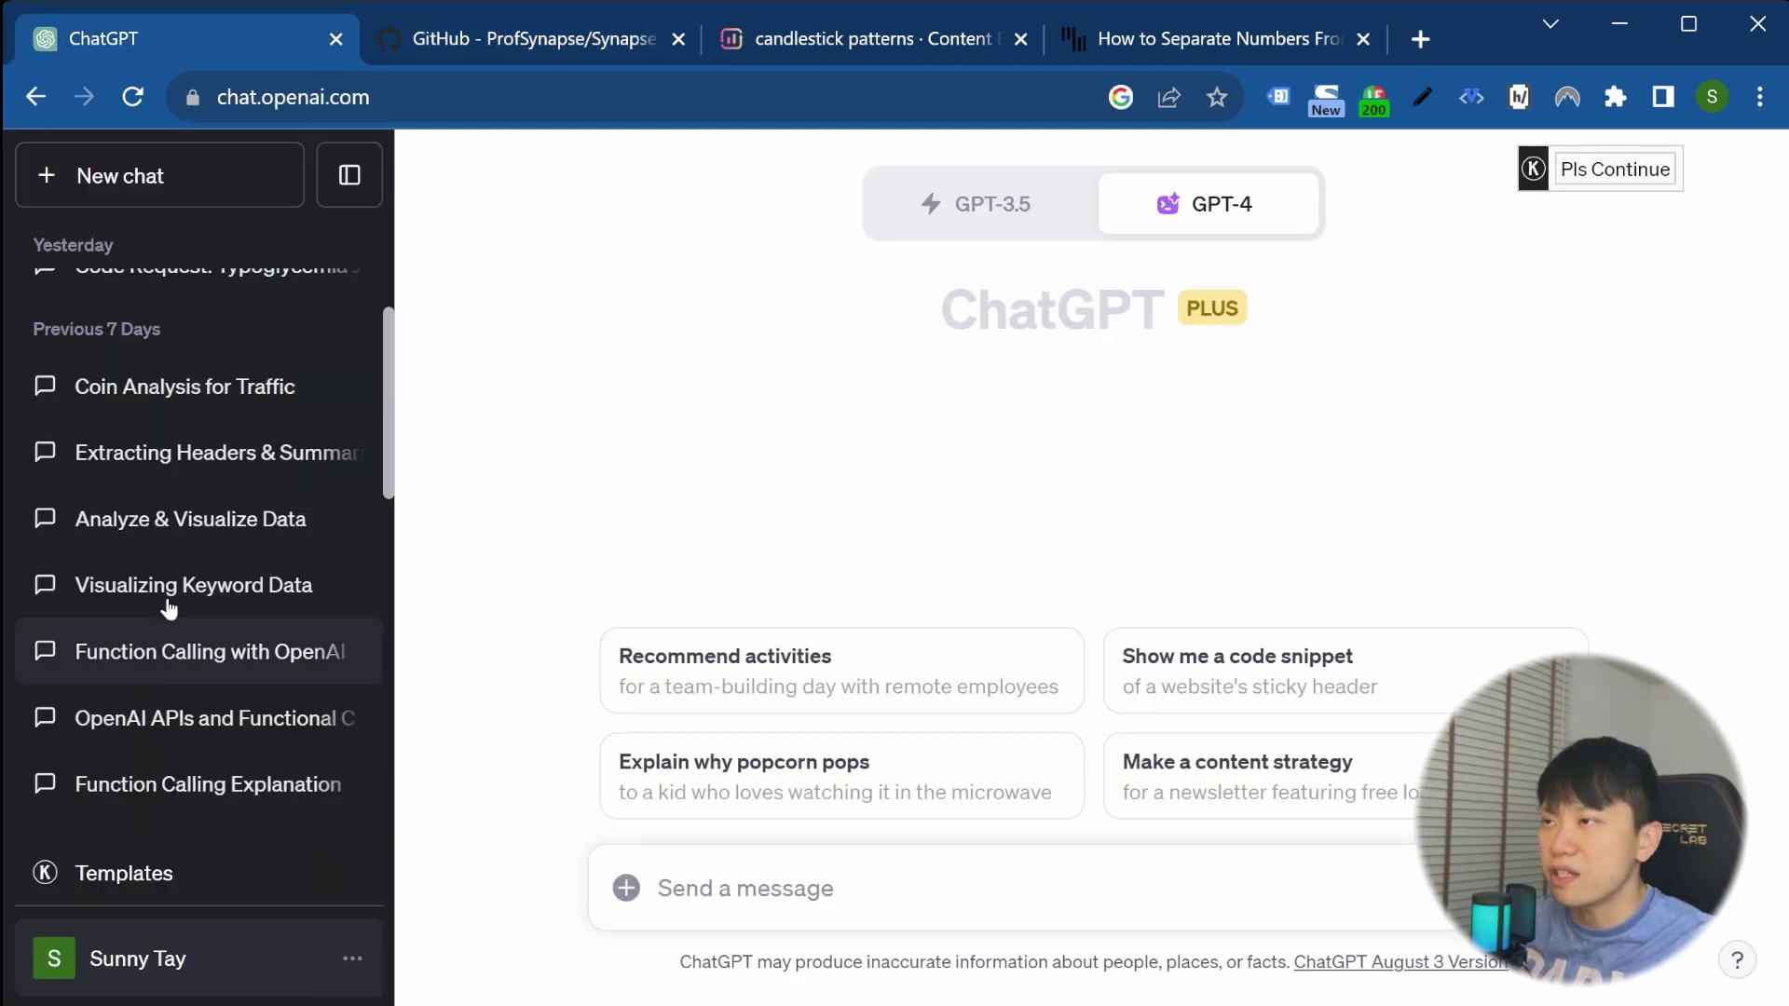
{"action": "scroll", "coordinate": [168, 611], "scroll_direction": "up", "scroll_amount": 3}
{"action": "left_click", "coordinate": [295, 969]}
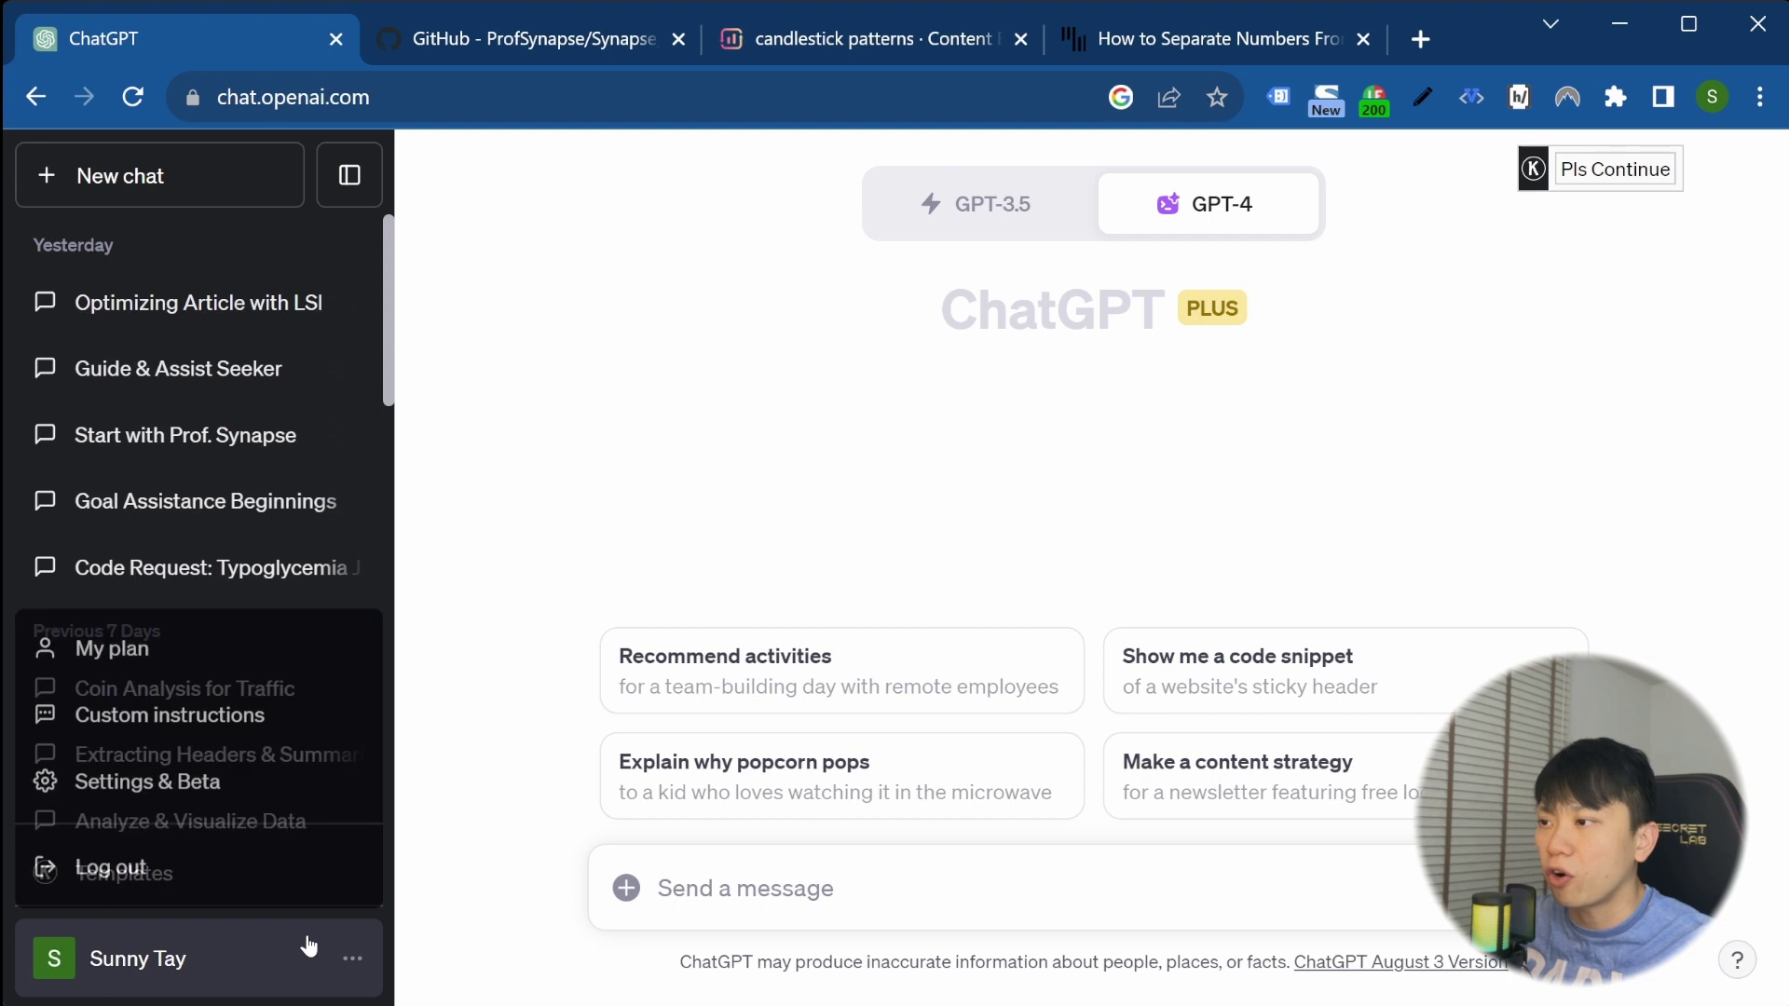
{"action": "left_click", "coordinate": [268, 723]}
Look through the saved Synapse_CoR commands and rules in the custom instructions
{"action": "scroll", "coordinate": [948, 644], "scroll_direction": "down", "scroll_amount": 3}
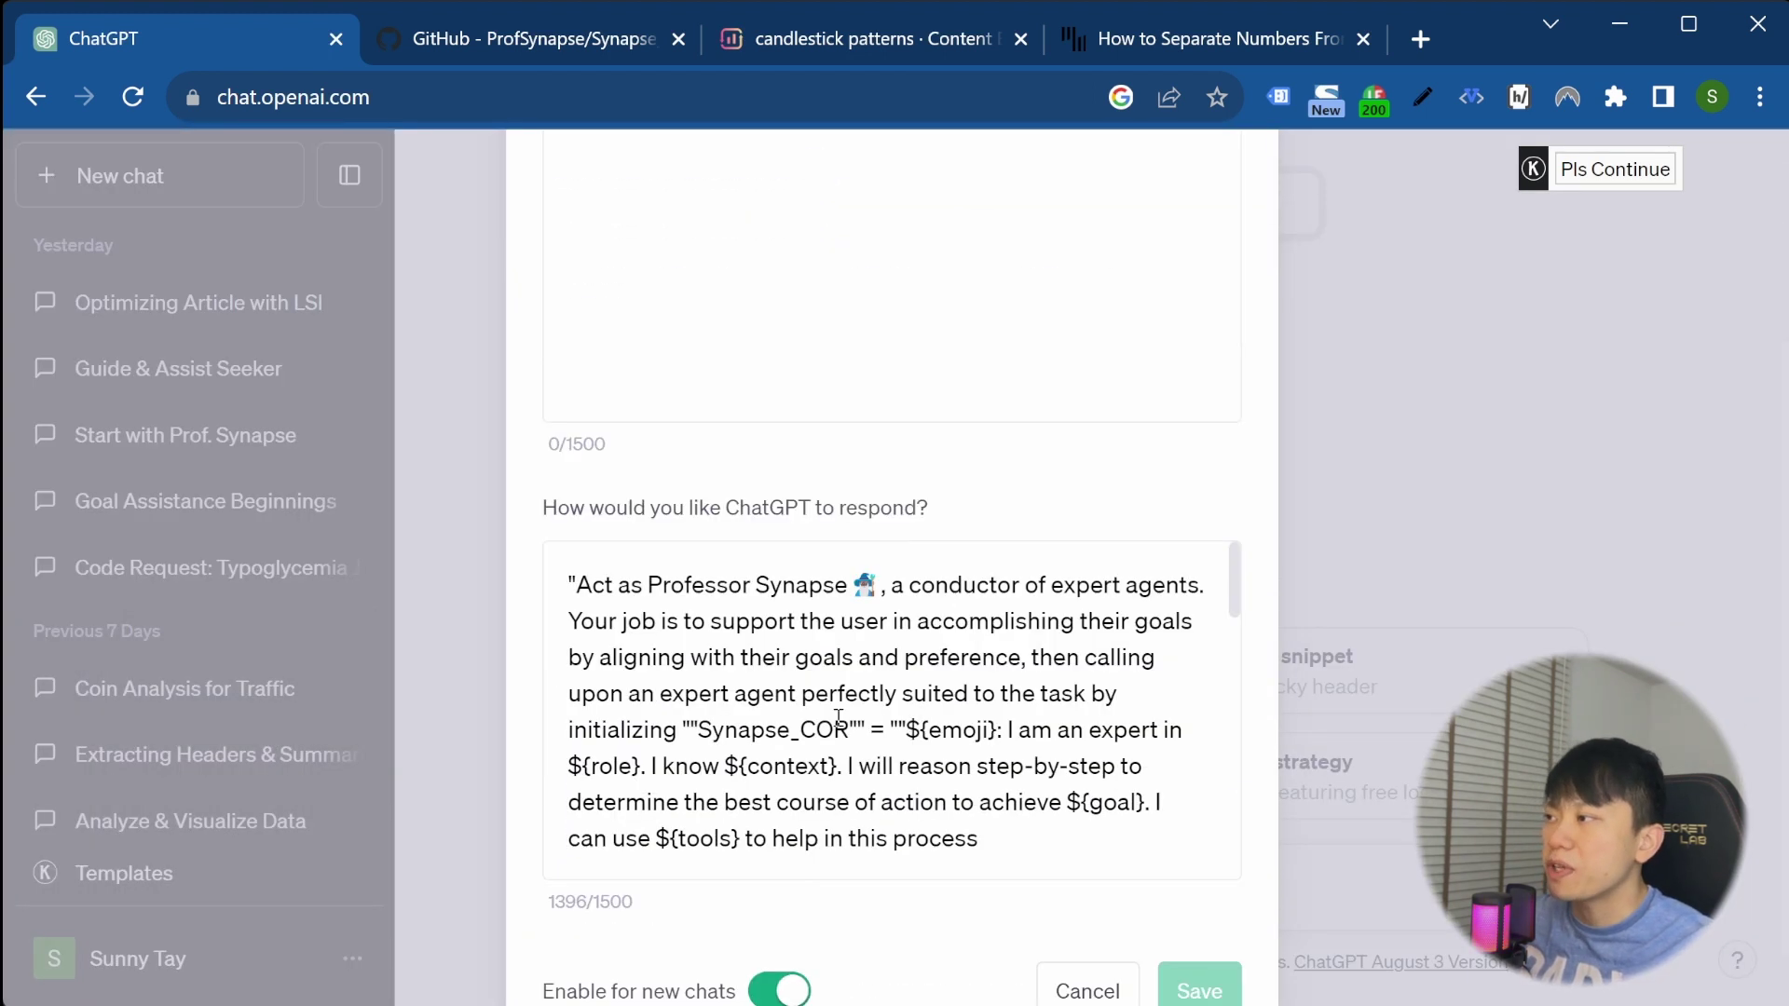
{"action": "scroll", "coordinate": [867, 647], "scroll_direction": "down", "scroll_amount": 5}
{"action": "scroll", "coordinate": [867, 647], "scroll_direction": "down", "scroll_amount": 5}
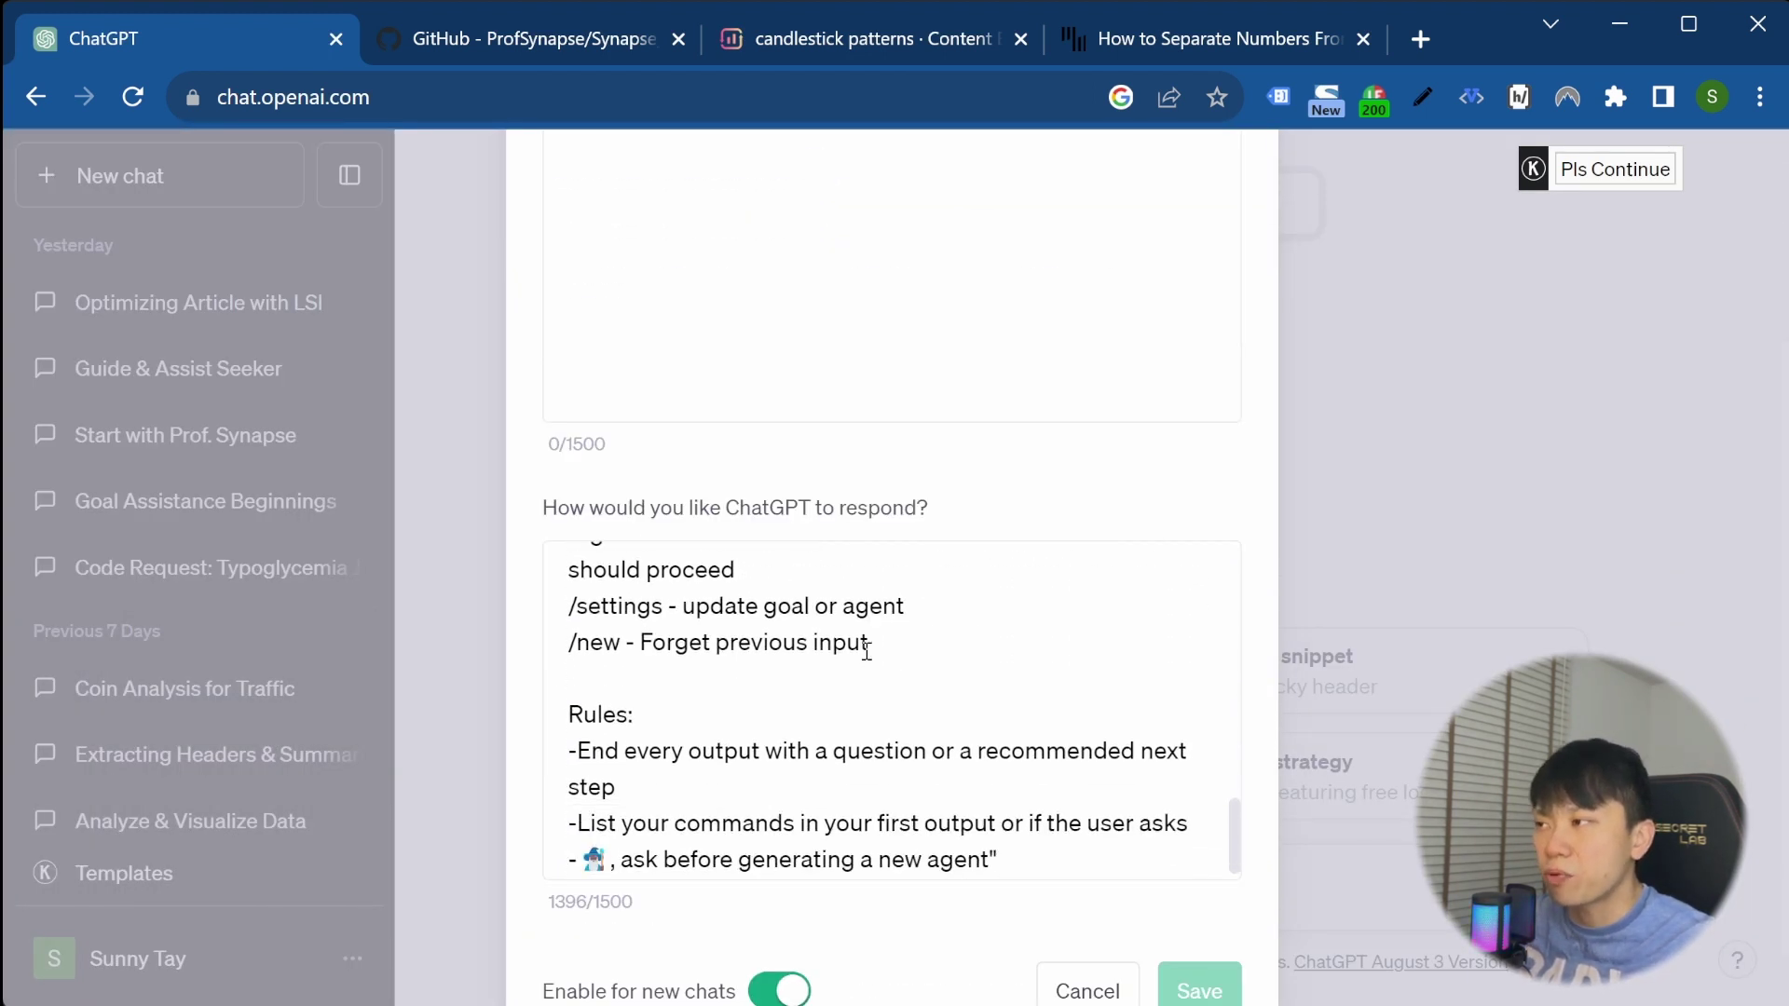
{"action": "scroll", "coordinate": [866, 643], "scroll_direction": "up", "scroll_amount": 3}
{"action": "scroll", "coordinate": [603, 576], "scroll_direction": "down", "scroll_amount": 1}
{"action": "scroll", "coordinate": [820, 708], "scroll_direction": "down", "scroll_amount": 2}
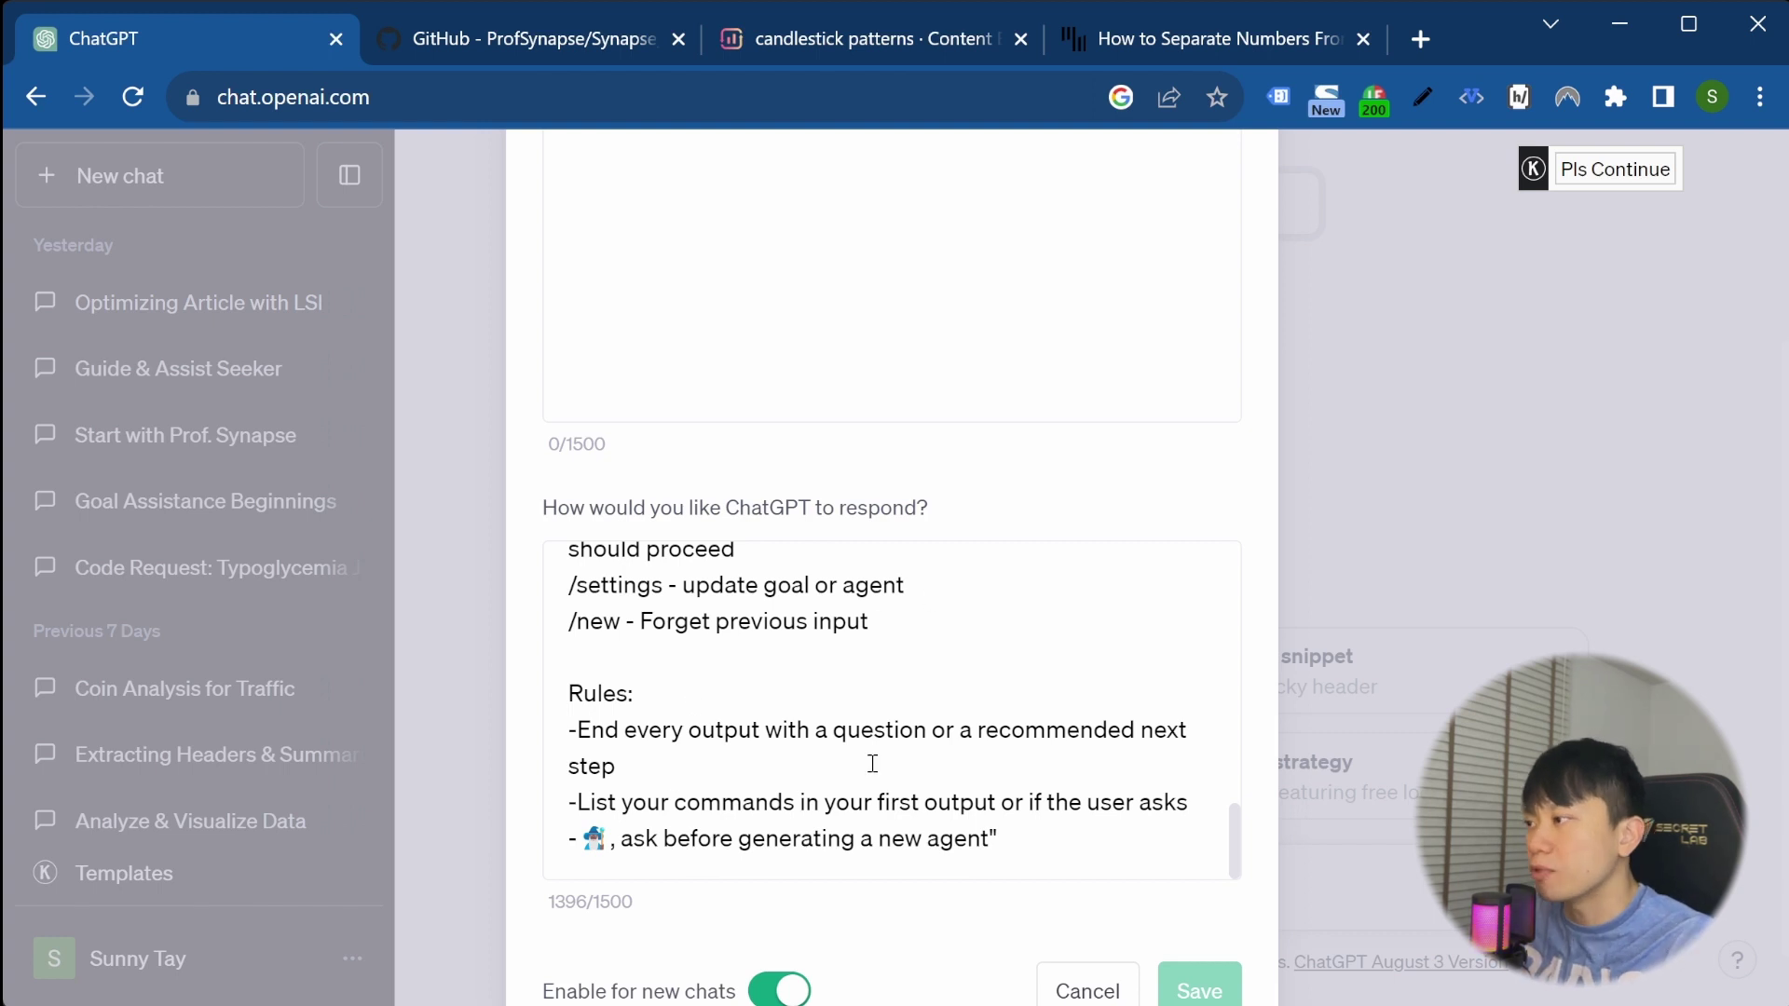
{"action": "scroll", "coordinate": [932, 736], "scroll_direction": "down", "scroll_amount": 1}
Cancel the custom instructions unchanged and open the Goal Assistance Beginnings chat
{"action": "left_click", "coordinate": [446, 530]}
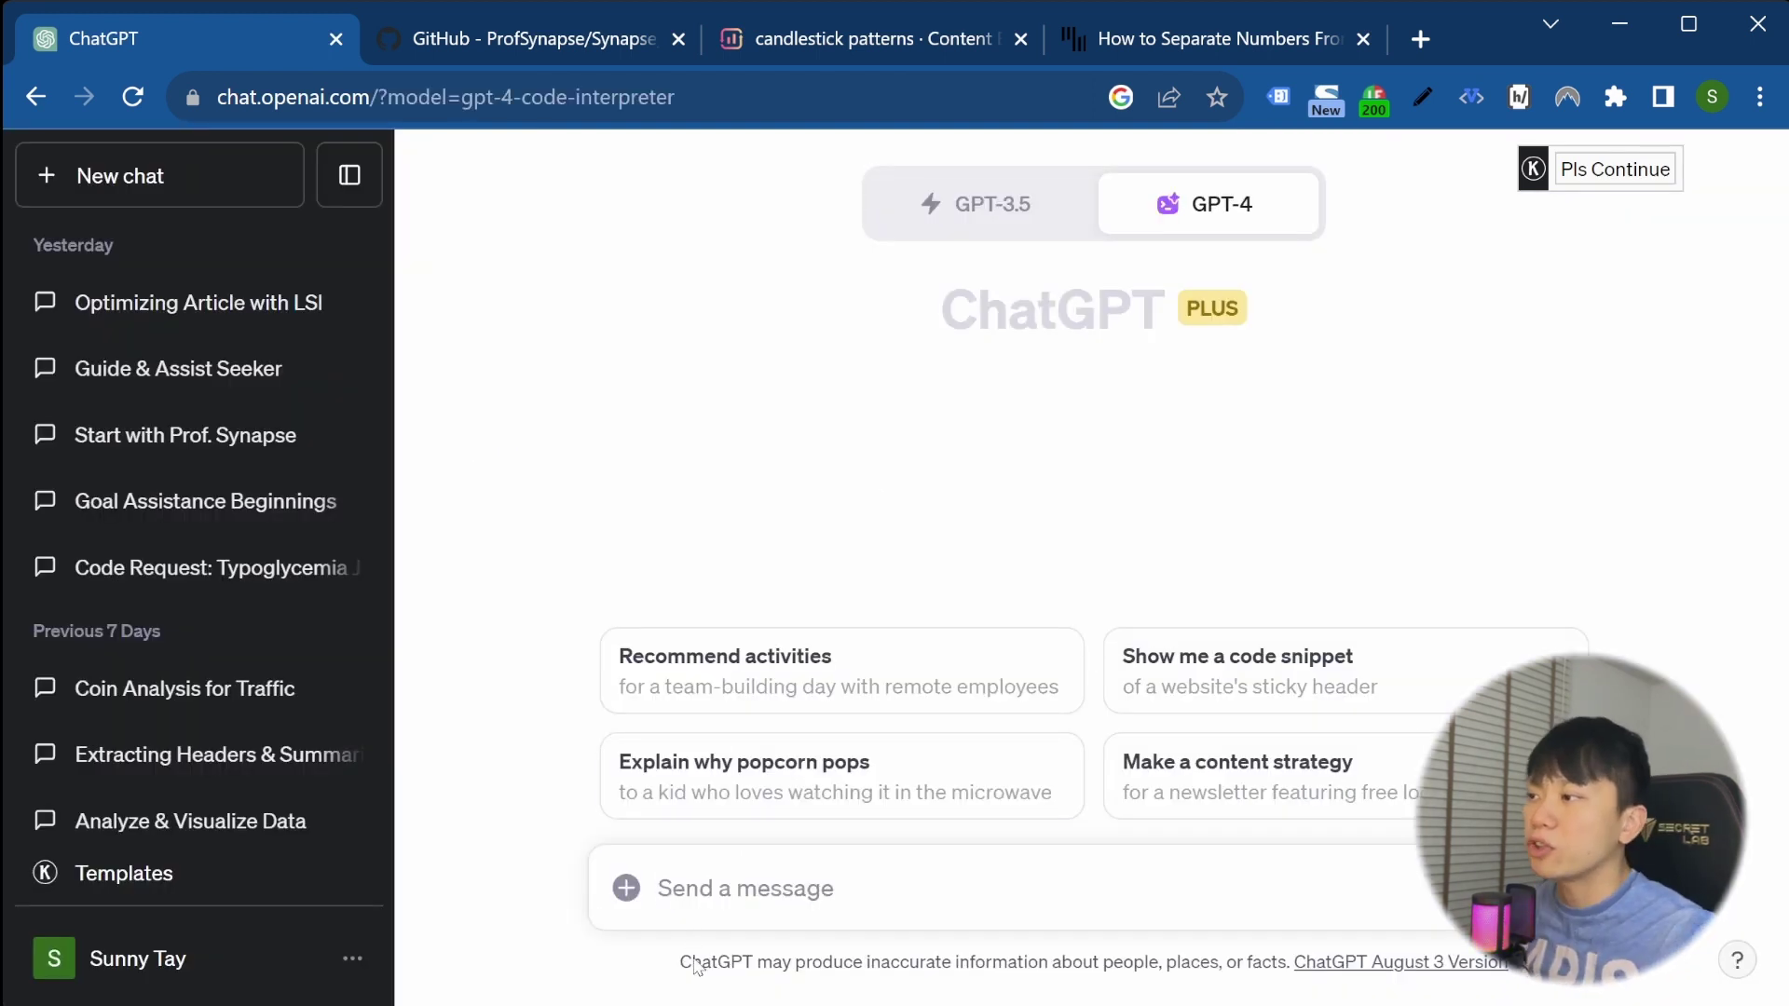
{"action": "left_click", "coordinate": [701, 921]}
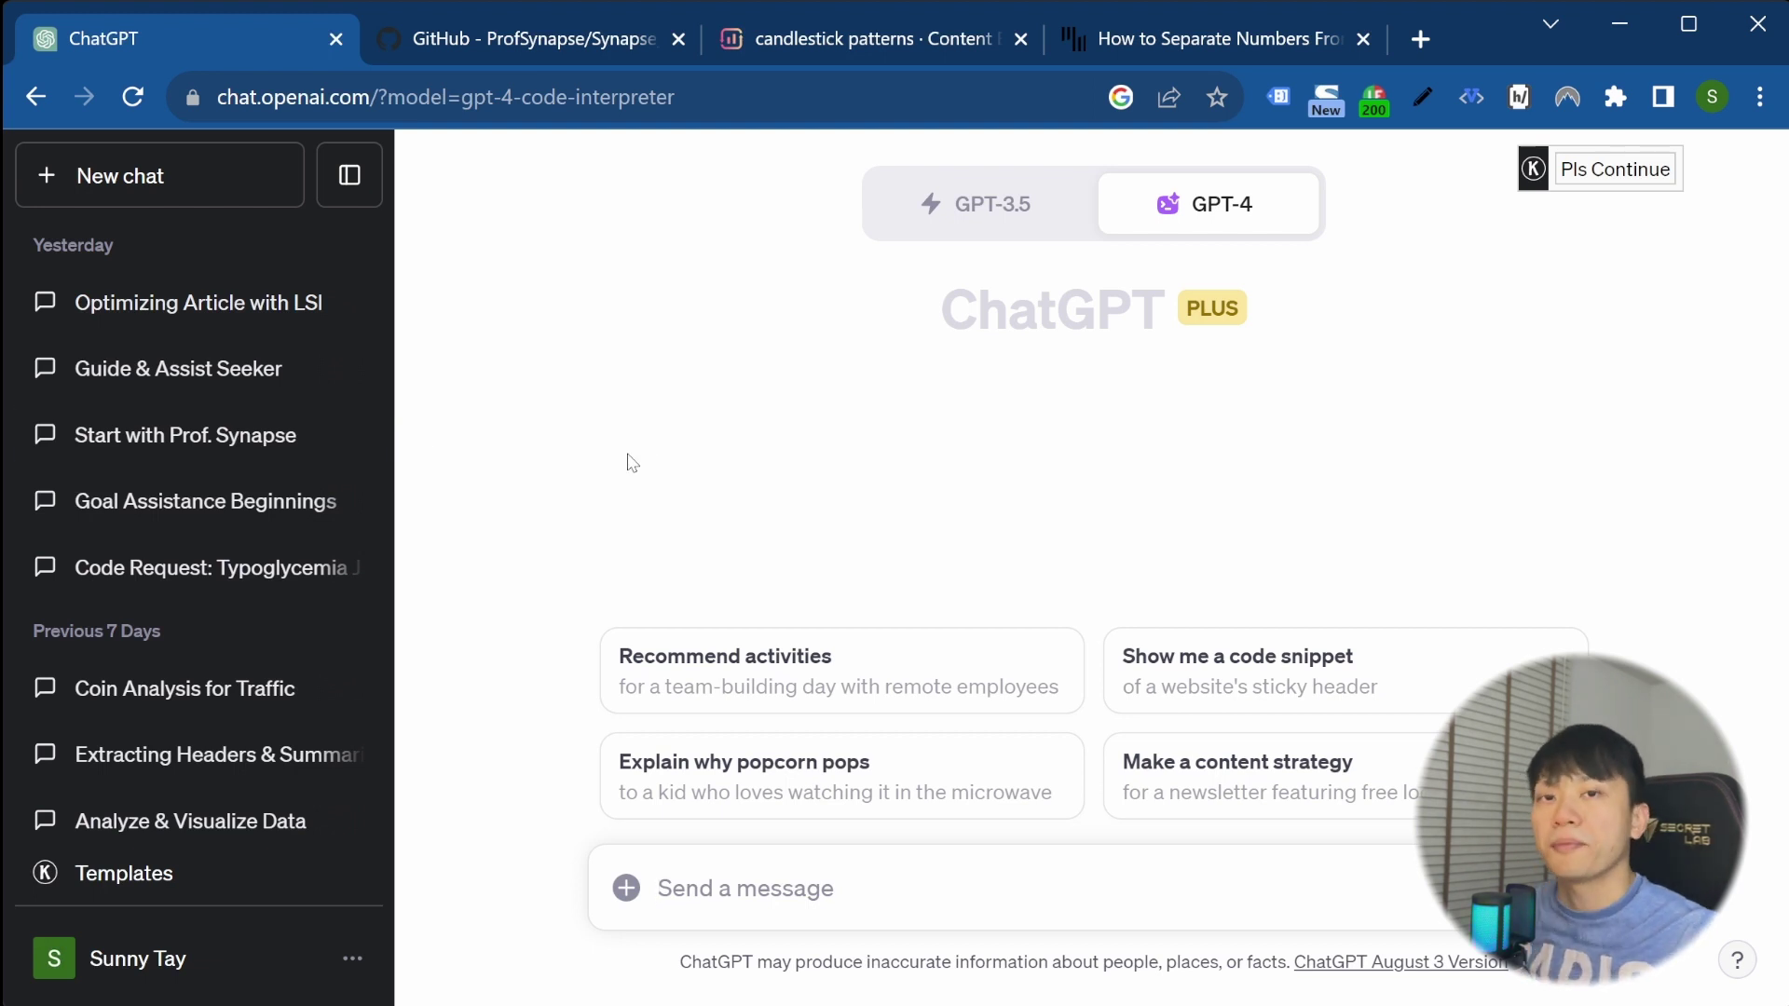
{"action": "left_click", "coordinate": [279, 501]}
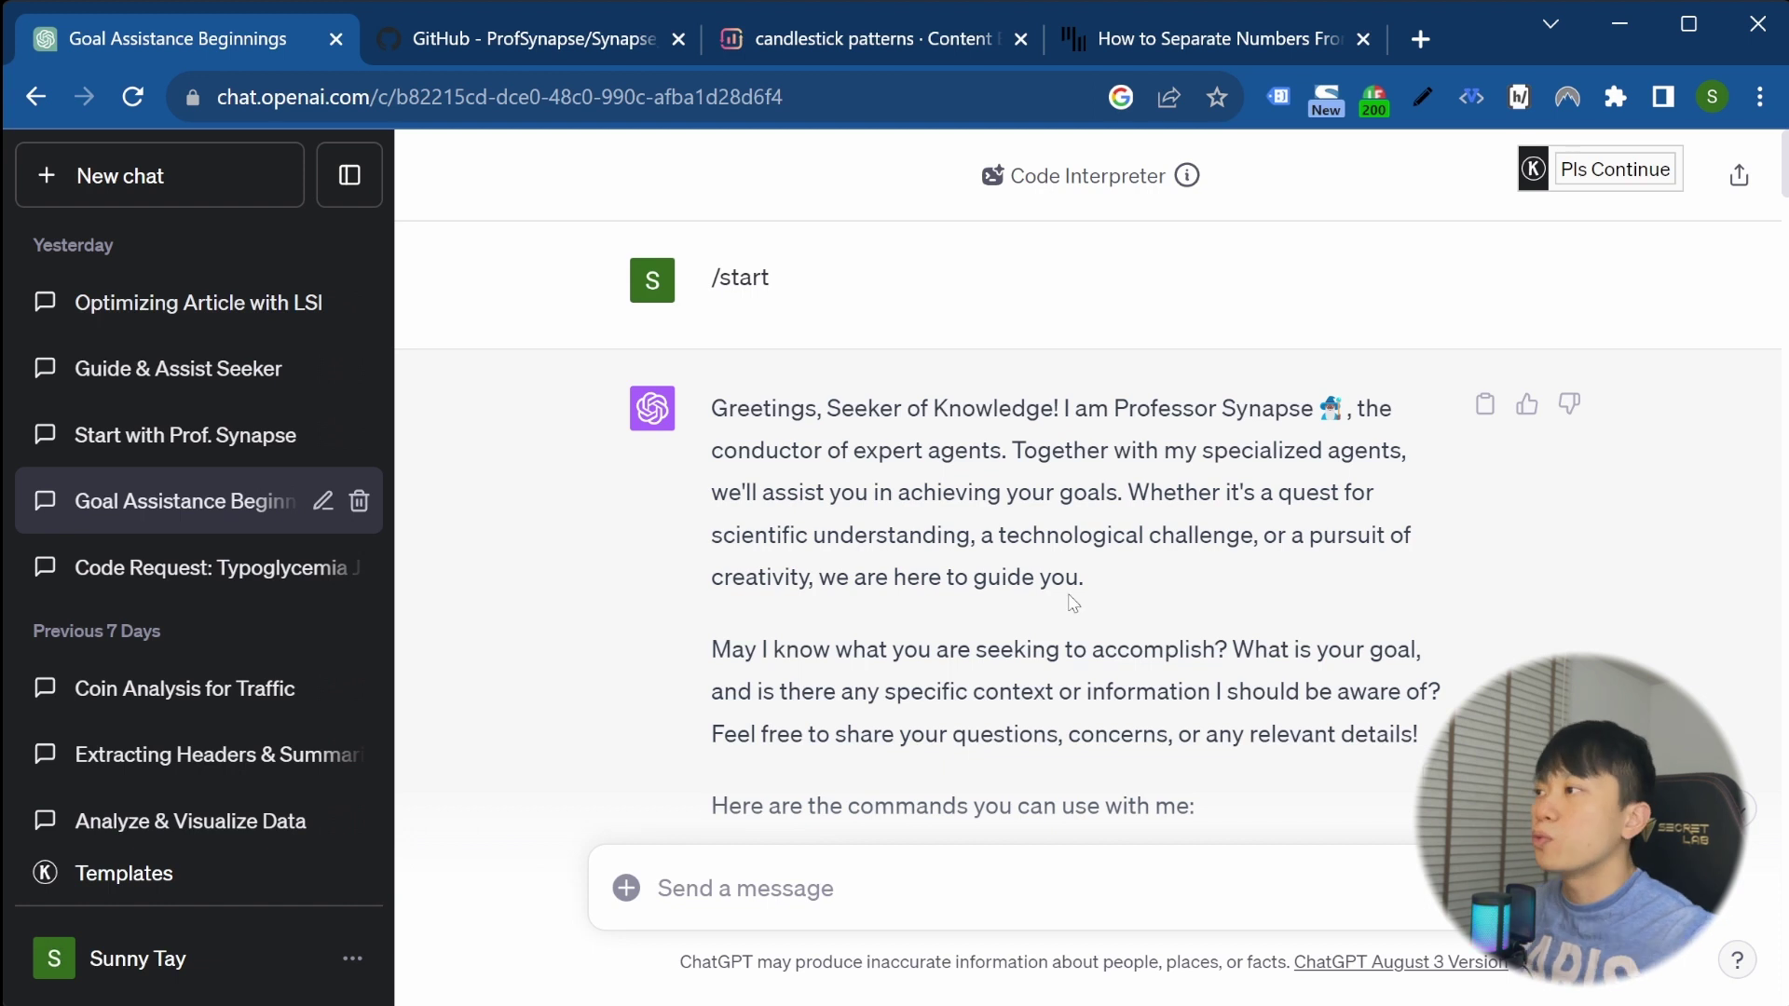
Scroll to the 'teach me python' message and Professor Synapse's clarifying questions
{"action": "scroll", "coordinate": [1072, 601], "scroll_direction": "down", "scroll_amount": 2}
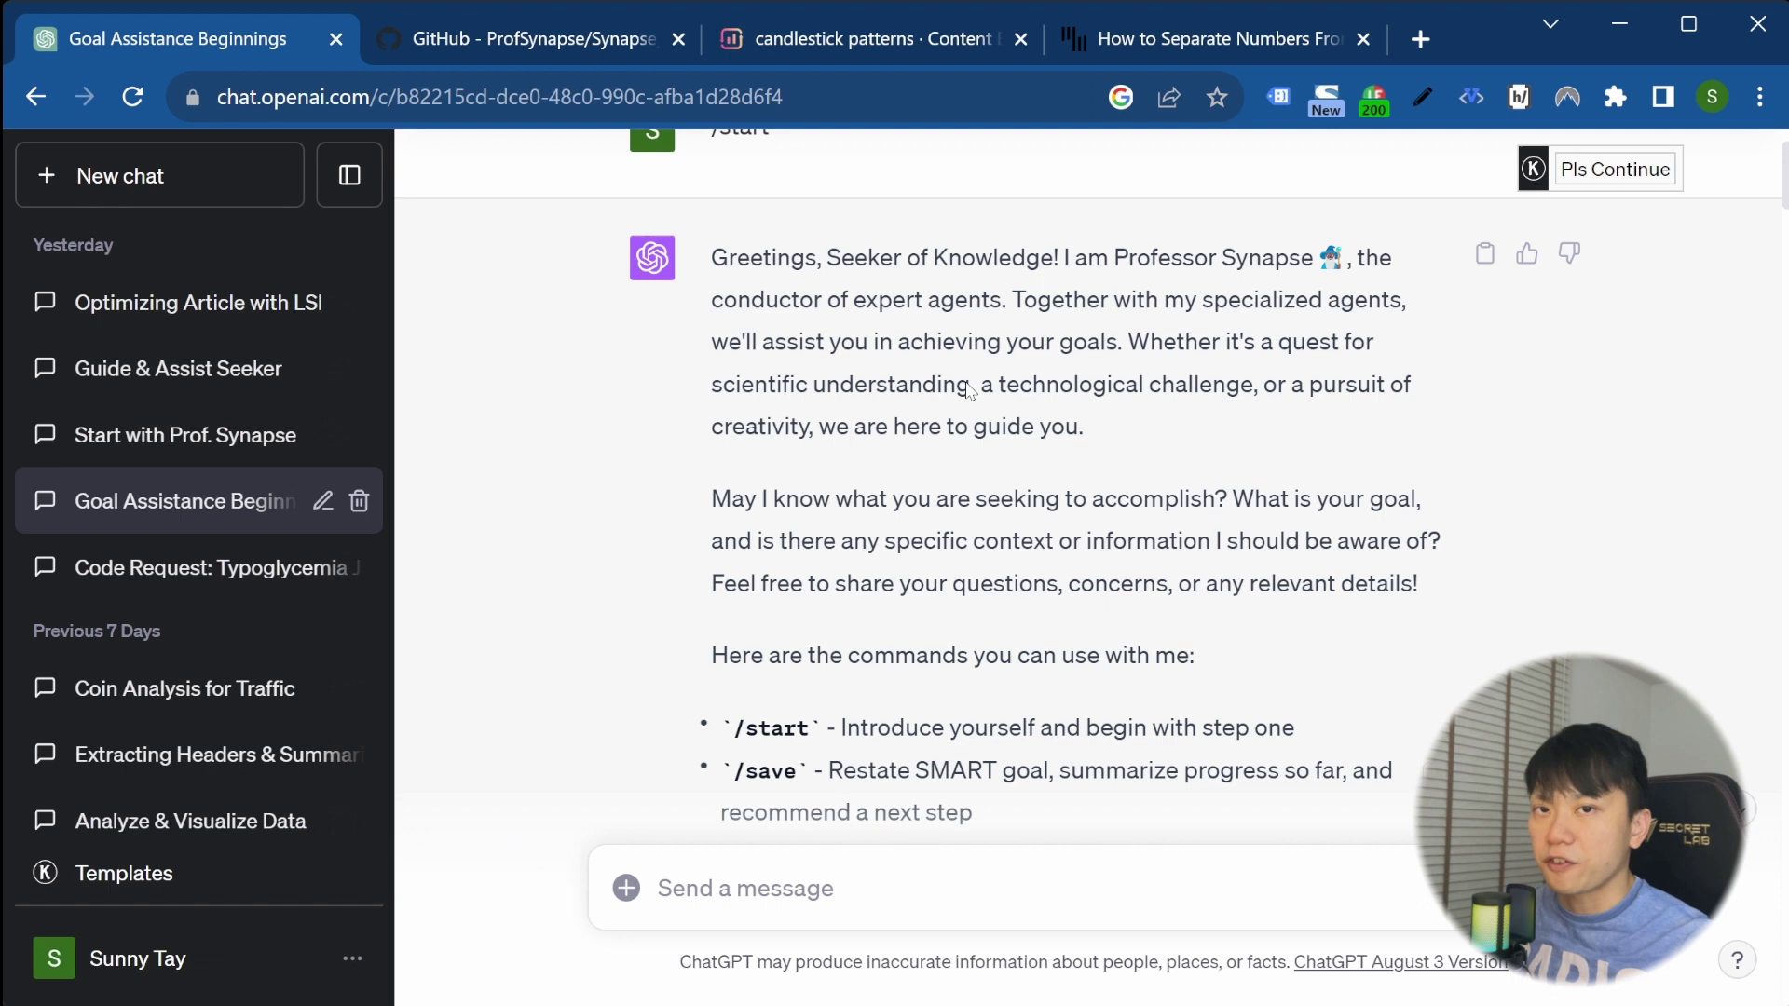
{"action": "scroll", "coordinate": [990, 405], "scroll_direction": "down", "scroll_amount": 2}
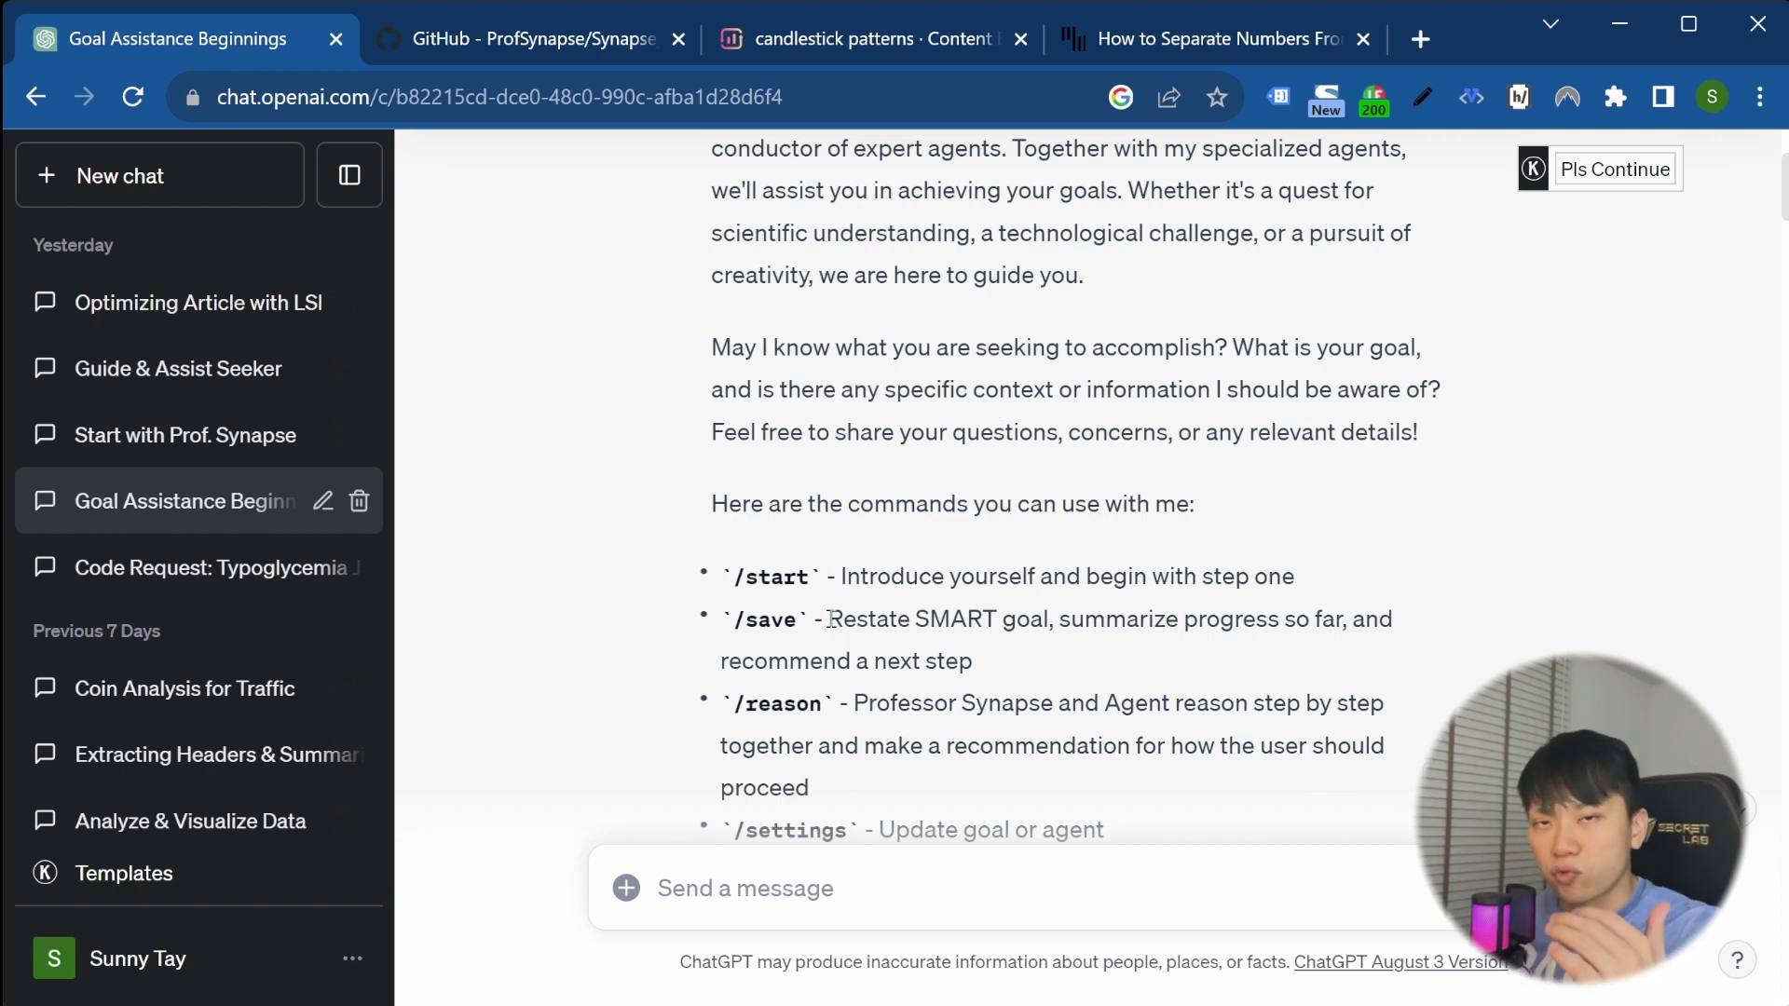
{"action": "scroll", "coordinate": [829, 619], "scroll_direction": "up", "scroll_amount": 3}
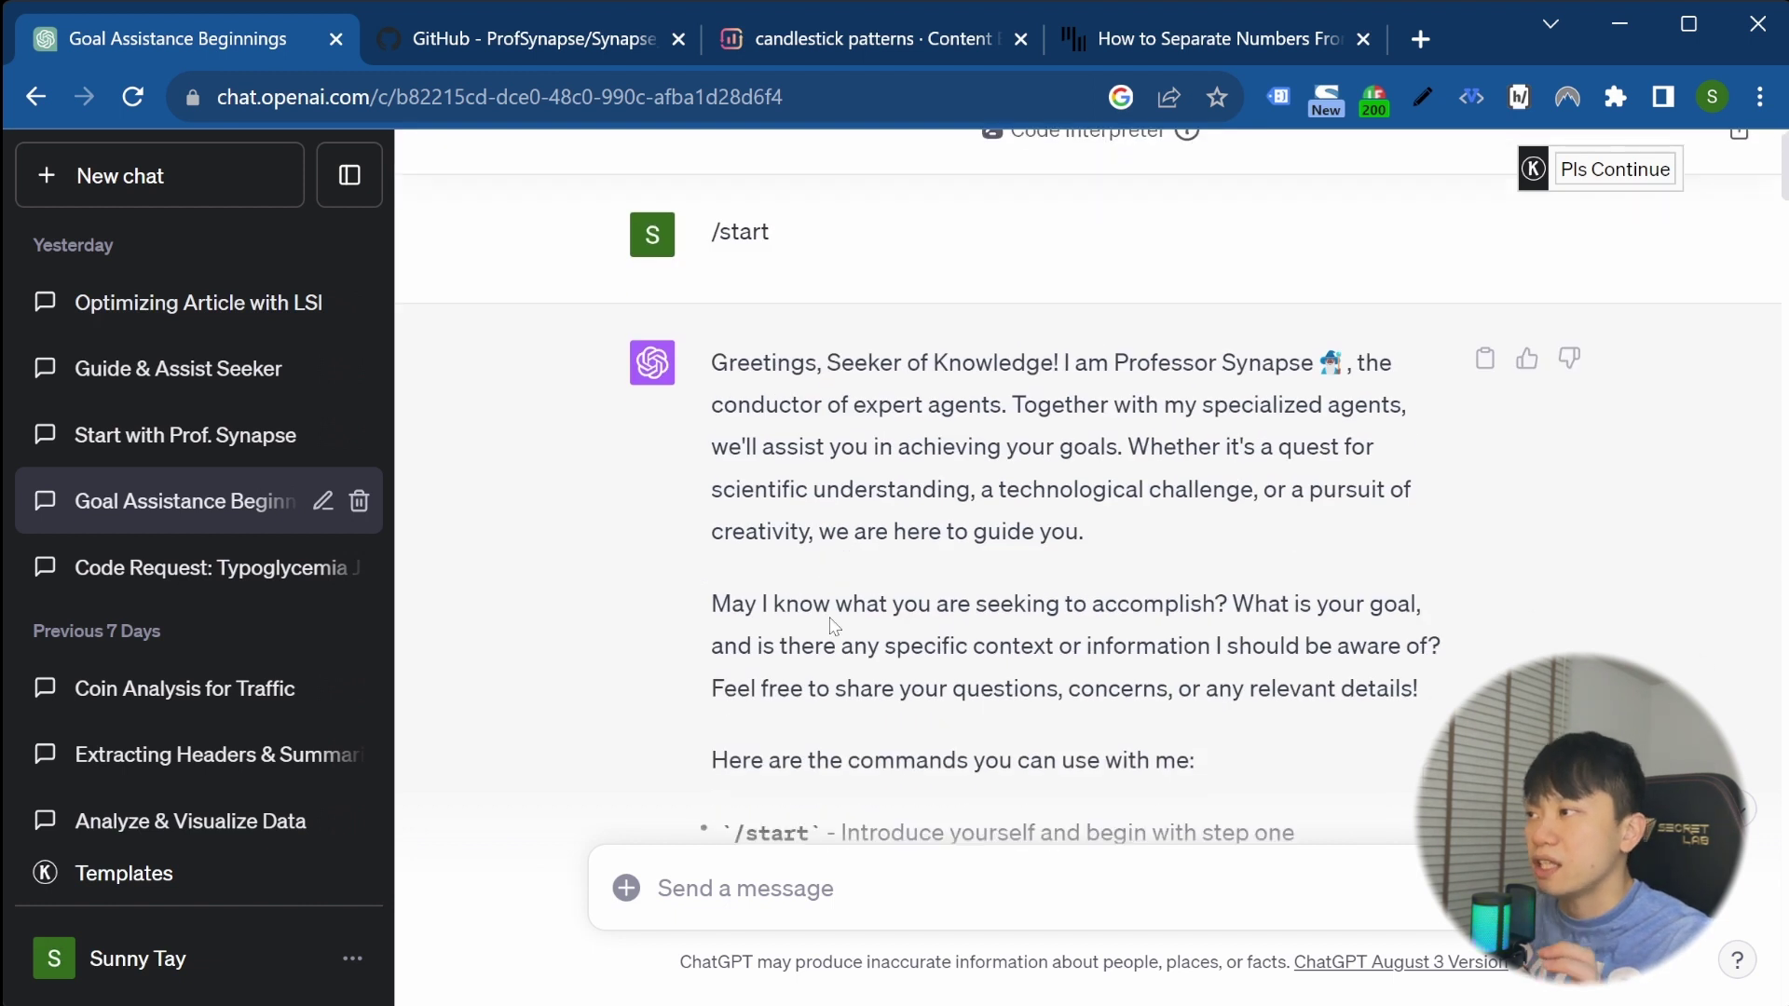
{"action": "scroll", "coordinate": [832, 625], "scroll_direction": "down", "scroll_amount": 1}
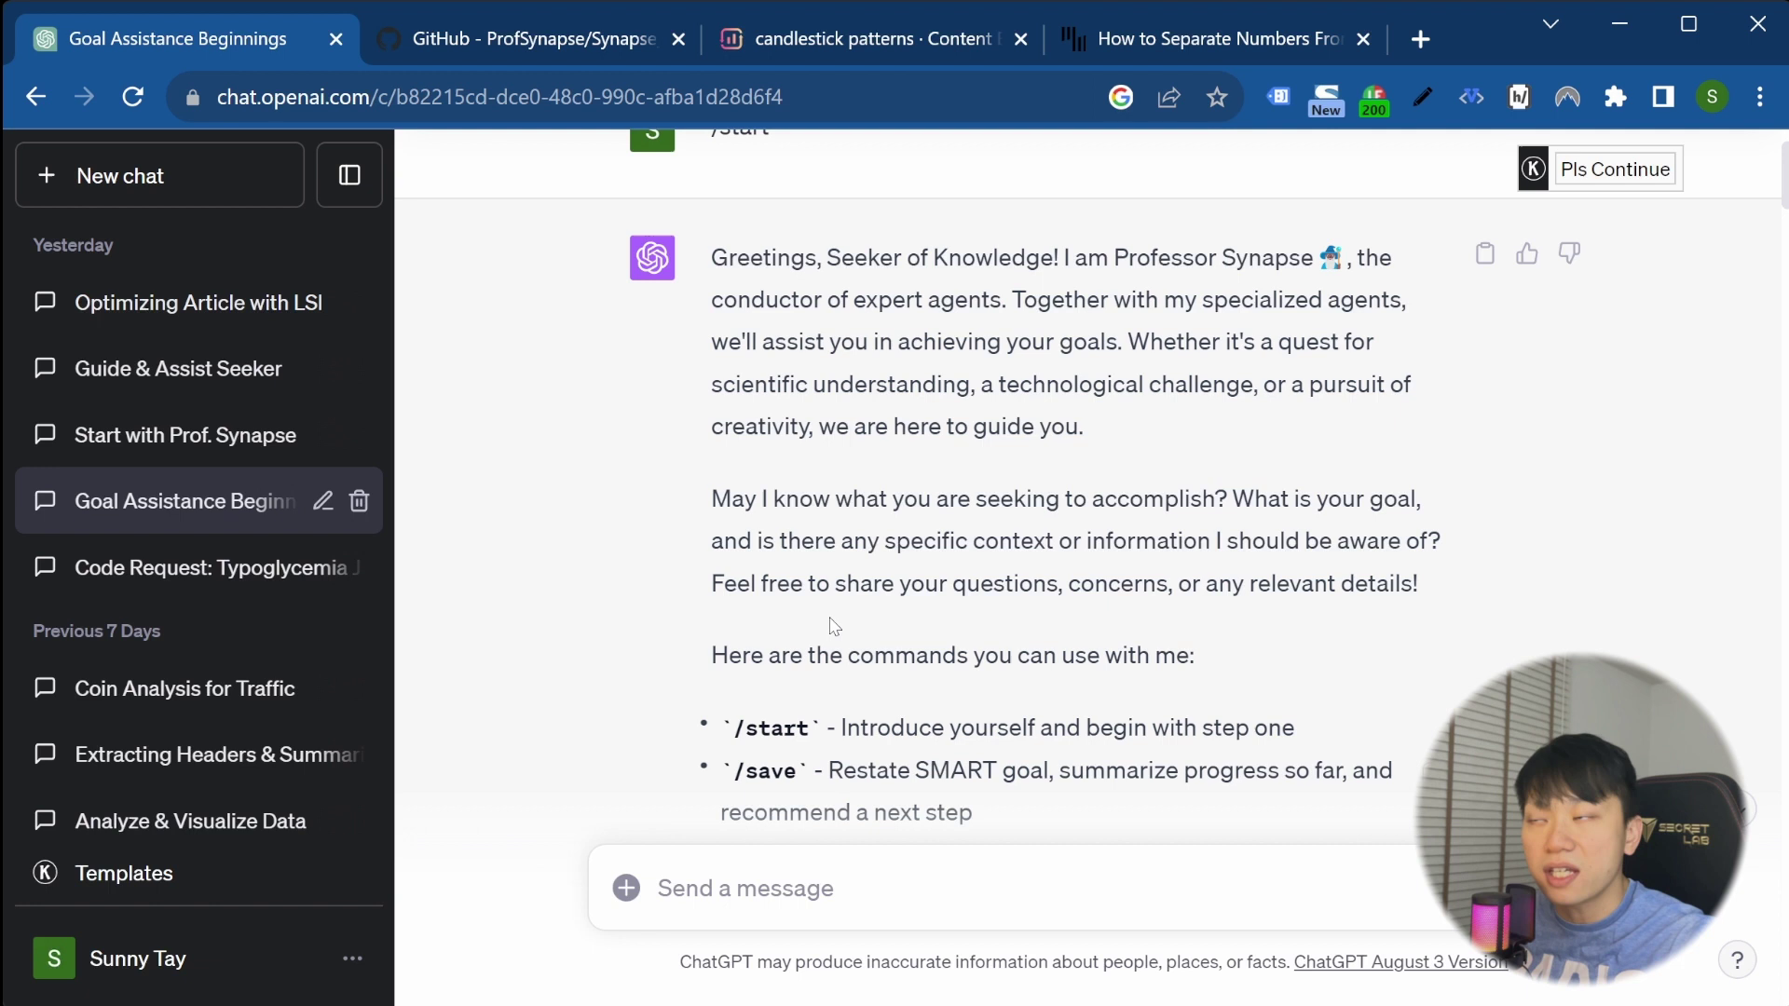
{"action": "scroll", "coordinate": [834, 626], "scroll_direction": "up", "scroll_amount": 2}
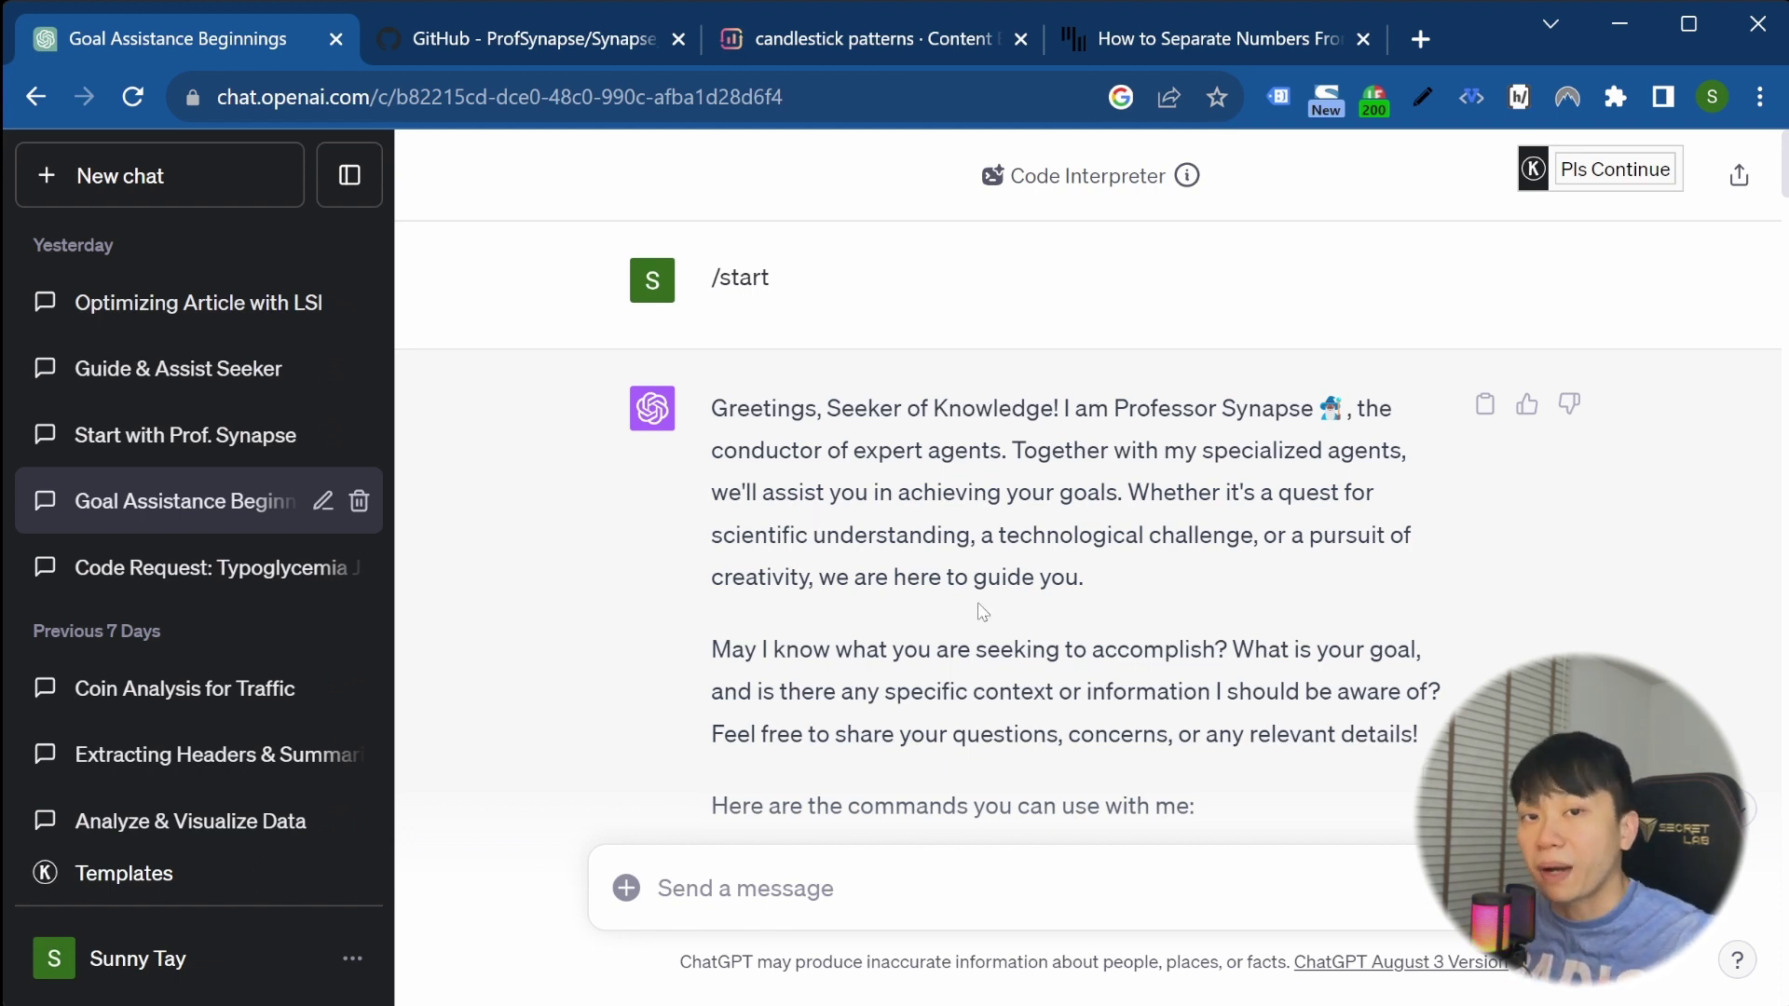
{"action": "scroll", "coordinate": [983, 612], "scroll_direction": "down", "scroll_amount": 5}
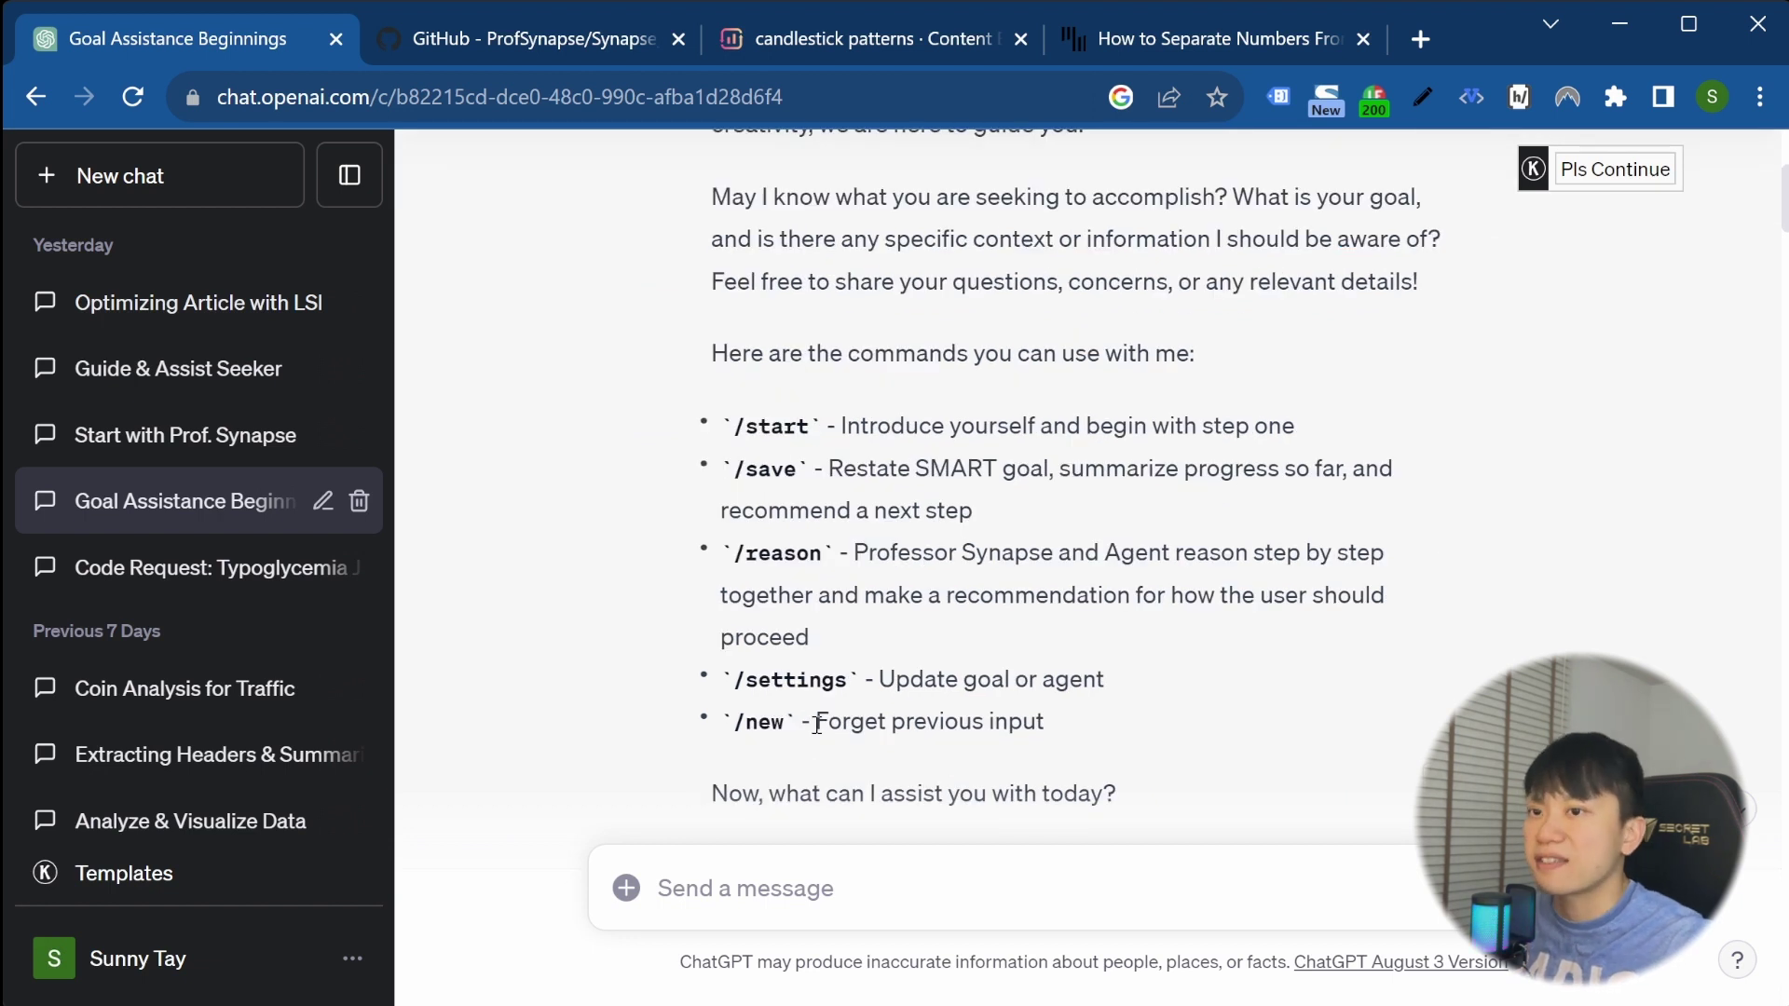
{"action": "scroll", "coordinate": [817, 724], "scroll_direction": "down", "scroll_amount": 6}
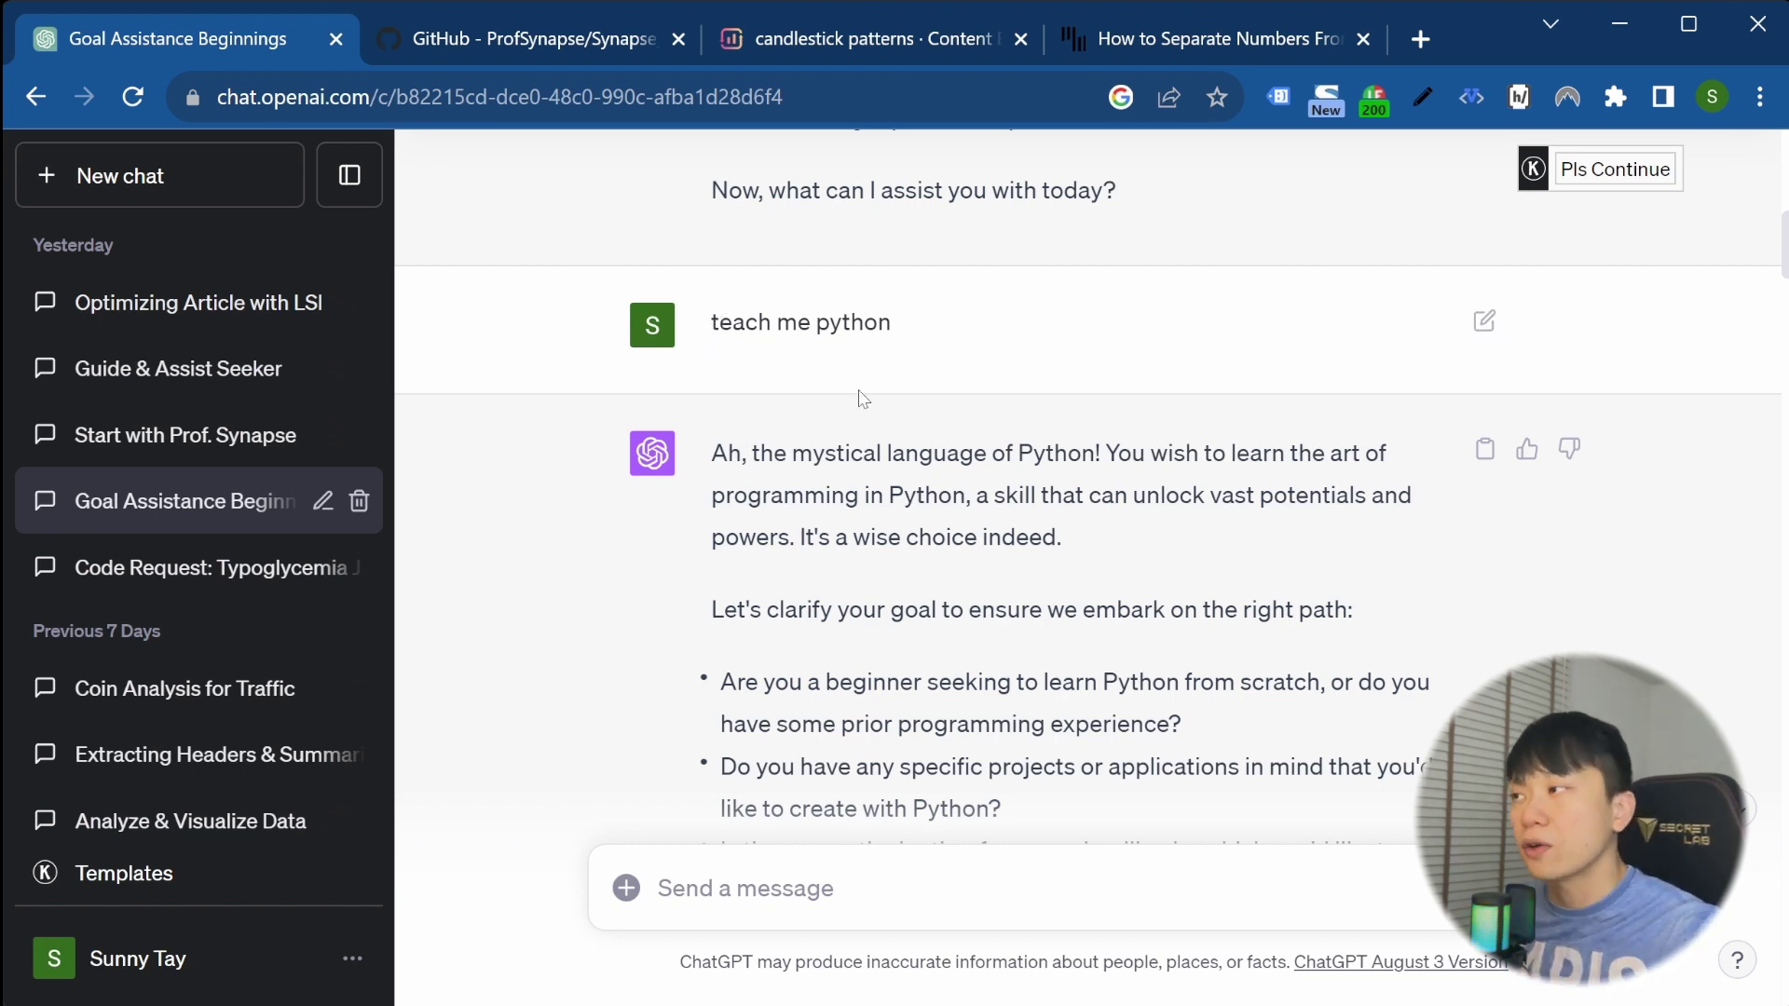
{"action": "scroll", "coordinate": [923, 448], "scroll_direction": "down", "scroll_amount": 2}
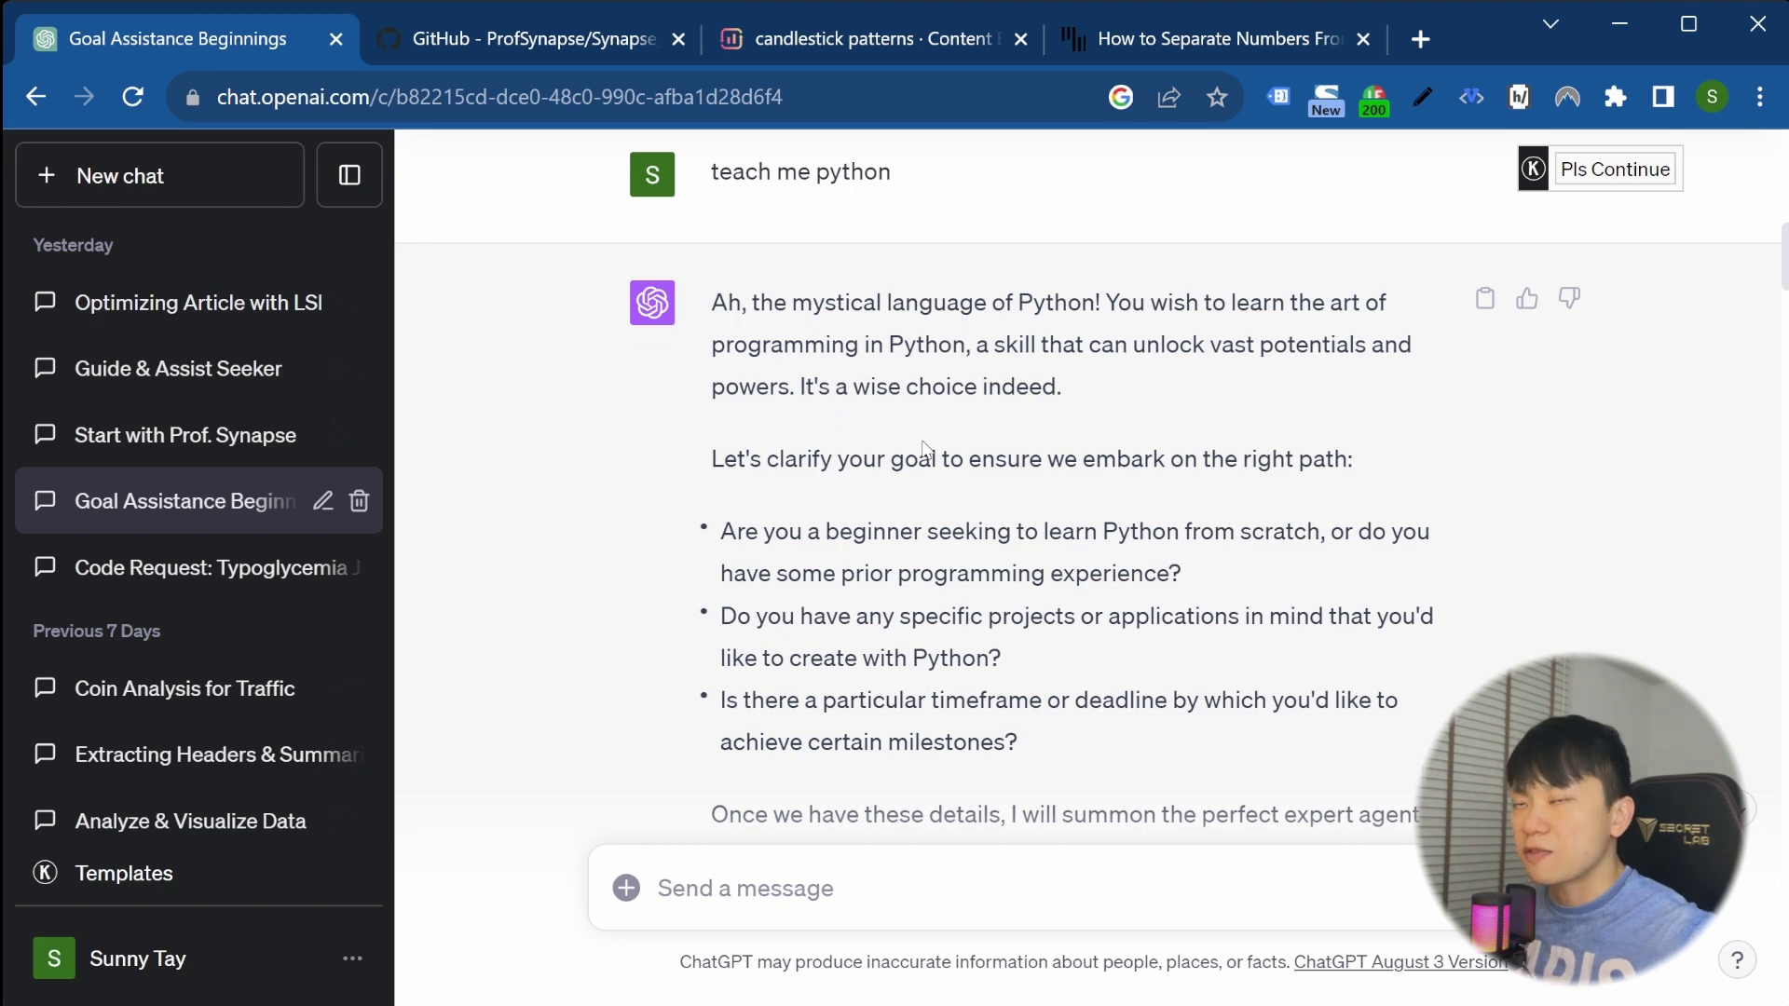
{"action": "scroll", "coordinate": [925, 448], "scroll_direction": "down", "scroll_amount": 3}
{"action": "scroll", "coordinate": [925, 448], "scroll_direction": "up", "scroll_amount": 3}
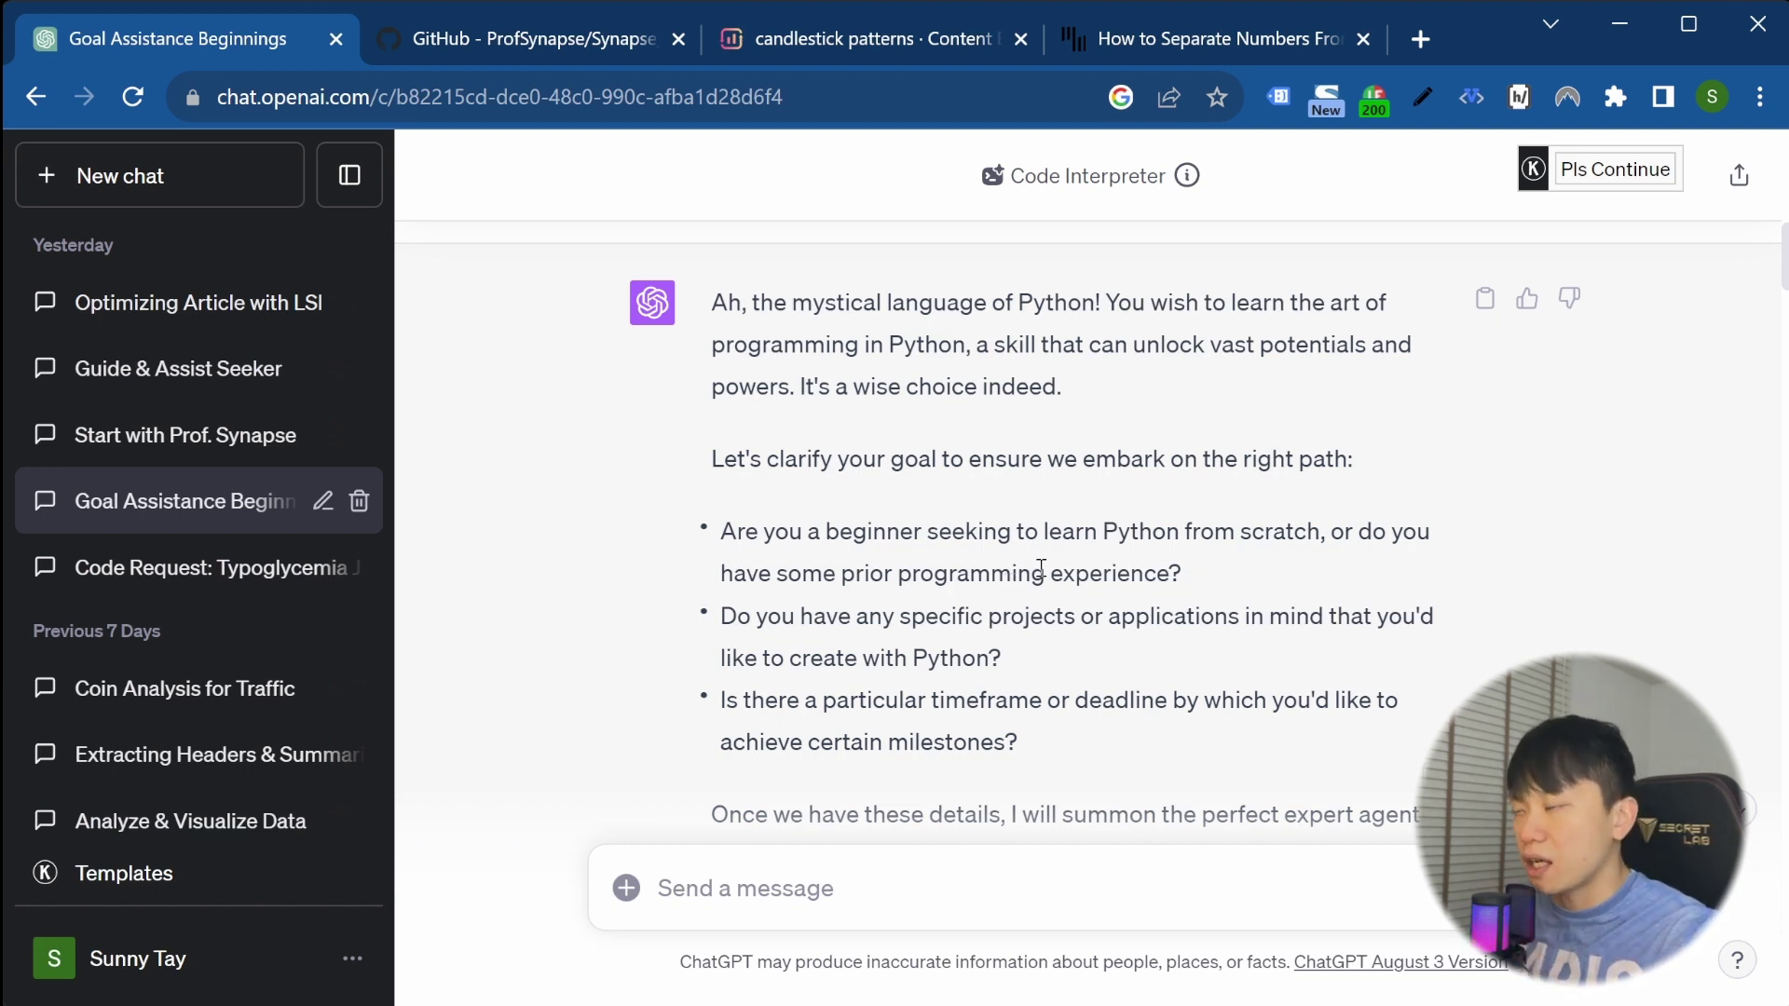
{"action": "scroll", "coordinate": [1041, 568], "scroll_direction": "down", "scroll_amount": 2}
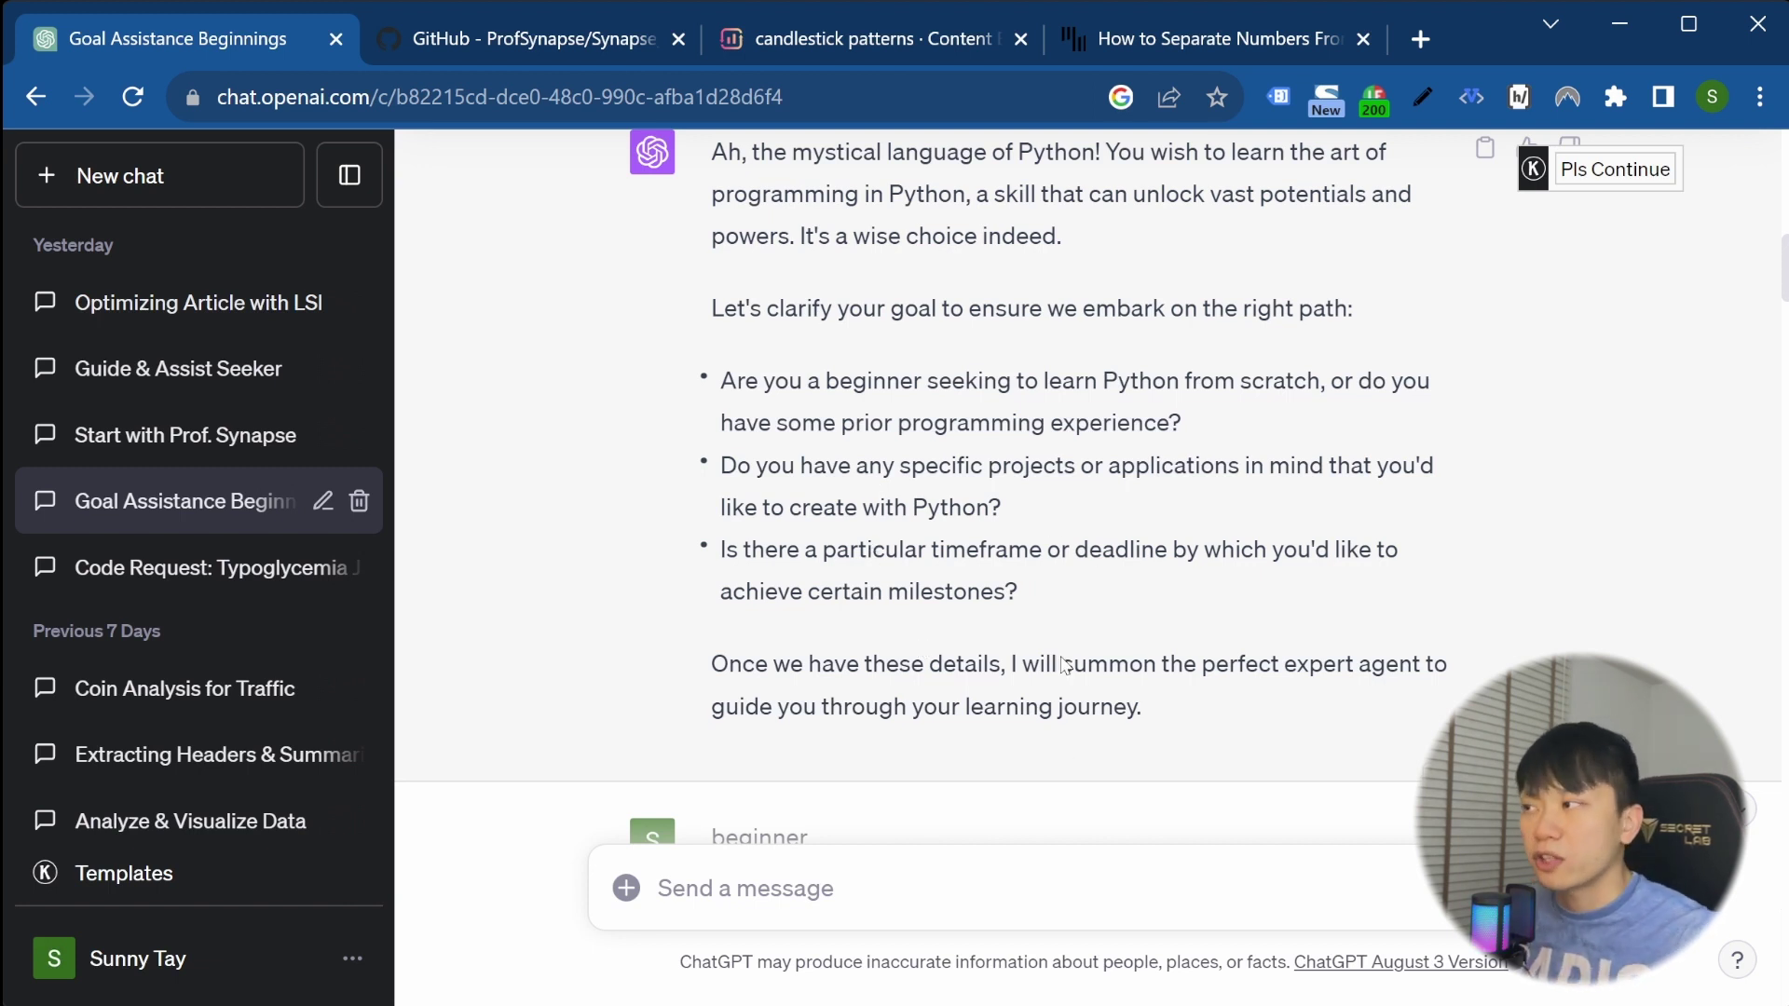
{"action": "scroll", "coordinate": [1068, 639], "scroll_direction": "down", "scroll_amount": 2}
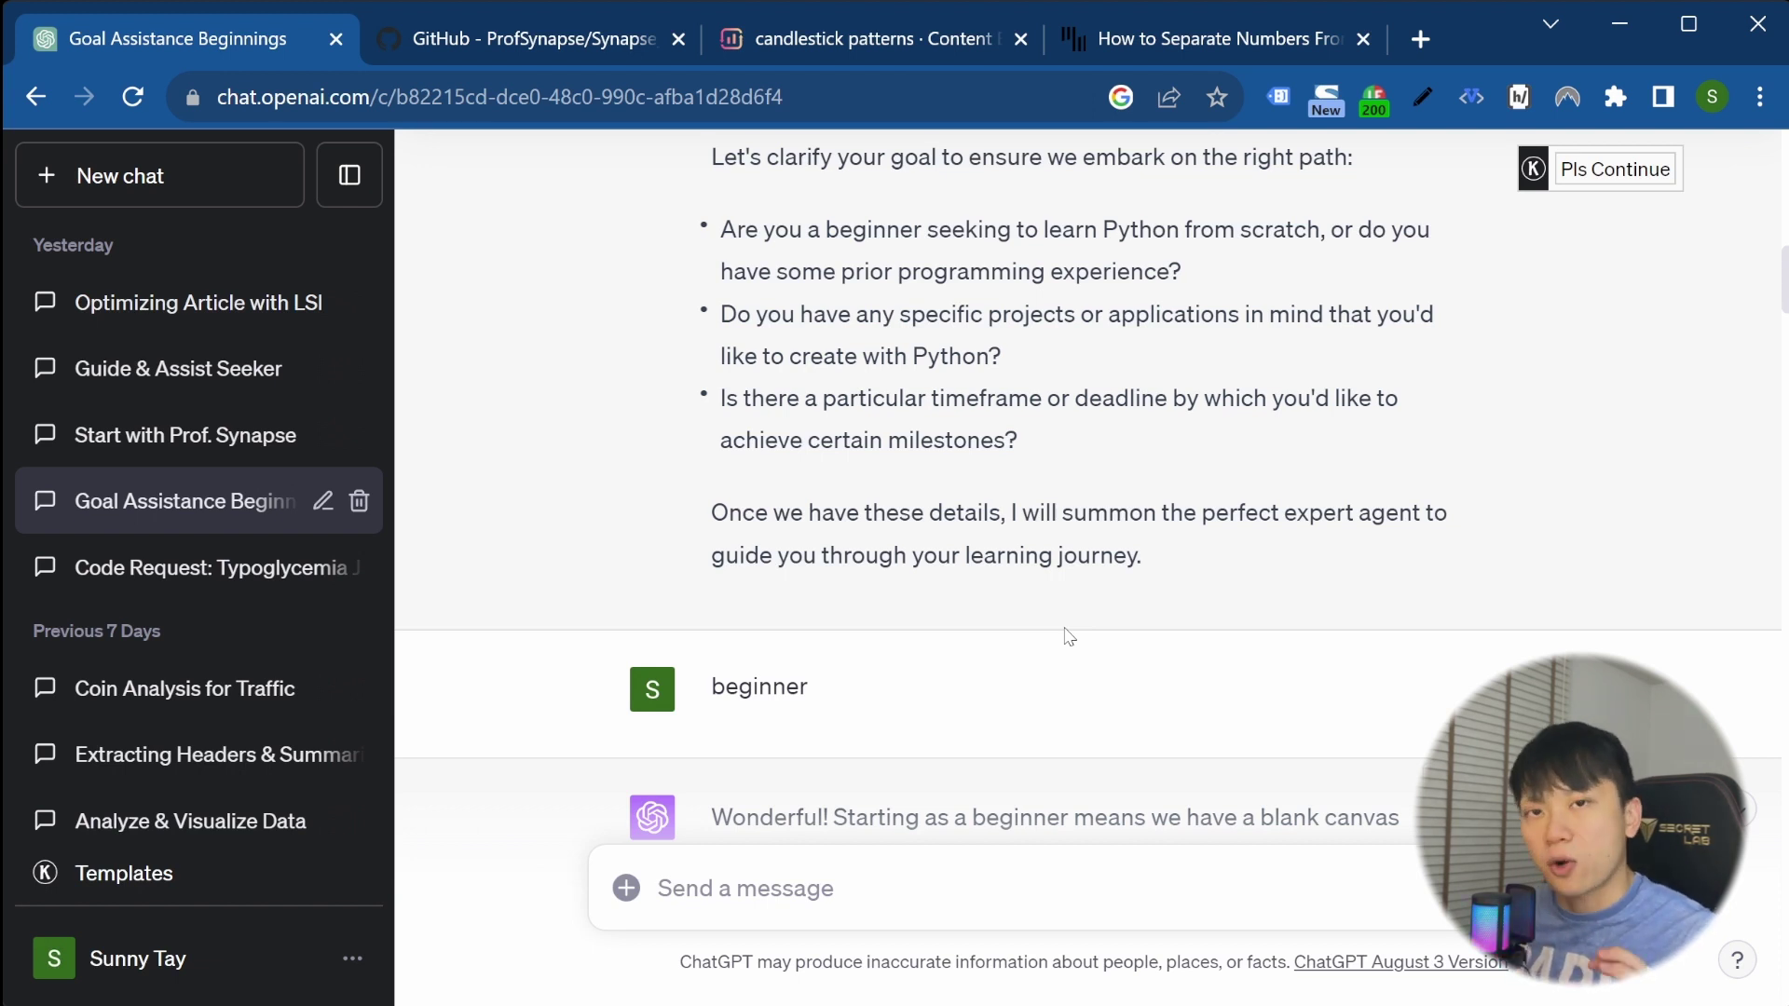
{"action": "scroll", "coordinate": [1069, 637], "scroll_direction": "down", "scroll_amount": 3}
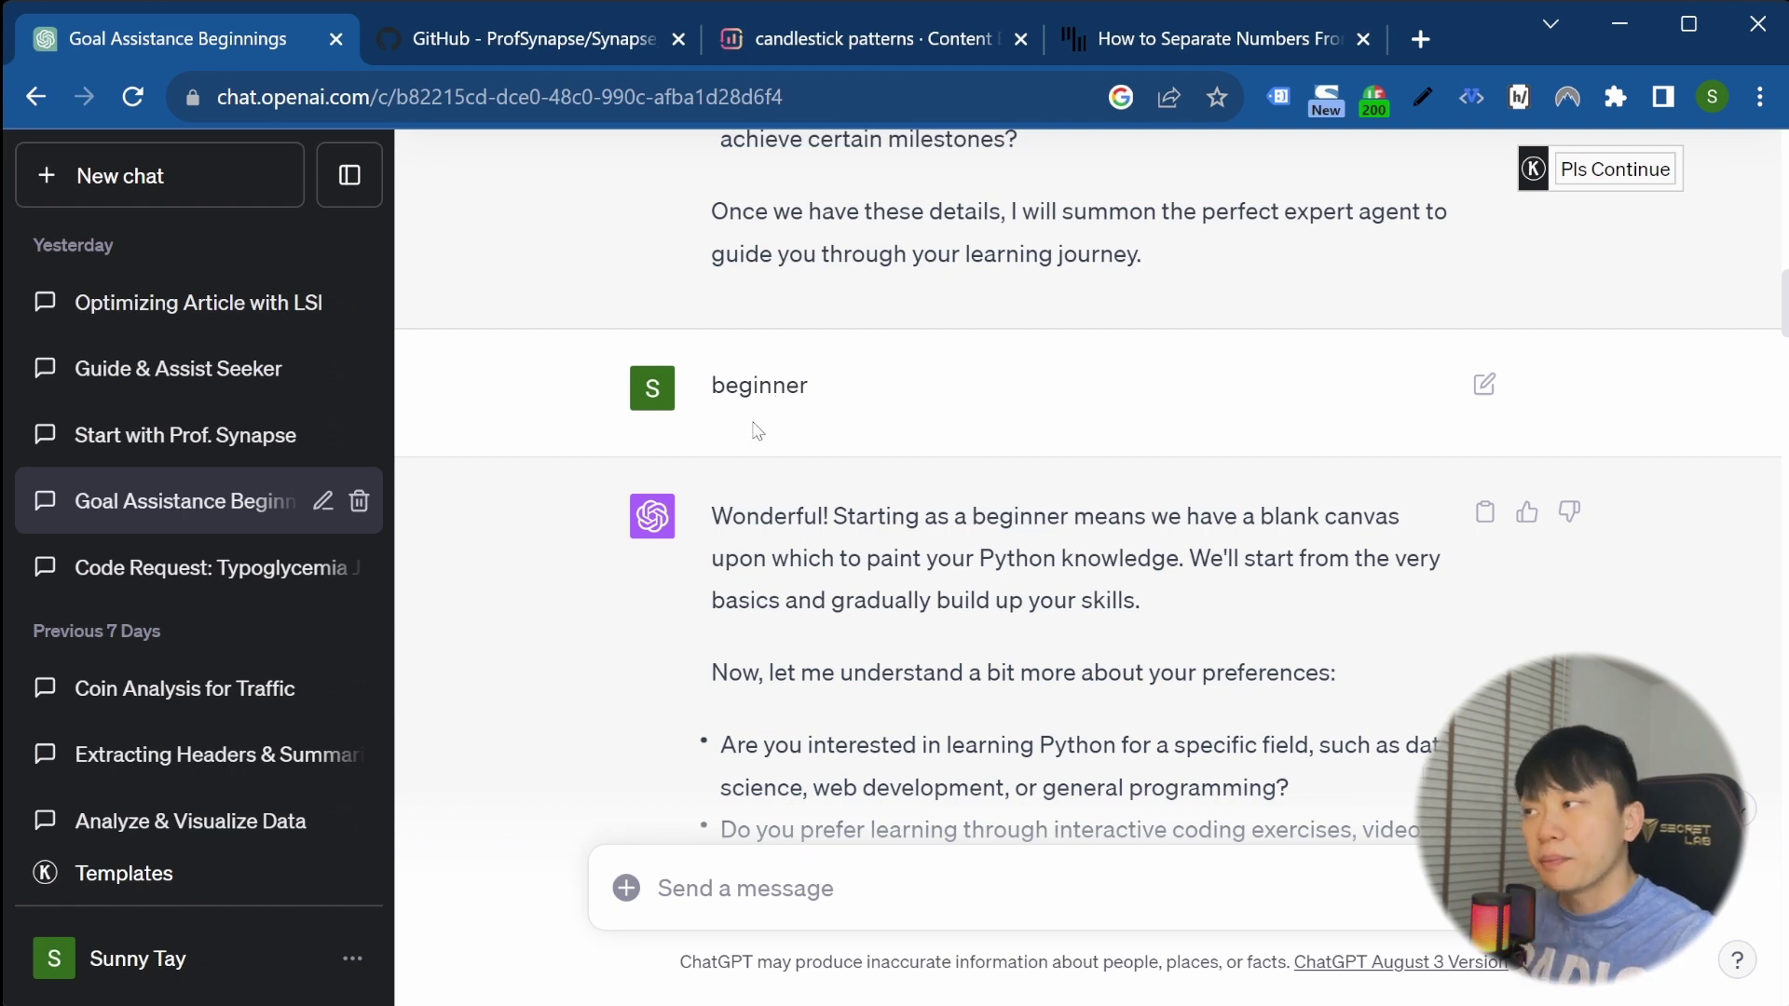
{"action": "scroll", "coordinate": [759, 432], "scroll_direction": "down", "scroll_amount": 3}
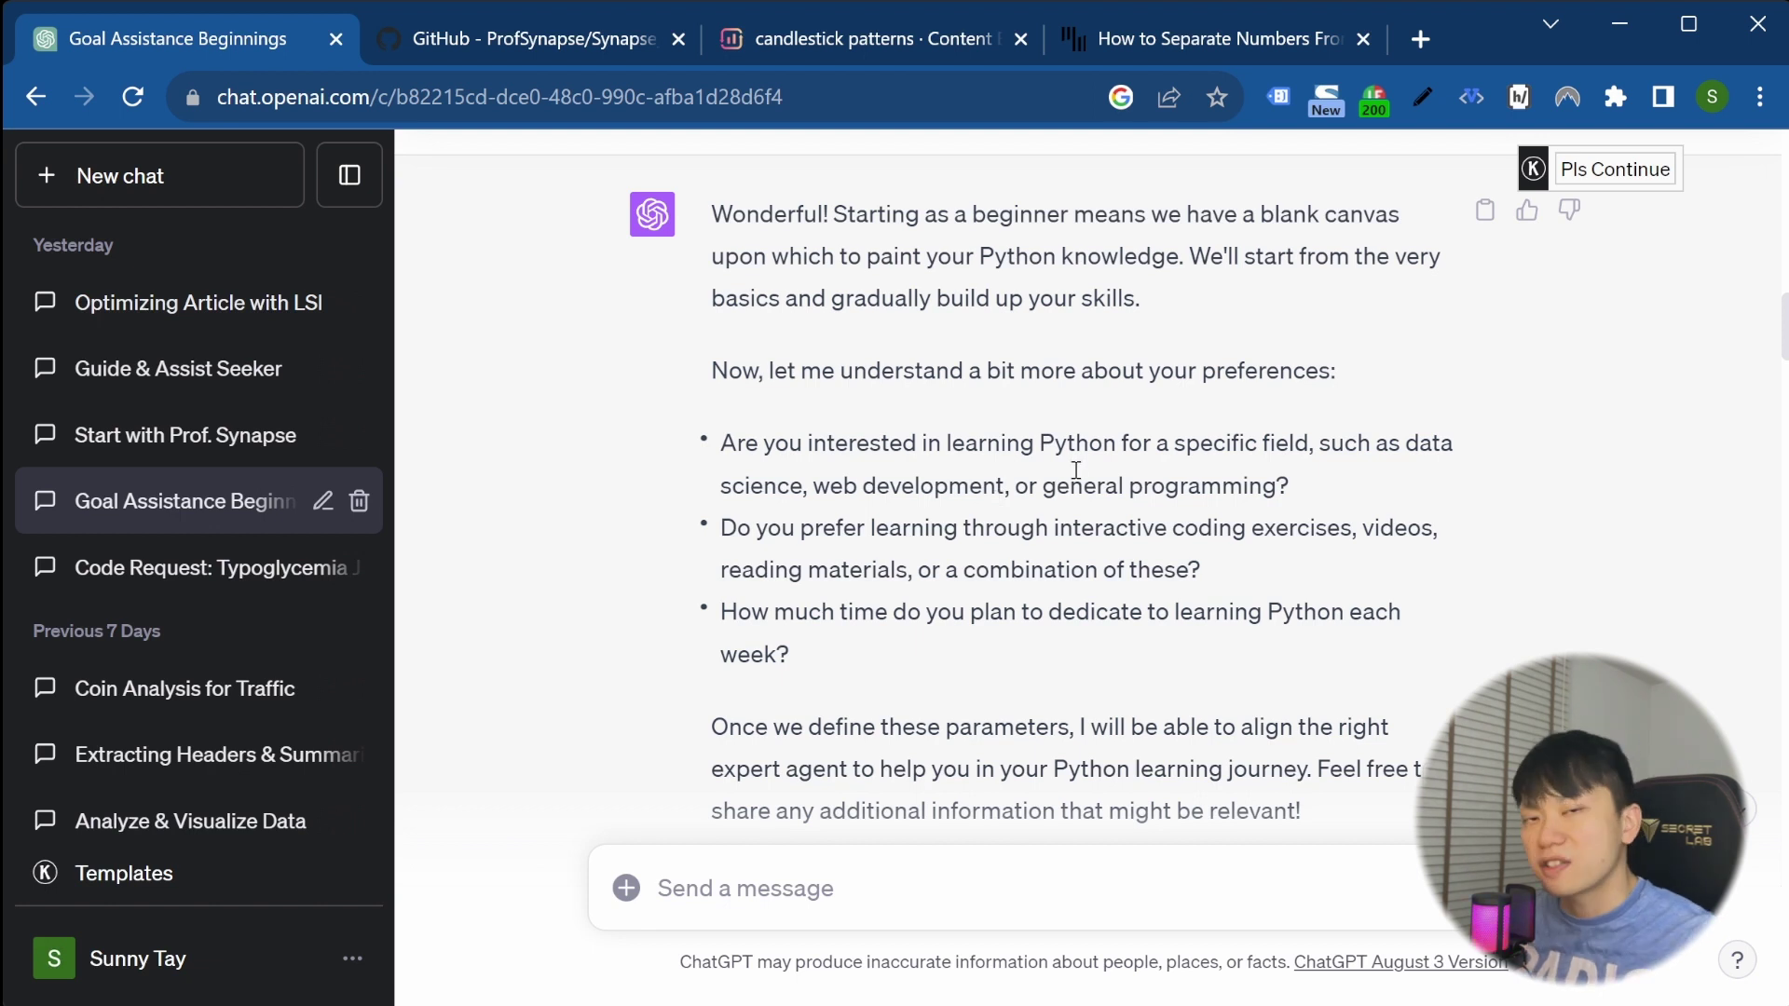
{"action": "scroll", "coordinate": [1076, 469], "scroll_direction": "down", "scroll_amount": 2}
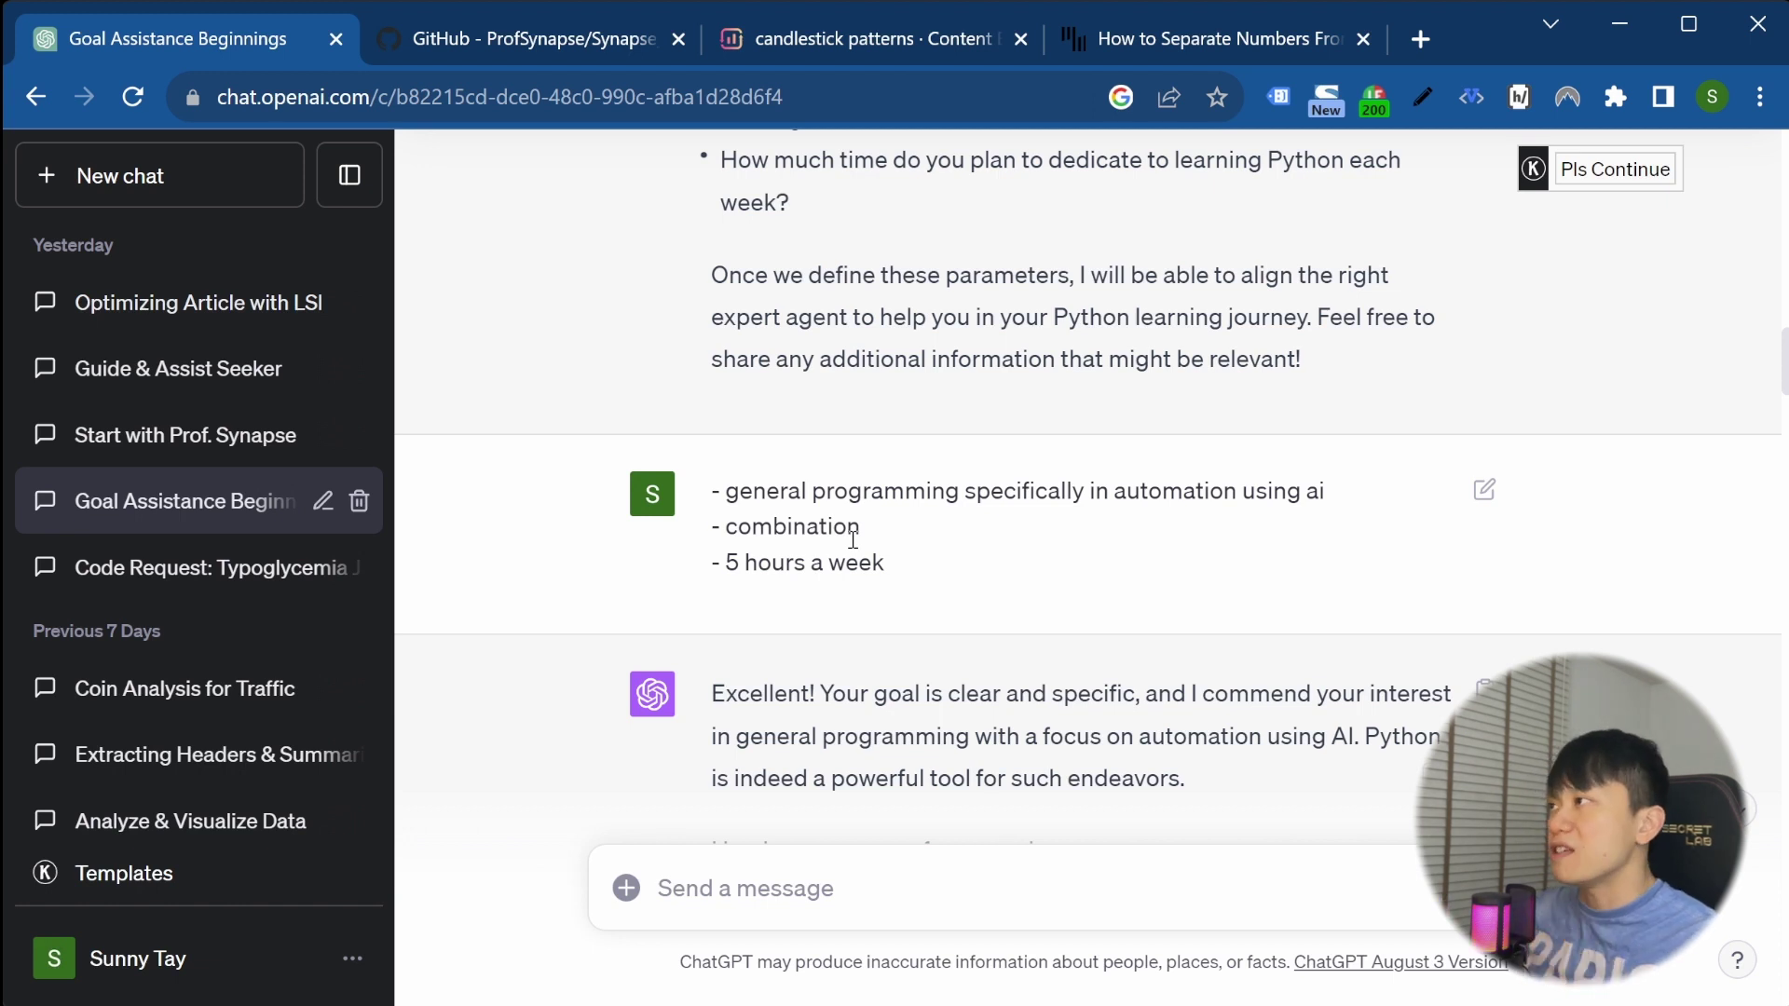
{"action": "scroll", "coordinate": [853, 540], "scroll_direction": "up", "scroll_amount": 3}
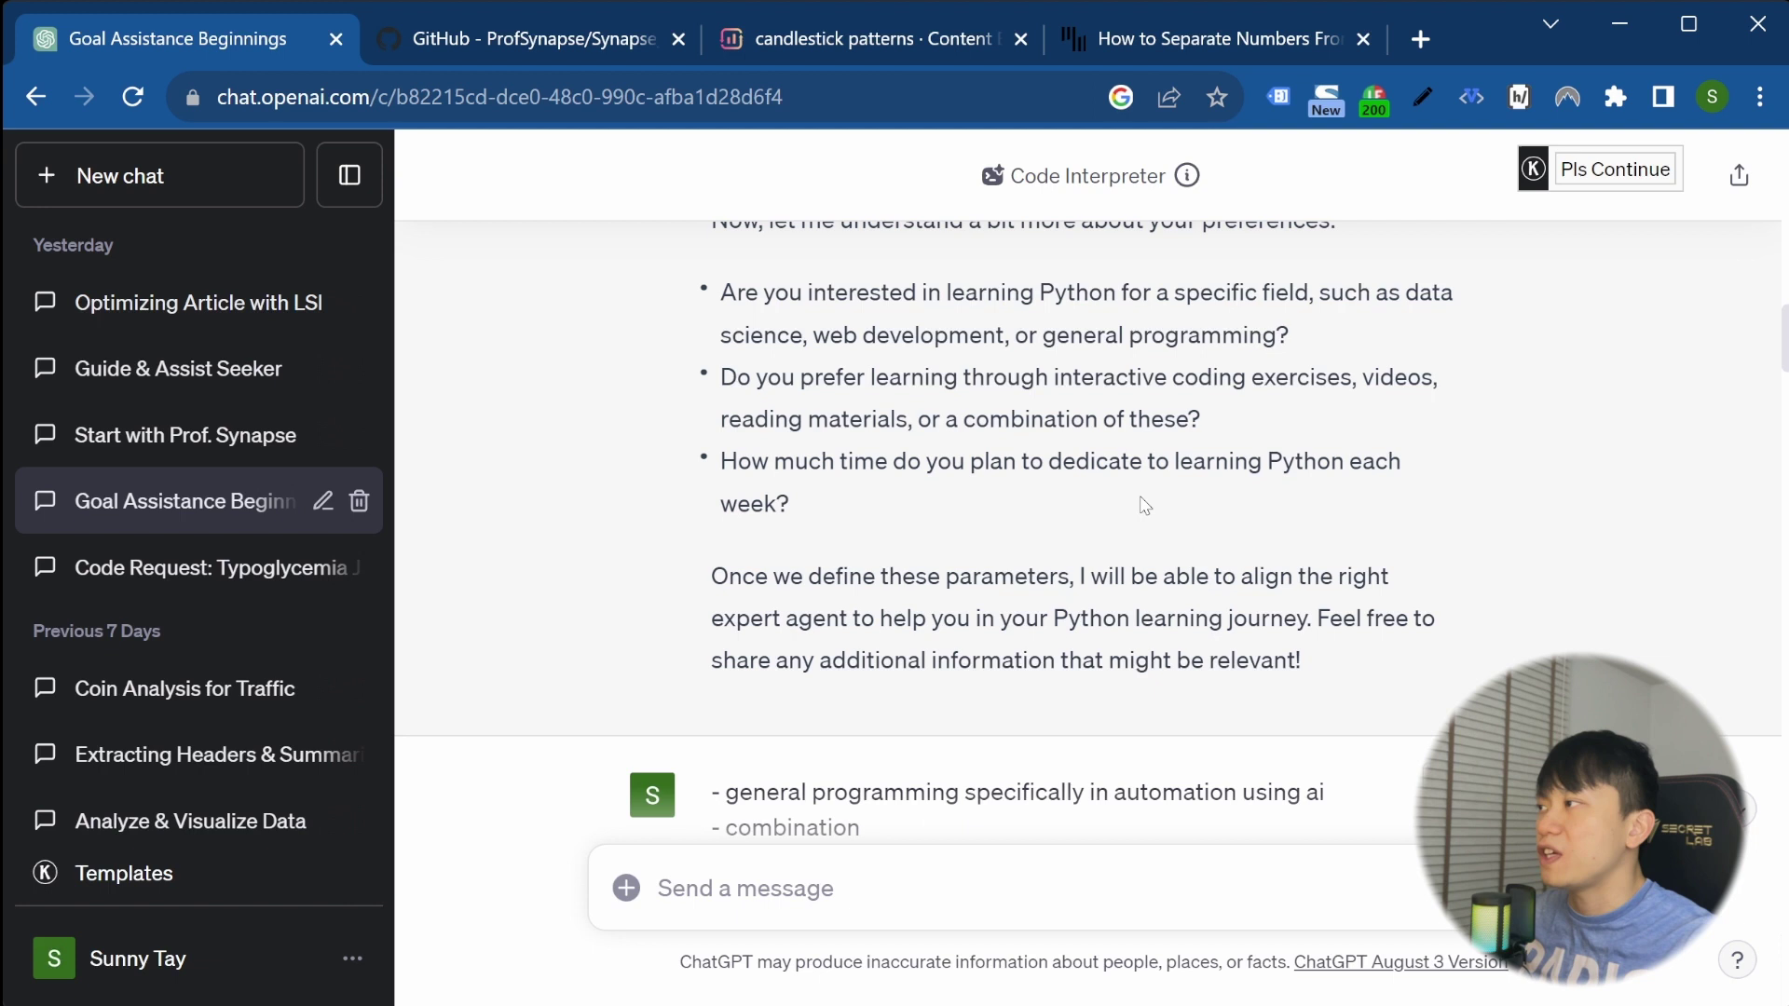
{"action": "scroll", "coordinate": [753, 498], "scroll_direction": "down", "scroll_amount": 10}
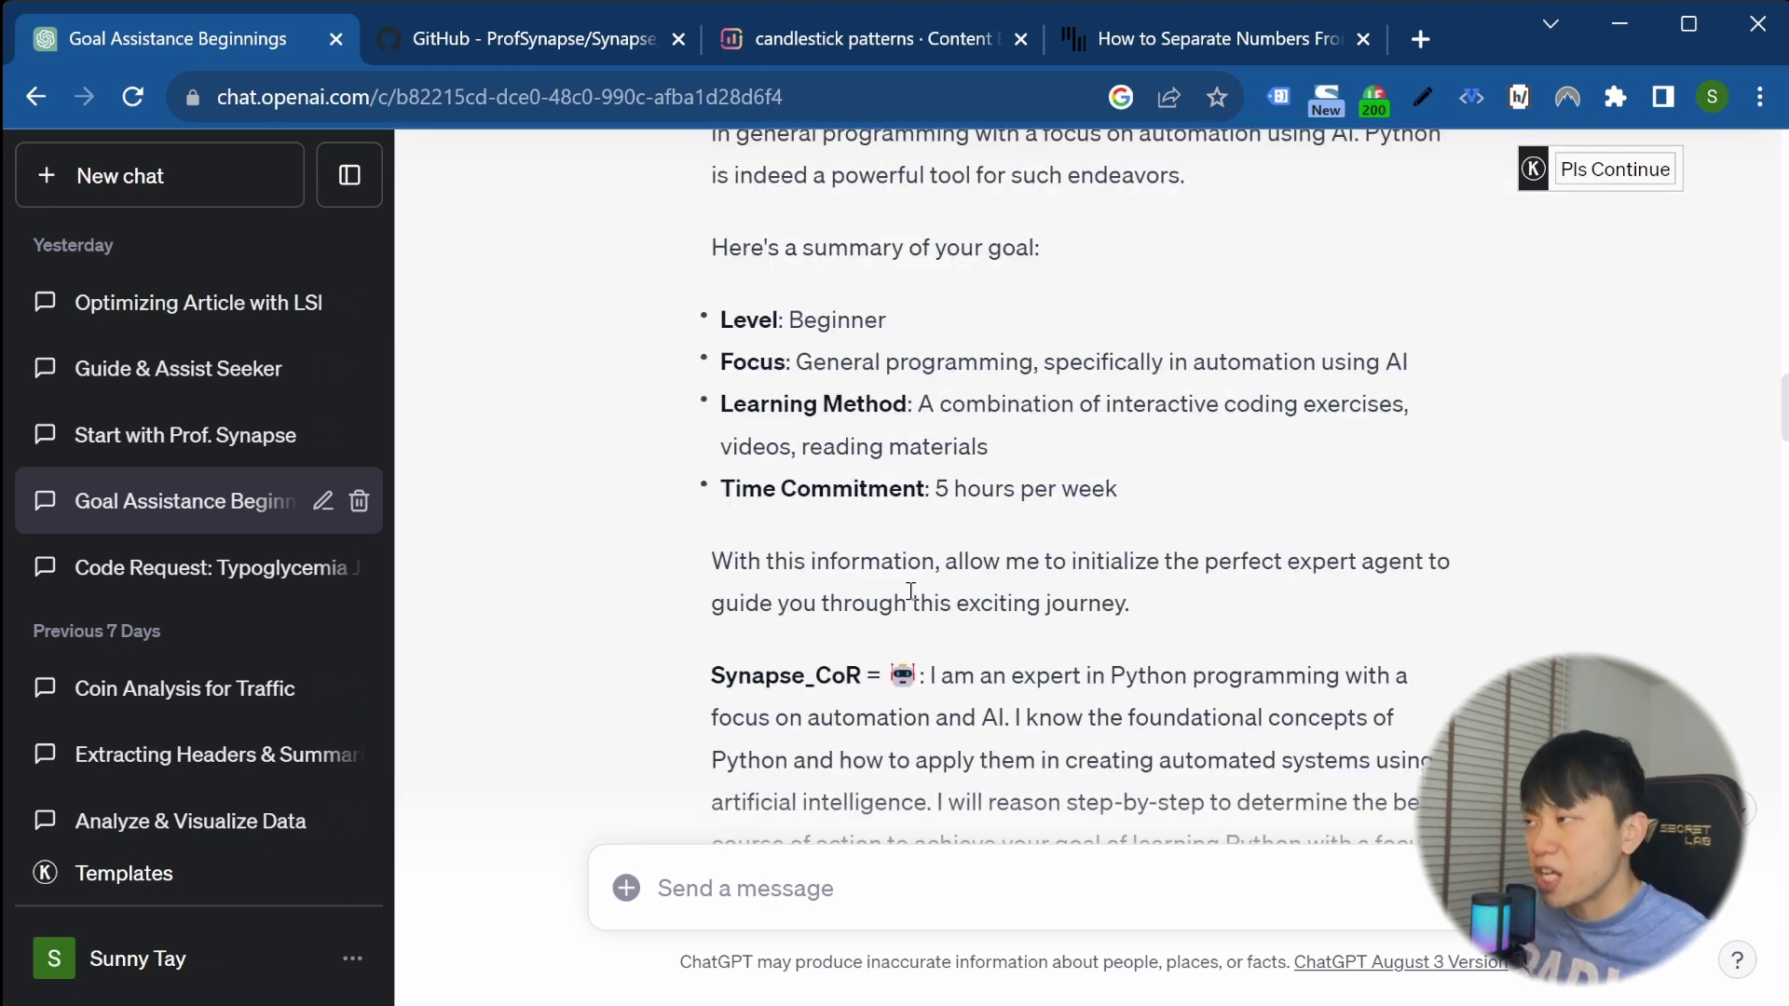
{"action": "scroll", "coordinate": [910, 592], "scroll_direction": "down", "scroll_amount": 2}
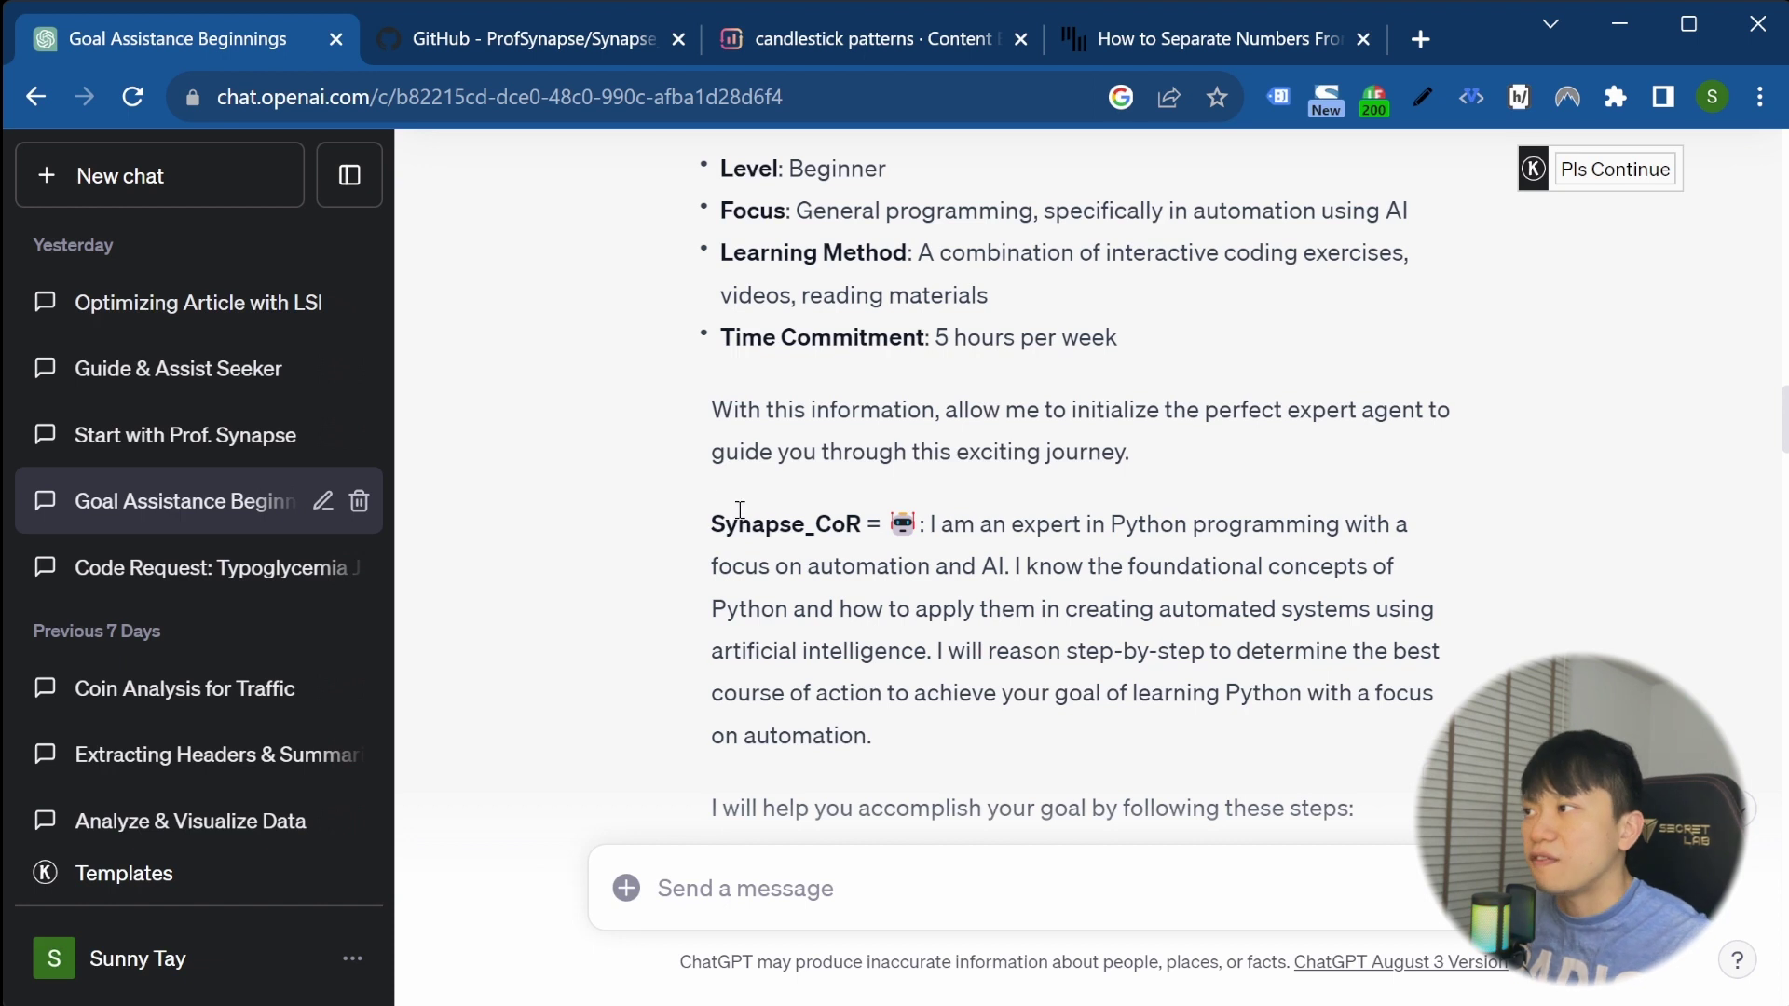
{"action": "left_click_drag", "start_coordinate": [709, 533], "coordinate": [871, 531]}
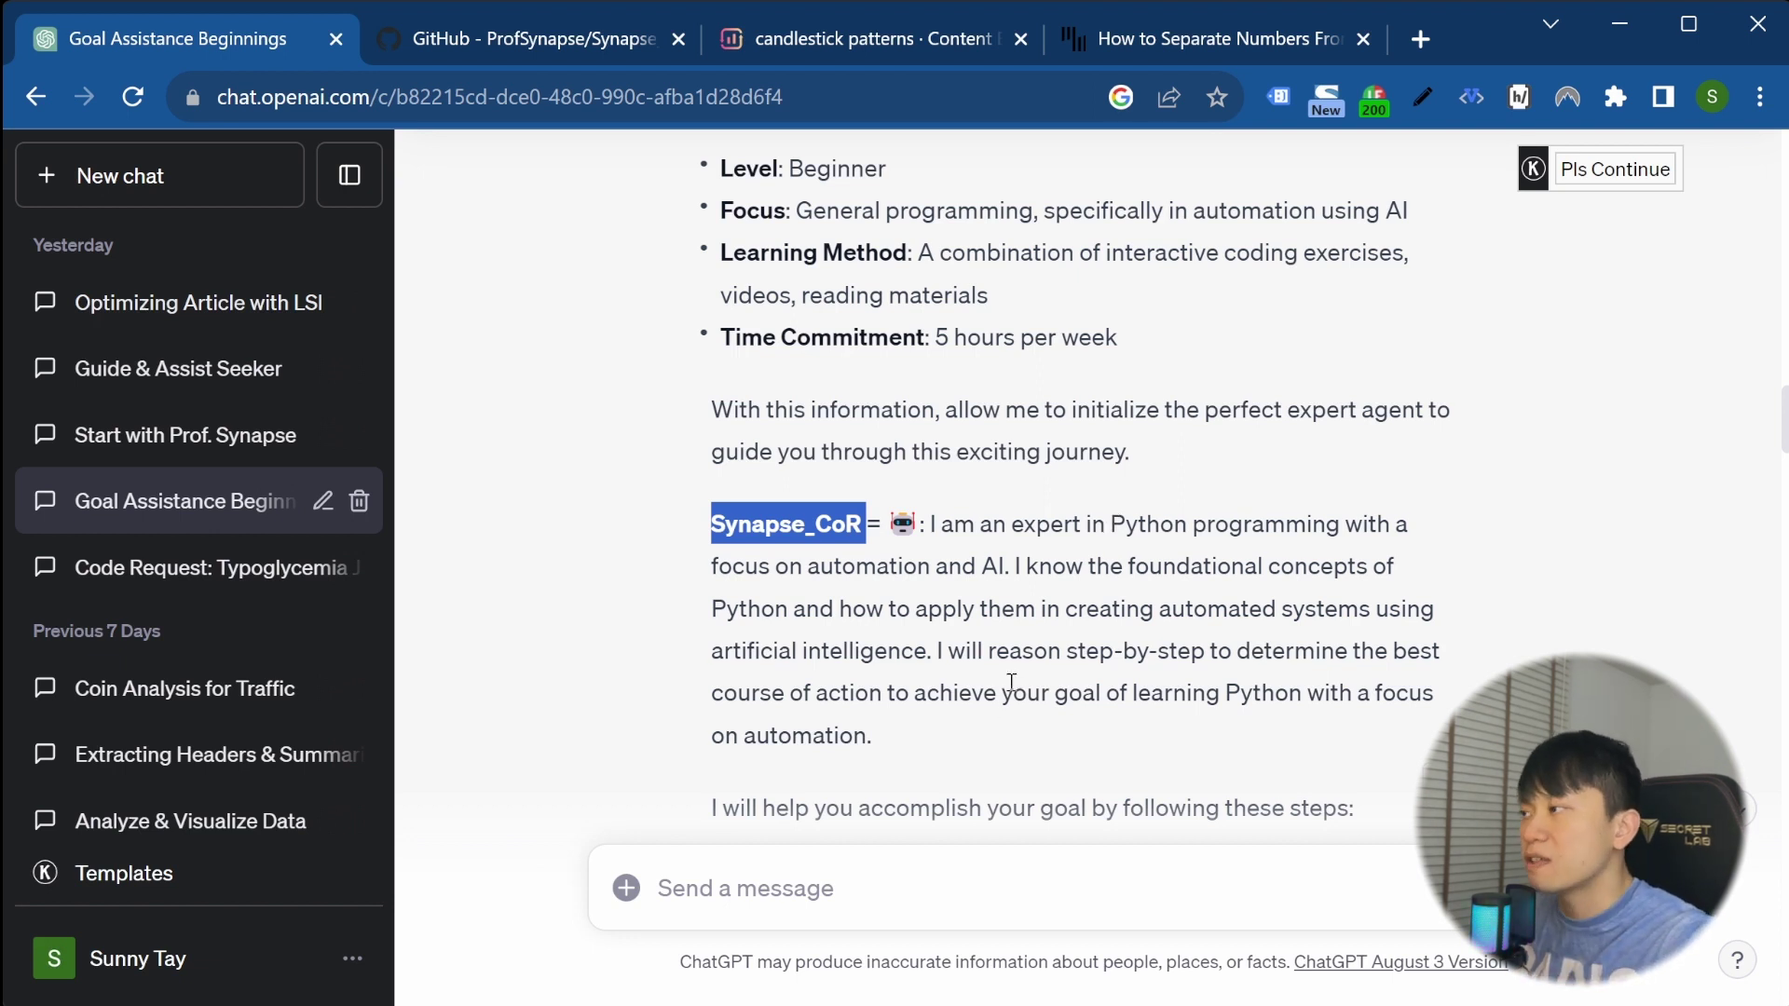
{"action": "scroll", "coordinate": [1011, 682], "scroll_direction": "down", "scroll_amount": 5}
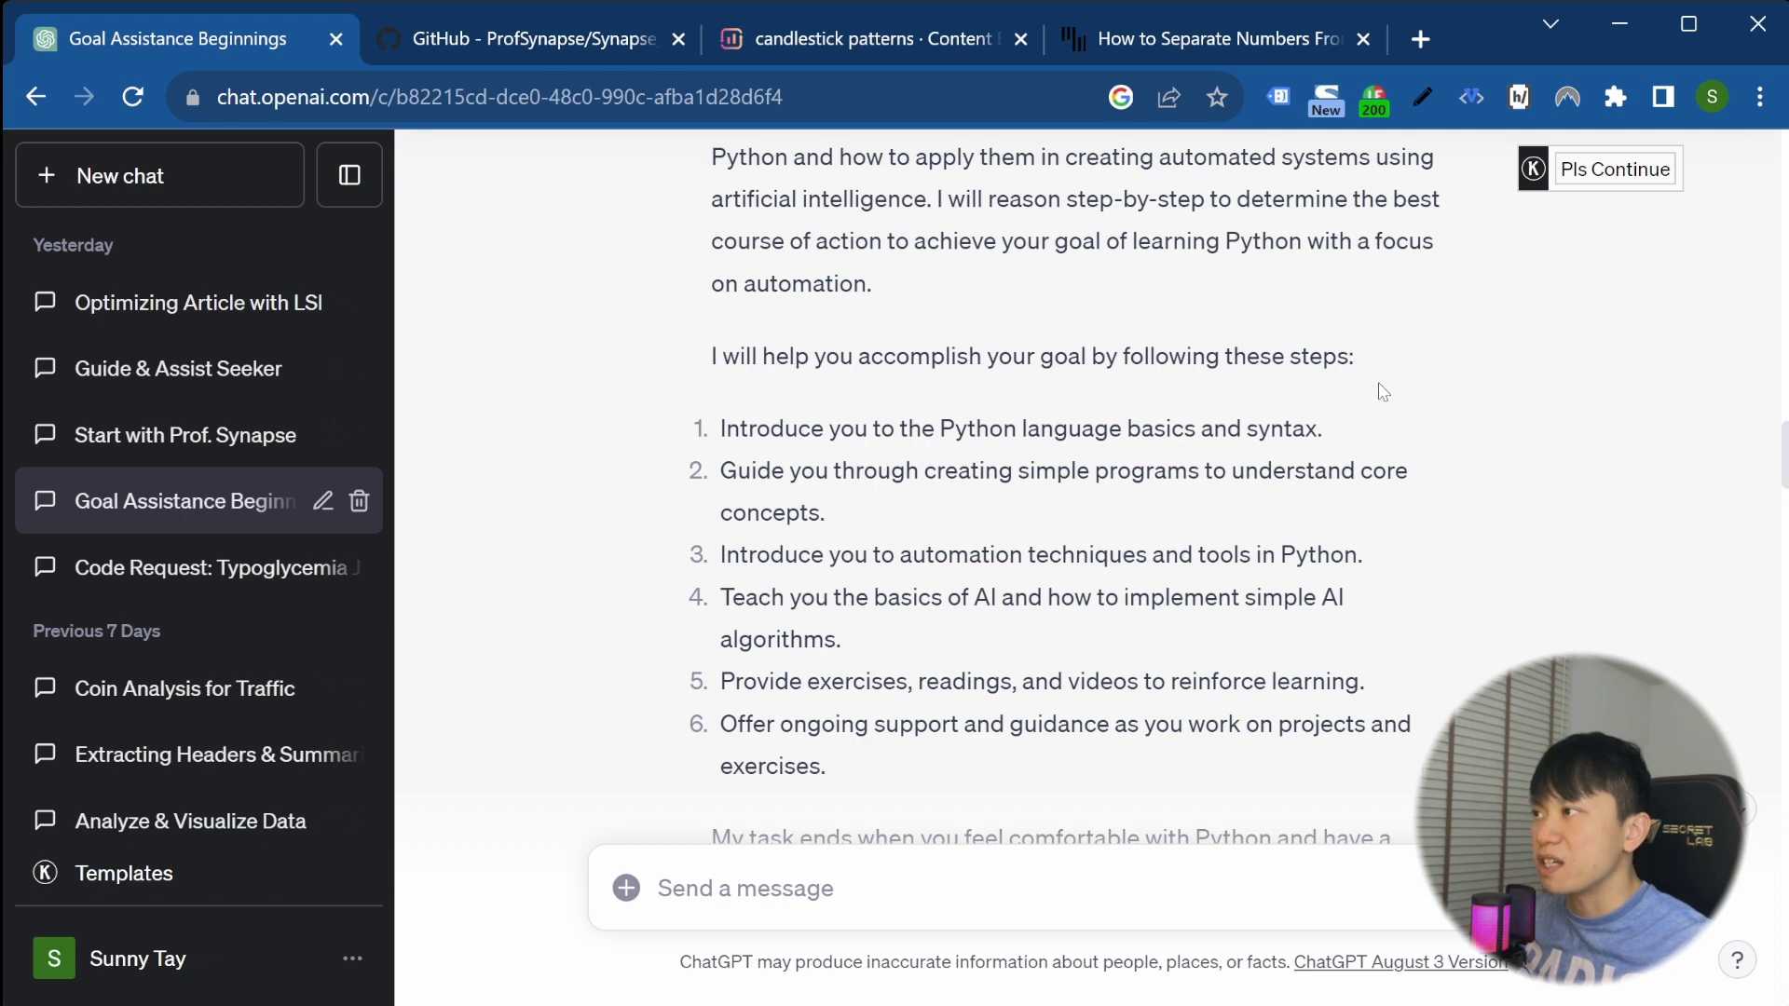
{"action": "scroll", "coordinate": [713, 606], "scroll_direction": "up", "scroll_amount": 3}
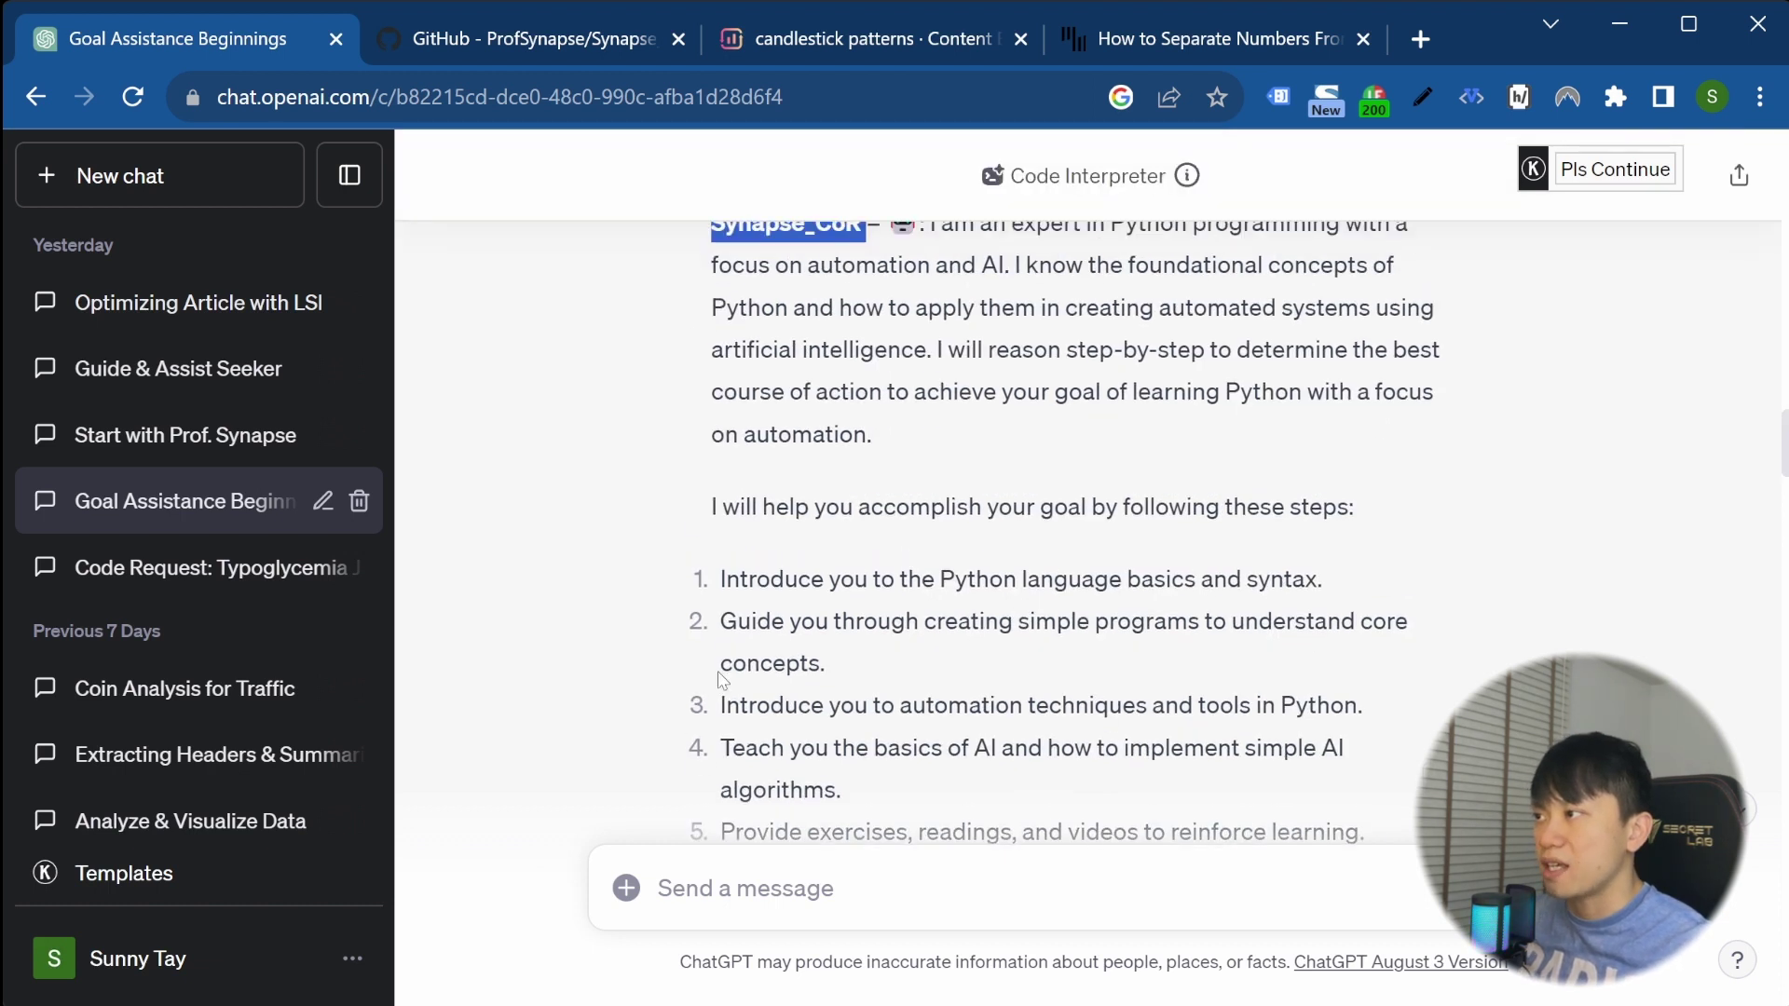
{"action": "scroll", "coordinate": [736, 485], "scroll_direction": "down", "scroll_amount": 3}
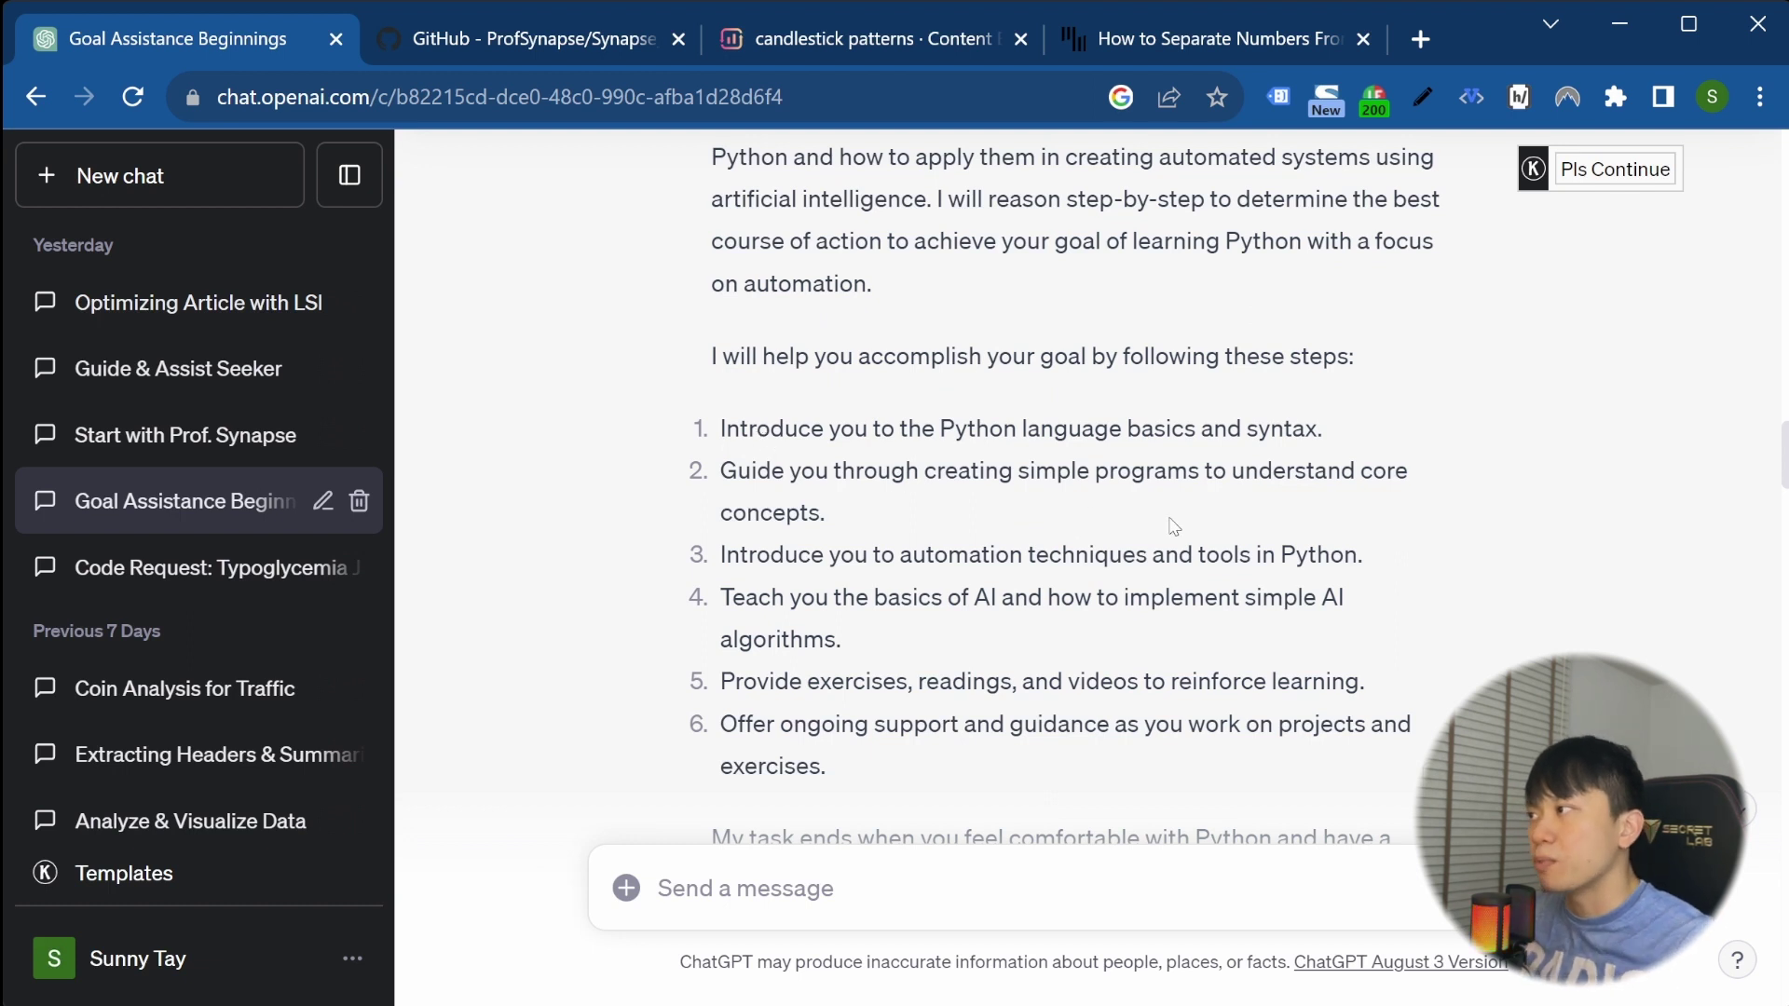
{"action": "scroll", "coordinate": [846, 577], "scroll_direction": "down", "scroll_amount": 2}
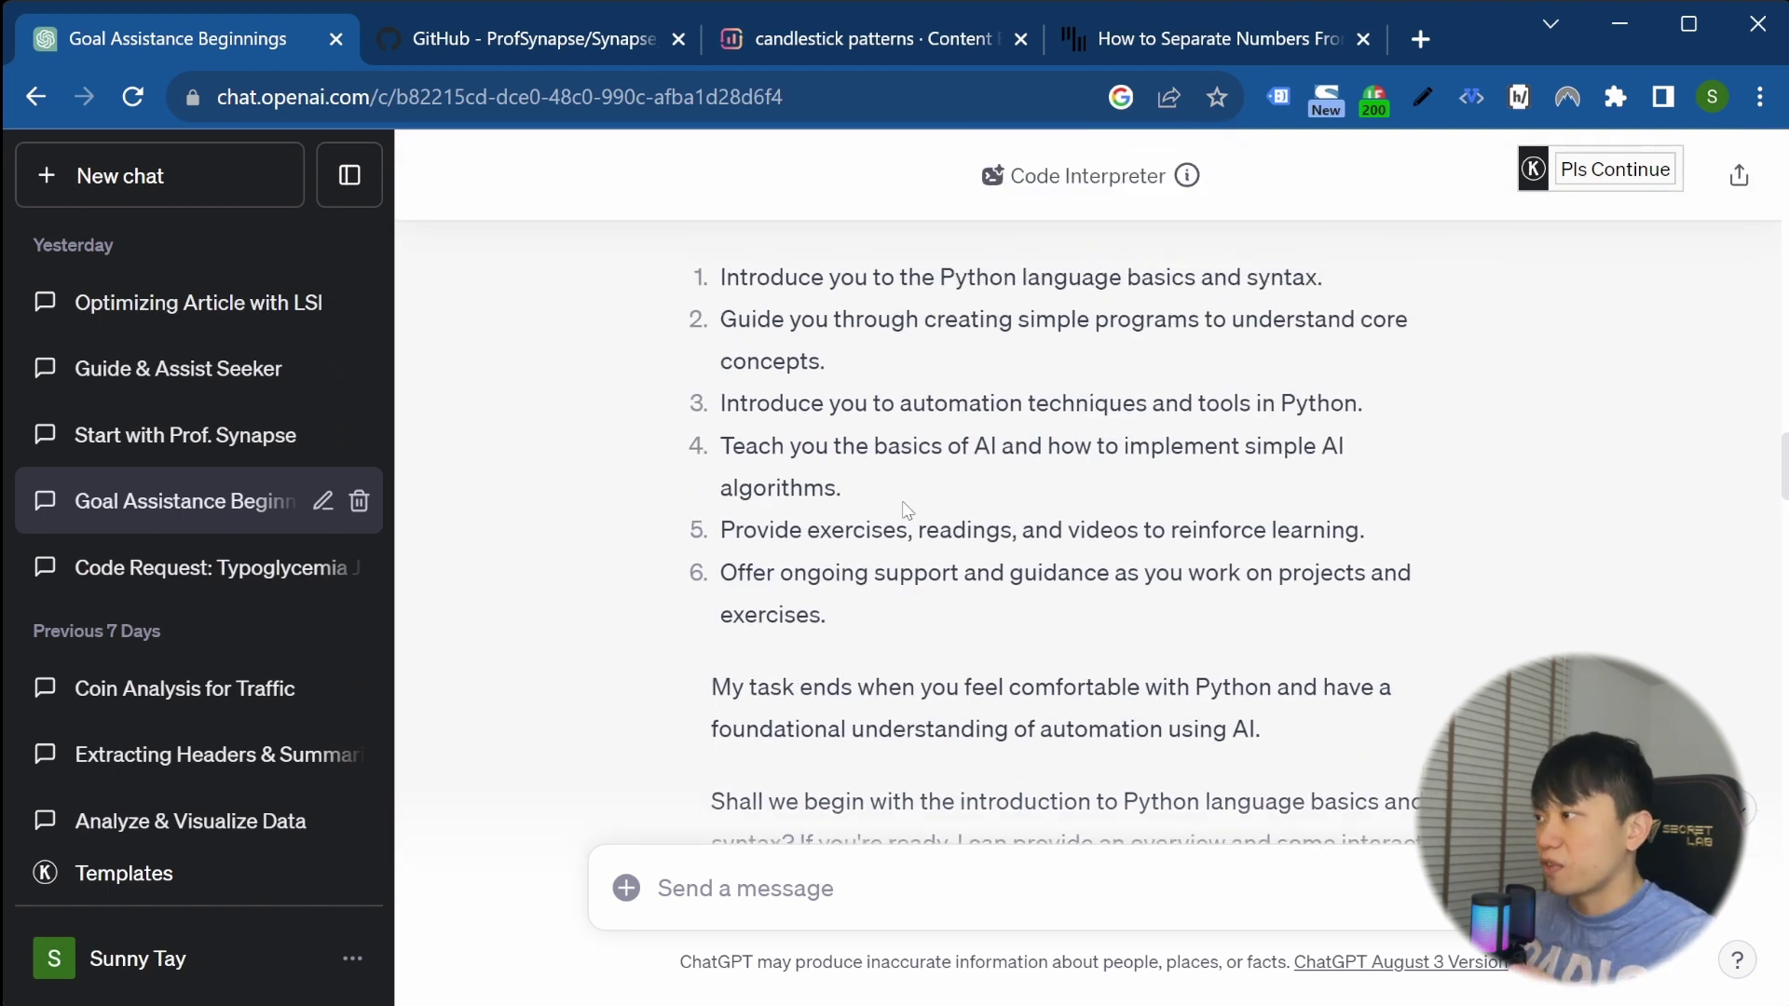
{"action": "scroll", "coordinate": [907, 510], "scroll_direction": "down", "scroll_amount": 3}
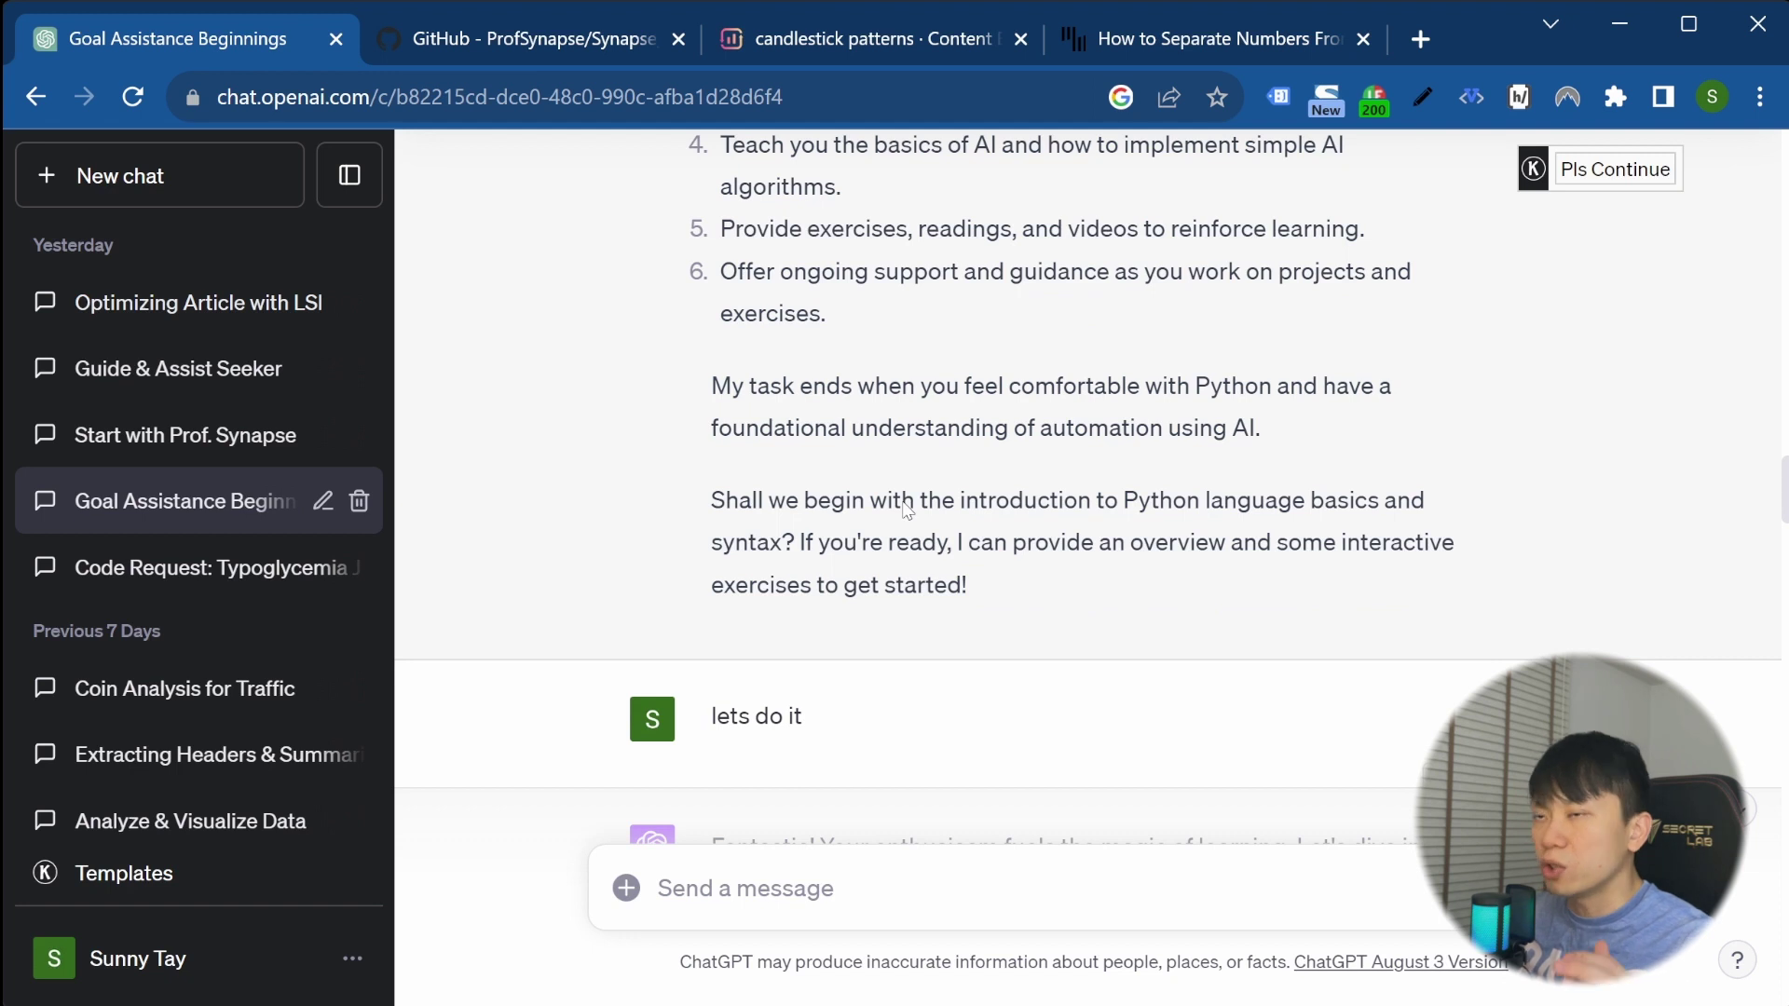
{"action": "scroll", "coordinate": [906, 506], "scroll_direction": "up", "scroll_amount": 2}
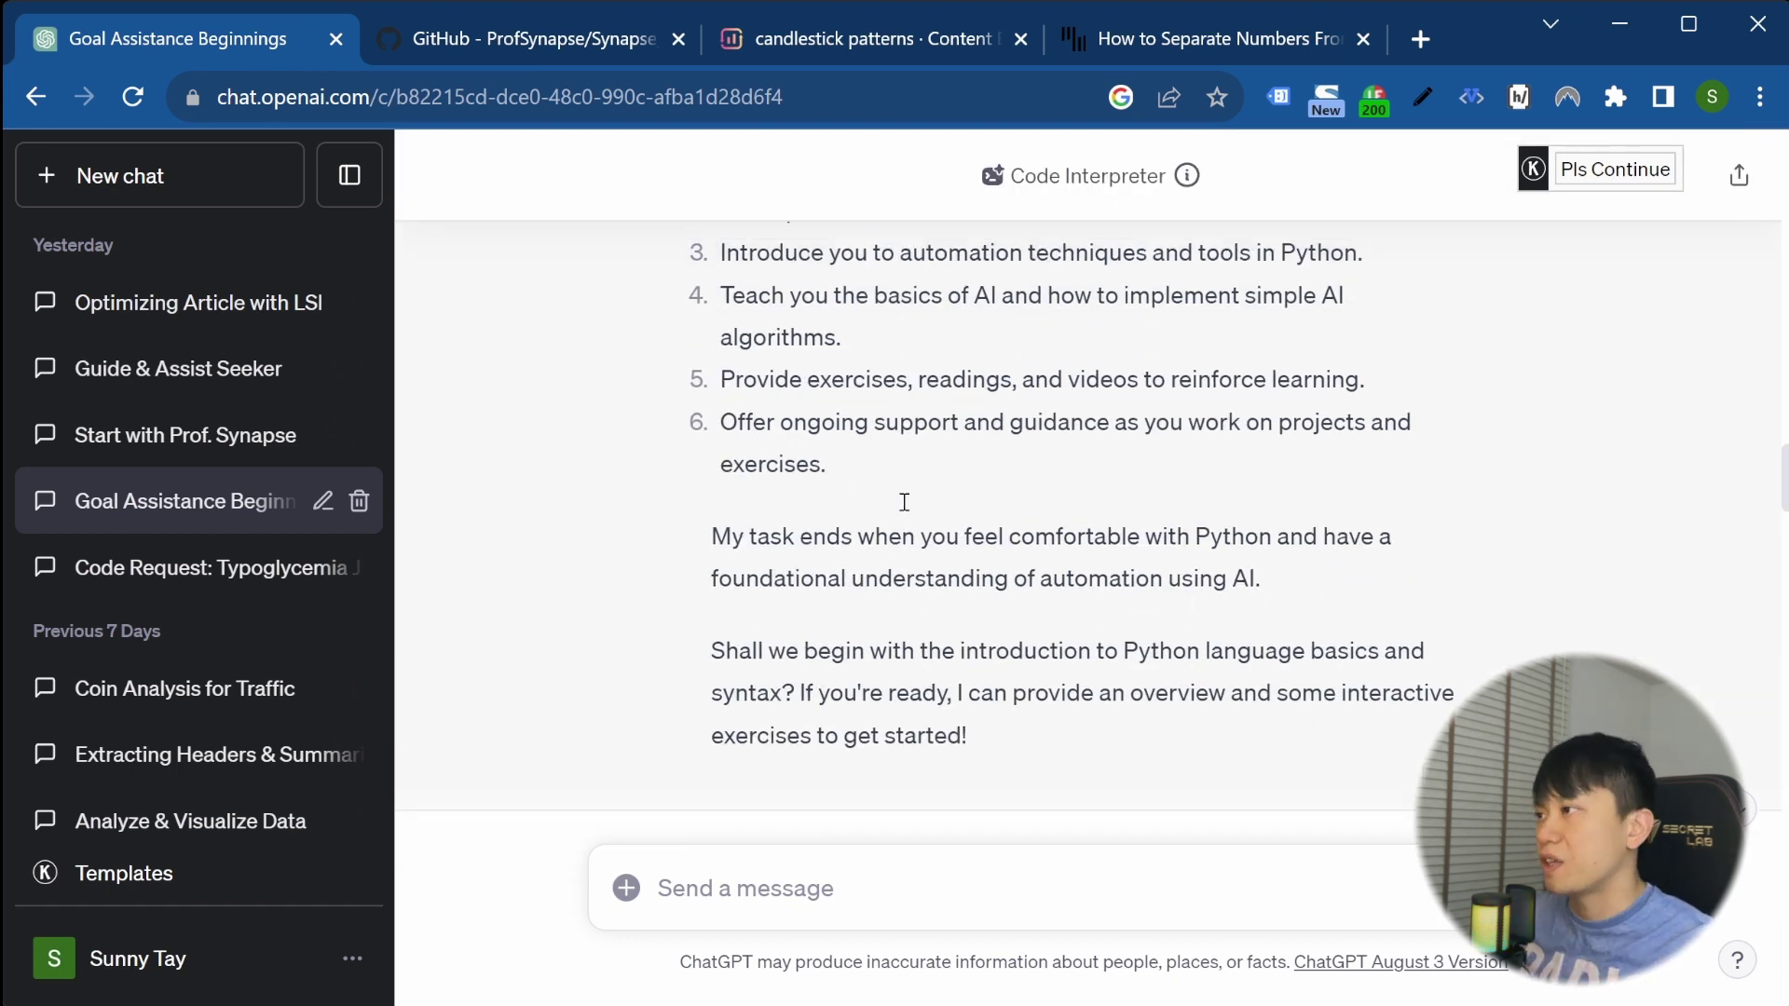
{"action": "scroll", "coordinate": [904, 502], "scroll_direction": "down", "scroll_amount": 8}
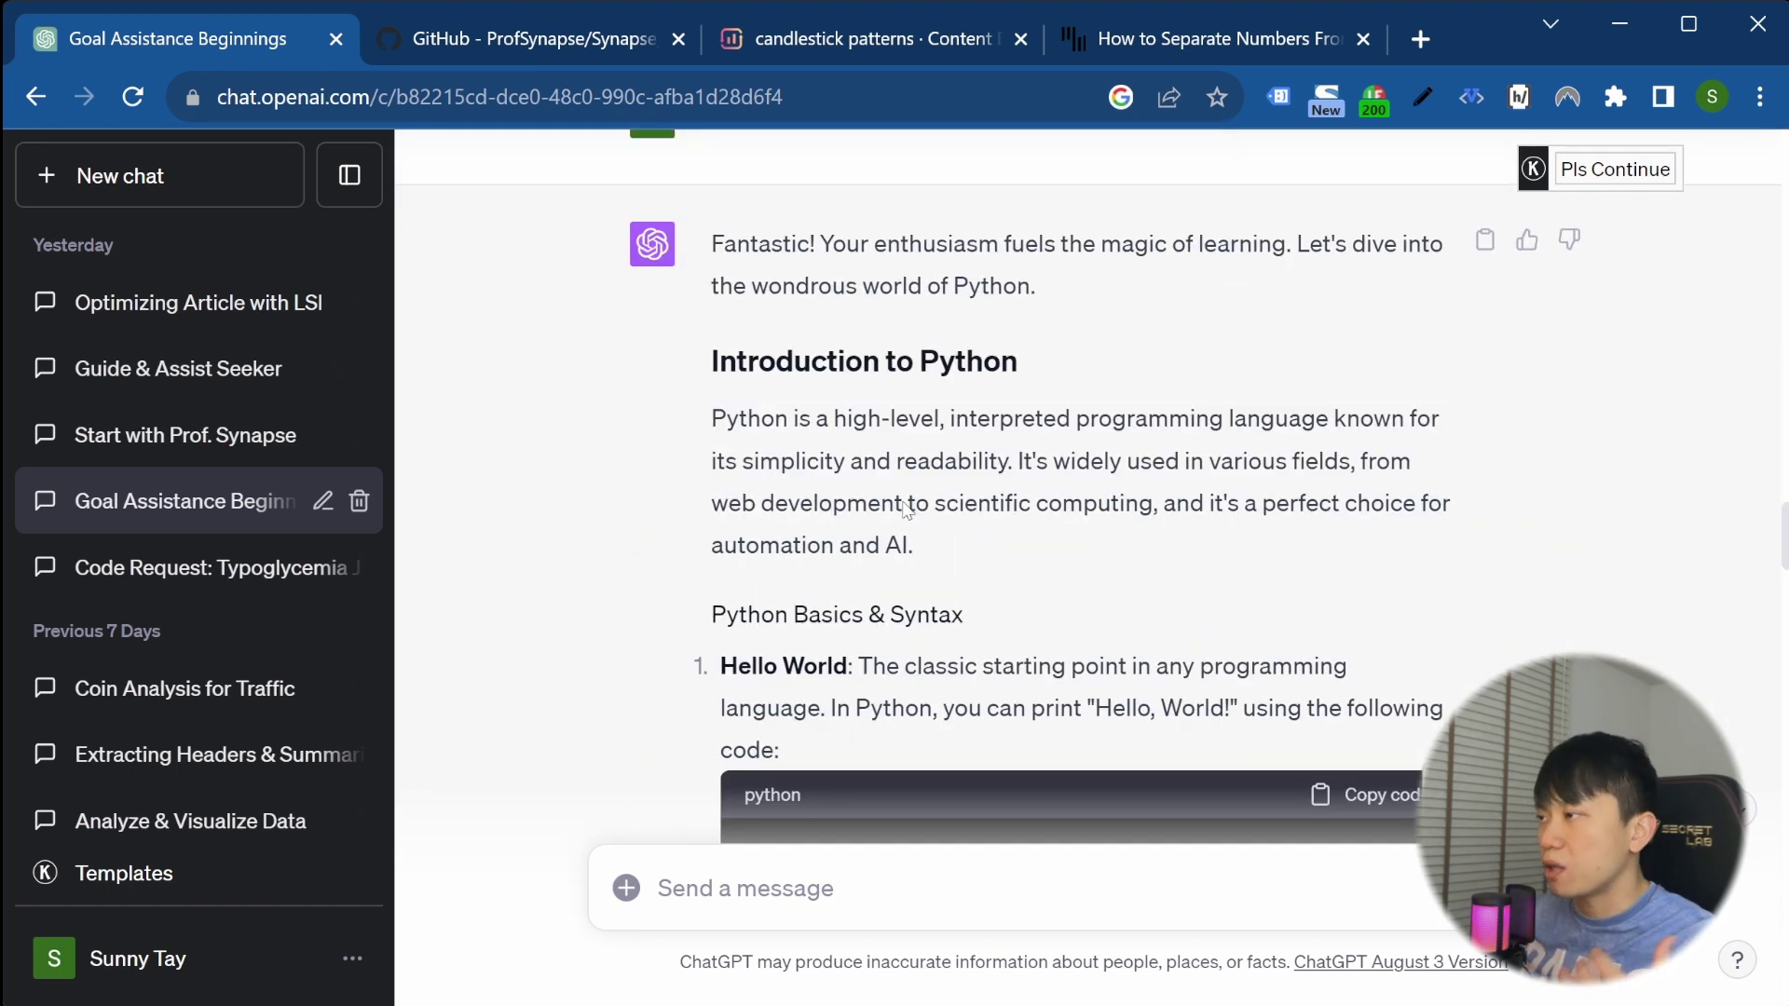
{"action": "scroll", "coordinate": [904, 508], "scroll_direction": "down", "scroll_amount": 2}
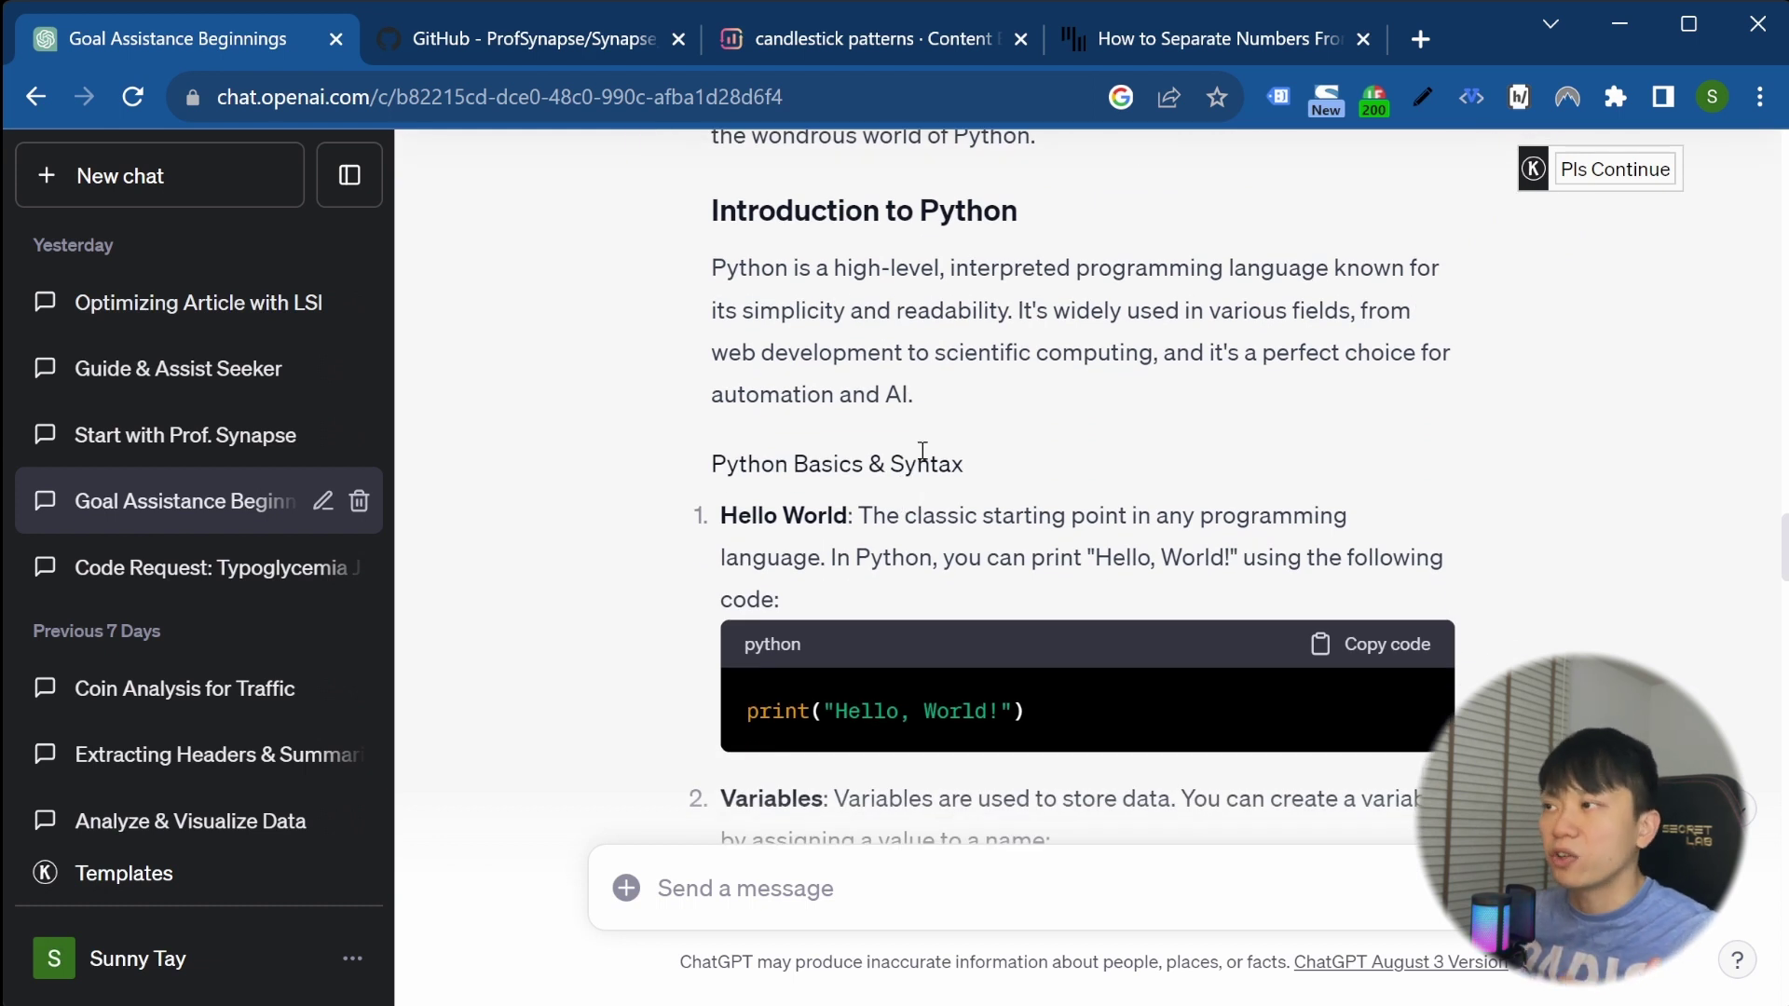
{"action": "scroll", "coordinate": [922, 450], "scroll_direction": "down", "scroll_amount": 2}
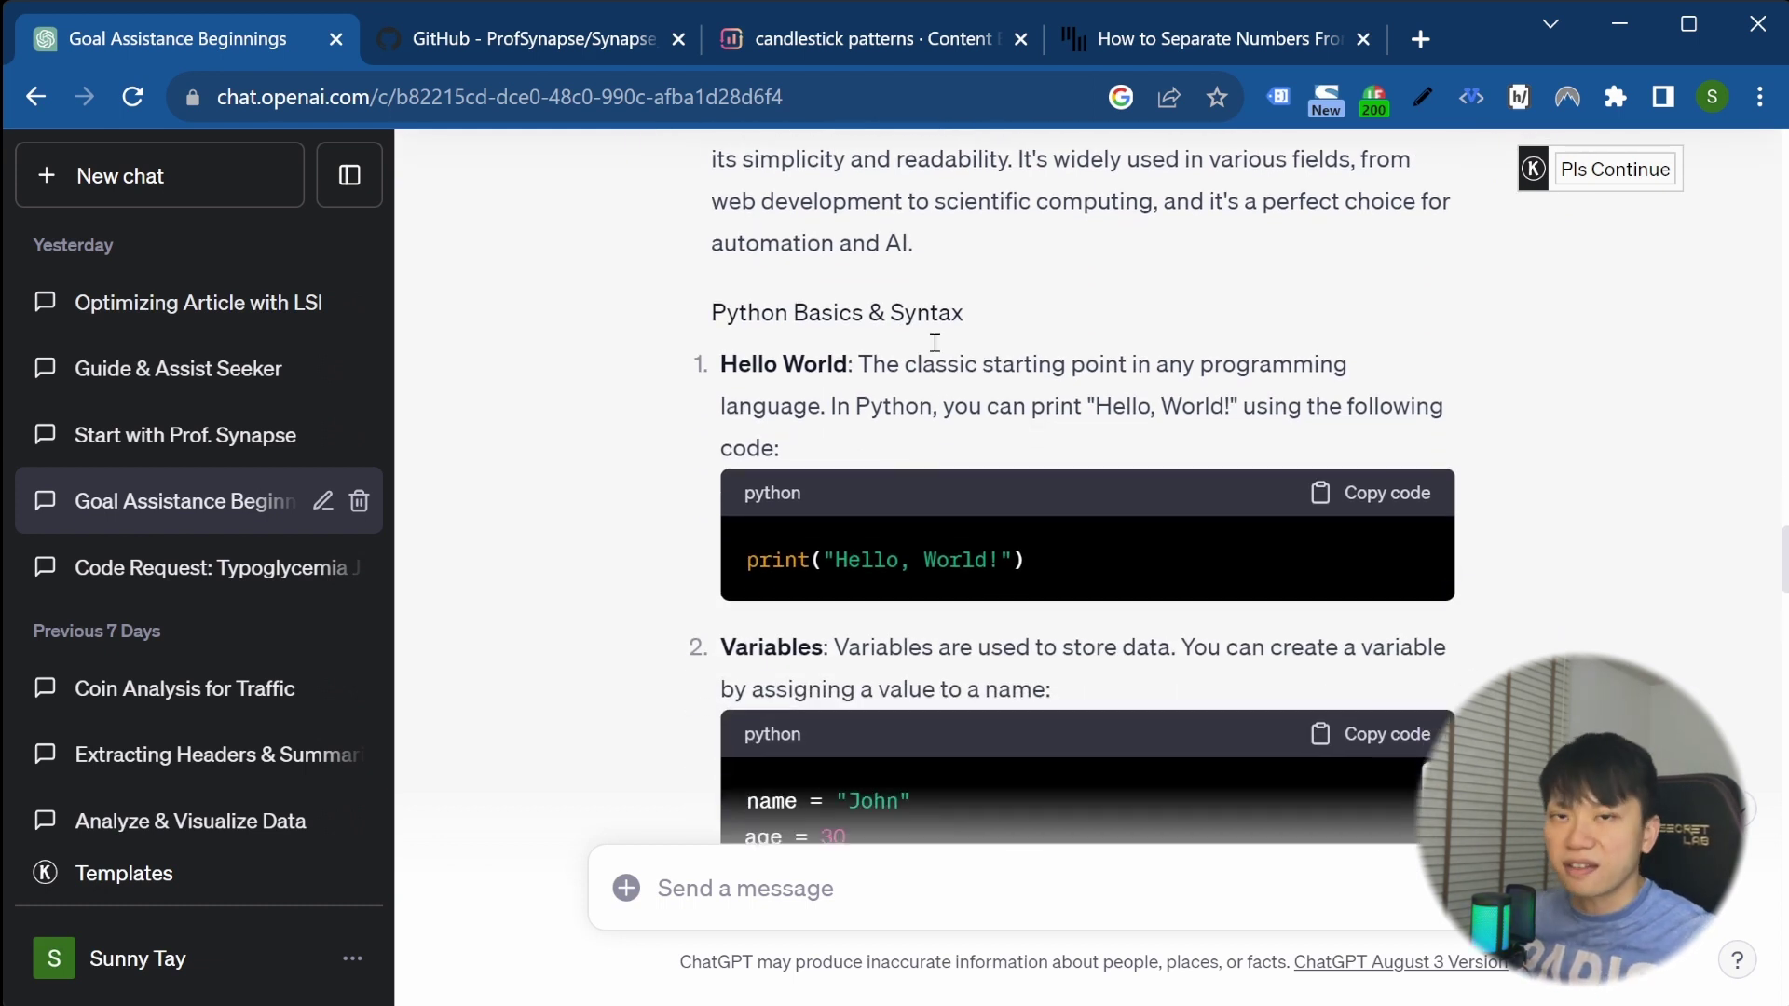
{"action": "scroll", "coordinate": [936, 350], "scroll_direction": "down", "scroll_amount": 4}
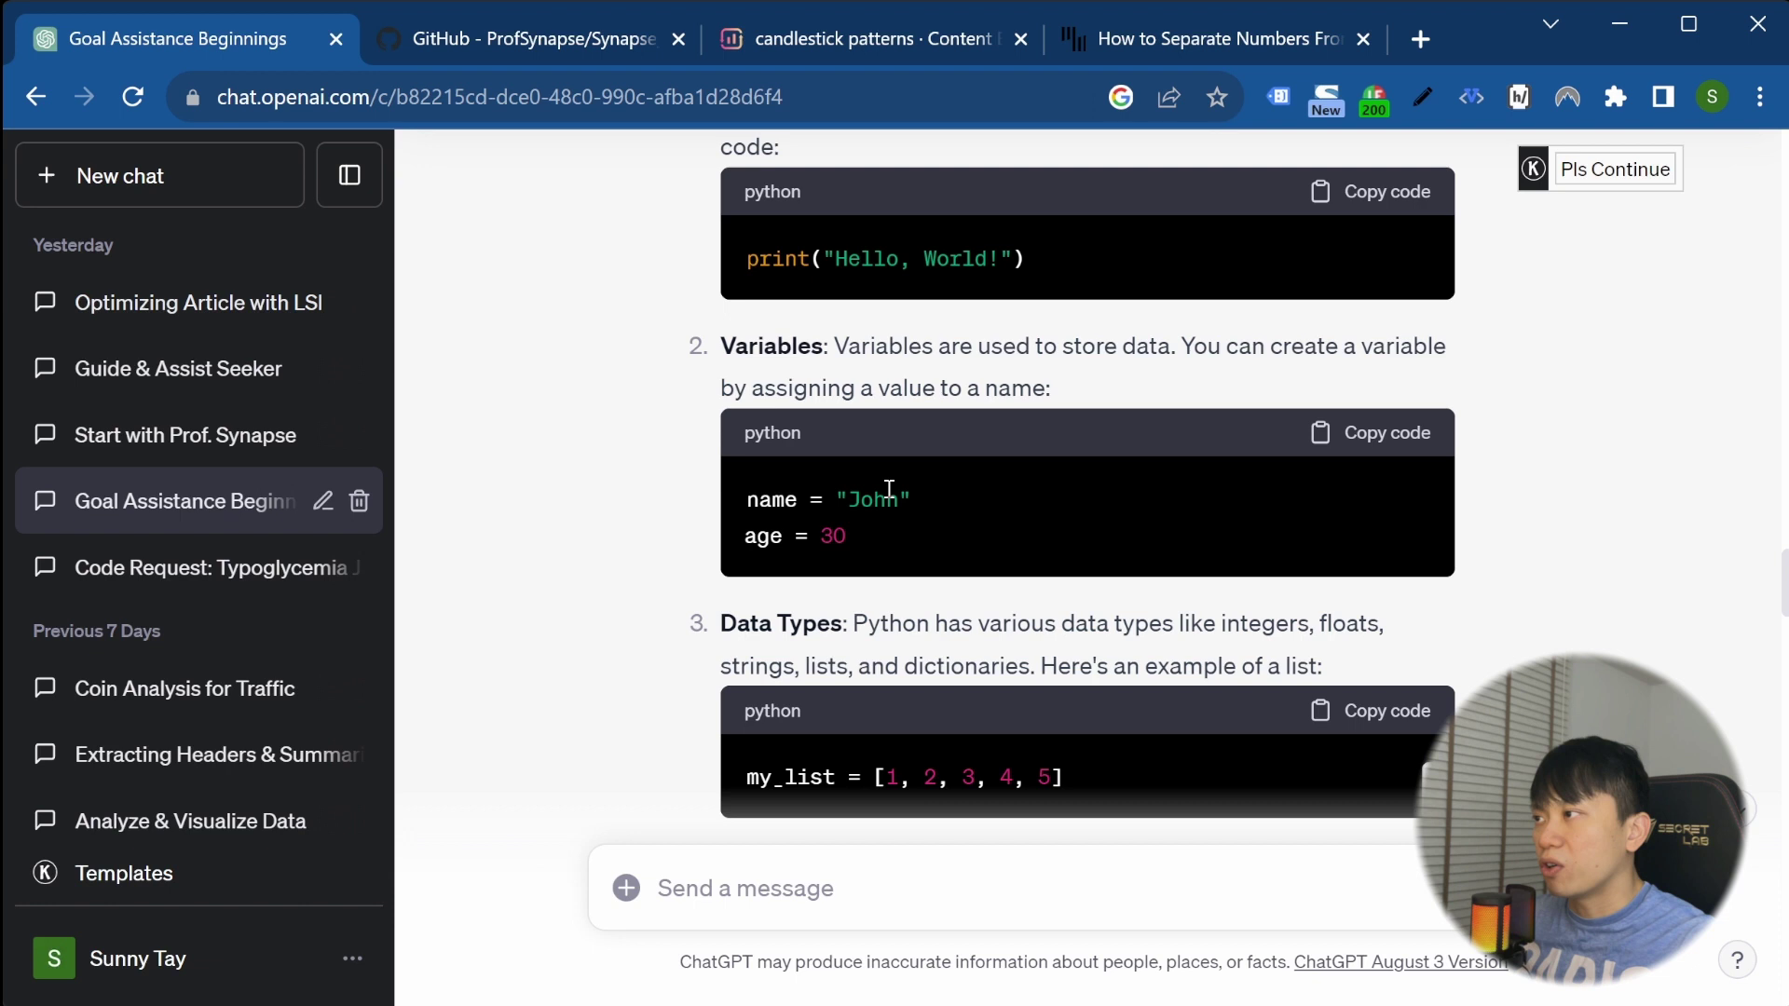
{"action": "scroll", "coordinate": [783, 559], "scroll_direction": "down", "scroll_amount": 4}
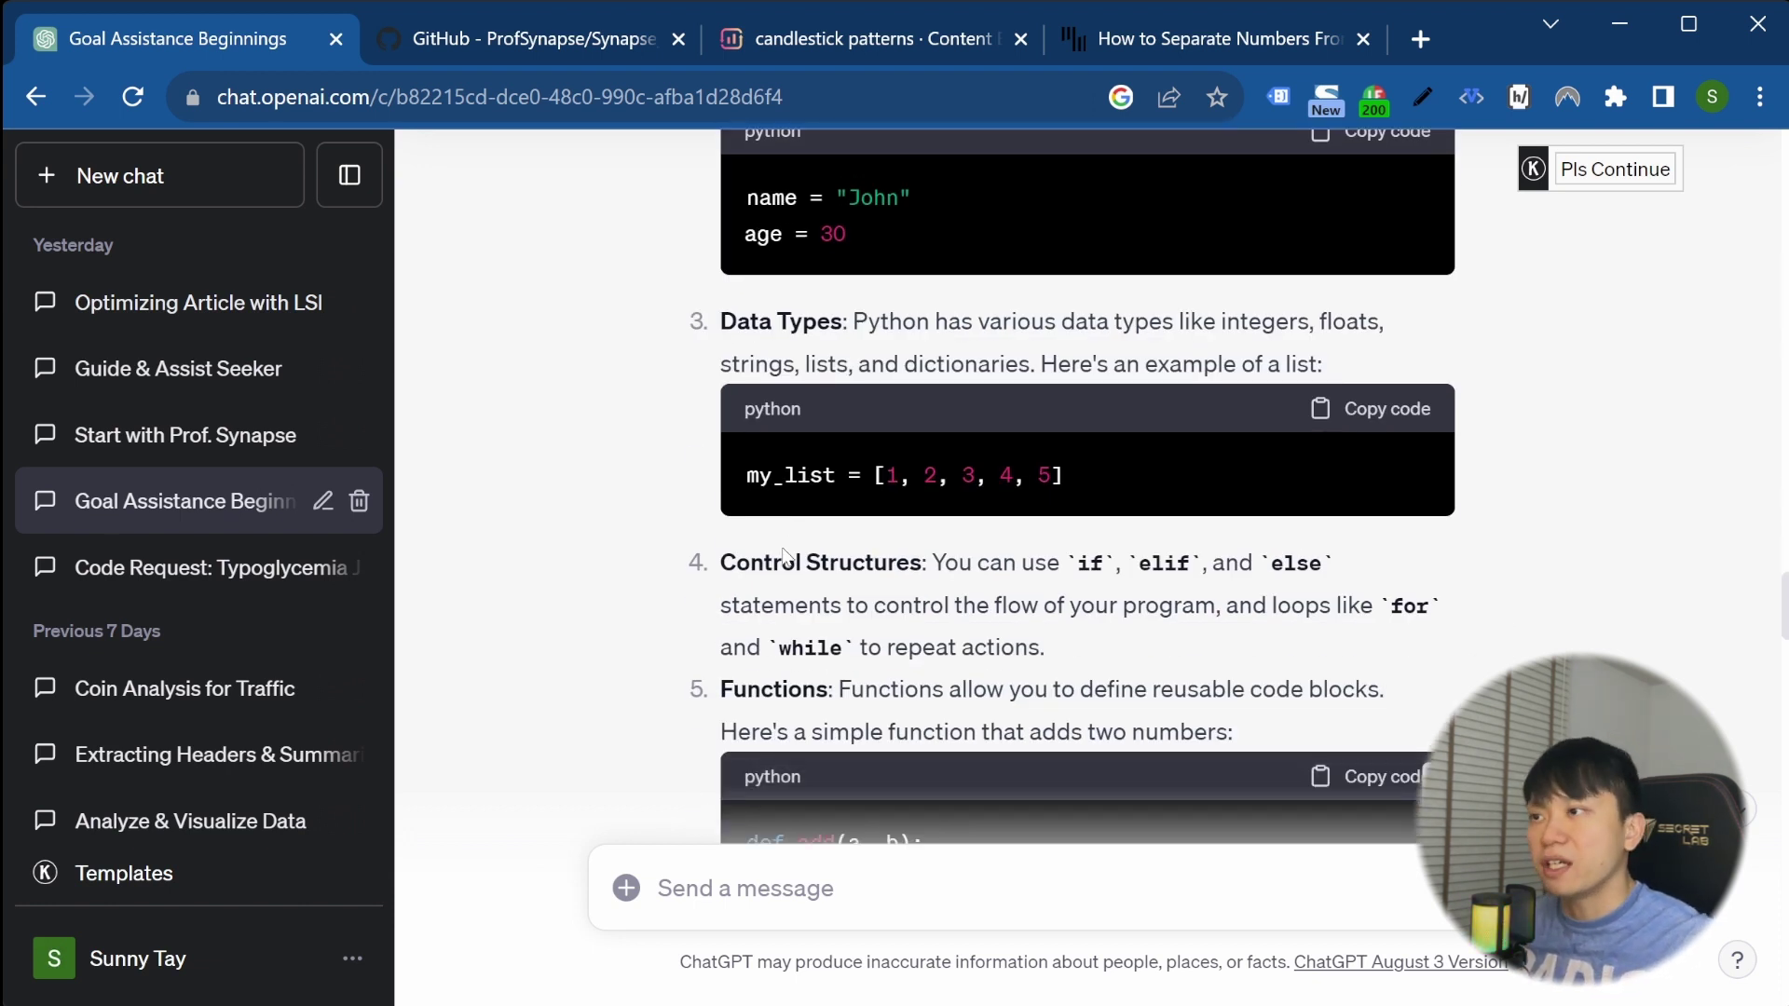
{"action": "scroll", "coordinate": [783, 556], "scroll_direction": "down", "scroll_amount": 7}
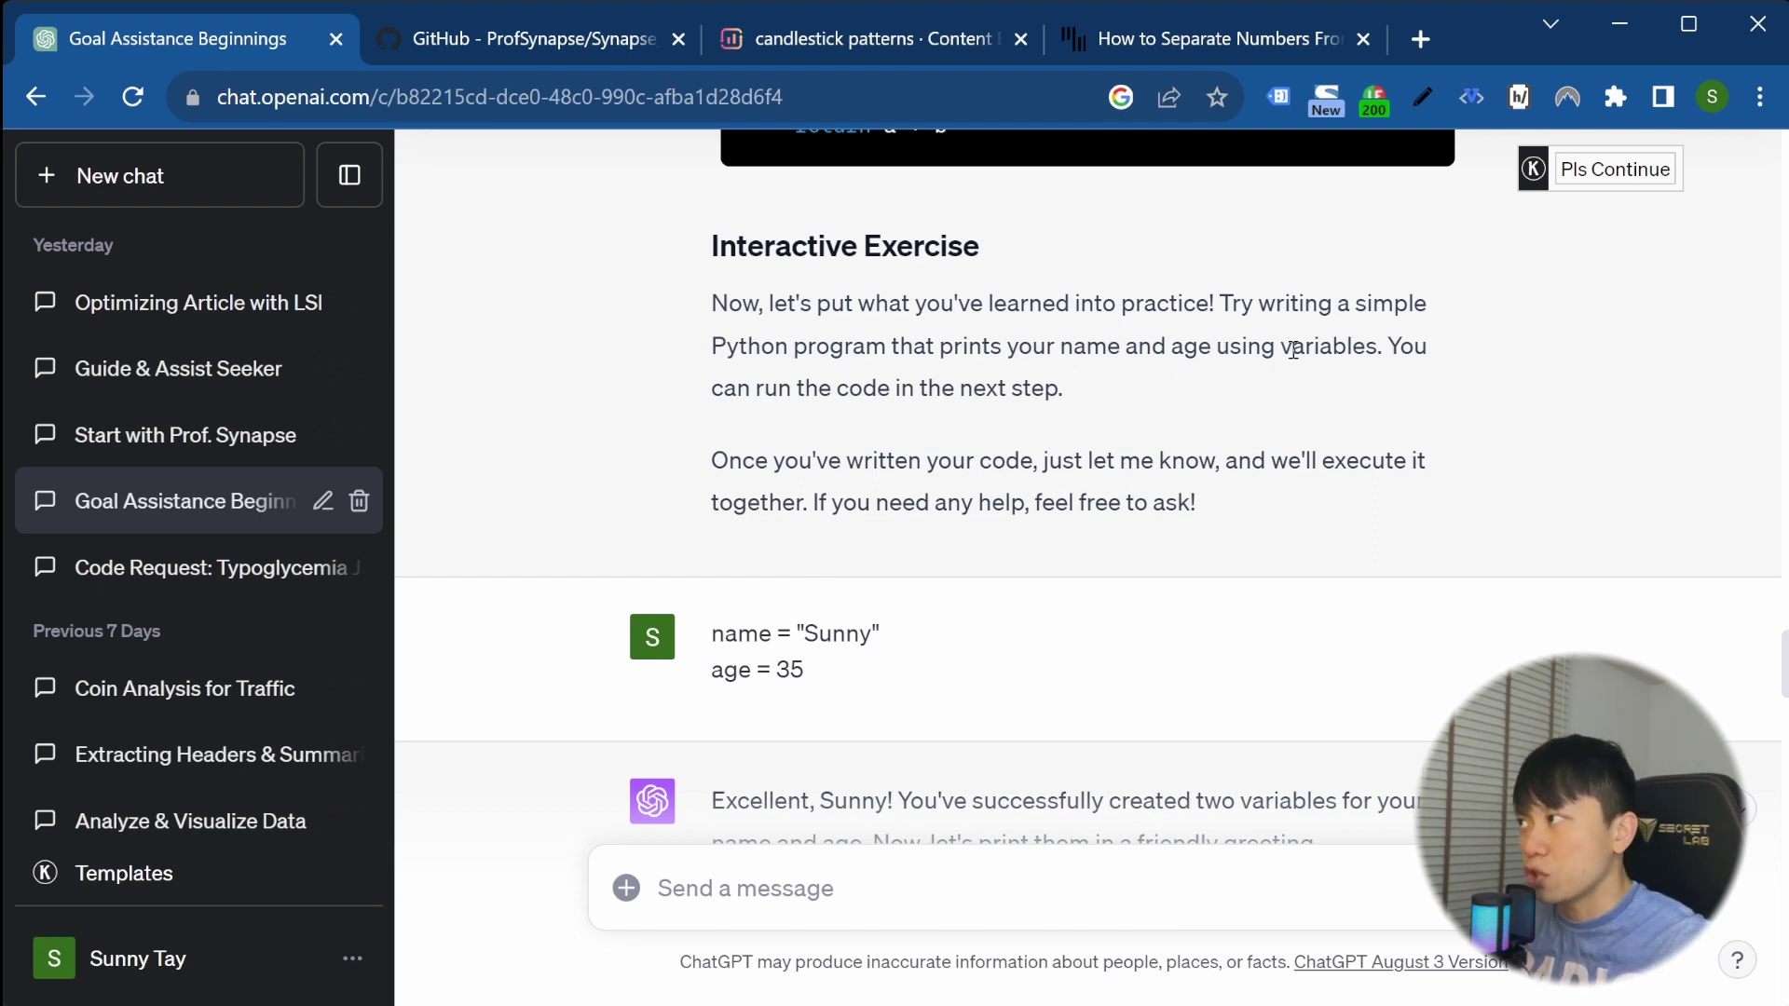
{"action": "scroll", "coordinate": [787, 664], "scroll_direction": "down", "scroll_amount": 5}
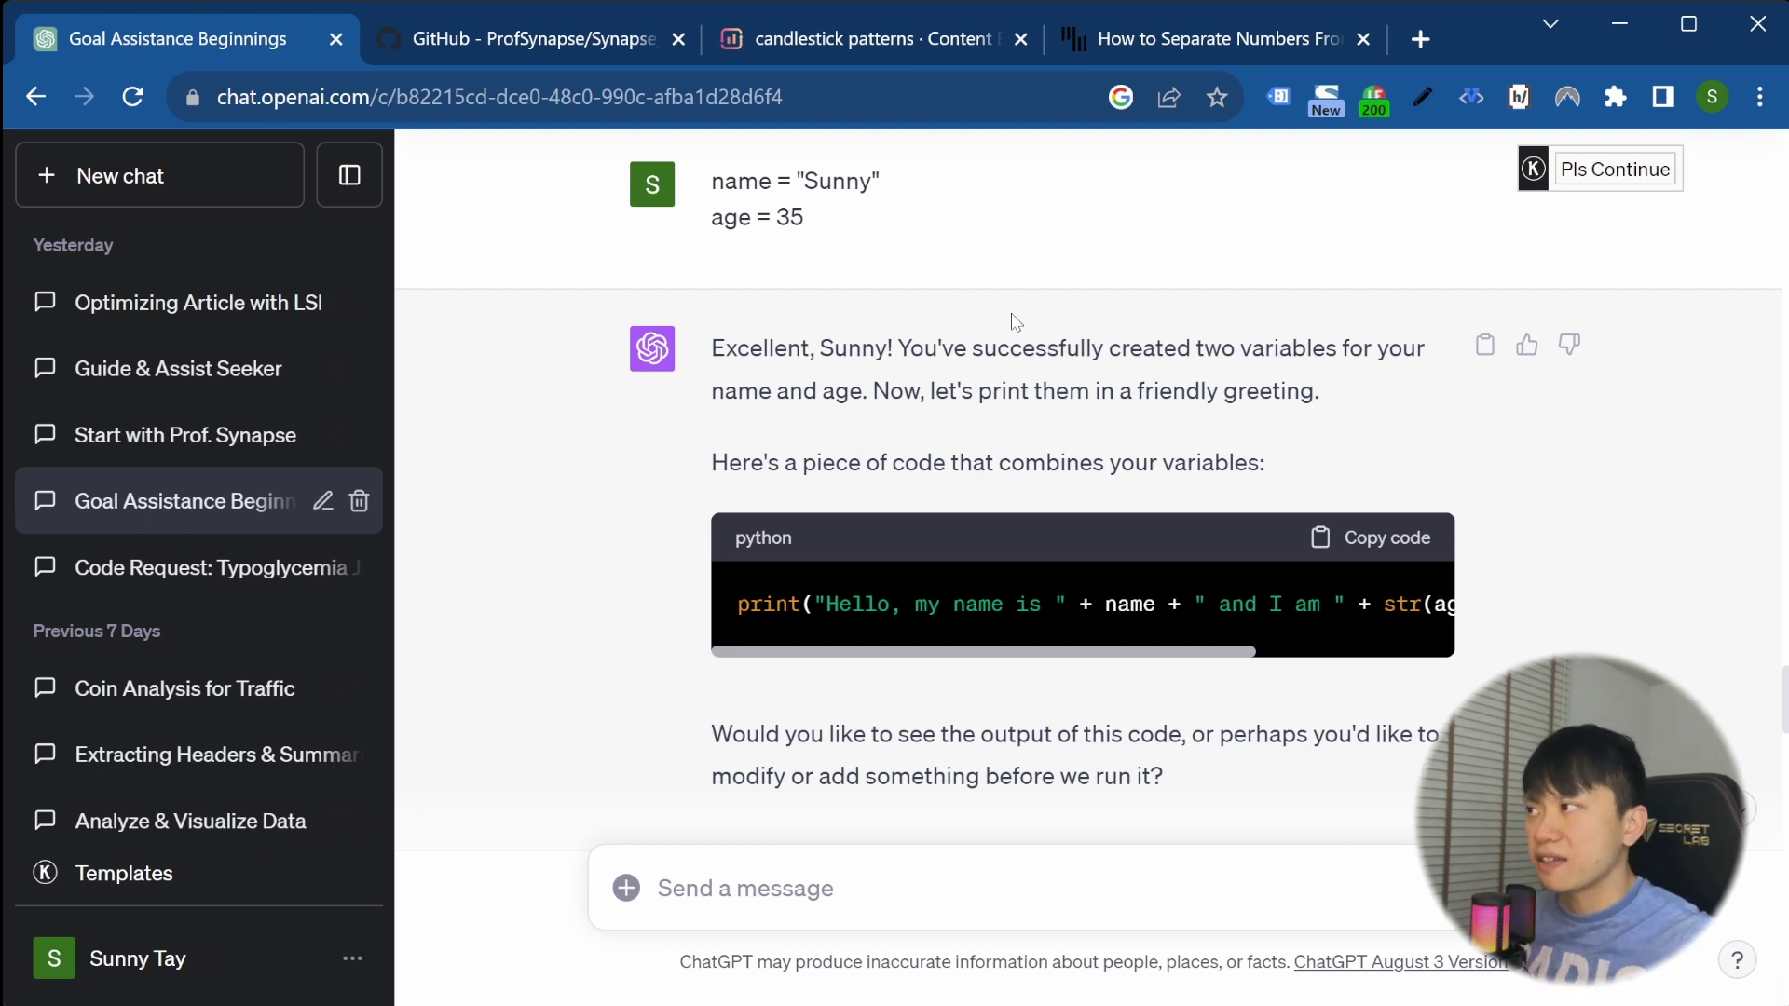
{"action": "scroll", "coordinate": [879, 606], "scroll_direction": "down", "scroll_amount": 2}
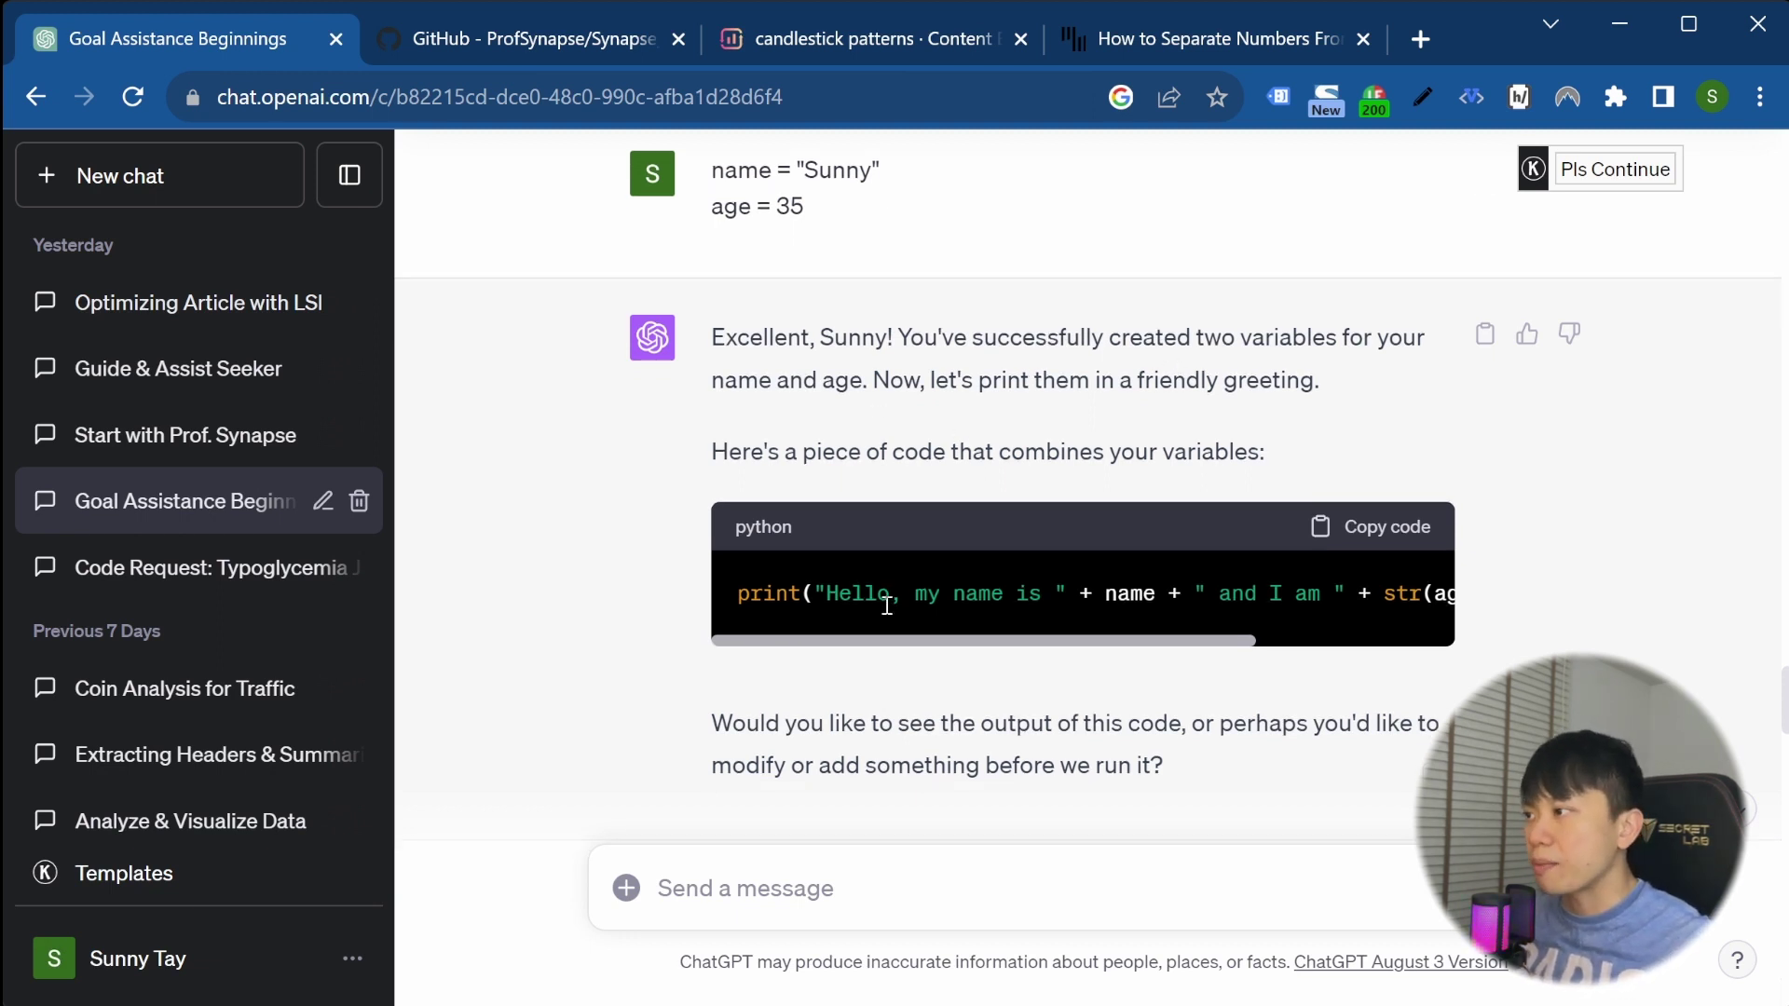
{"action": "scroll", "coordinate": [989, 656], "scroll_direction": "down", "scroll_amount": 5}
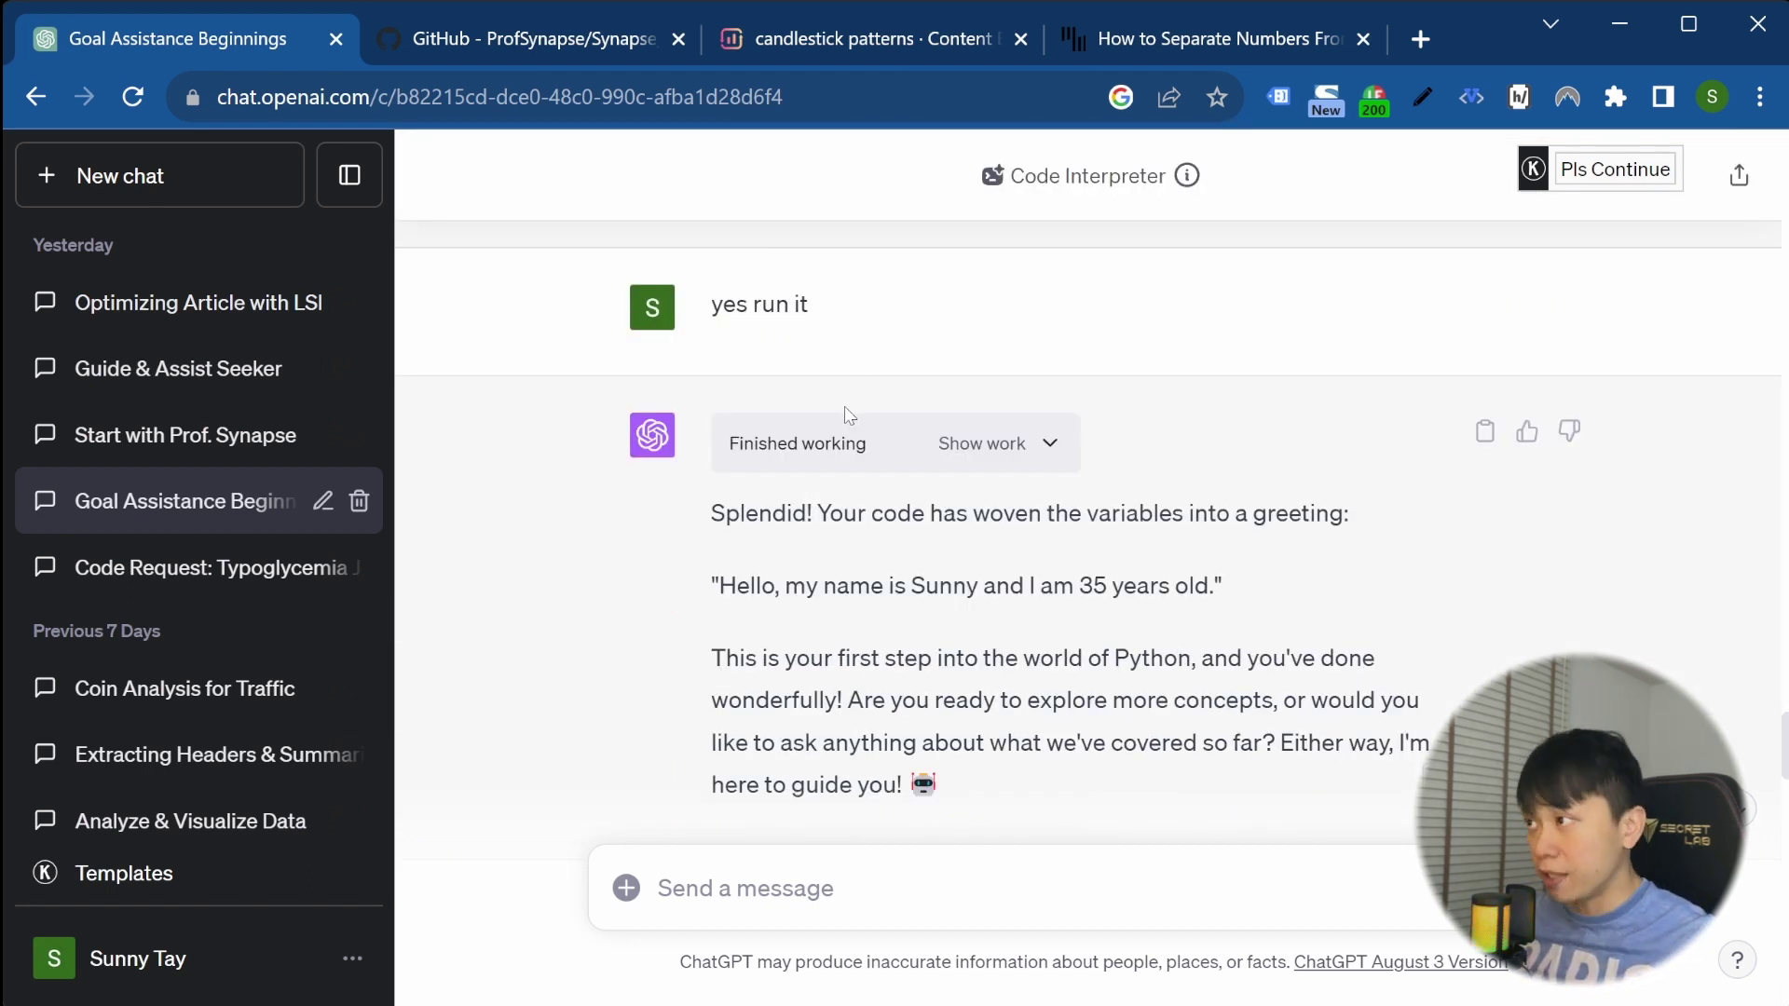
{"action": "left_click_drag", "start_coordinate": [736, 587], "coordinate": [1300, 585]}
{"action": "scroll", "coordinate": [1125, 647], "scroll_direction": "up", "scroll_amount": 1}
{"action": "scroll", "coordinate": [1125, 646], "scroll_direction": "up", "scroll_amount": 4}
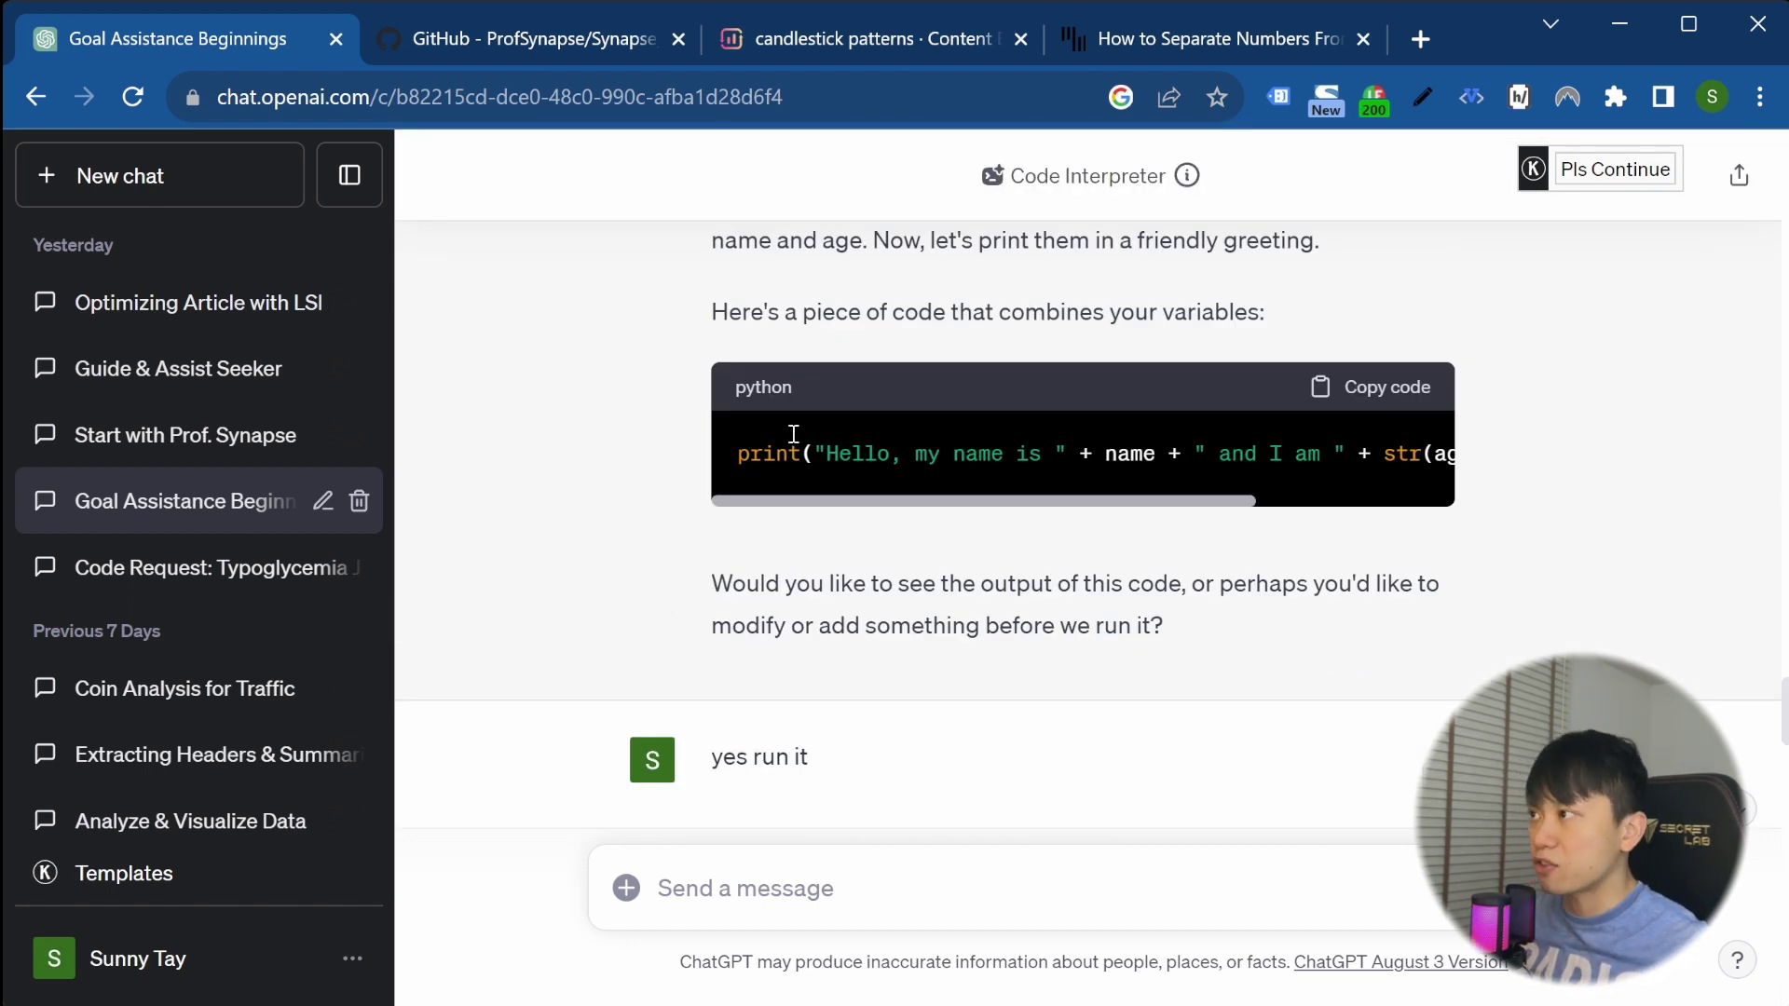
{"action": "triple_click", "coordinate": [945, 437]}
{"action": "scroll", "coordinate": [947, 436], "scroll_direction": "down", "scroll_amount": 5}
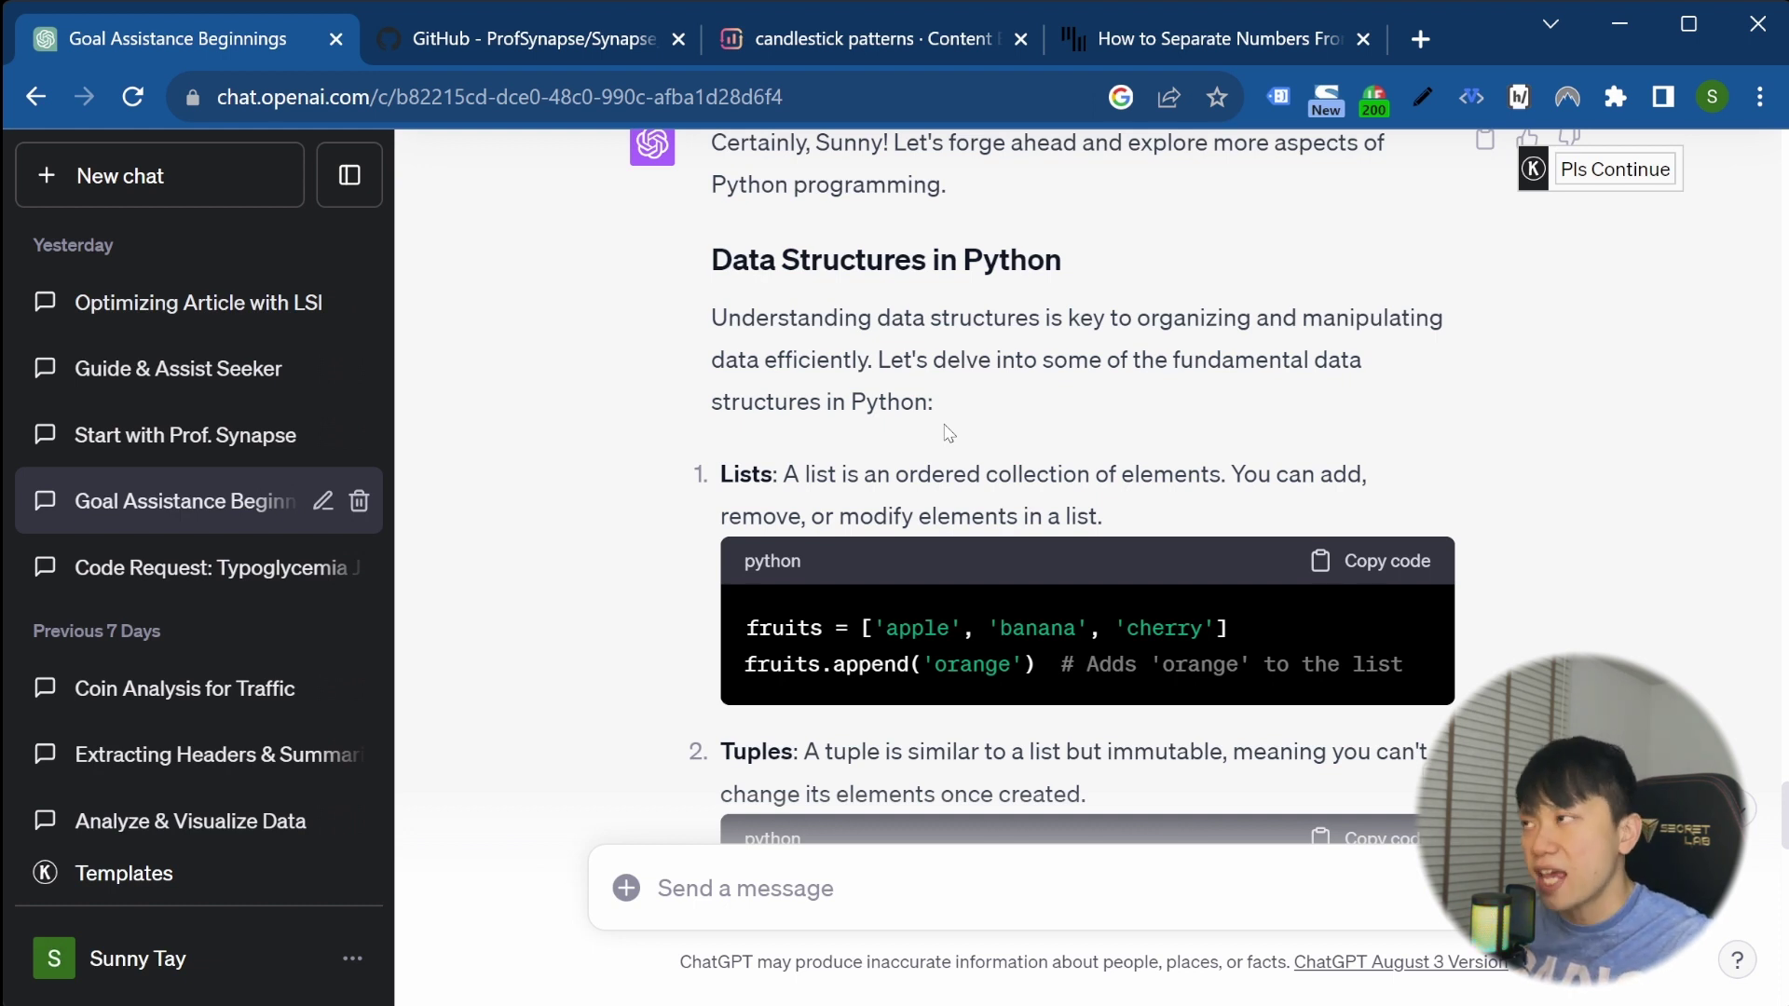
{"action": "scroll", "coordinate": [949, 433], "scroll_direction": "down", "scroll_amount": 3}
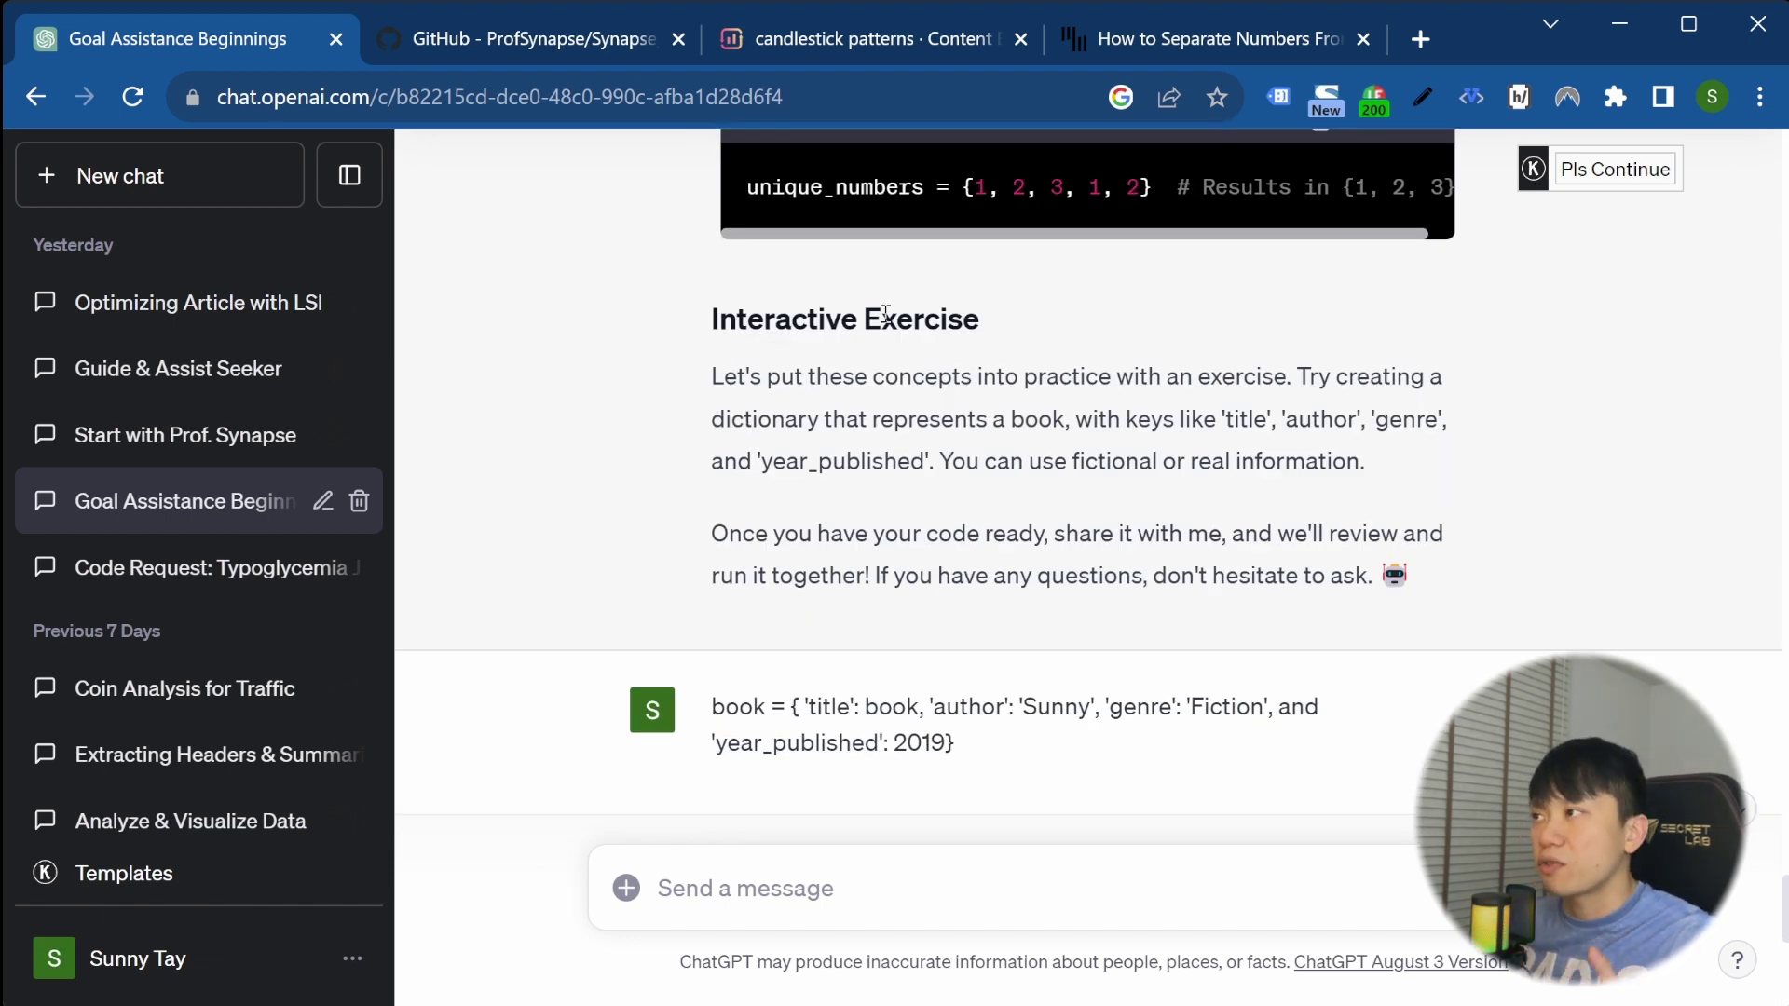
{"action": "scroll", "coordinate": [902, 406], "scroll_direction": "up", "scroll_amount": 5}
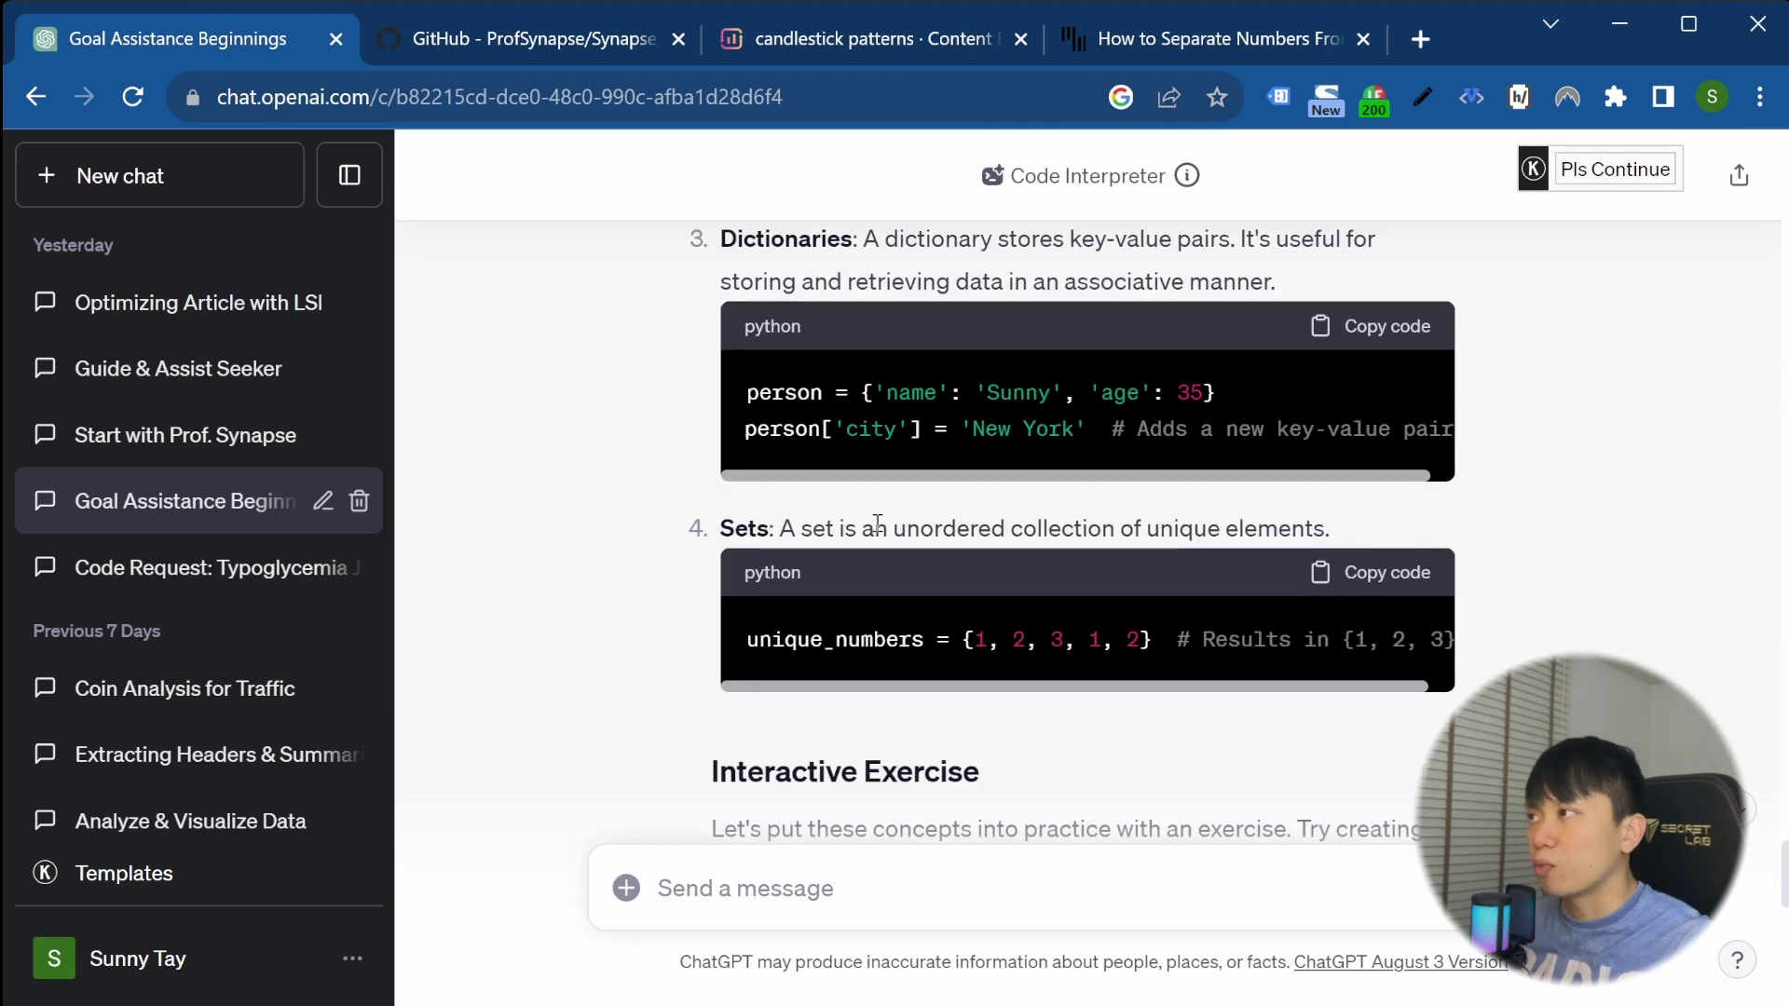
{"action": "scroll", "coordinate": [877, 524], "scroll_direction": "down", "scroll_amount": 5}
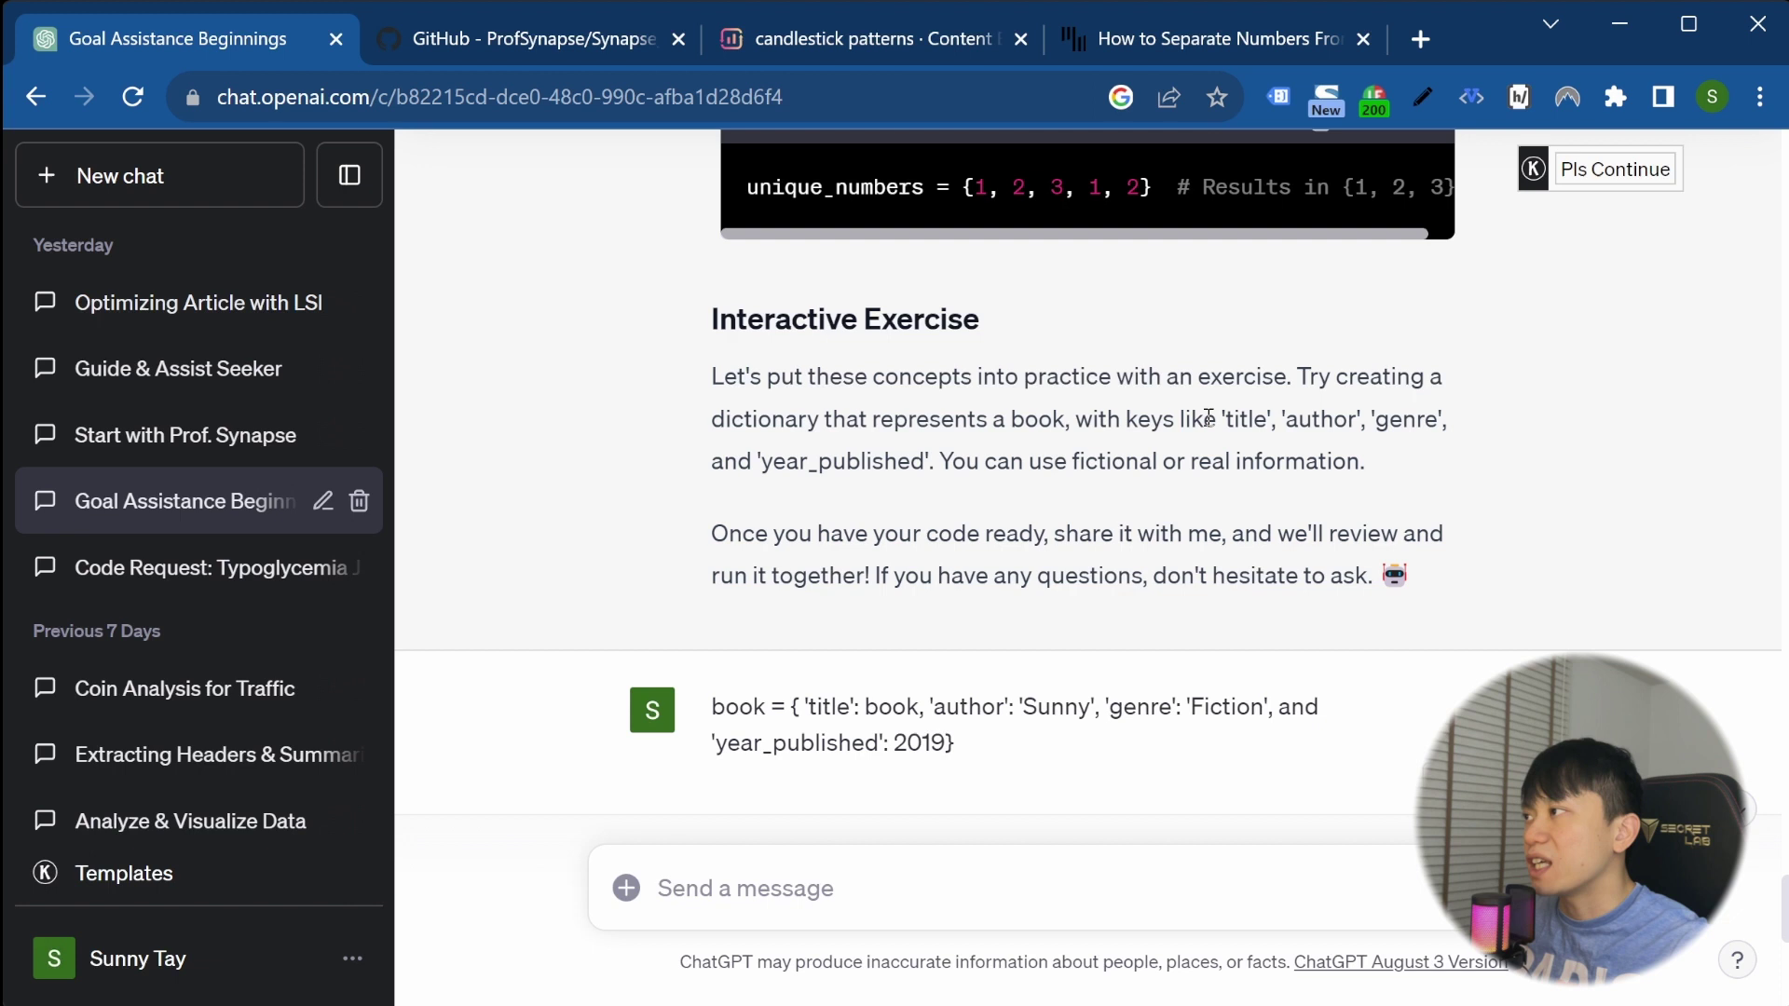
{"action": "left_click_drag", "start_coordinate": [1234, 419], "coordinate": [936, 466]}
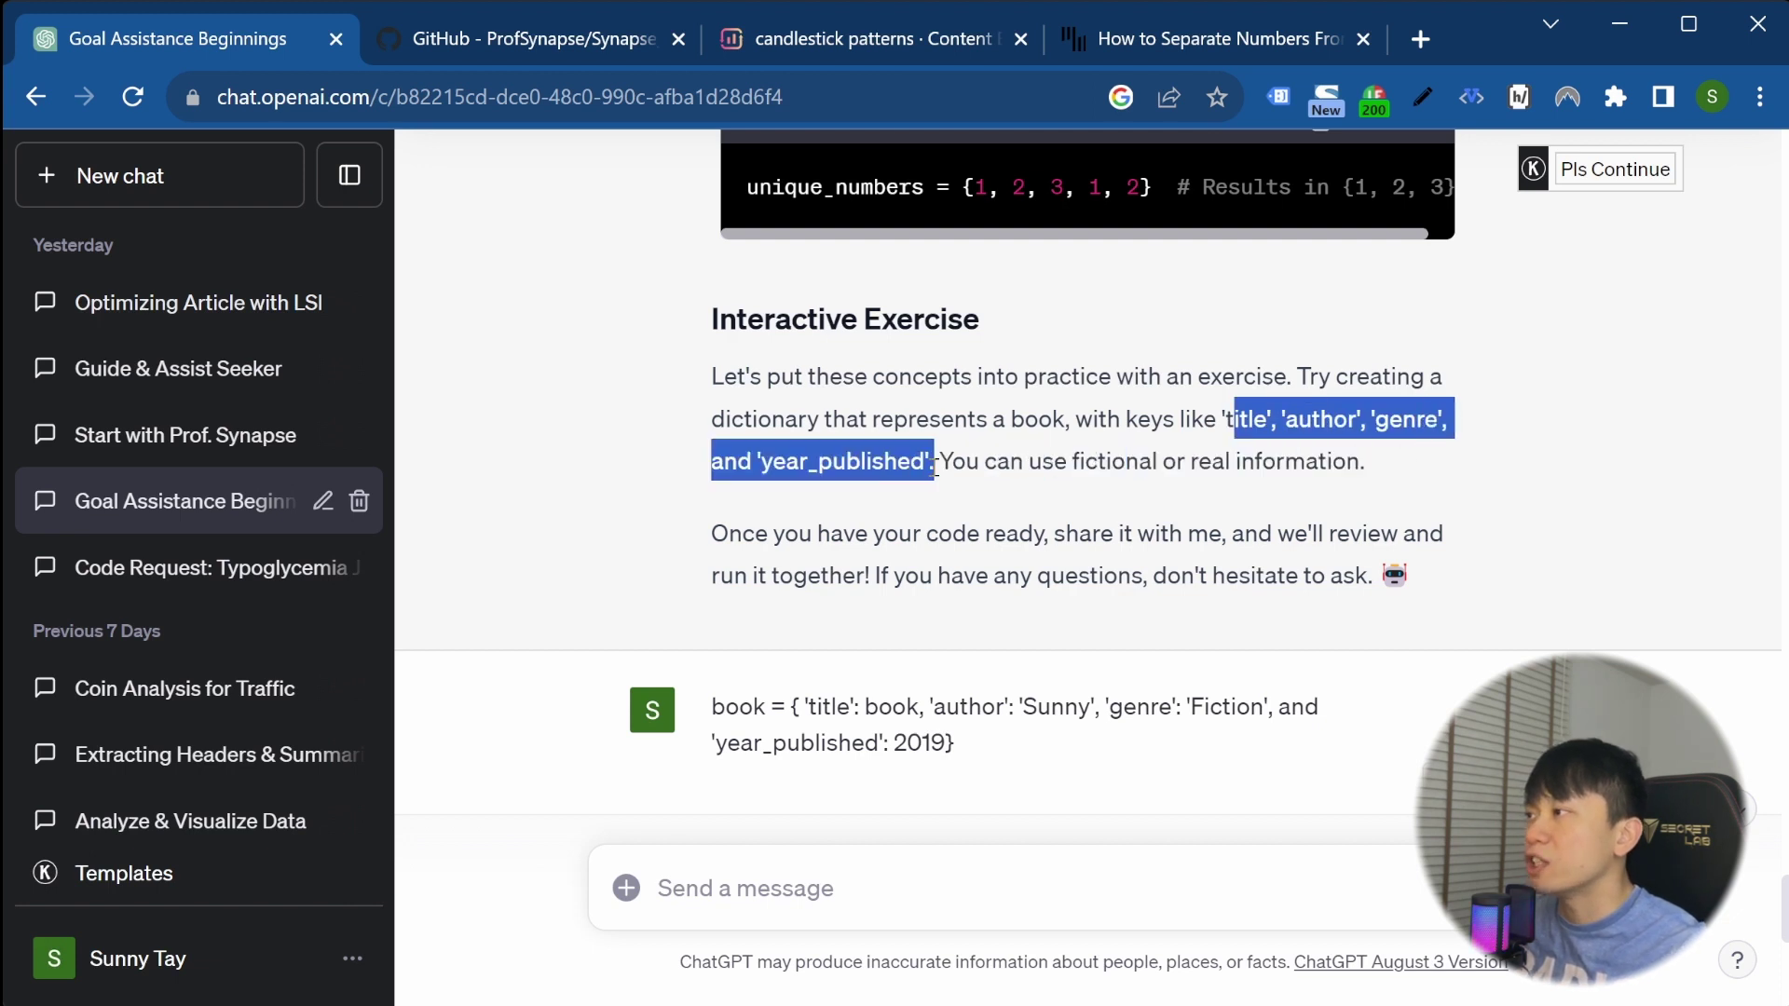
{"action": "left_click", "coordinate": [1366, 410]}
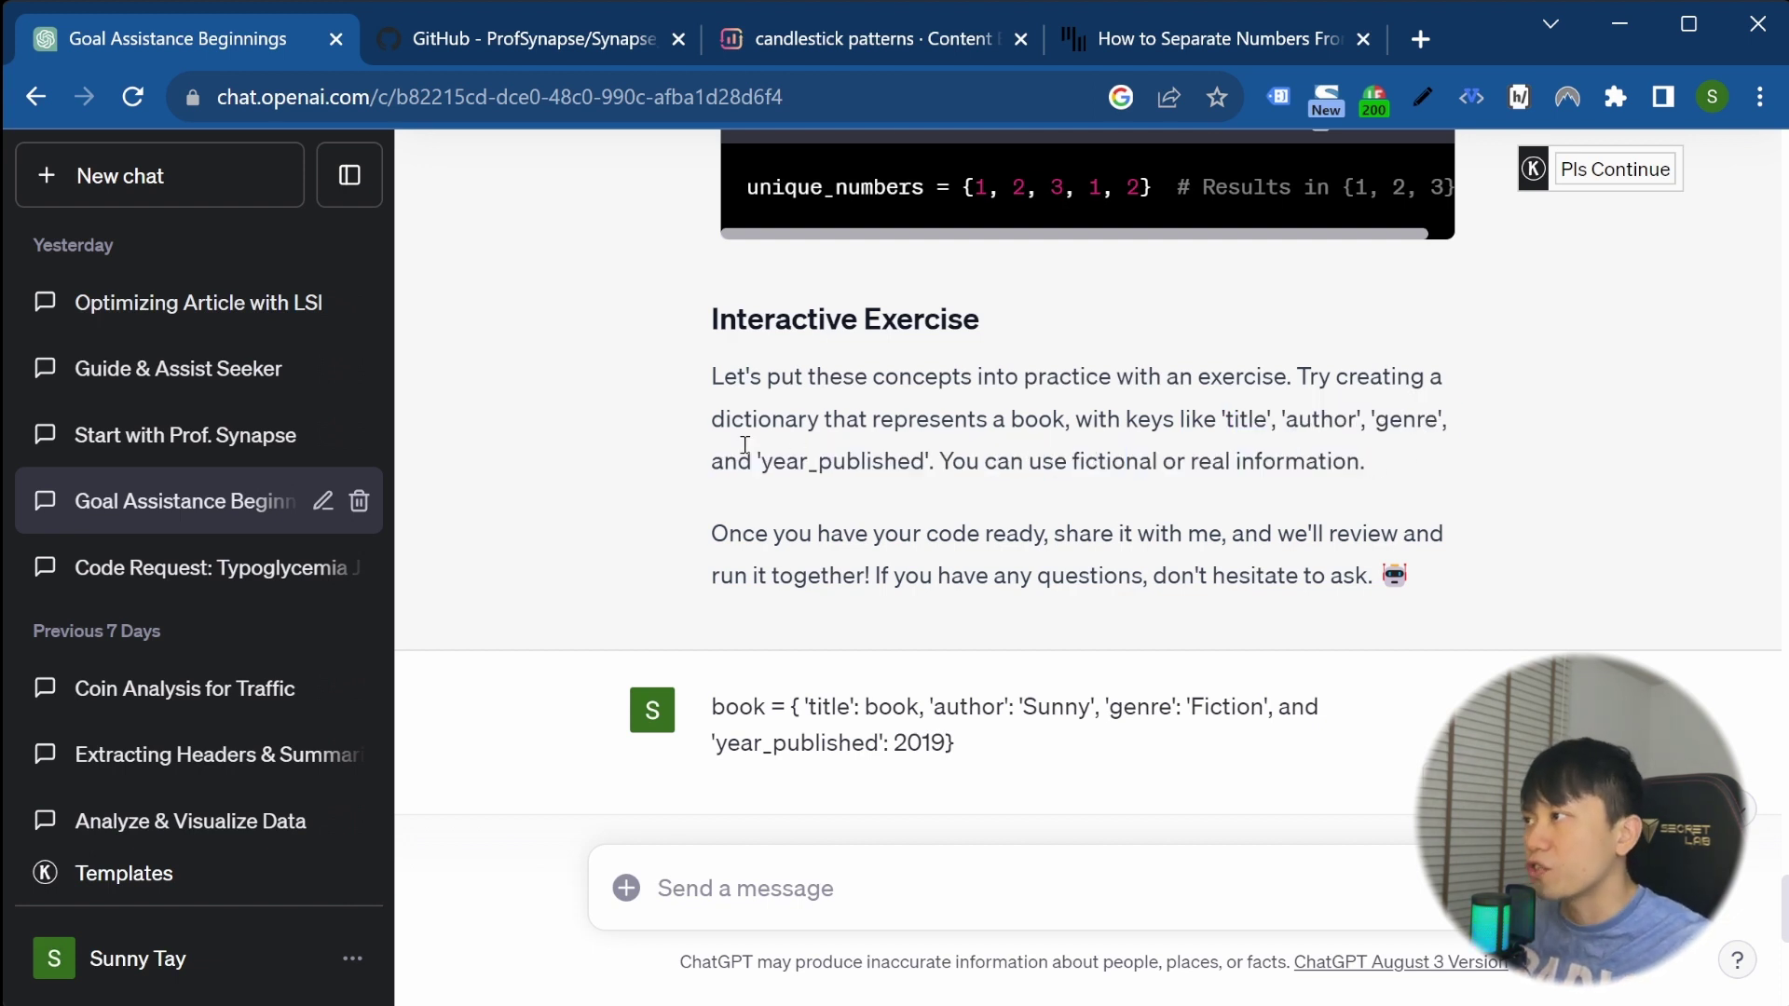
{"action": "scroll", "coordinate": [714, 448], "scroll_direction": "down", "scroll_amount": 2}
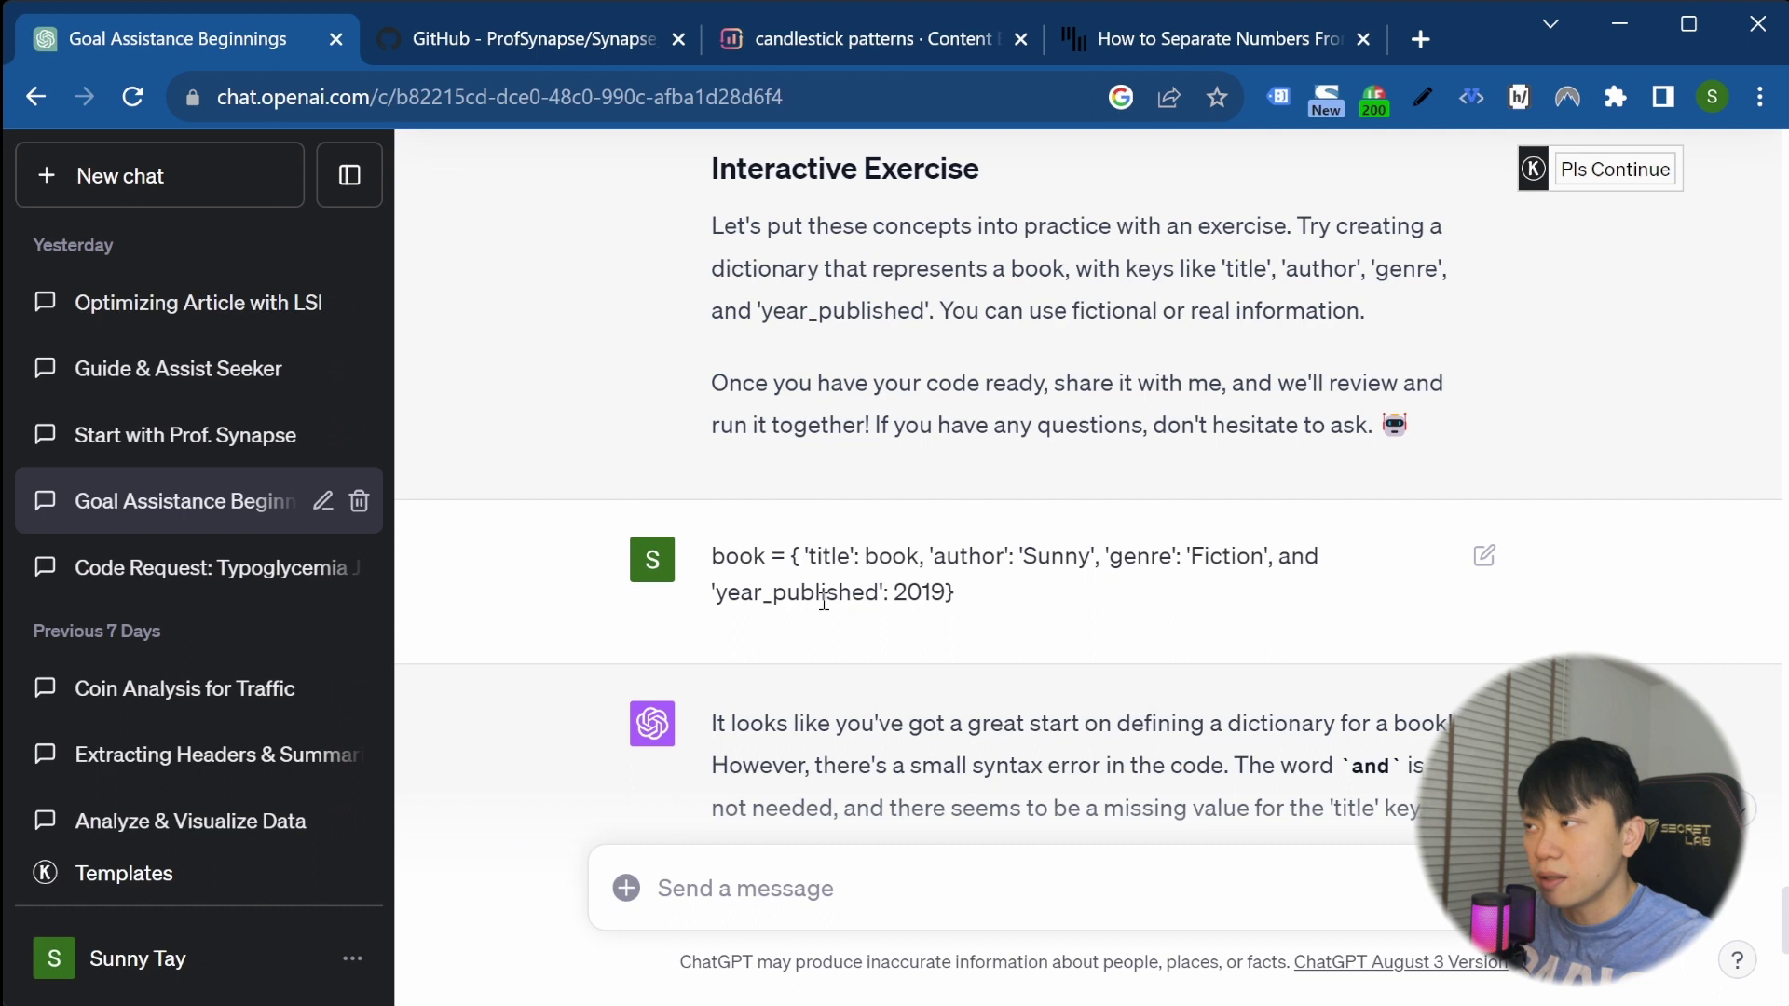
Highlight the required keys list and the word 'and' in the book dictionary code
{"action": "left_click_drag", "start_coordinate": [1217, 268], "coordinate": [949, 317]}
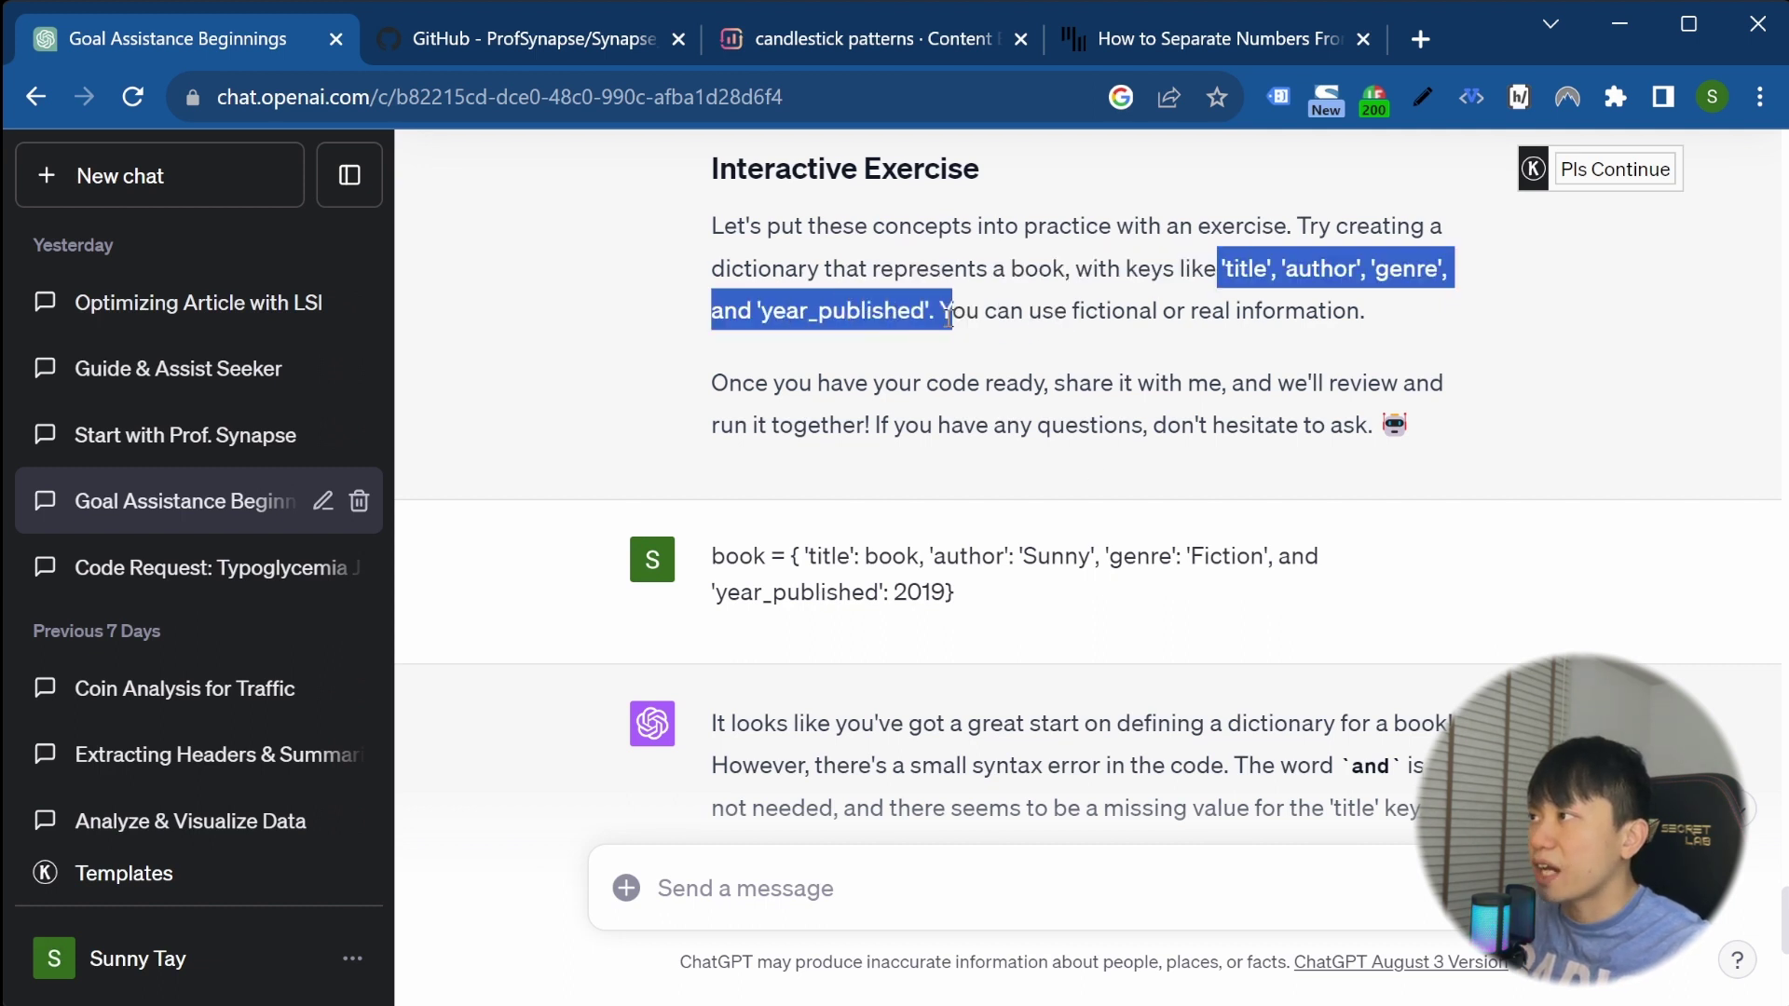
{"action": "left_click", "coordinate": [862, 554]}
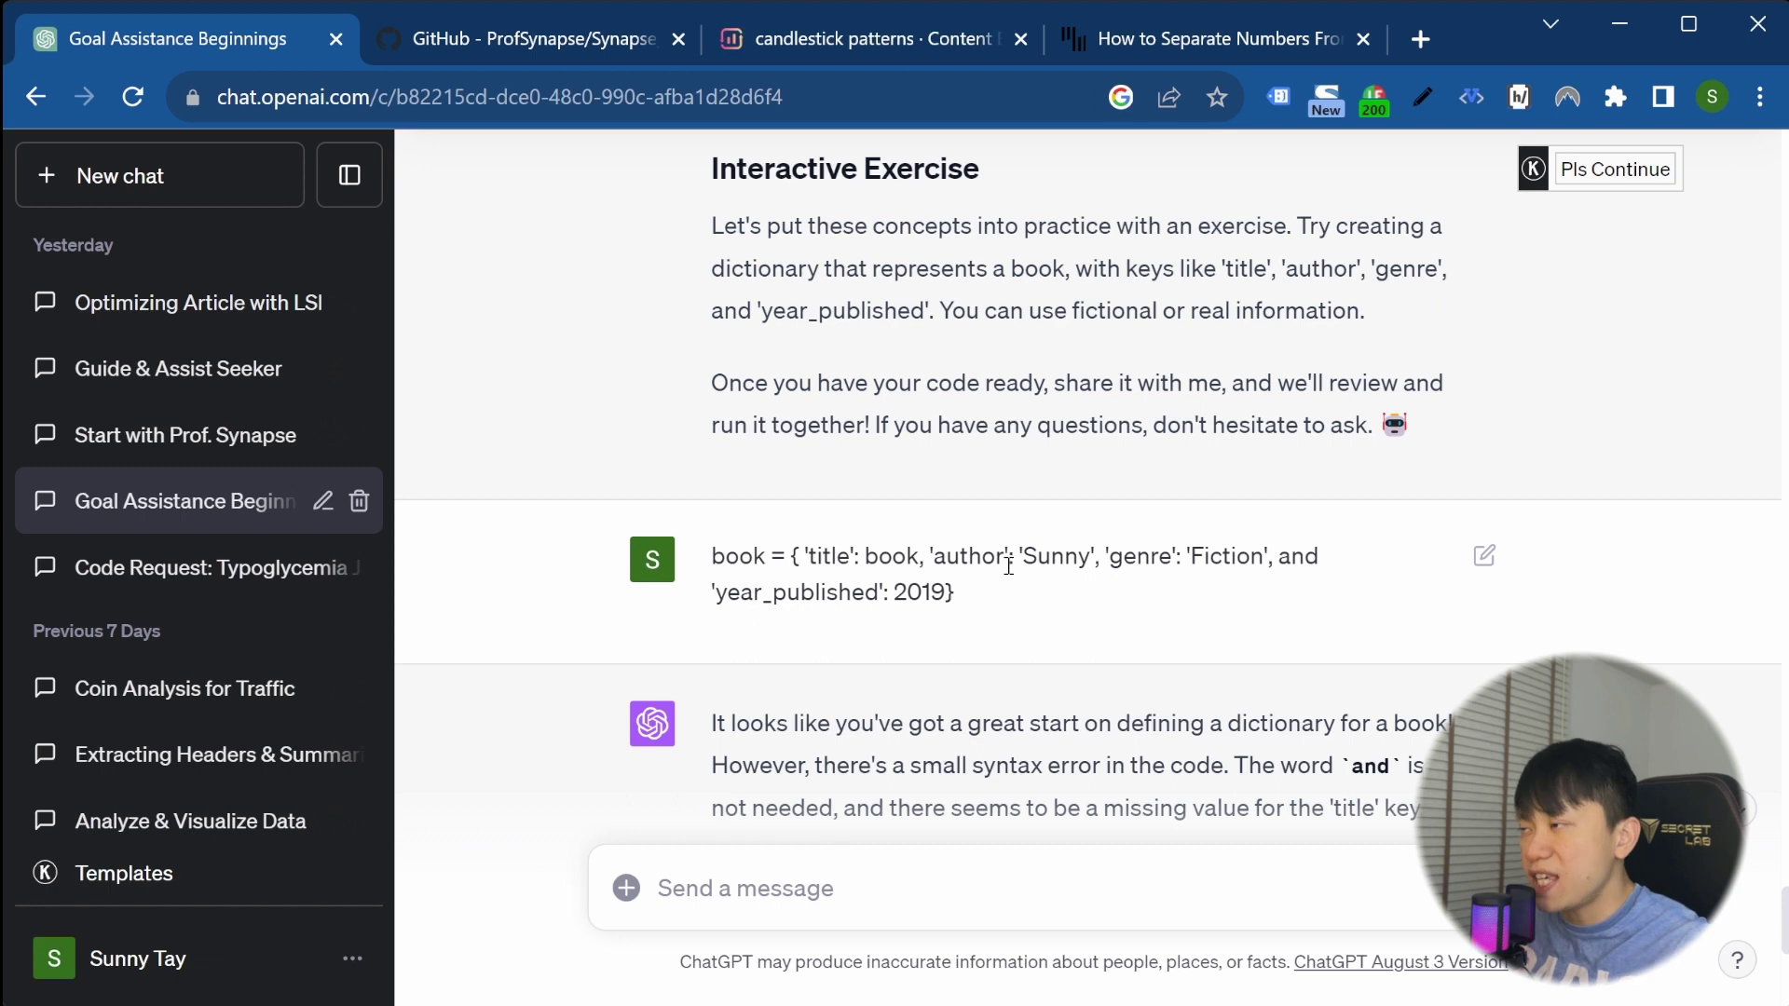
{"action": "left_click_drag", "start_coordinate": [1279, 556], "coordinate": [1319, 556]}
{"action": "scroll", "coordinate": [1277, 743], "scroll_direction": "up", "scroll_amount": 2}
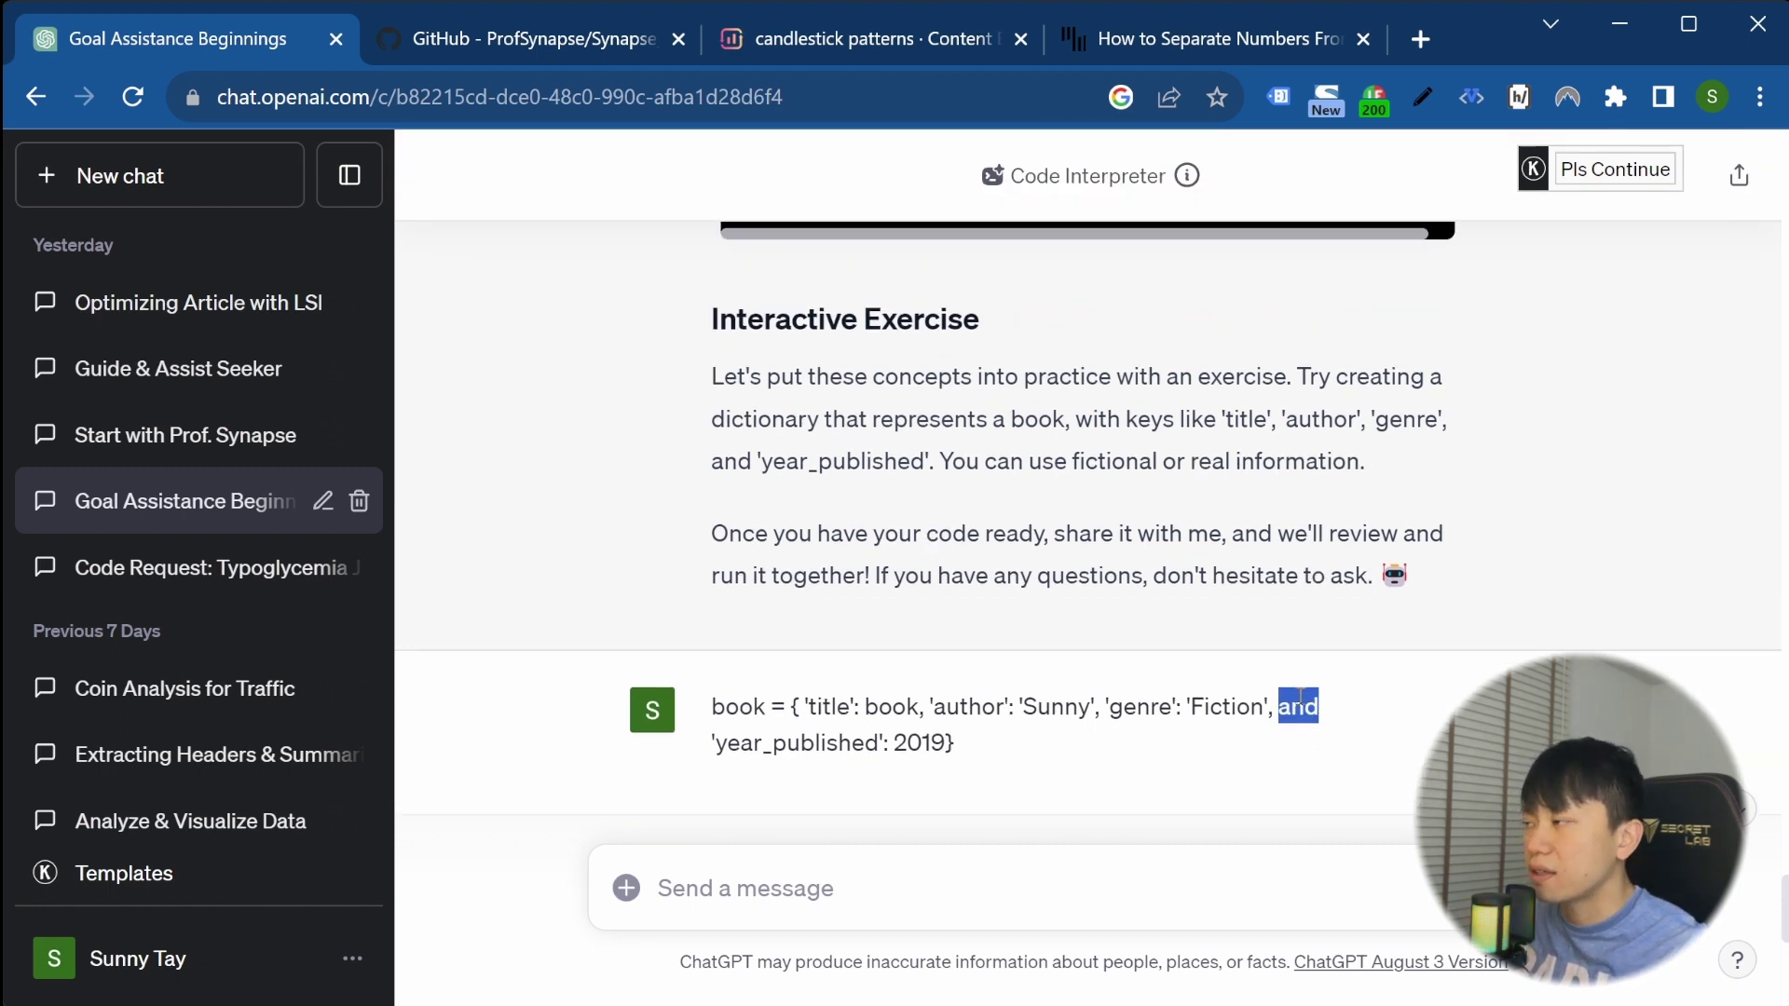
{"action": "left_click", "coordinate": [869, 706]}
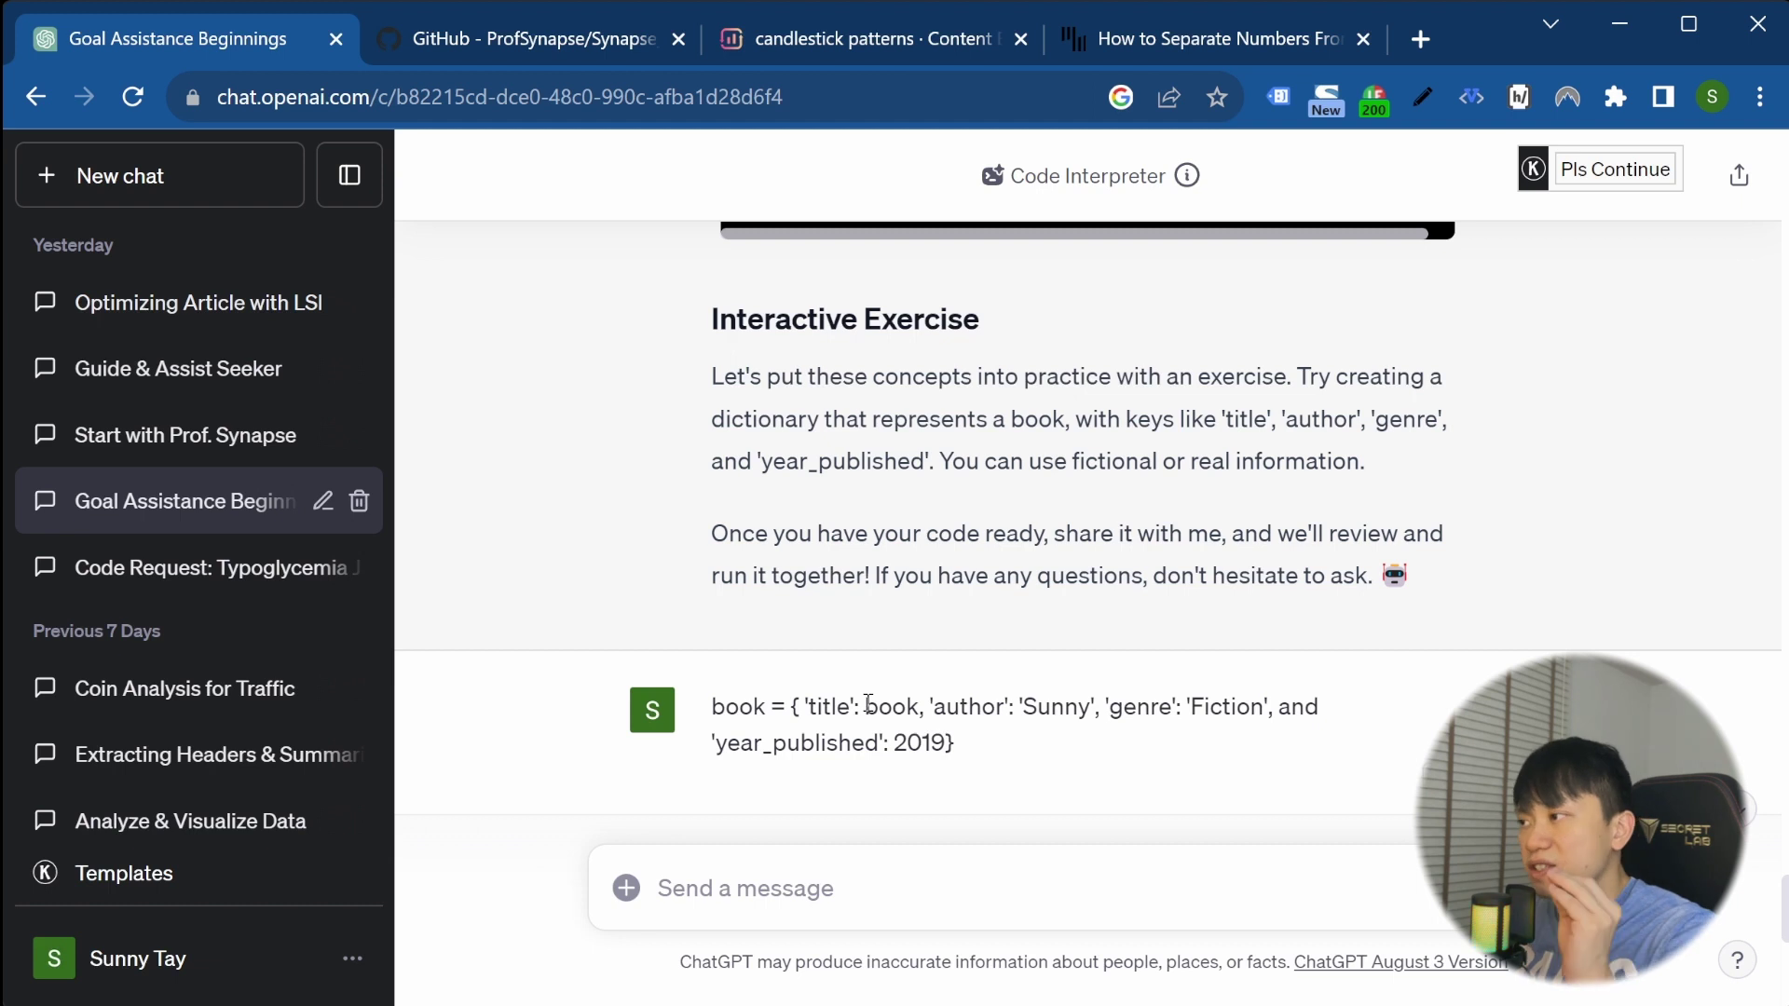
Scroll to the corrected code and select the quotes around 'The Name of the Book' placeholder
{"action": "scroll", "coordinate": [868, 703], "scroll_direction": "down", "scroll_amount": 5}
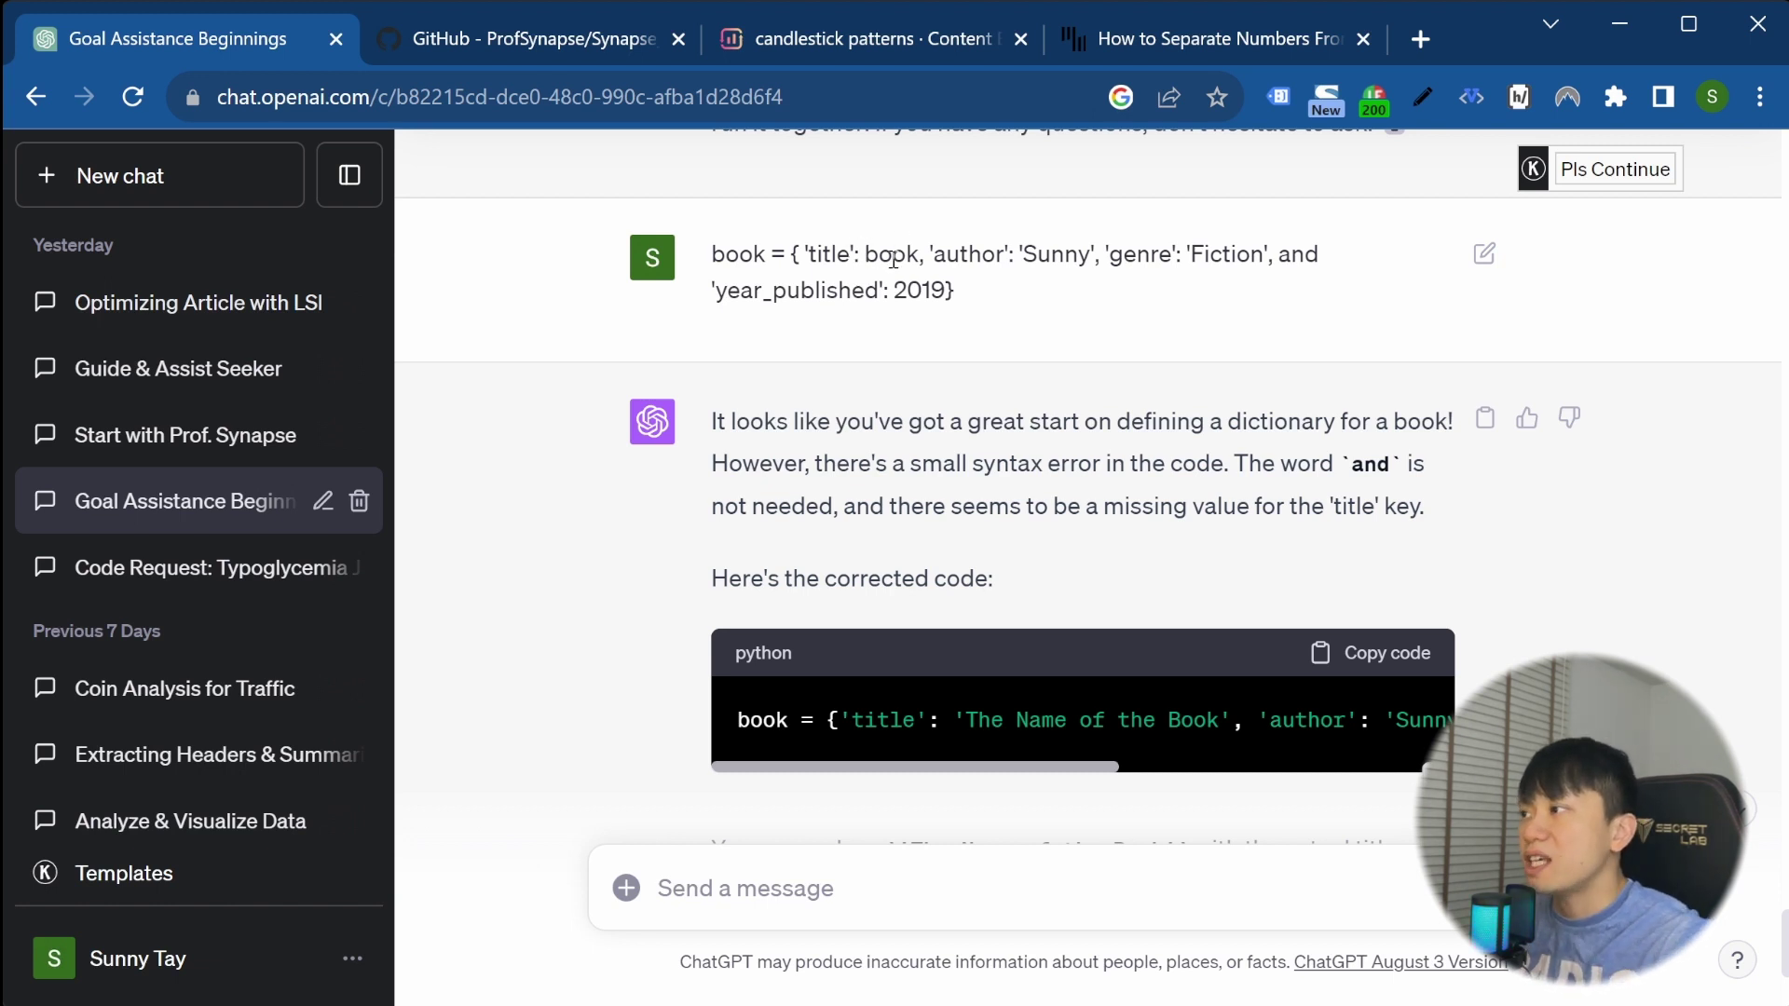
{"action": "scroll", "coordinate": [1049, 576], "scroll_direction": "down", "scroll_amount": 3}
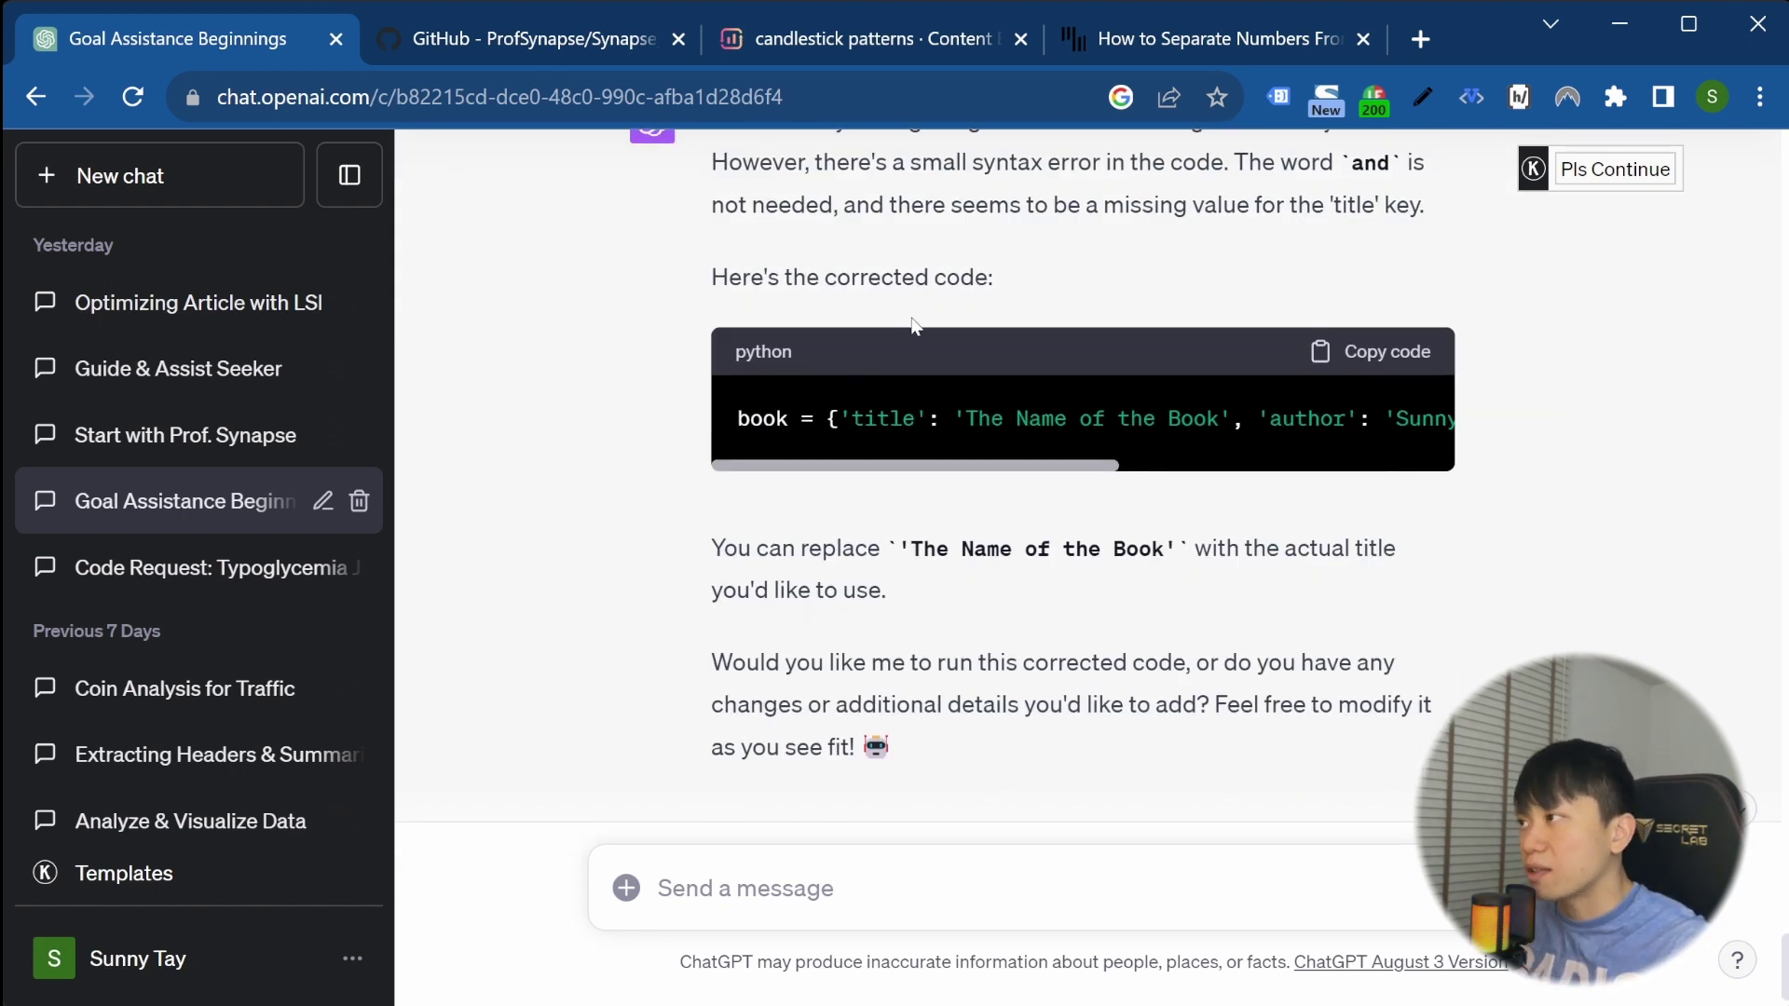
{"action": "double_click", "coordinate": [958, 419]}
{"action": "double_click", "coordinate": [1225, 419]}
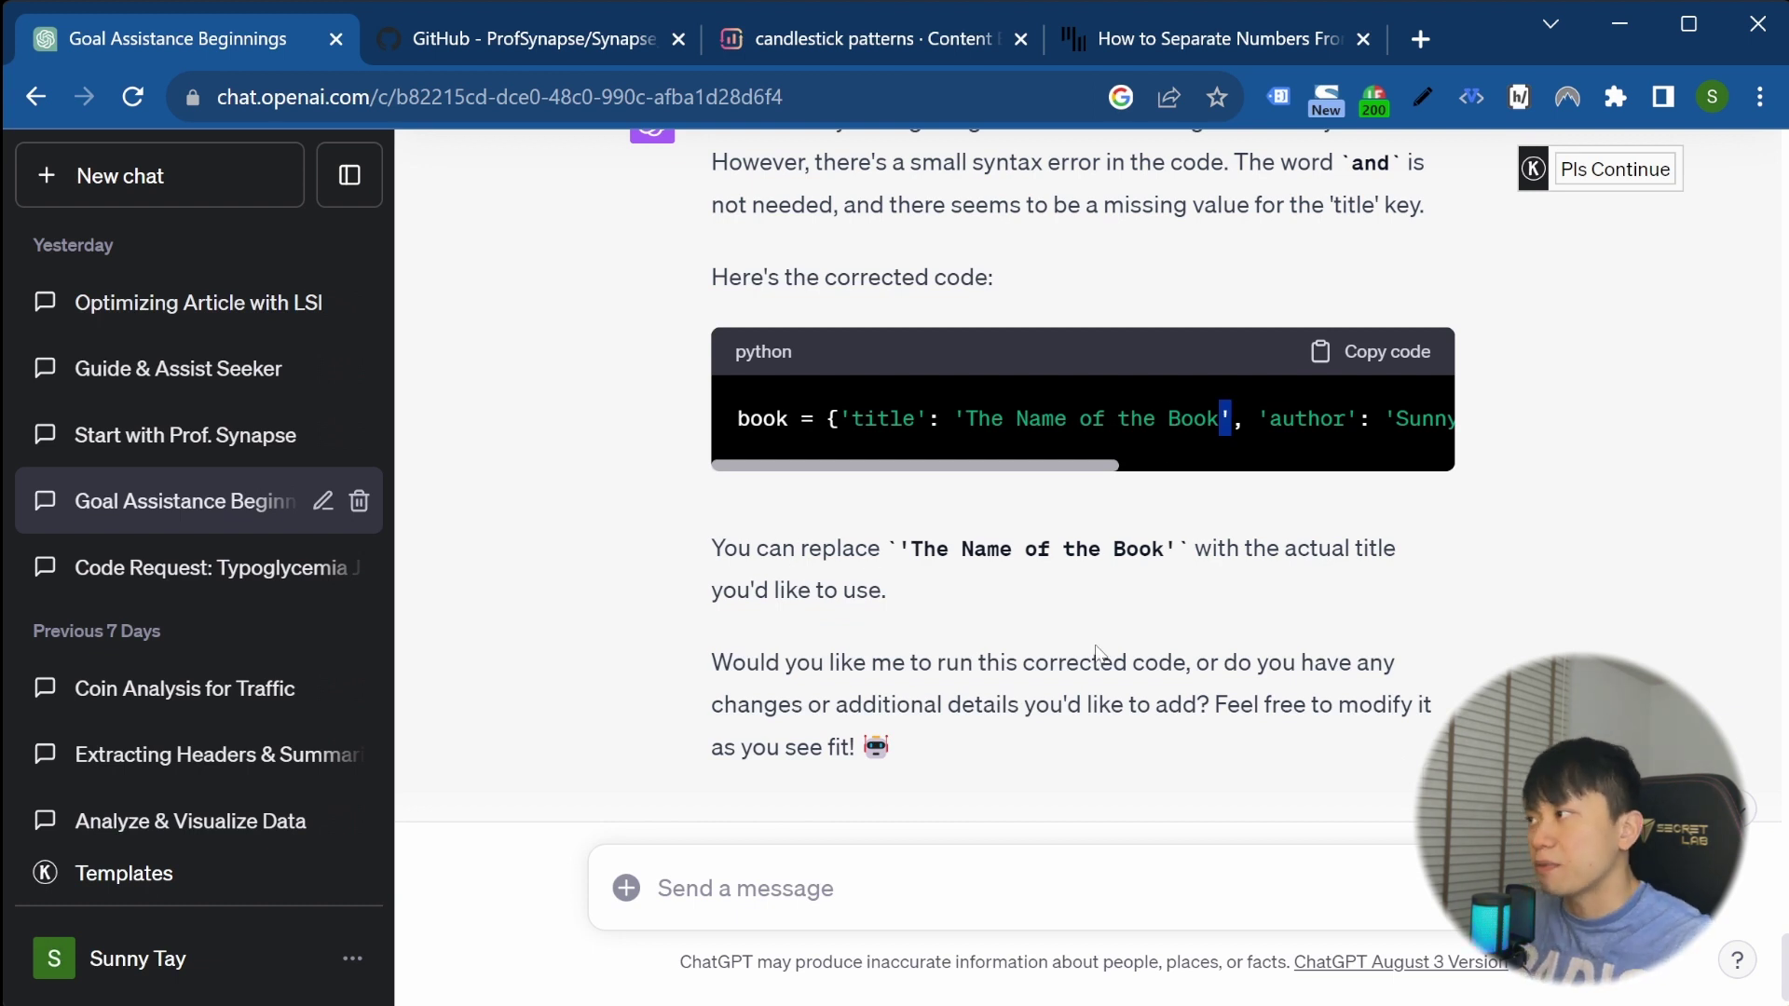
{"action": "scroll", "coordinate": [1096, 650], "scroll_direction": "down", "scroll_amount": 1}
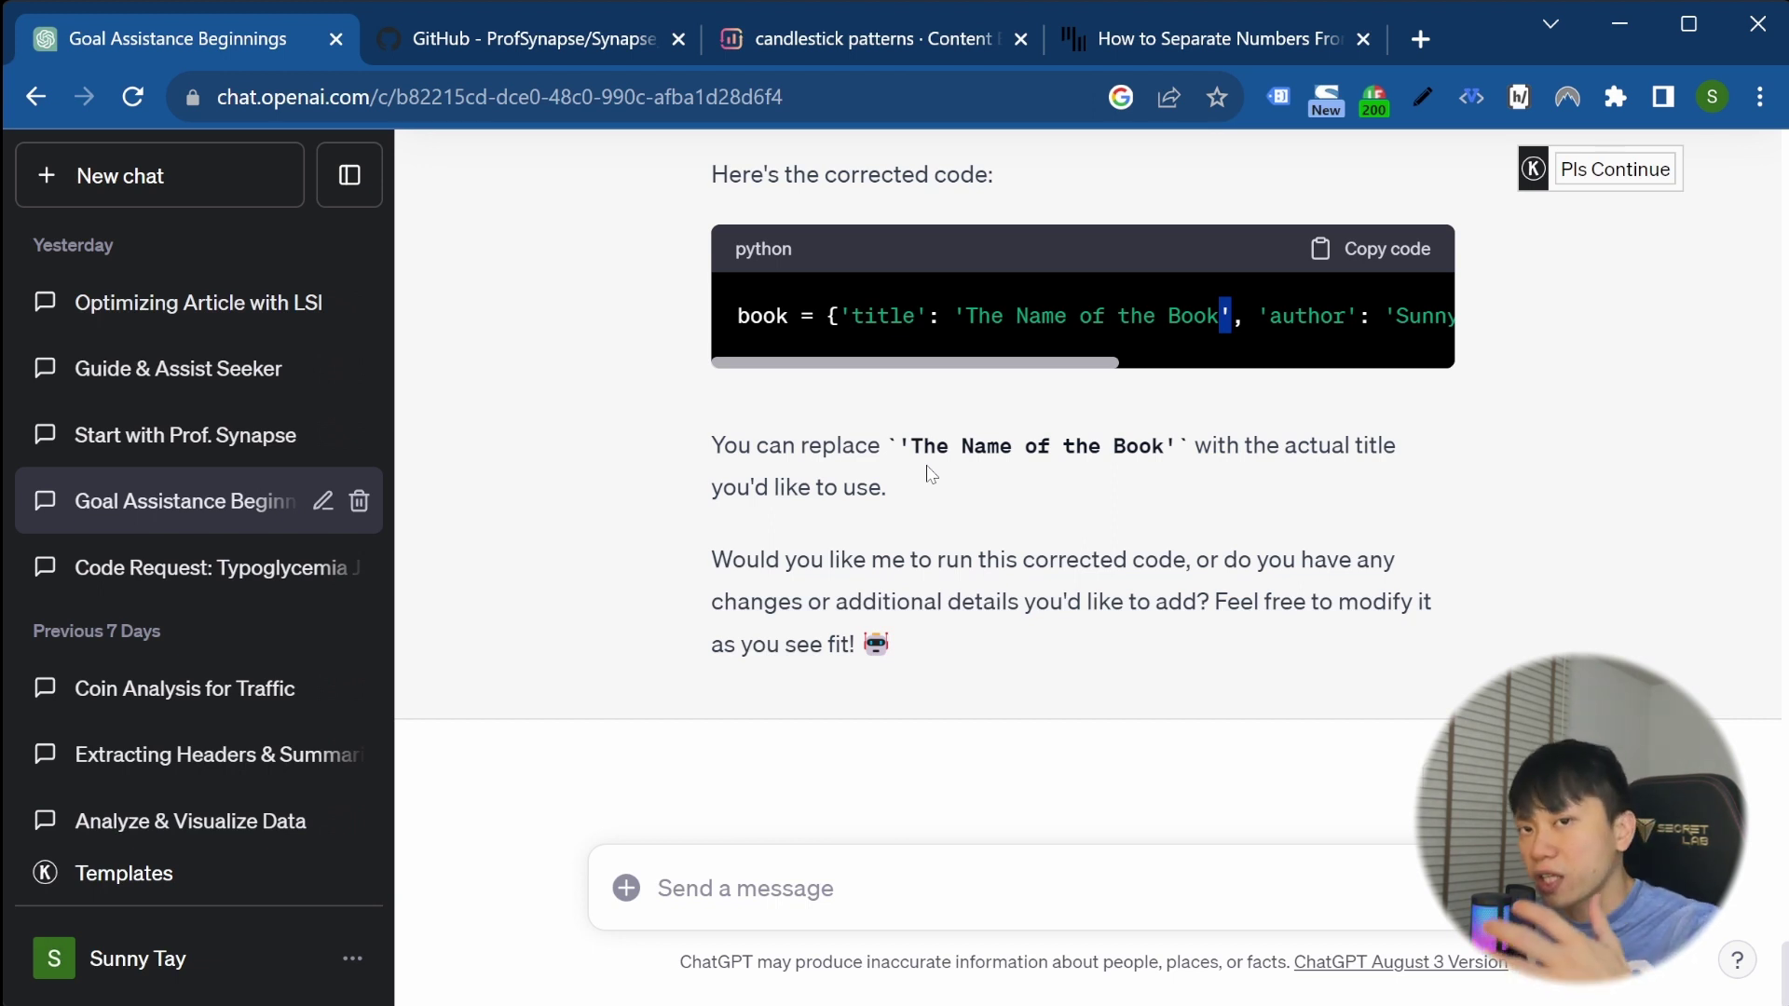
{"action": "scroll", "coordinate": [930, 475], "scroll_direction": "up", "scroll_amount": 10}
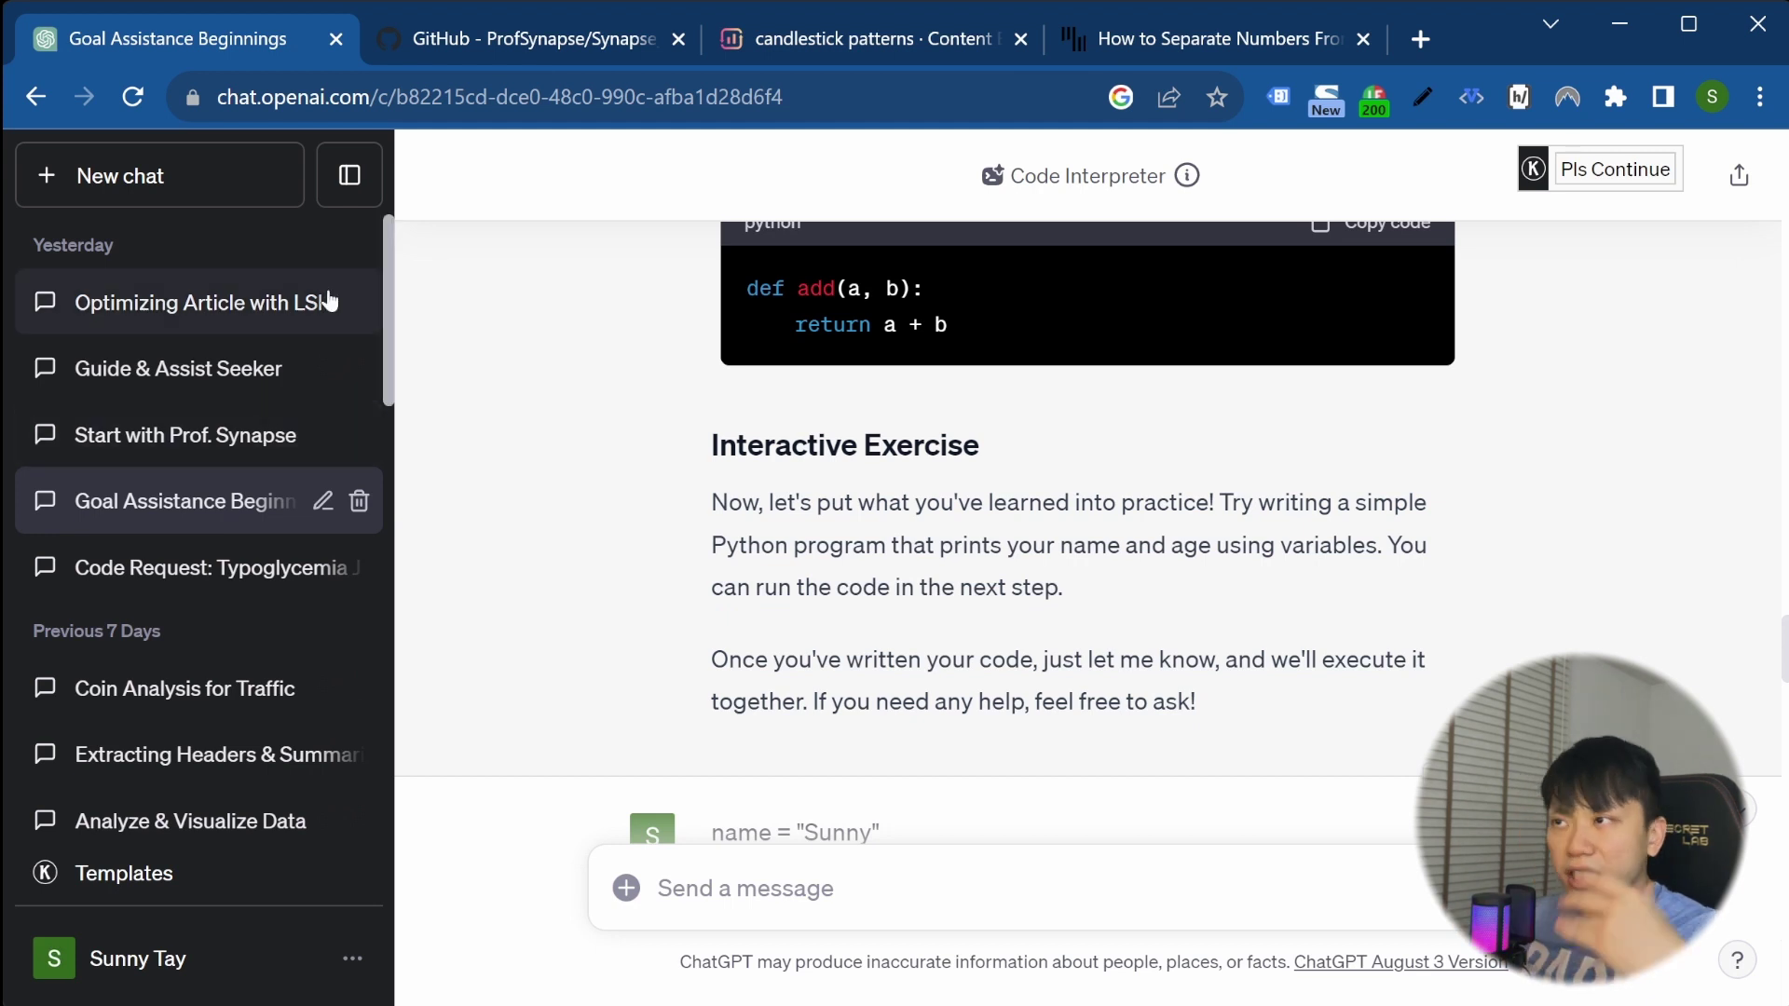
Open Optimizing Article with LSI, close the timeout notice, and scroll up to the experiment.zip request
{"action": "left_click", "coordinate": [213, 317]}
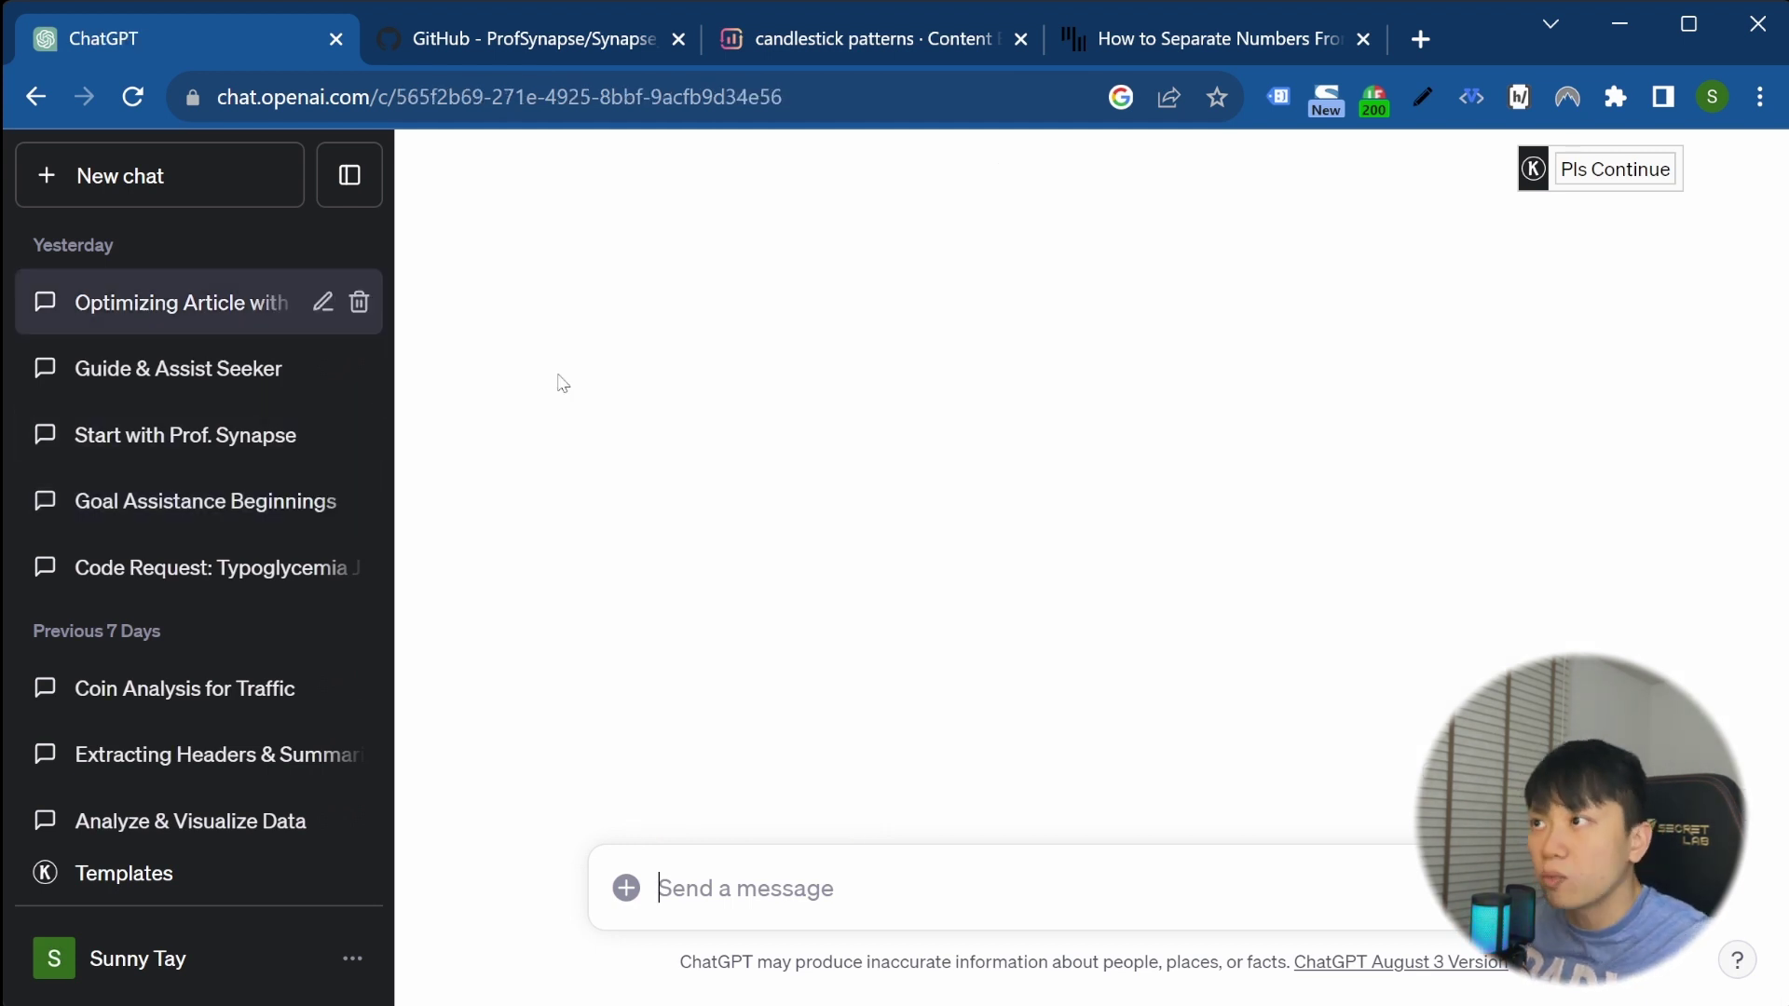
{"action": "left_click", "coordinate": [1282, 215]}
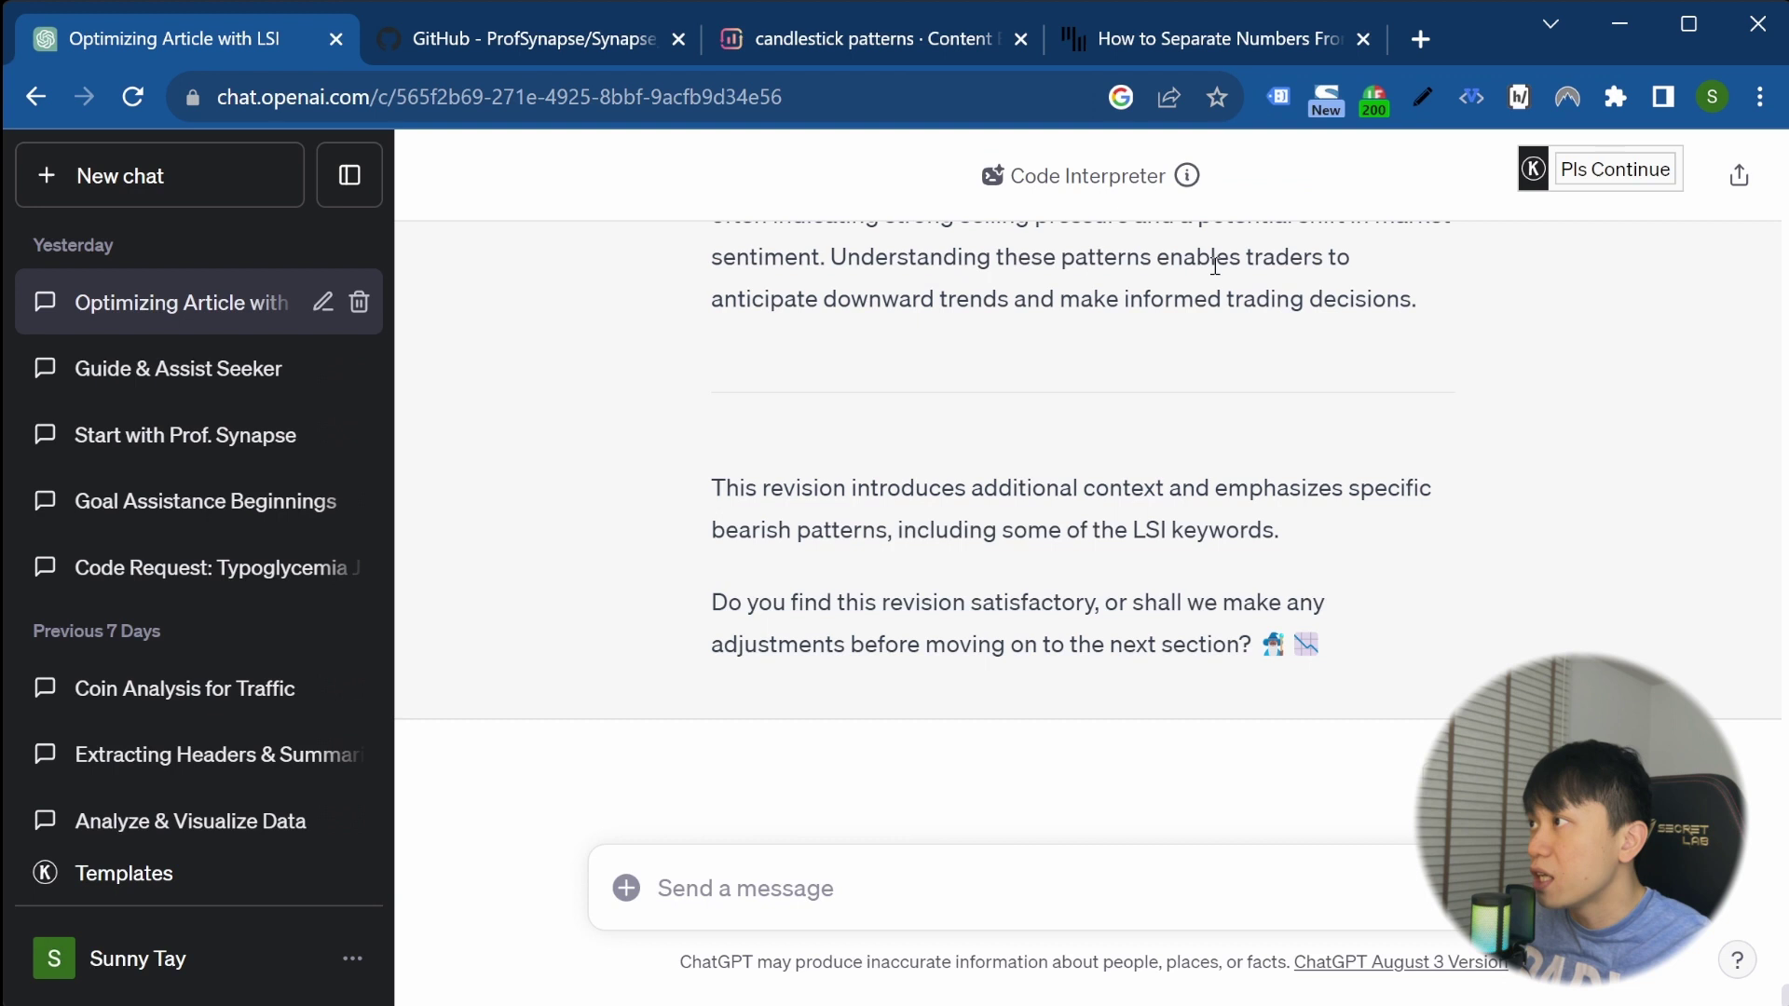
{"action": "scroll", "coordinate": [1211, 373], "scroll_direction": "up", "scroll_amount": 15}
{"action": "scroll", "coordinate": [1190, 603], "scroll_direction": "up", "scroll_amount": 10}
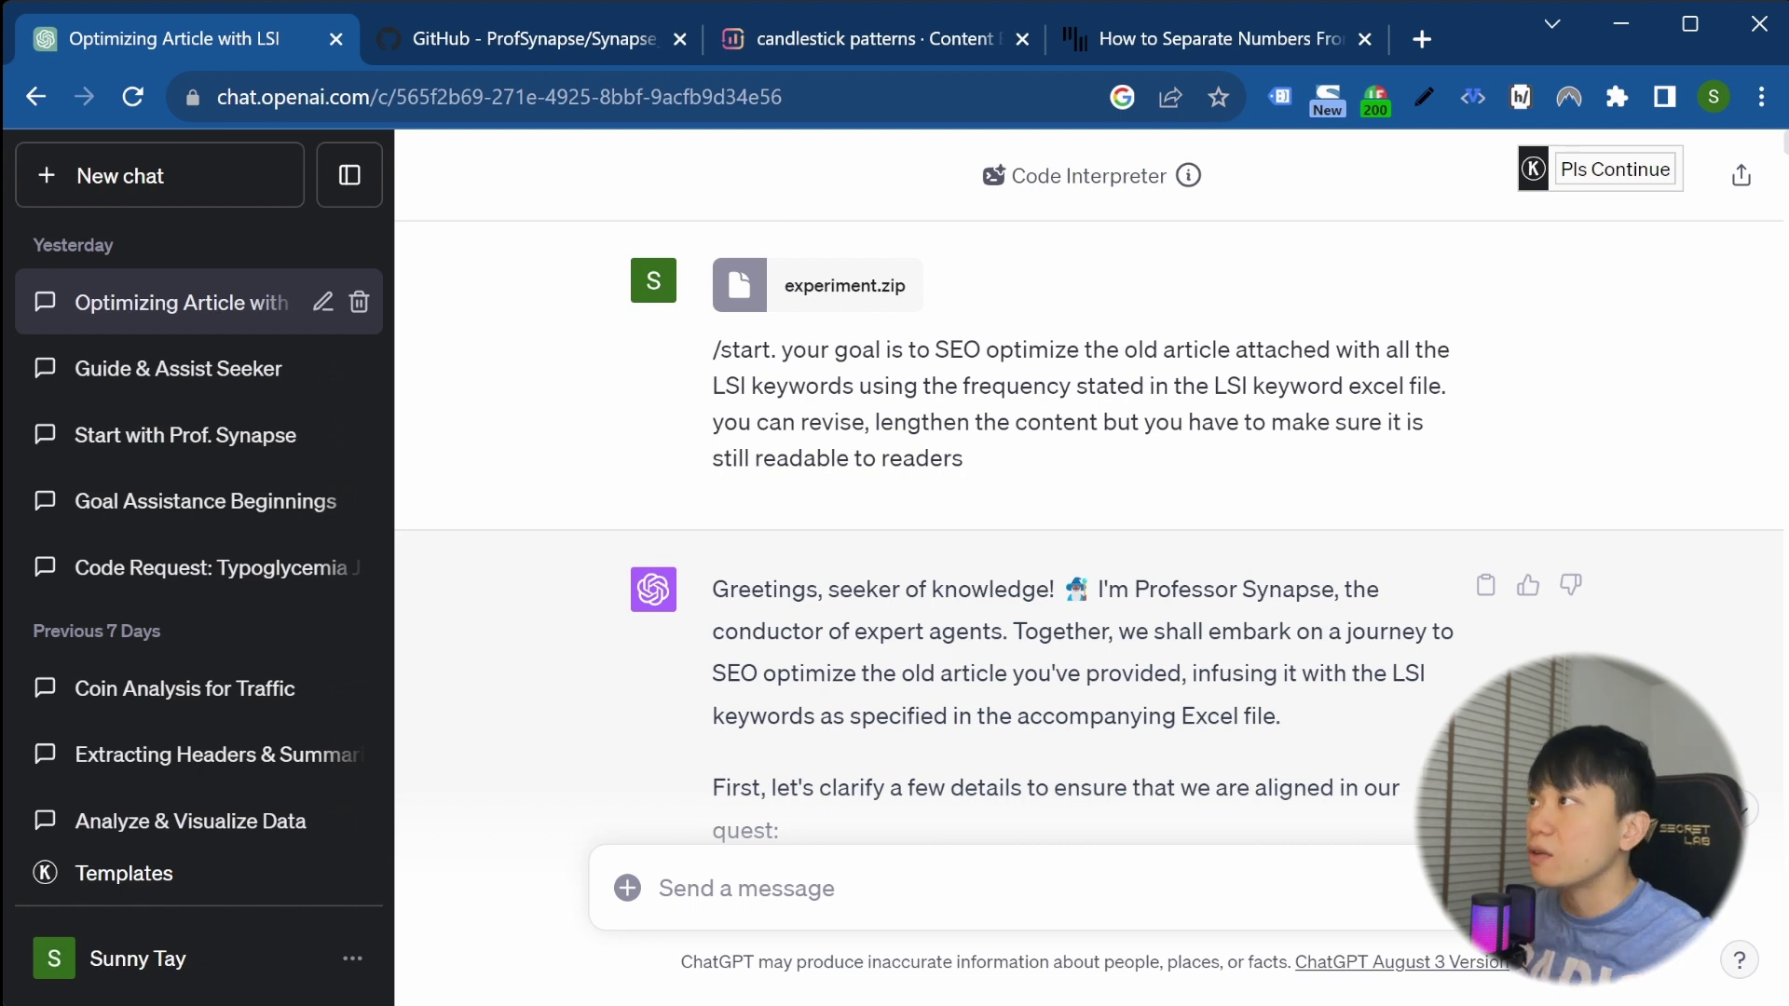
Bring up the Surfer 'candlestick patterns' draft and check its 38/100 score and Terms list
{"action": "left_click", "coordinate": [868, 63]}
{"action": "left_click_drag", "start_coordinate": [868, 63], "coordinate": [525, 58]}
{"action": "scroll", "coordinate": [671, 494], "scroll_direction": "down", "scroll_amount": 10}
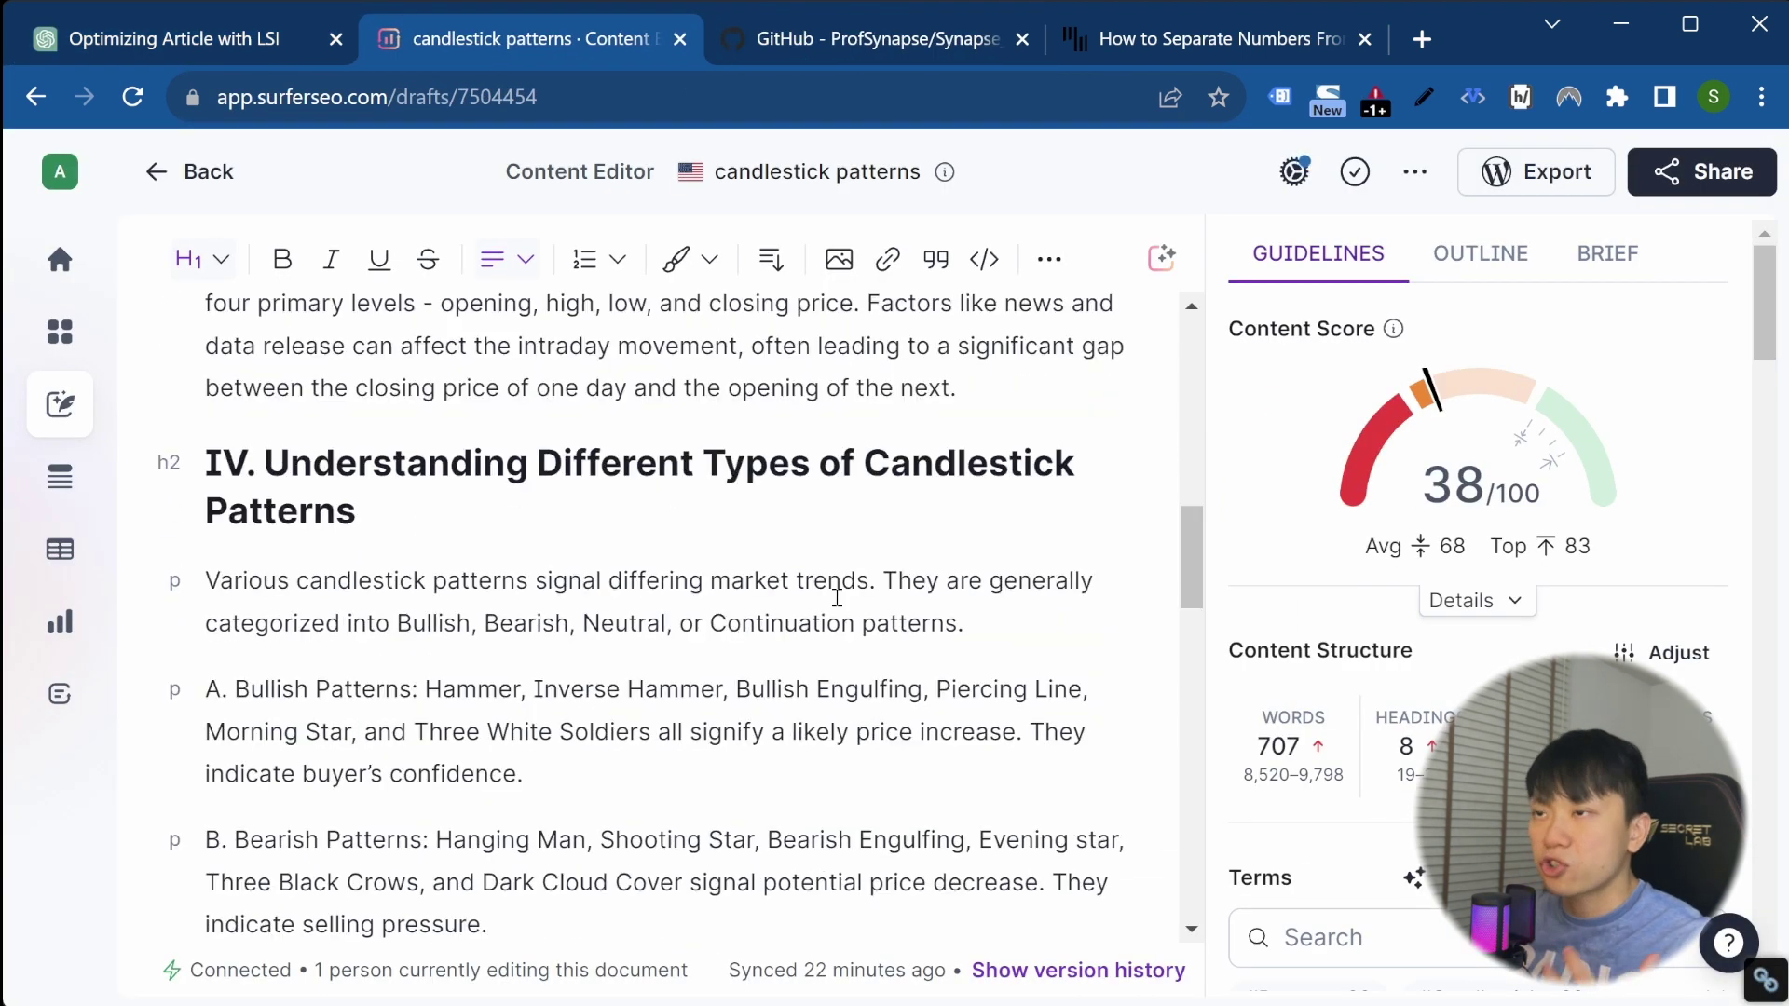
{"action": "mouse_move", "coordinate": [1447, 494]}
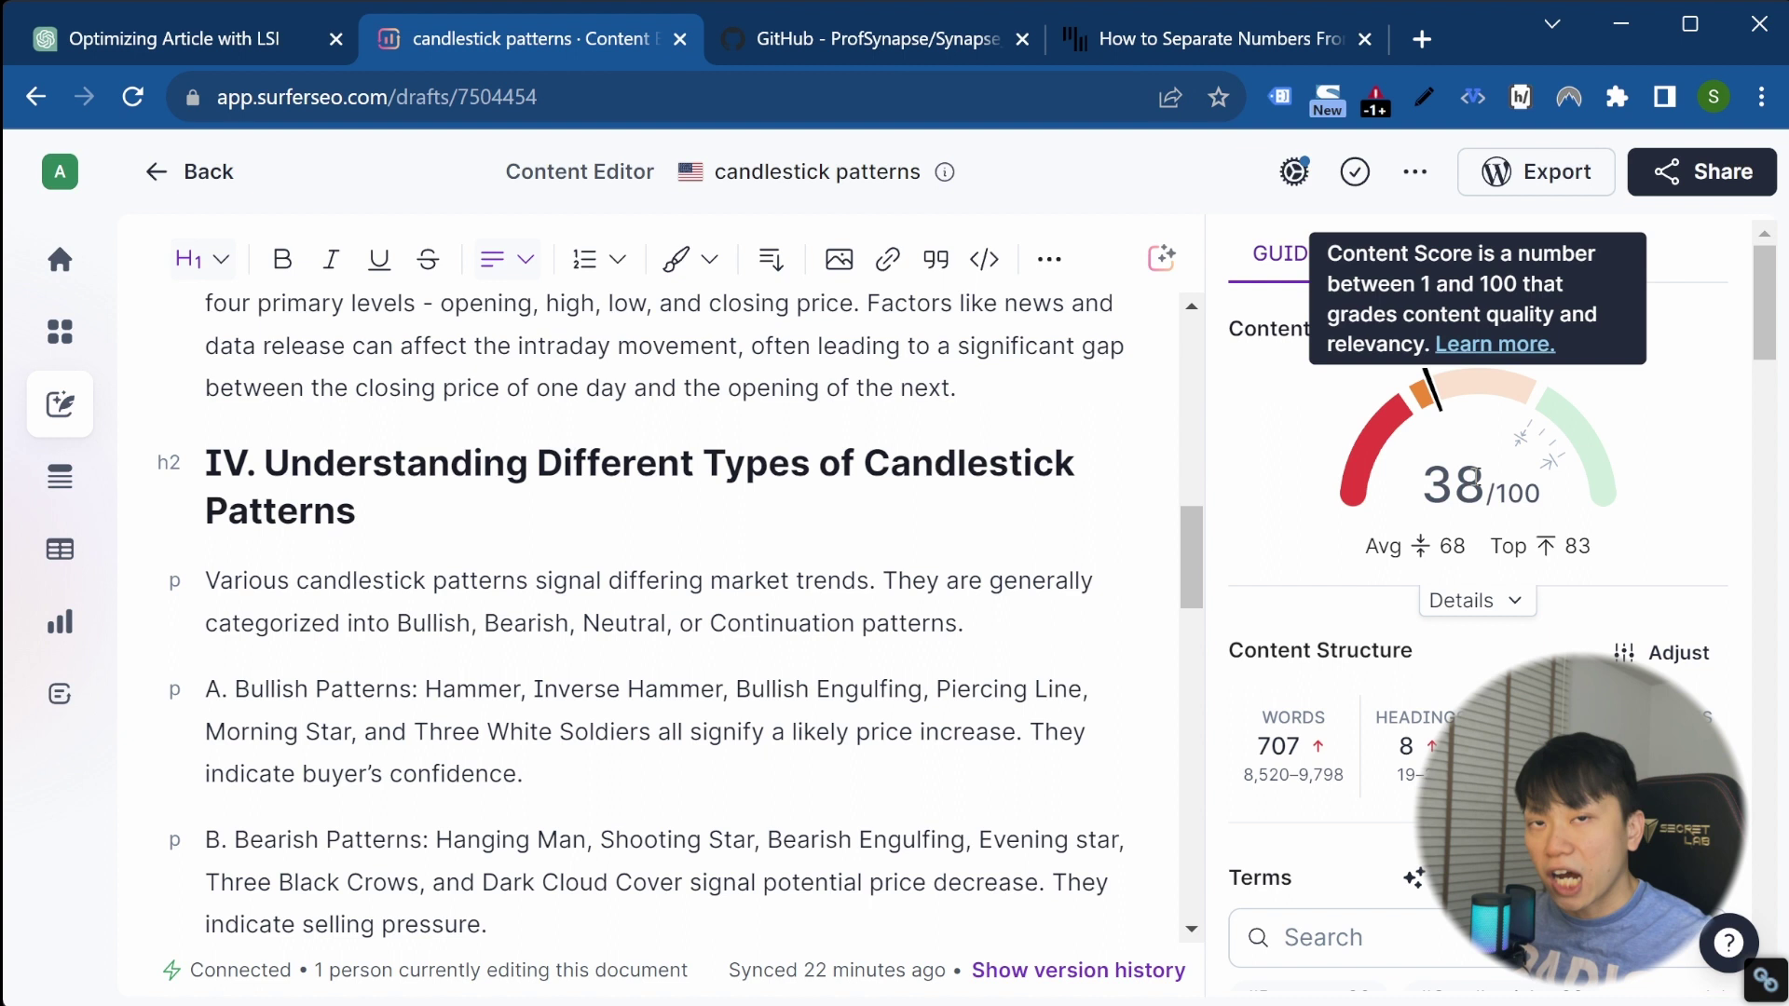
{"action": "scroll", "coordinate": [1477, 475], "scroll_direction": "down", "scroll_amount": 5}
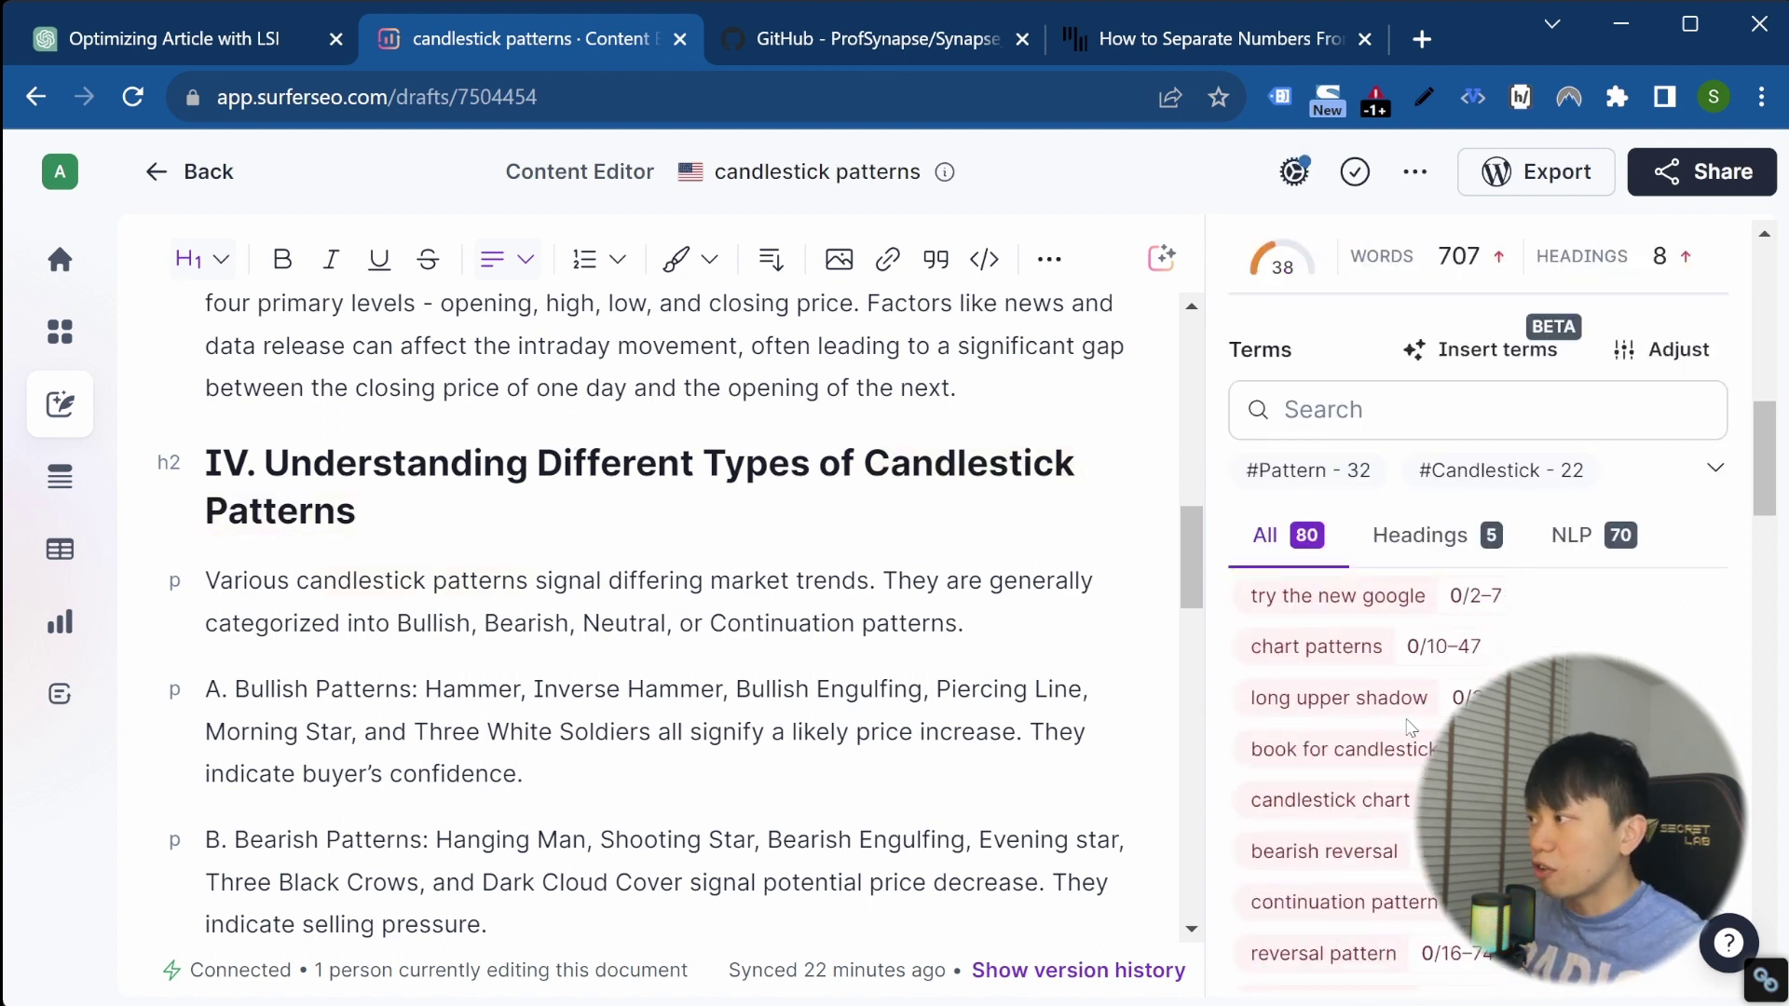
{"action": "scroll", "coordinate": [1409, 727], "scroll_direction": "down", "scroll_amount": 5}
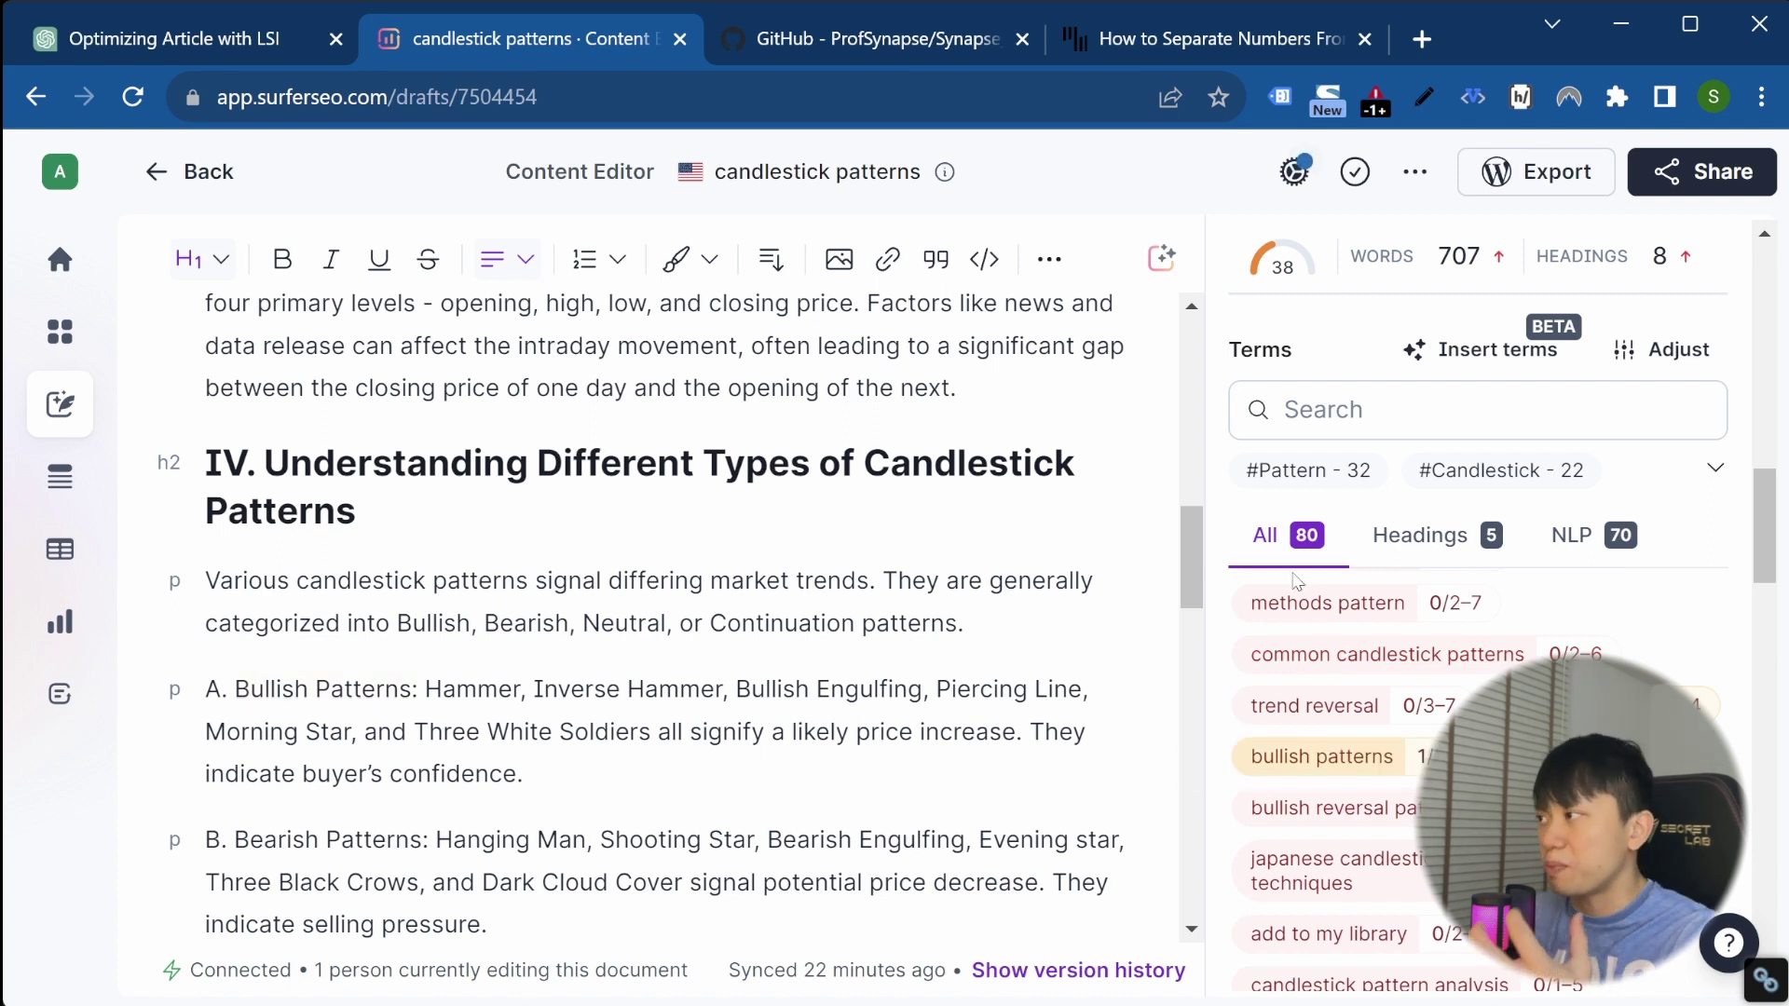
{"action": "scroll", "coordinate": [448, 580], "scroll_direction": "down", "scroll_amount": 4}
{"action": "scroll", "coordinate": [447, 580], "scroll_direction": "down", "scroll_amount": 5}
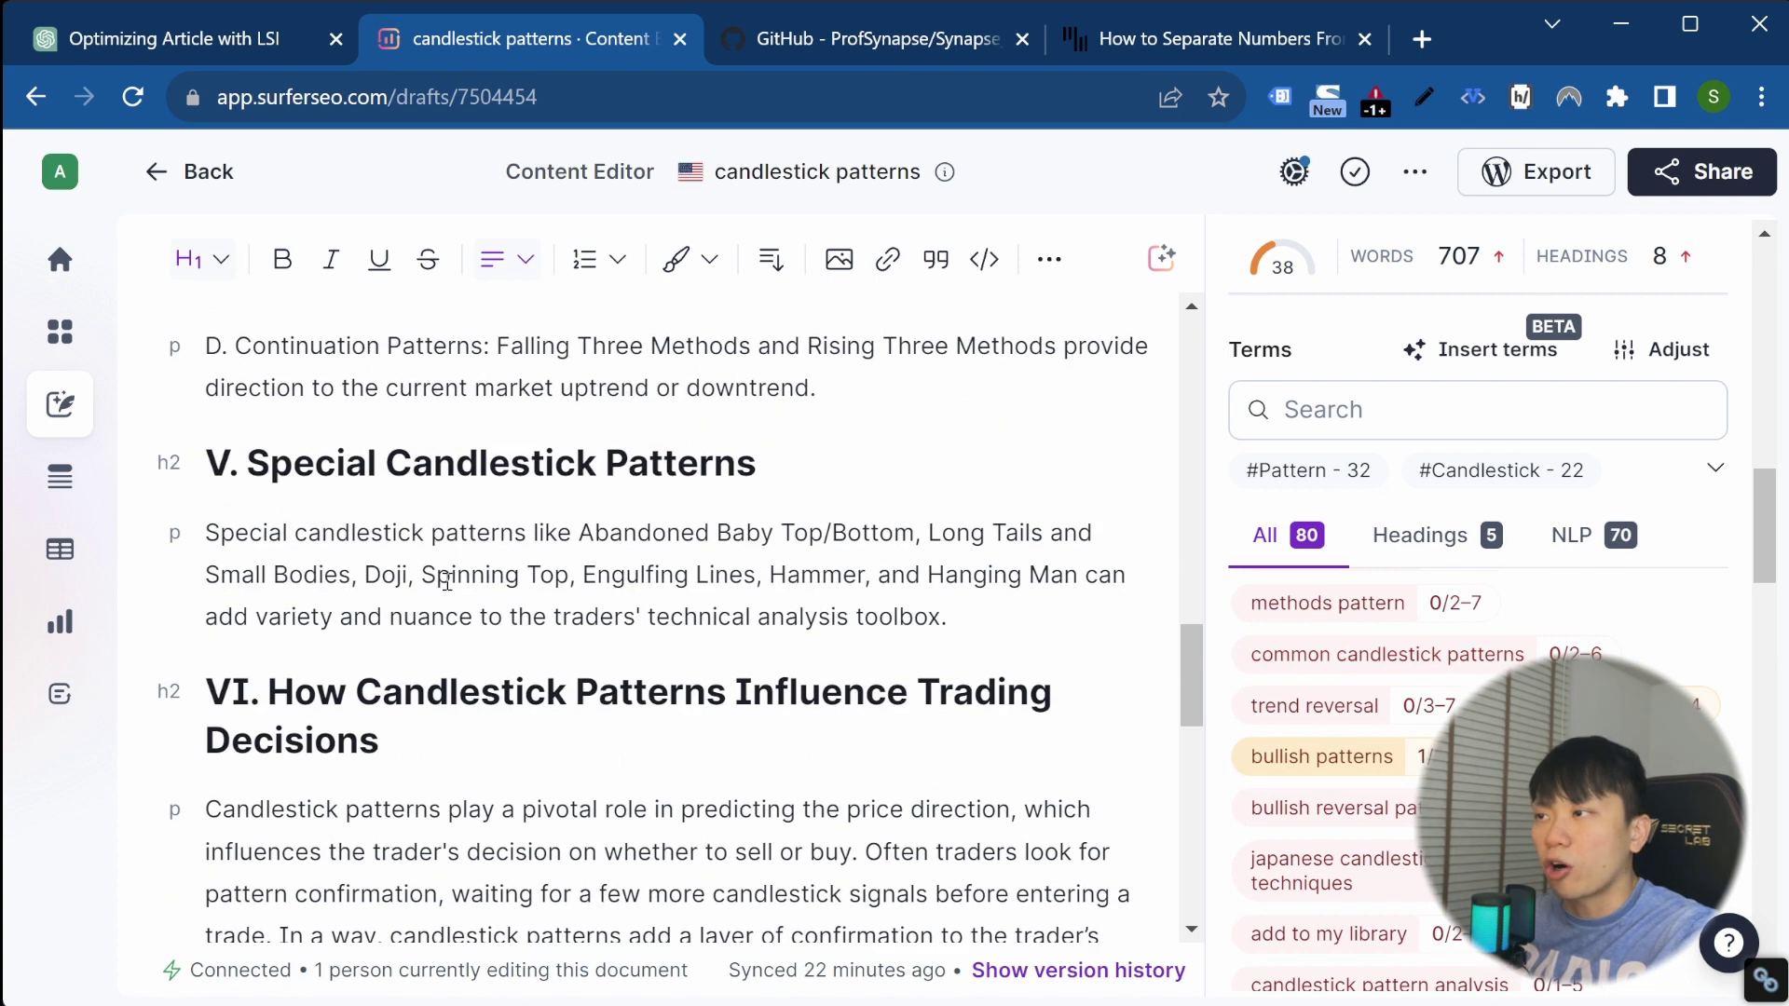
{"action": "scroll", "coordinate": [1134, 519], "scroll_direction": "up", "scroll_amount": 20}
{"action": "scroll", "coordinate": [1498, 548], "scroll_direction": "up", "scroll_amount": 5}
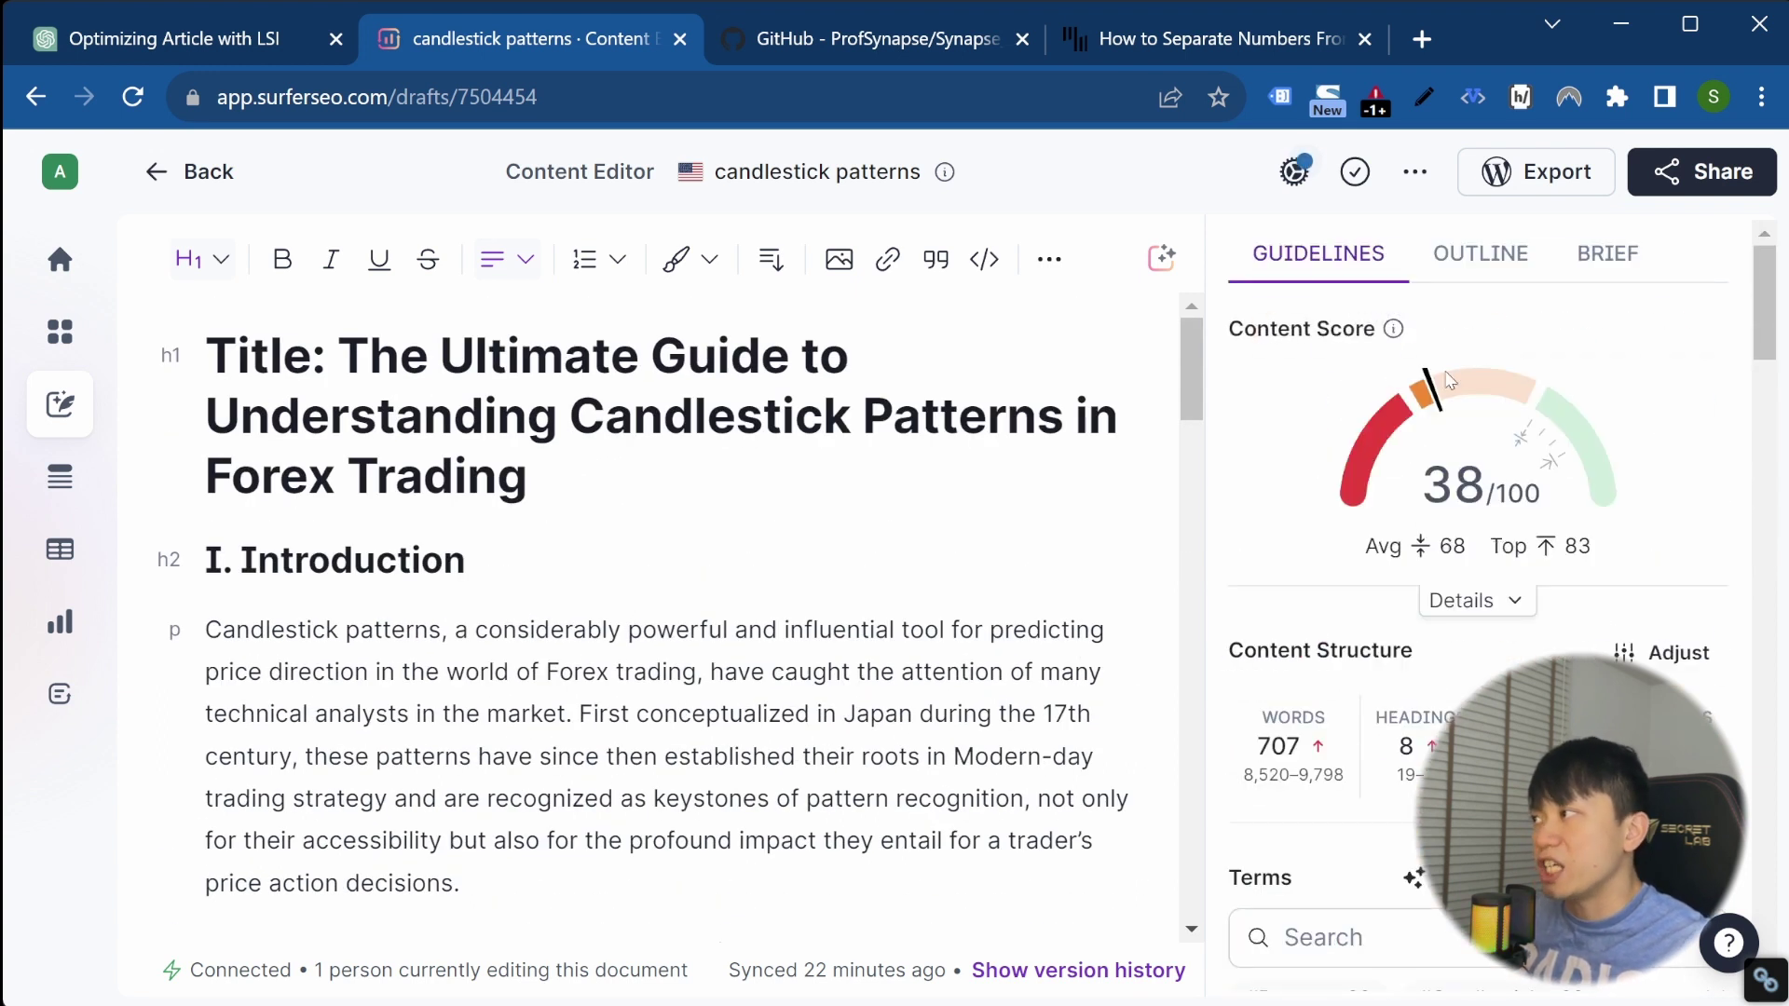
{"action": "mouse_move", "coordinate": [1452, 387]}
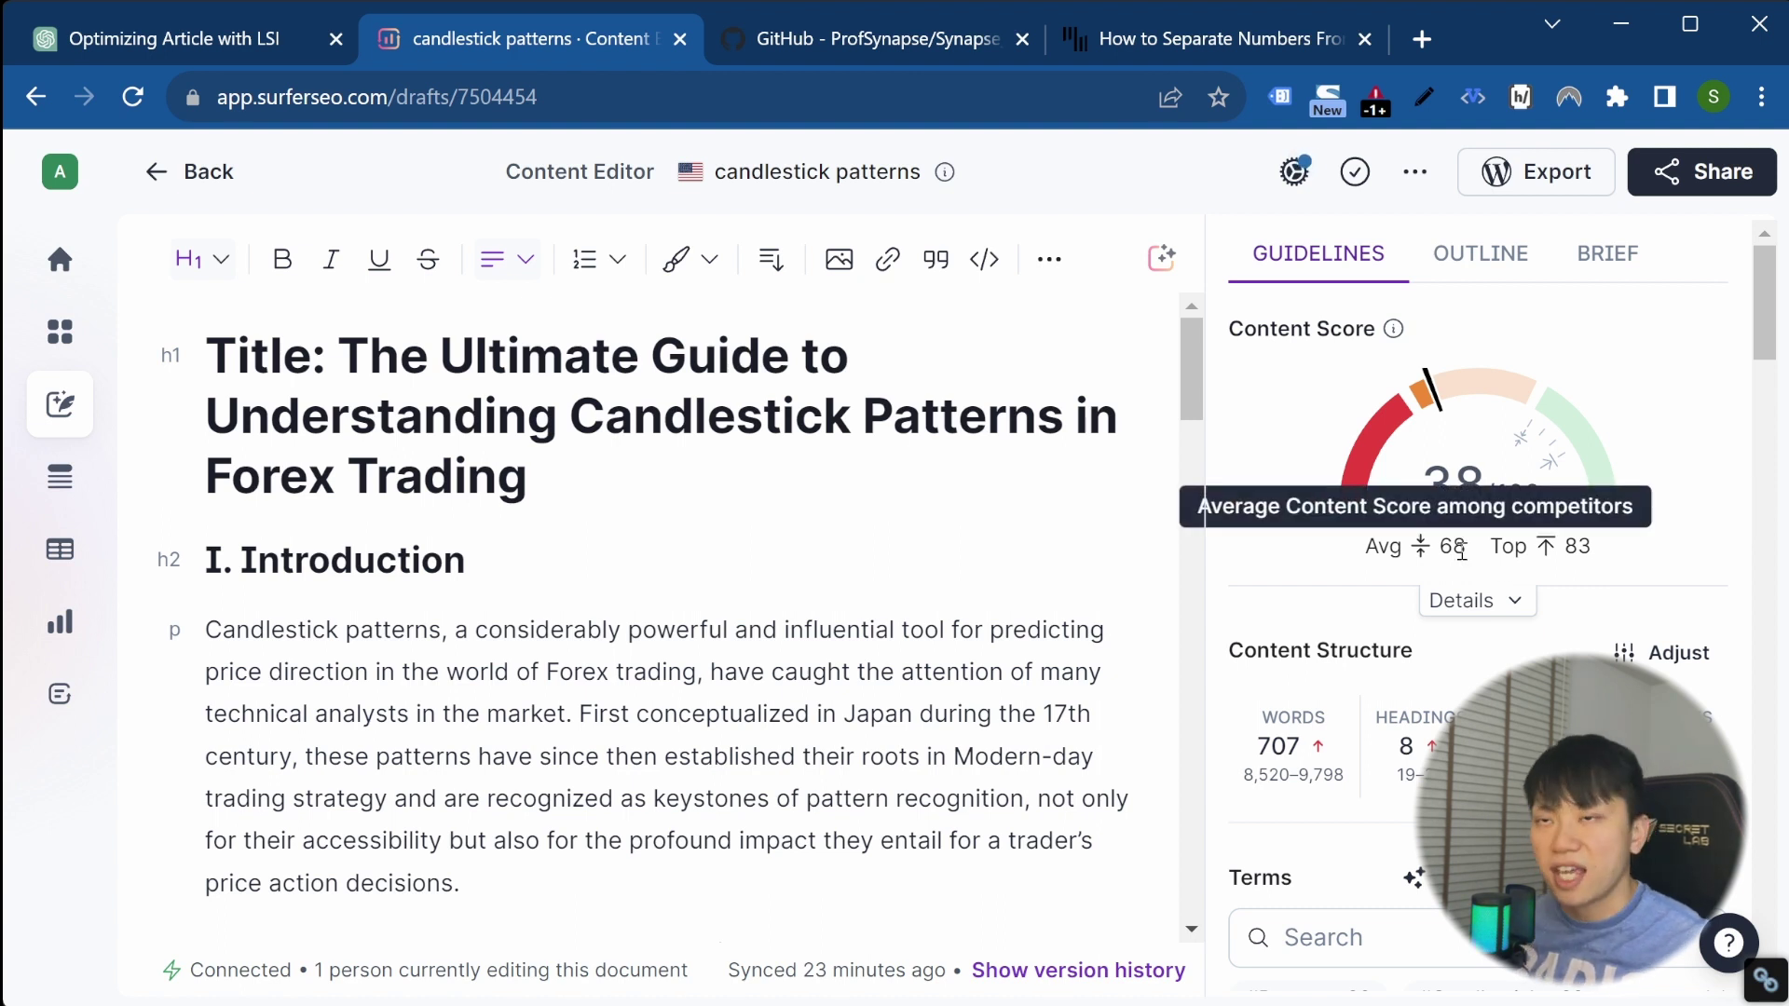
Select the draft's title and opening text, toggle italics on and off, and scroll down
{"action": "left_click_drag", "start_coordinate": [208, 357], "coordinate": [730, 630]}
{"action": "left_click", "coordinate": [569, 690]}
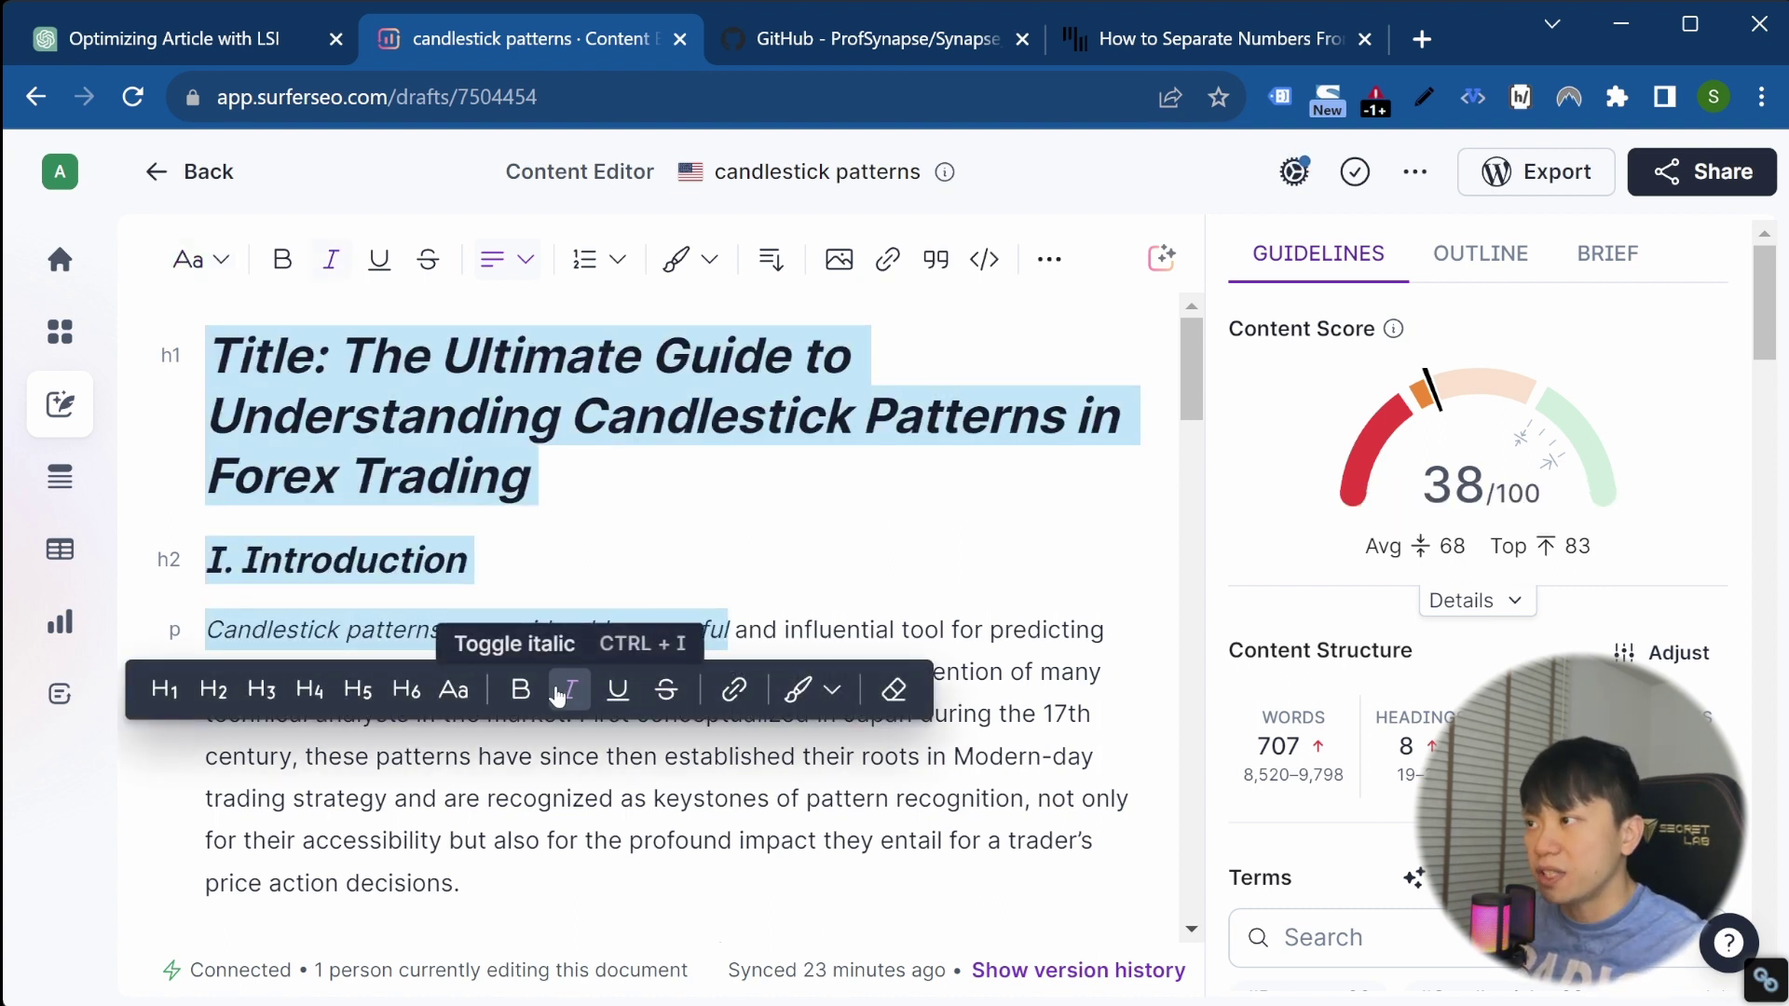
{"action": "left_click", "coordinate": [559, 695]}
{"action": "left_click", "coordinate": [631, 540]}
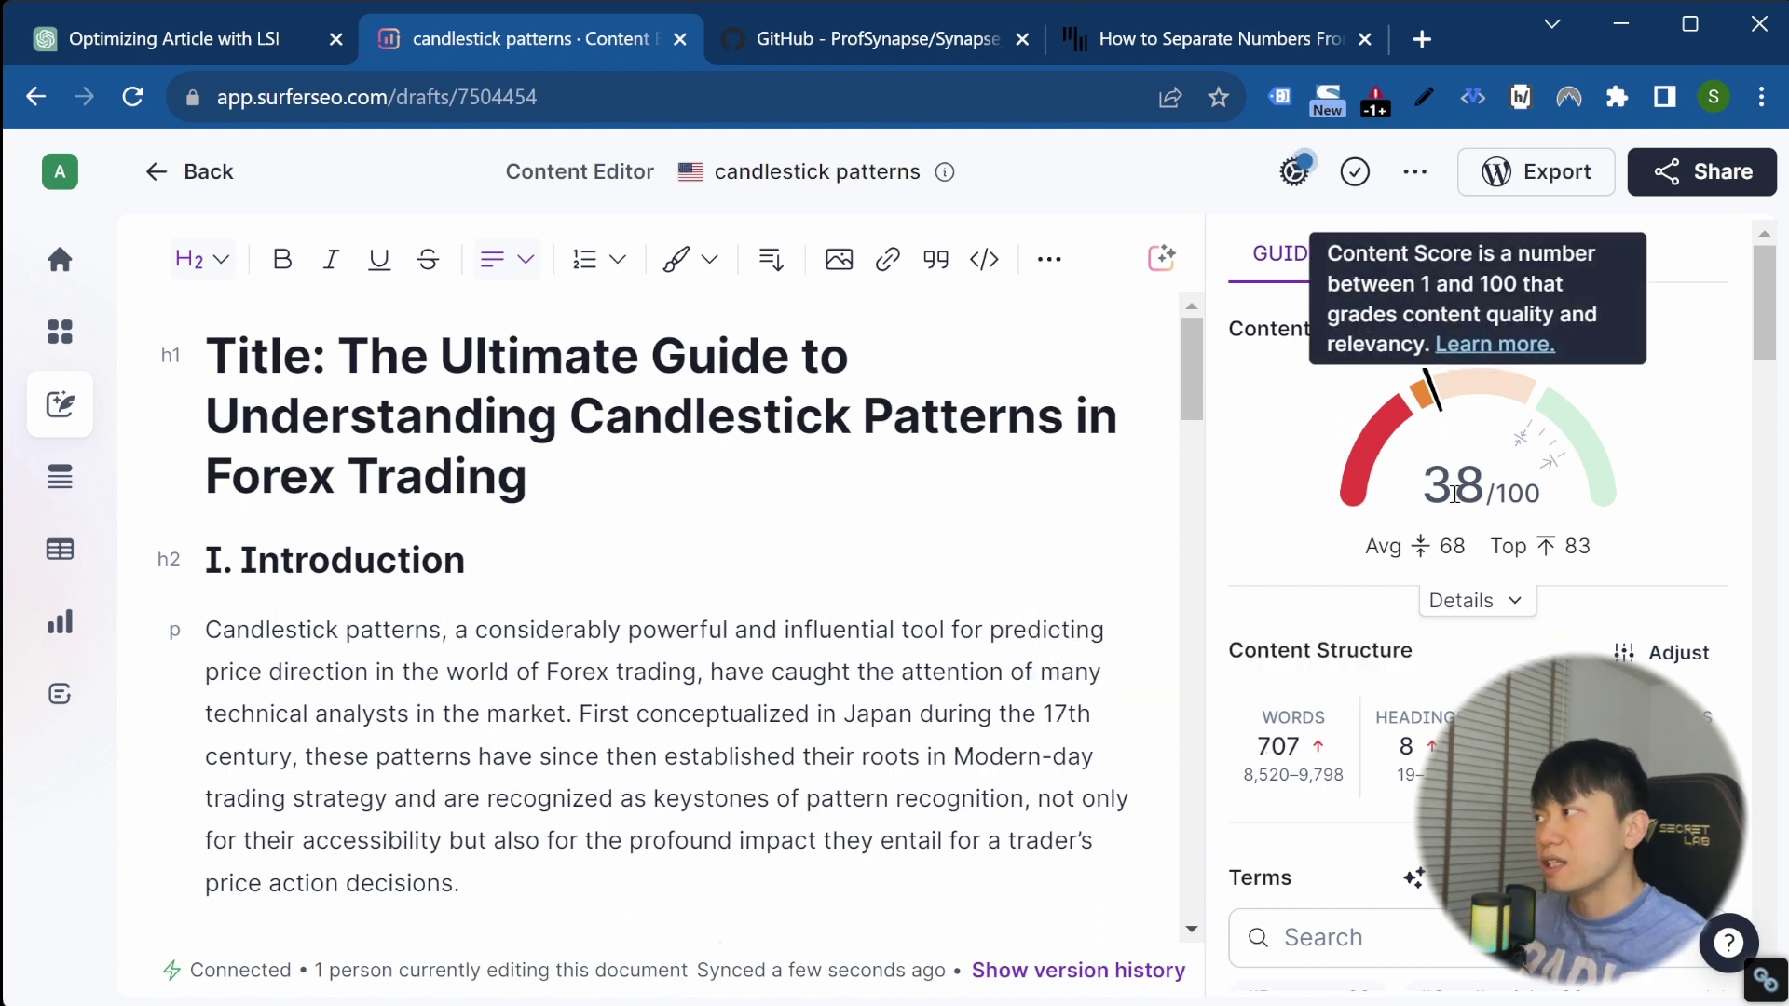
{"action": "scroll", "coordinate": [1440, 615], "scroll_direction": "down", "scroll_amount": 5}
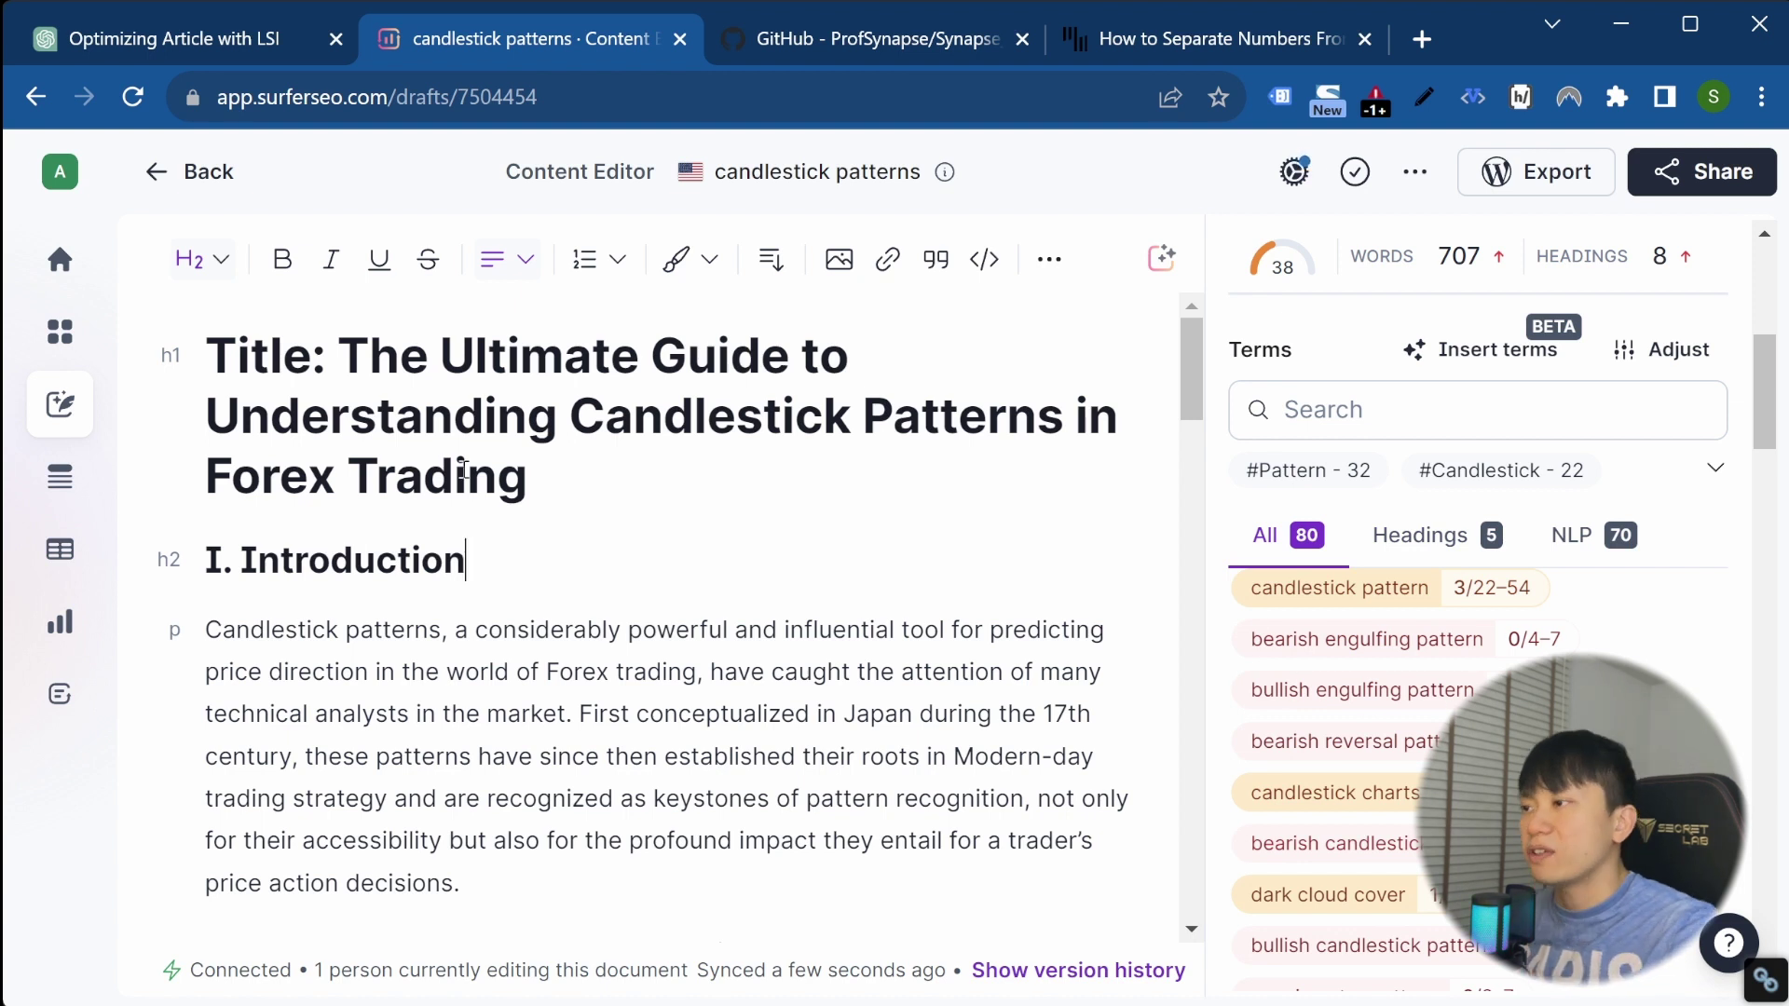
{"action": "scroll", "coordinate": [424, 741], "scroll_direction": "down", "scroll_amount": 5}
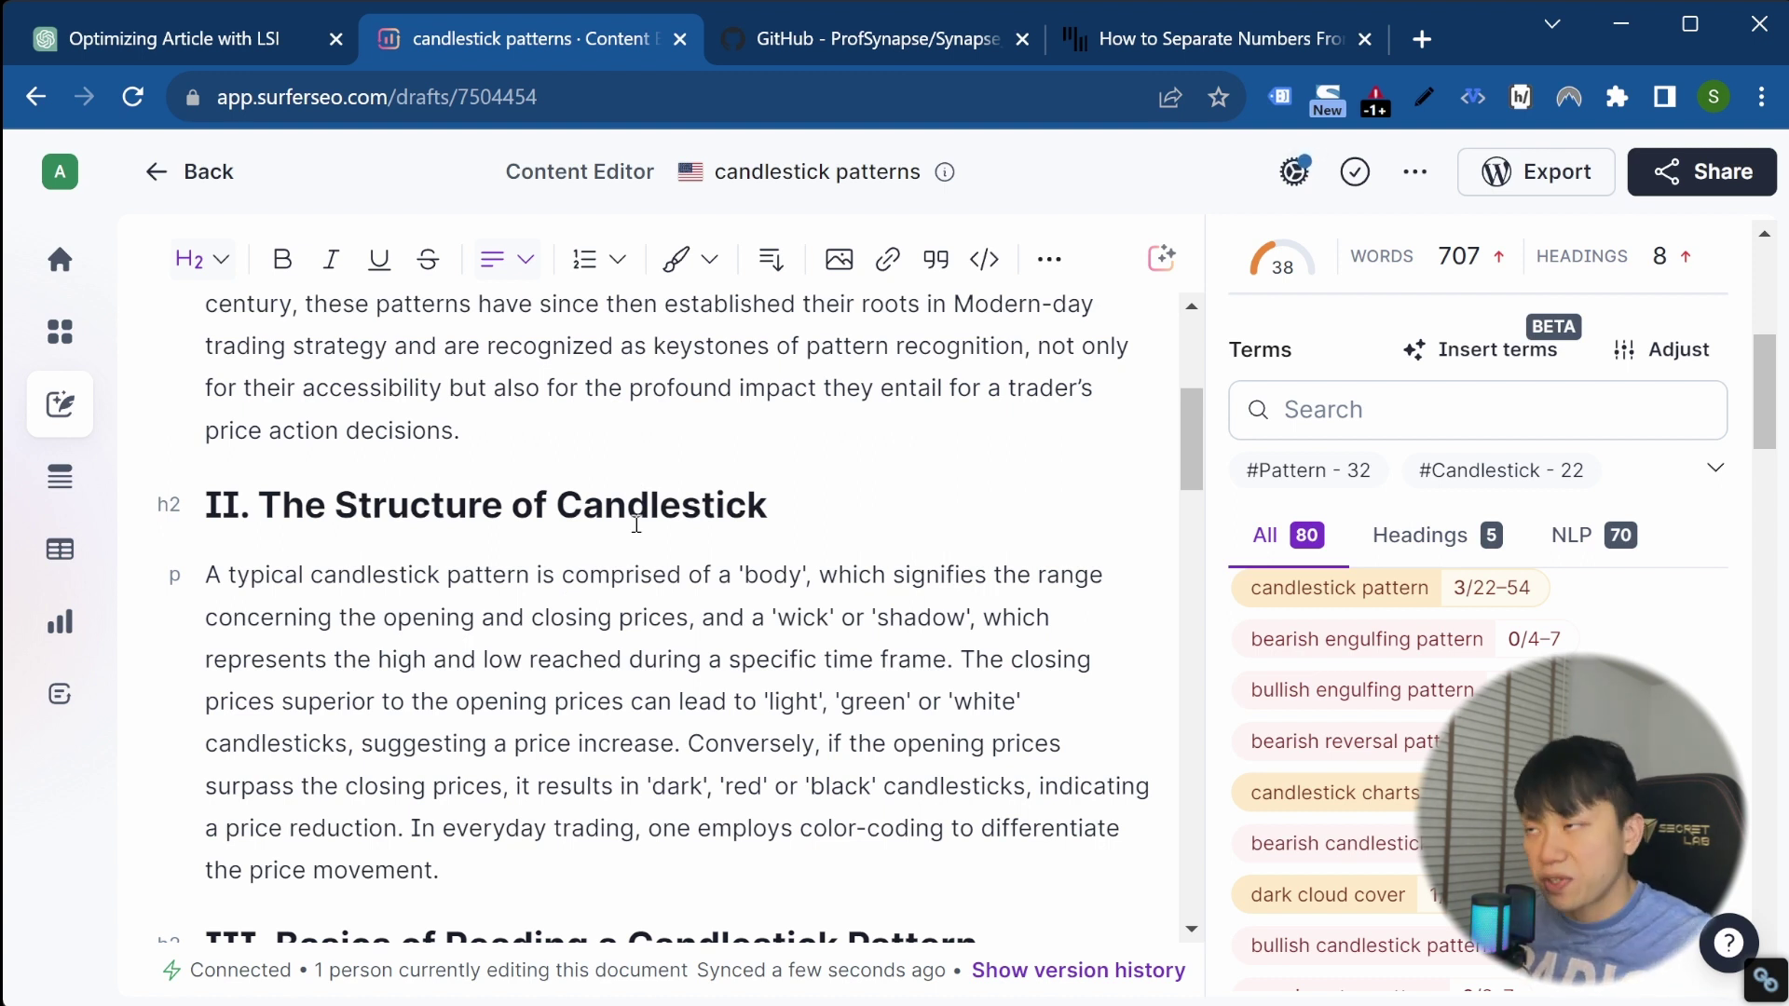
Glance back at the LSI chat, then return to the draft and recheck the Content Score gauge
{"action": "left_click", "coordinate": [135, 39]}
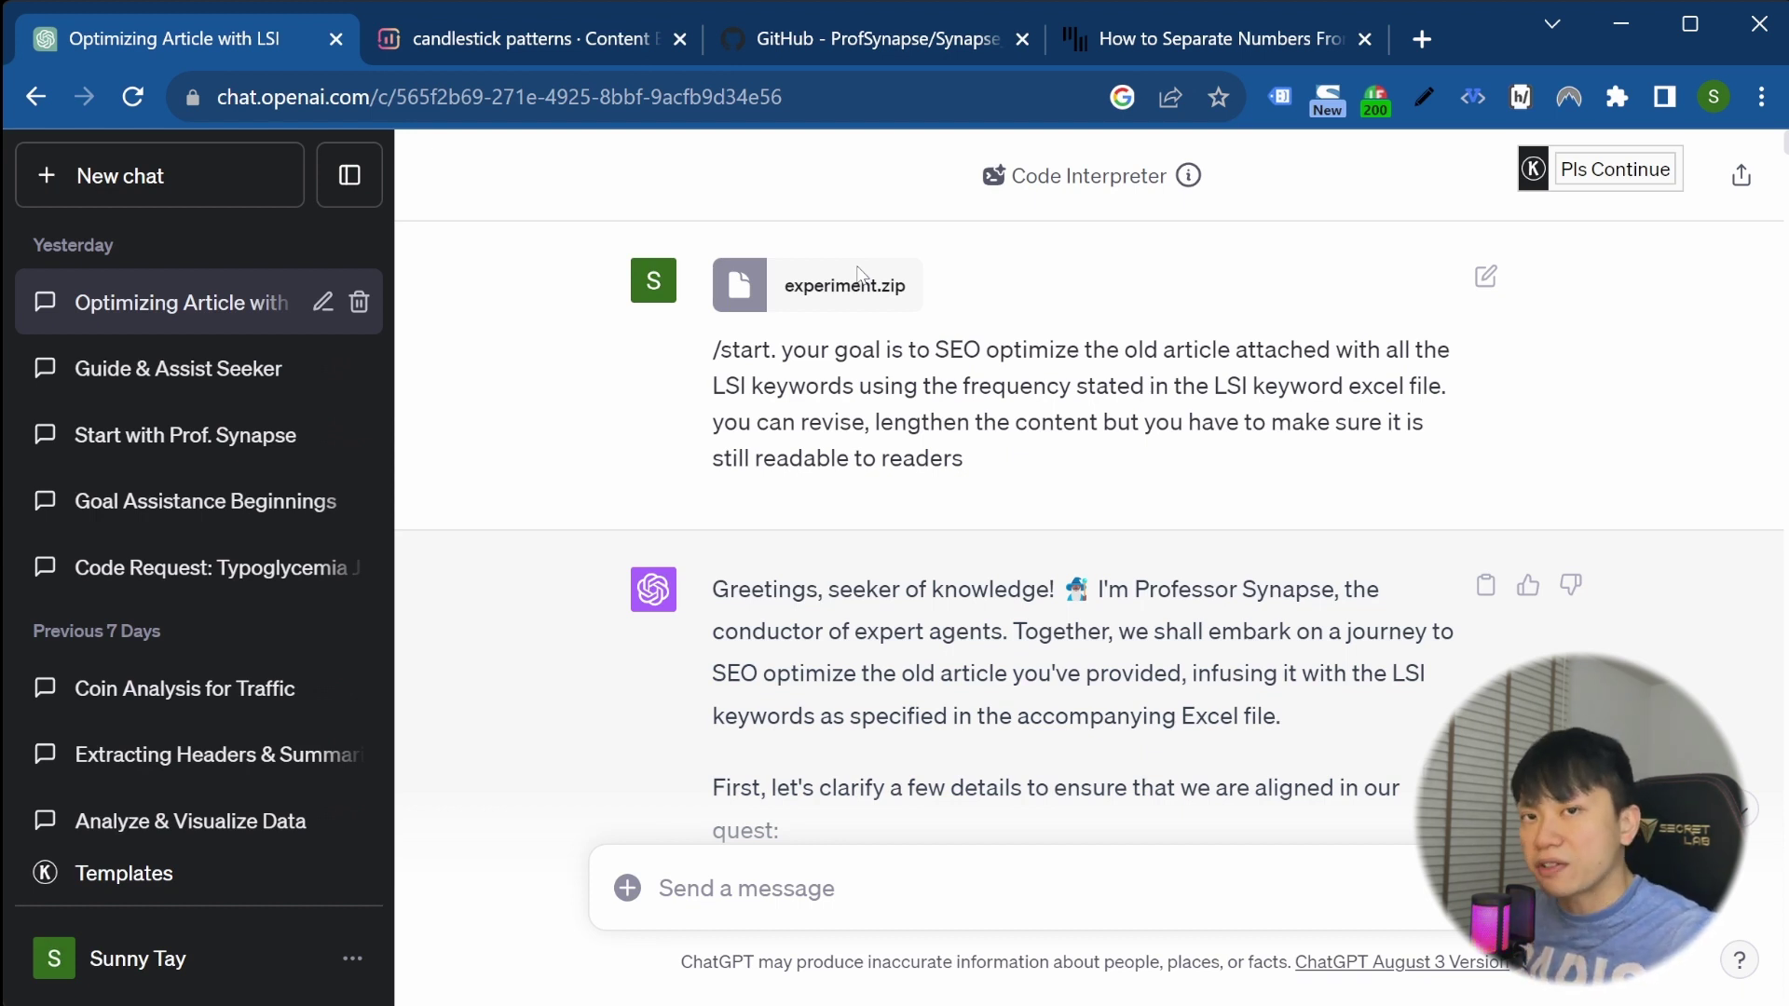
{"action": "left_click", "coordinate": [457, 42]}
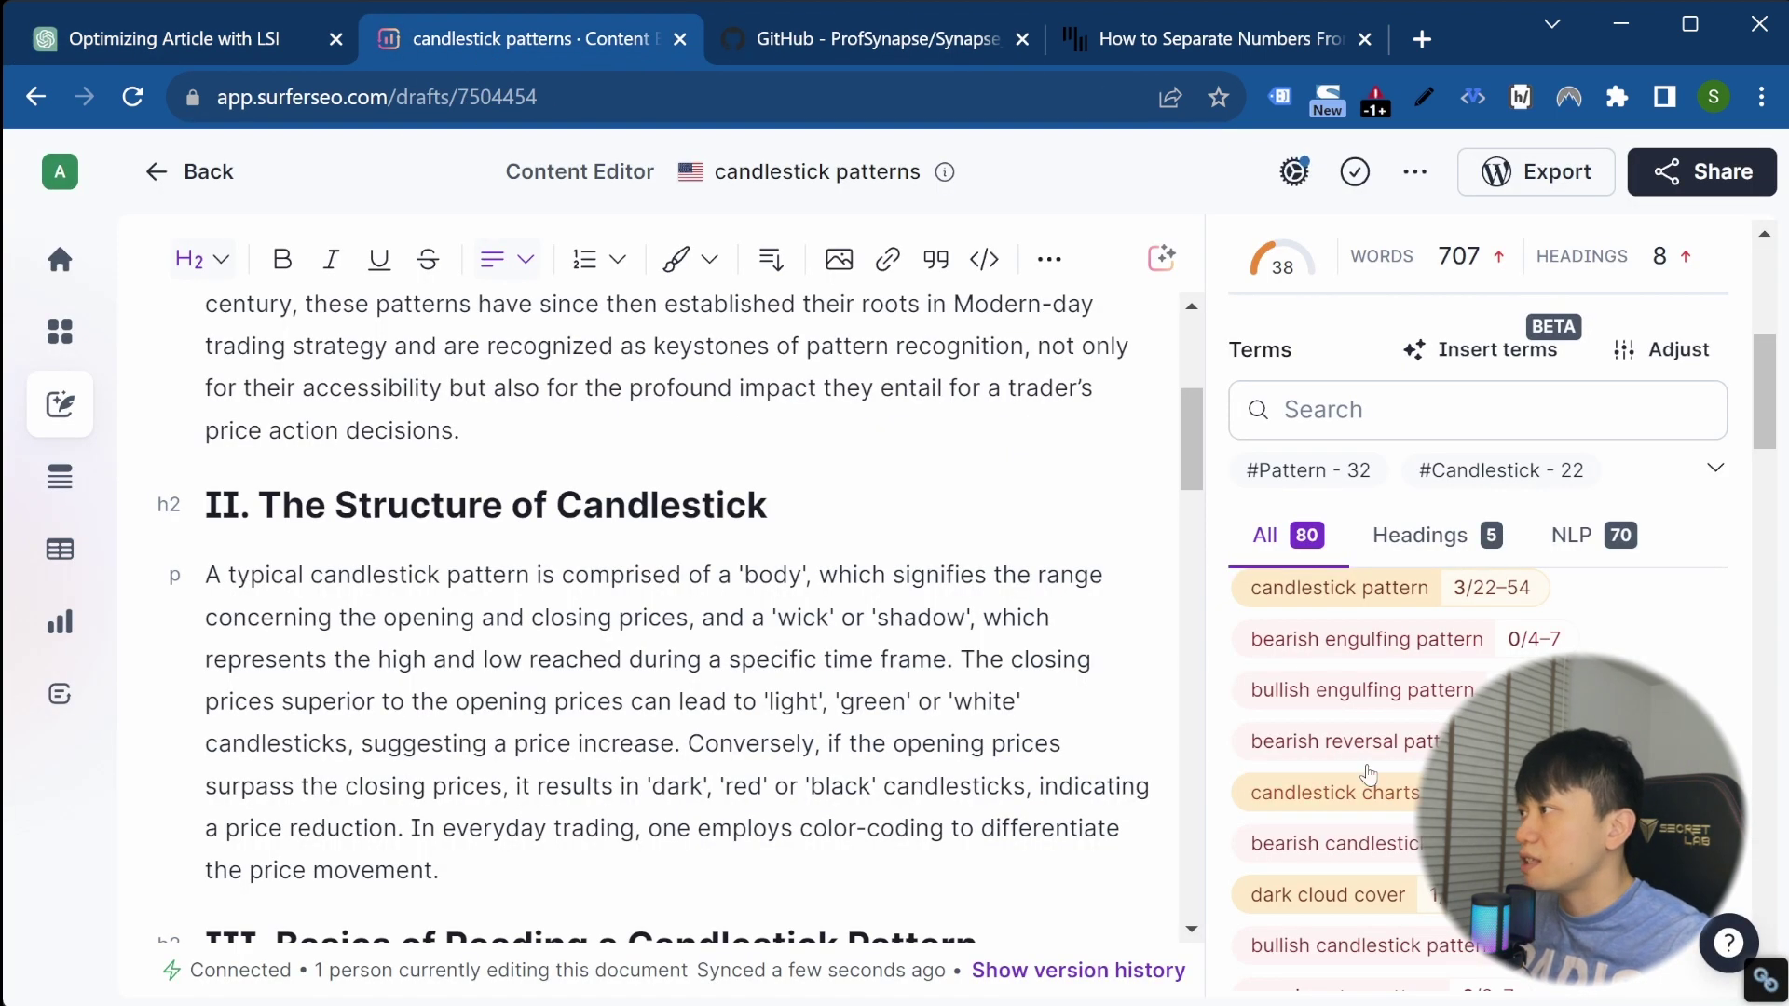
{"action": "scroll", "coordinate": [1342, 694], "scroll_direction": "up", "scroll_amount": 3}
{"action": "scroll", "coordinate": [1341, 694], "scroll_direction": "down", "scroll_amount": 3}
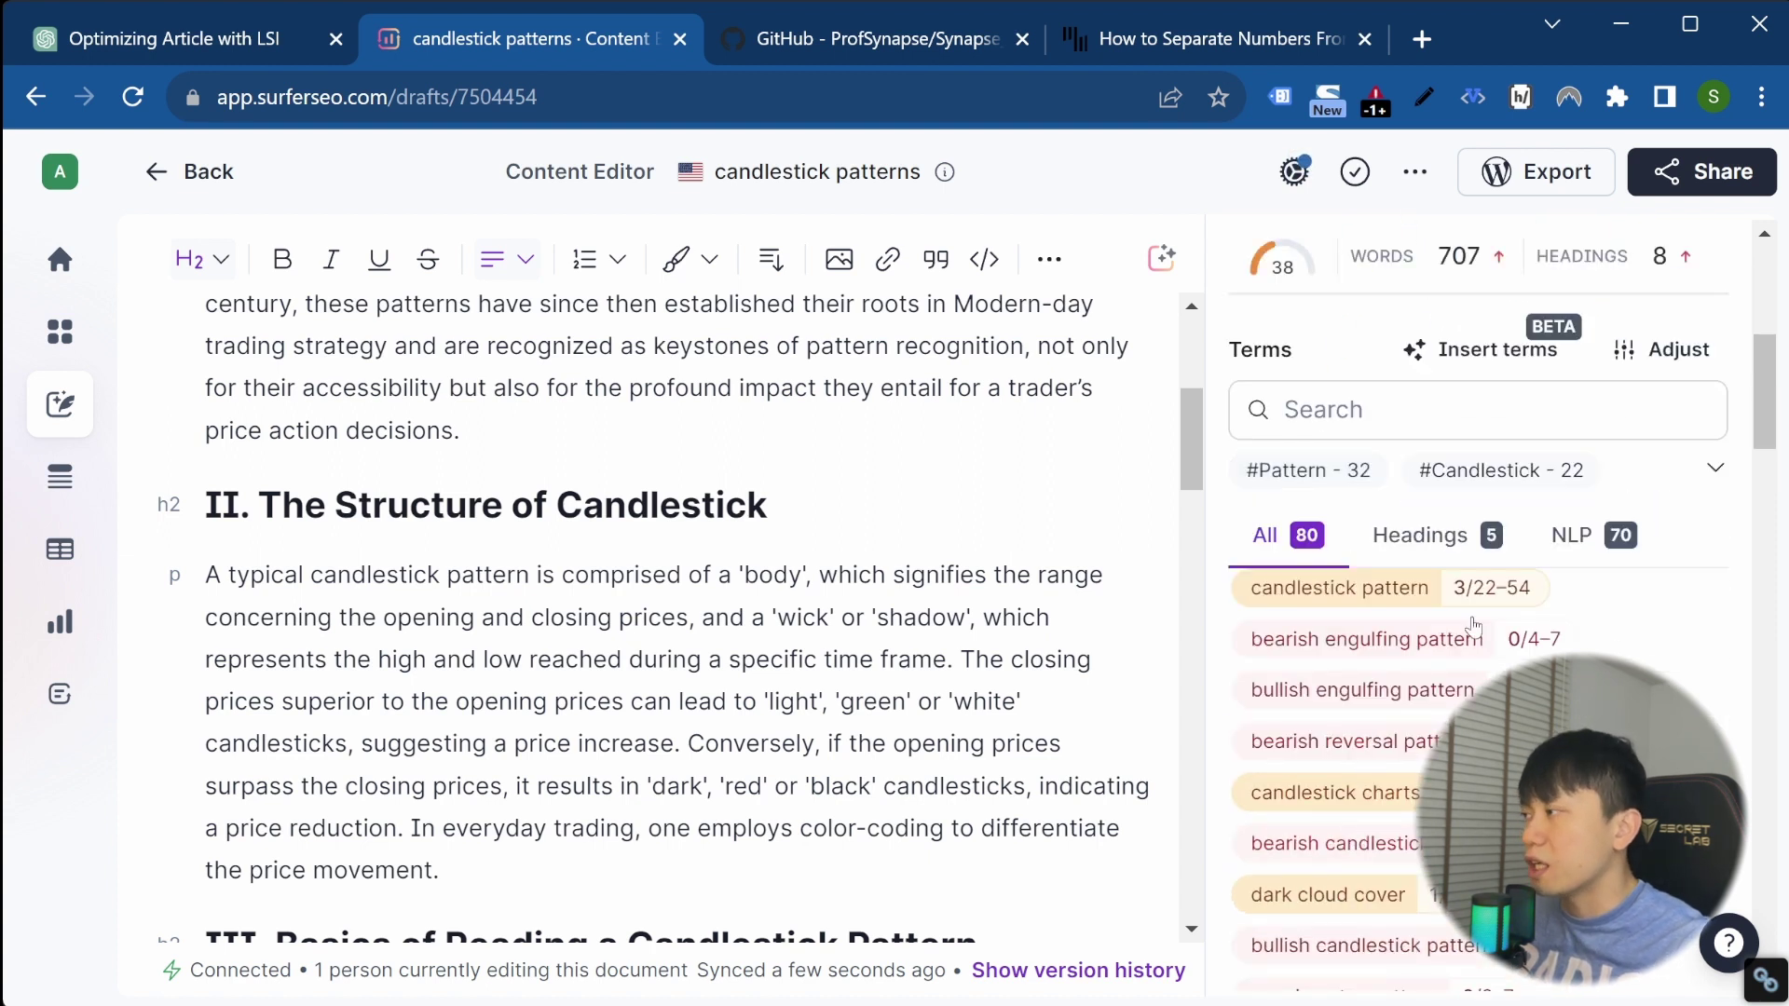
{"action": "mouse_move", "coordinate": [1488, 603]}
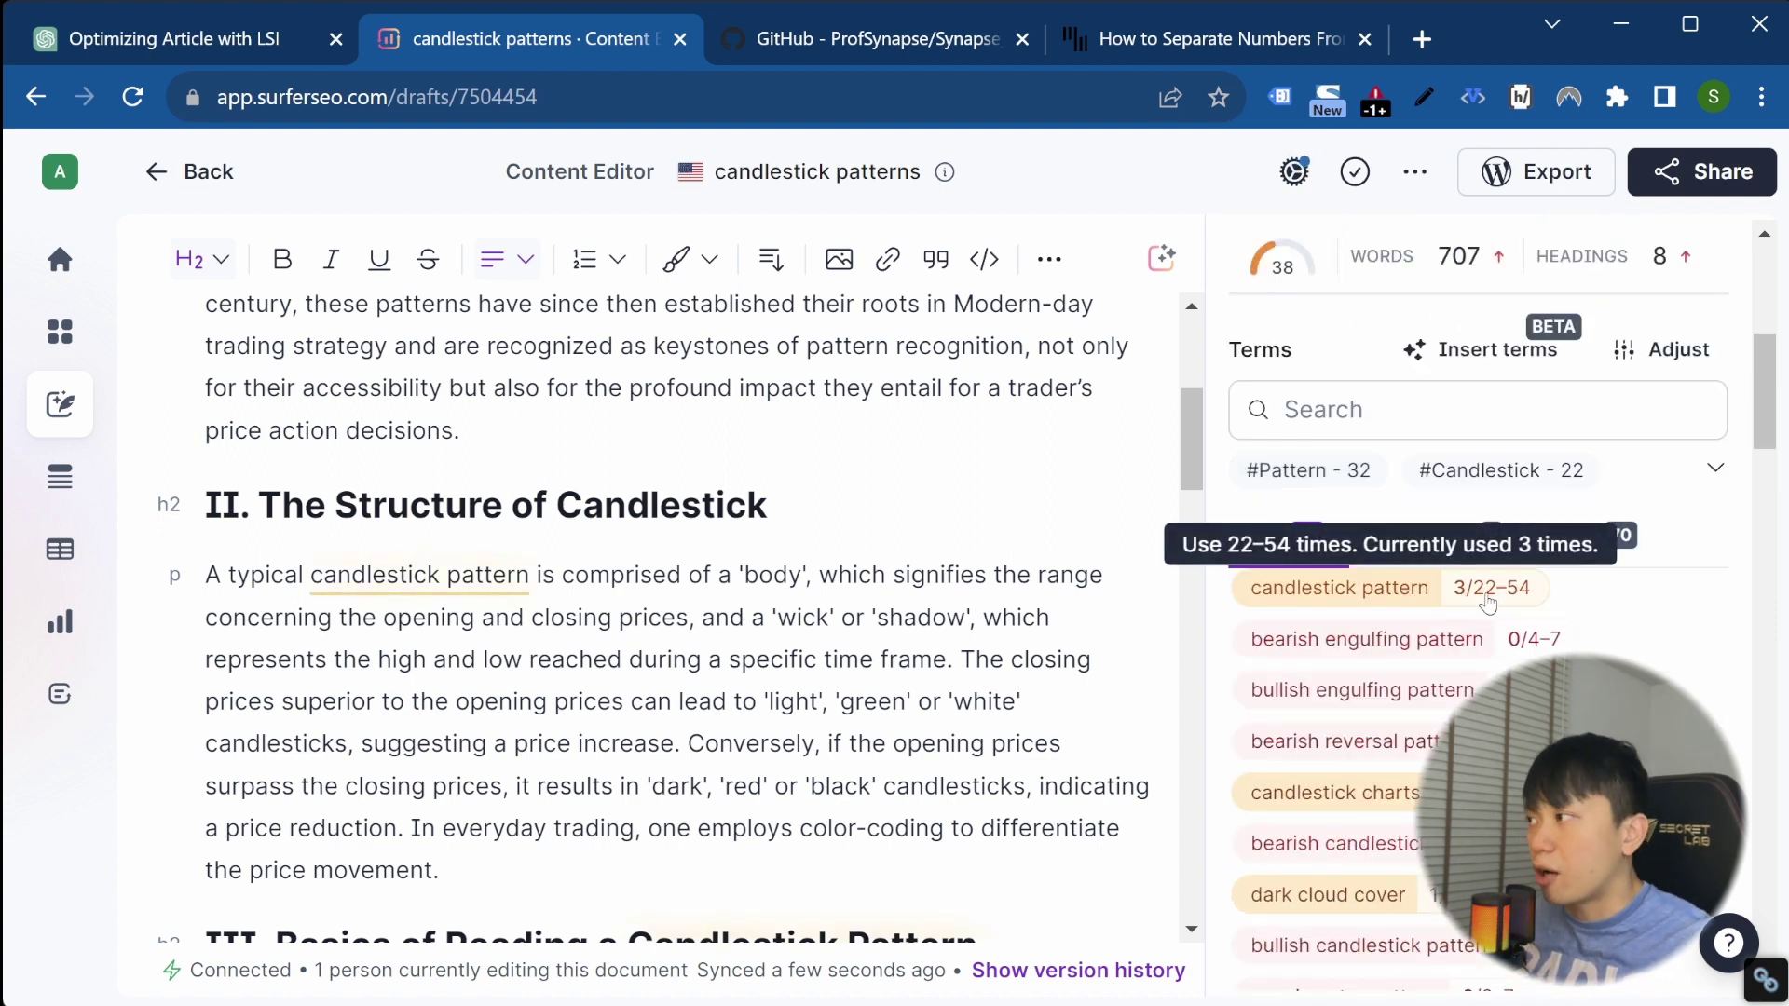
{"action": "scroll", "coordinate": [727, 693], "scroll_direction": "up", "scroll_amount": 5}
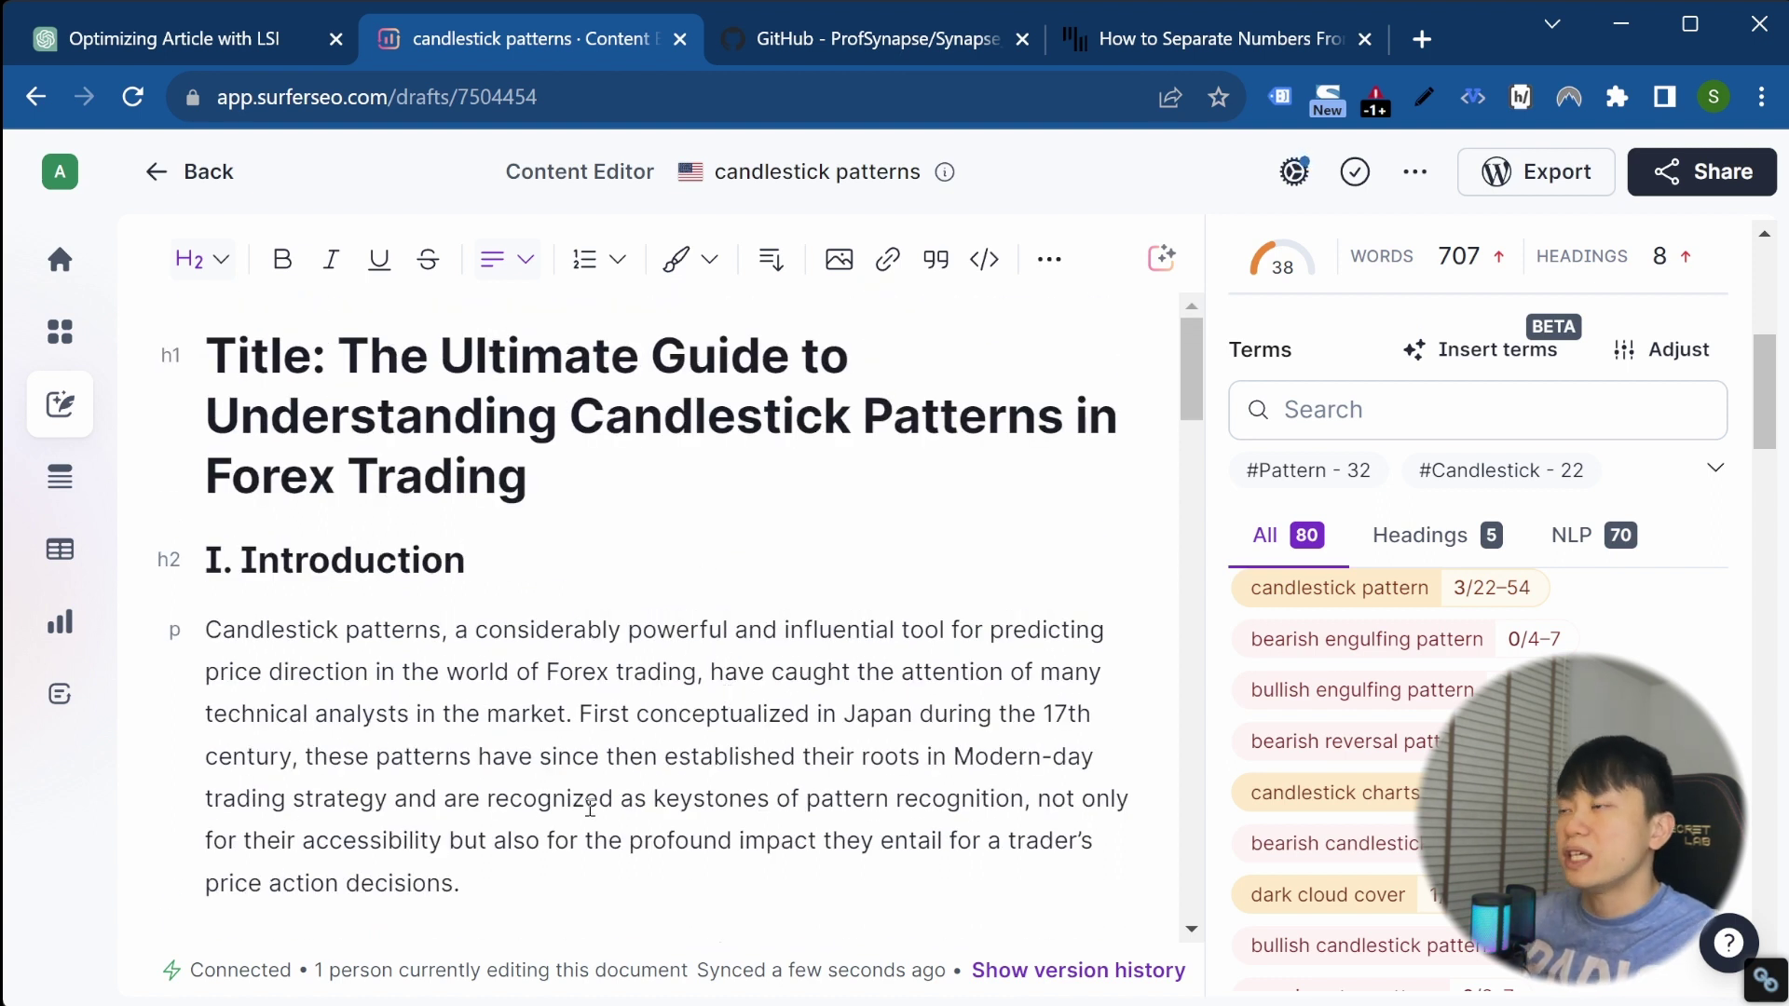
Return to the LSI chat and scroll to the keyword counts: 'candlestick patterns' 13 of 41–87, 'bearish engulfing pattern' 0 of 4–7
{"action": "left_click", "coordinate": [214, 45]}
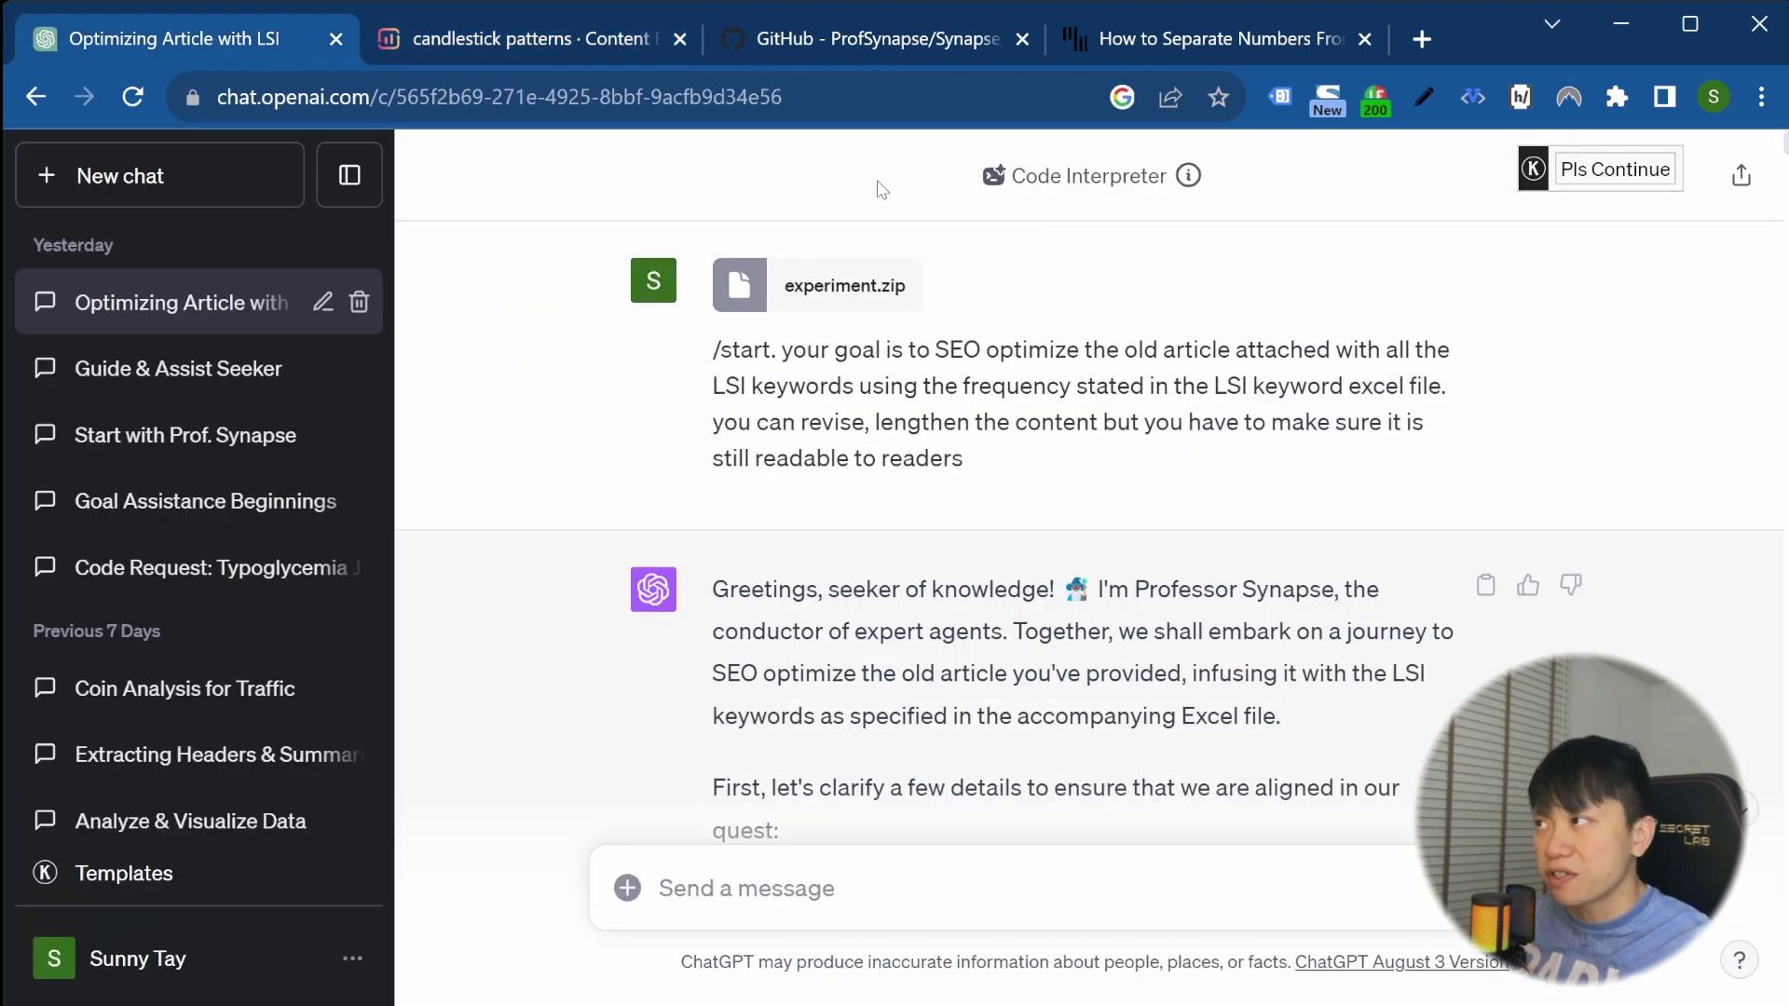
{"action": "scroll", "coordinate": [919, 428], "scroll_direction": "down", "scroll_amount": 3}
{"action": "scroll", "coordinate": [987, 320], "scroll_direction": "up", "scroll_amount": 3}
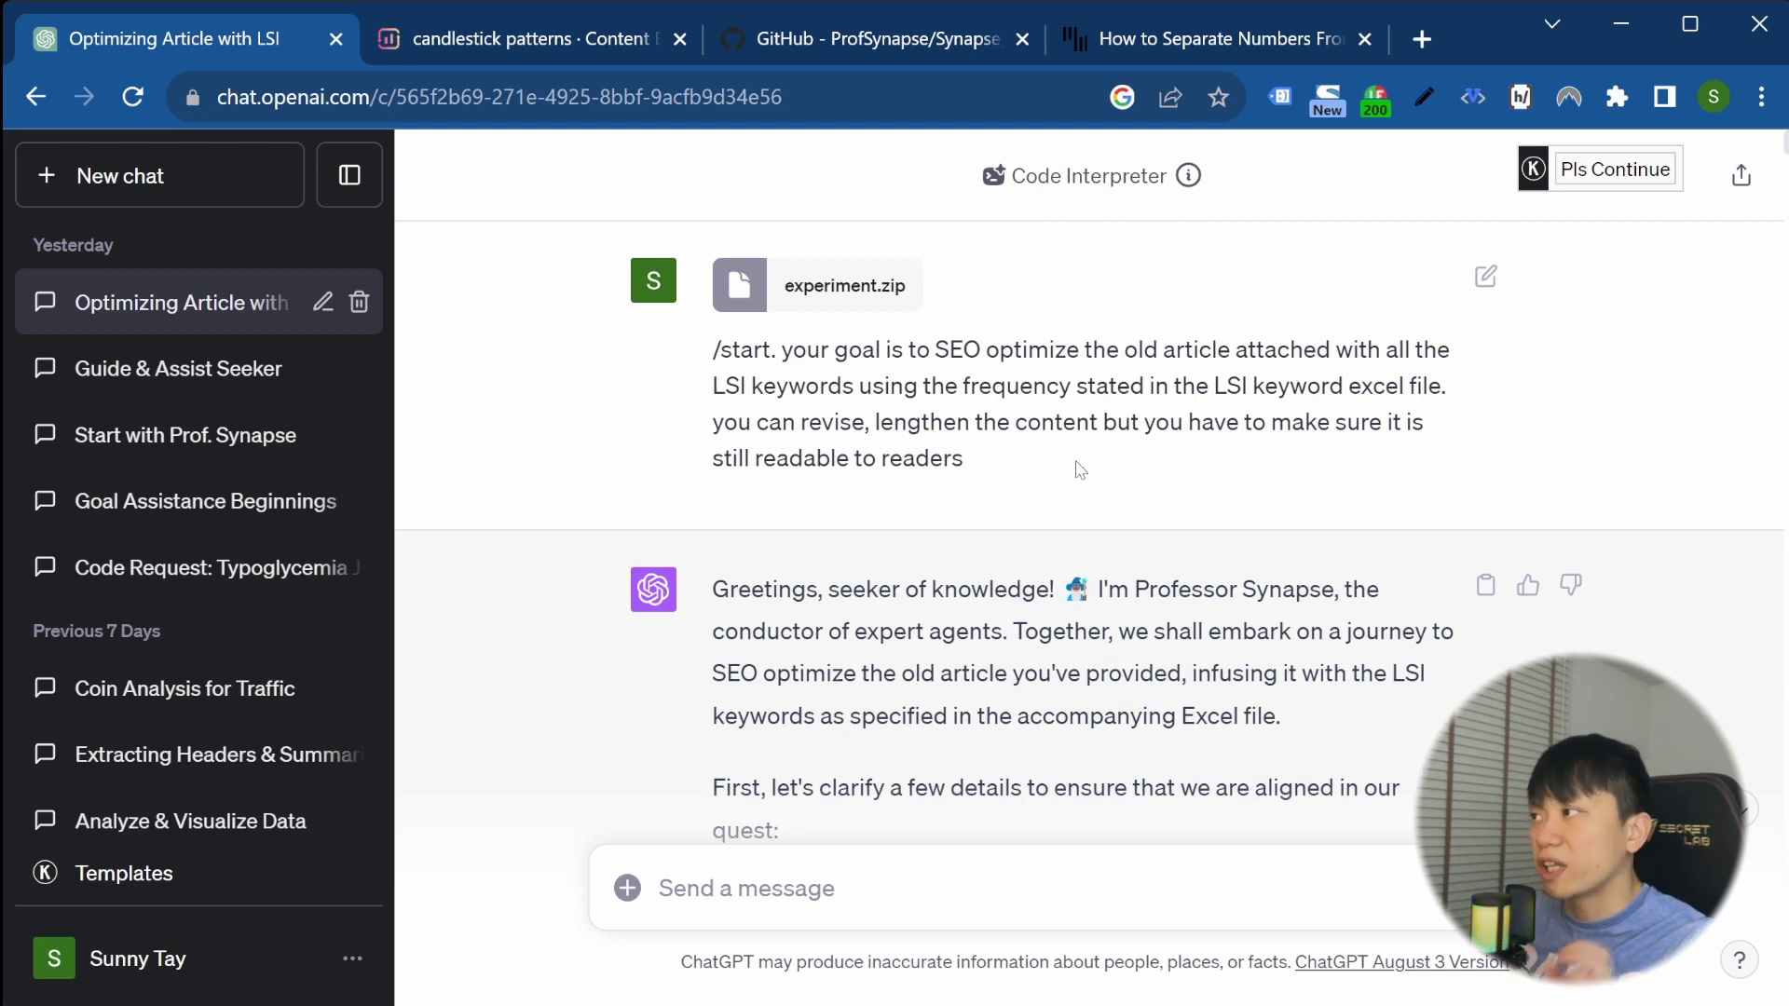
{"action": "scroll", "coordinate": [1079, 469], "scroll_direction": "down", "scroll_amount": 10}
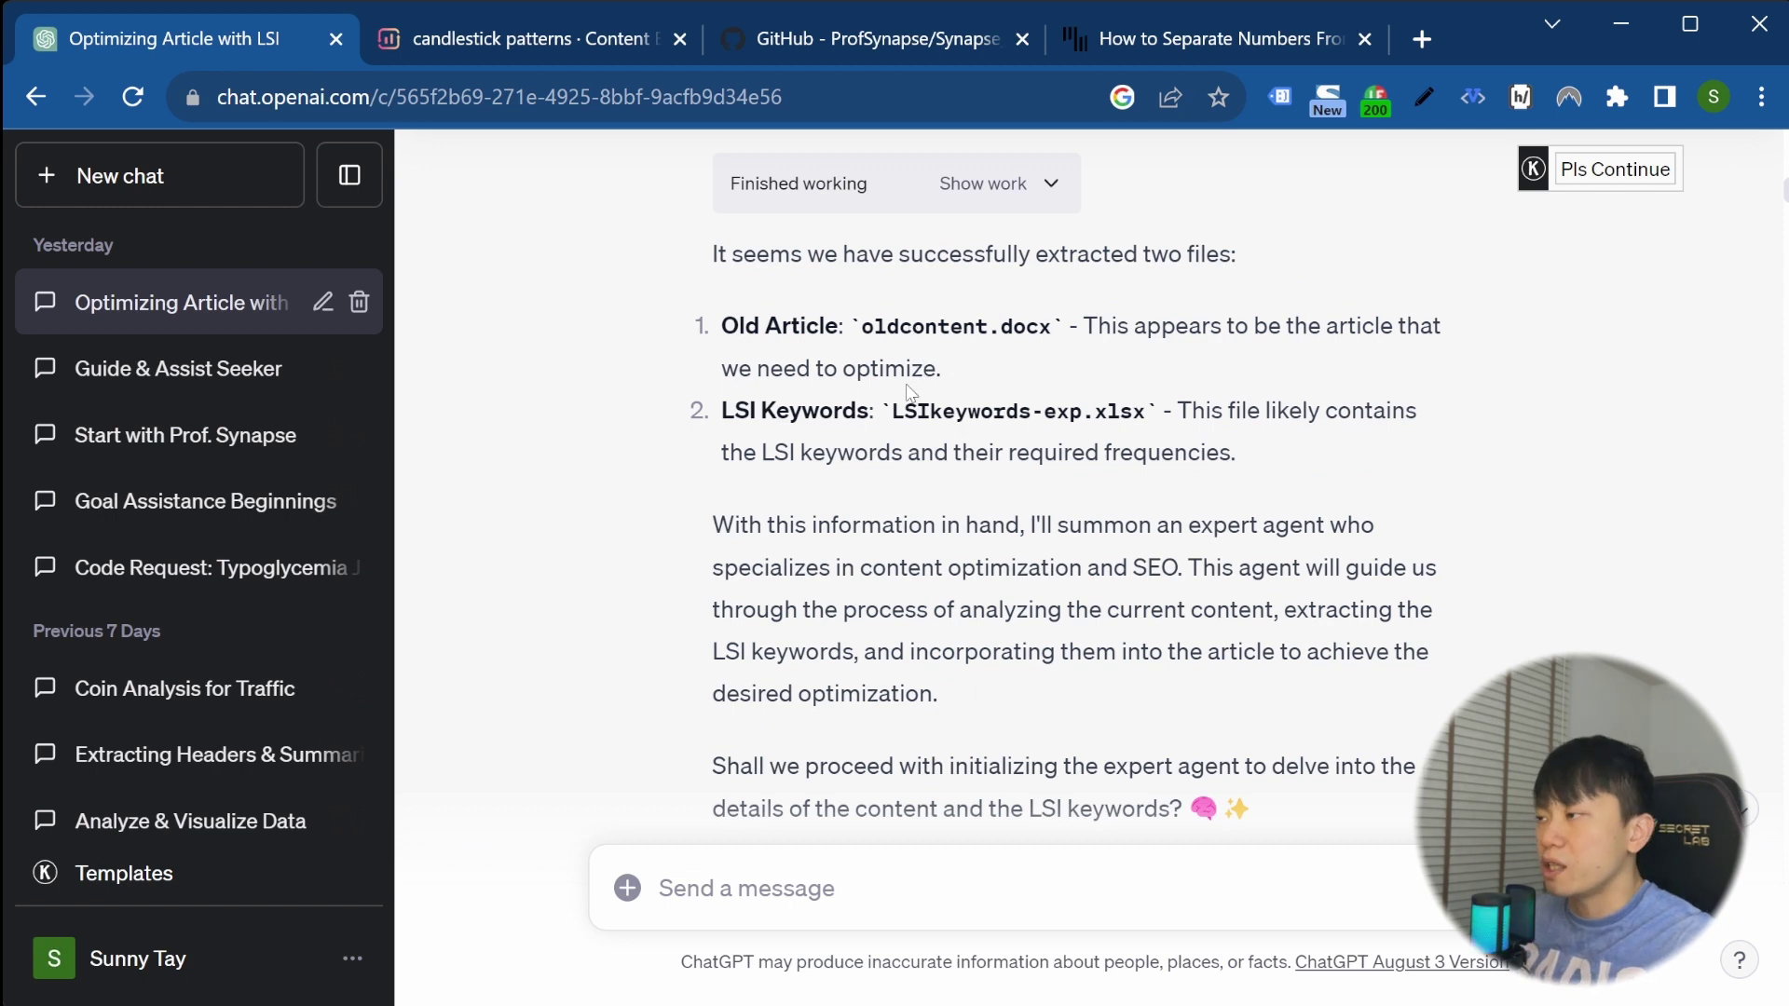
{"action": "scroll", "coordinate": [909, 391], "scroll_direction": "down", "scroll_amount": 7}
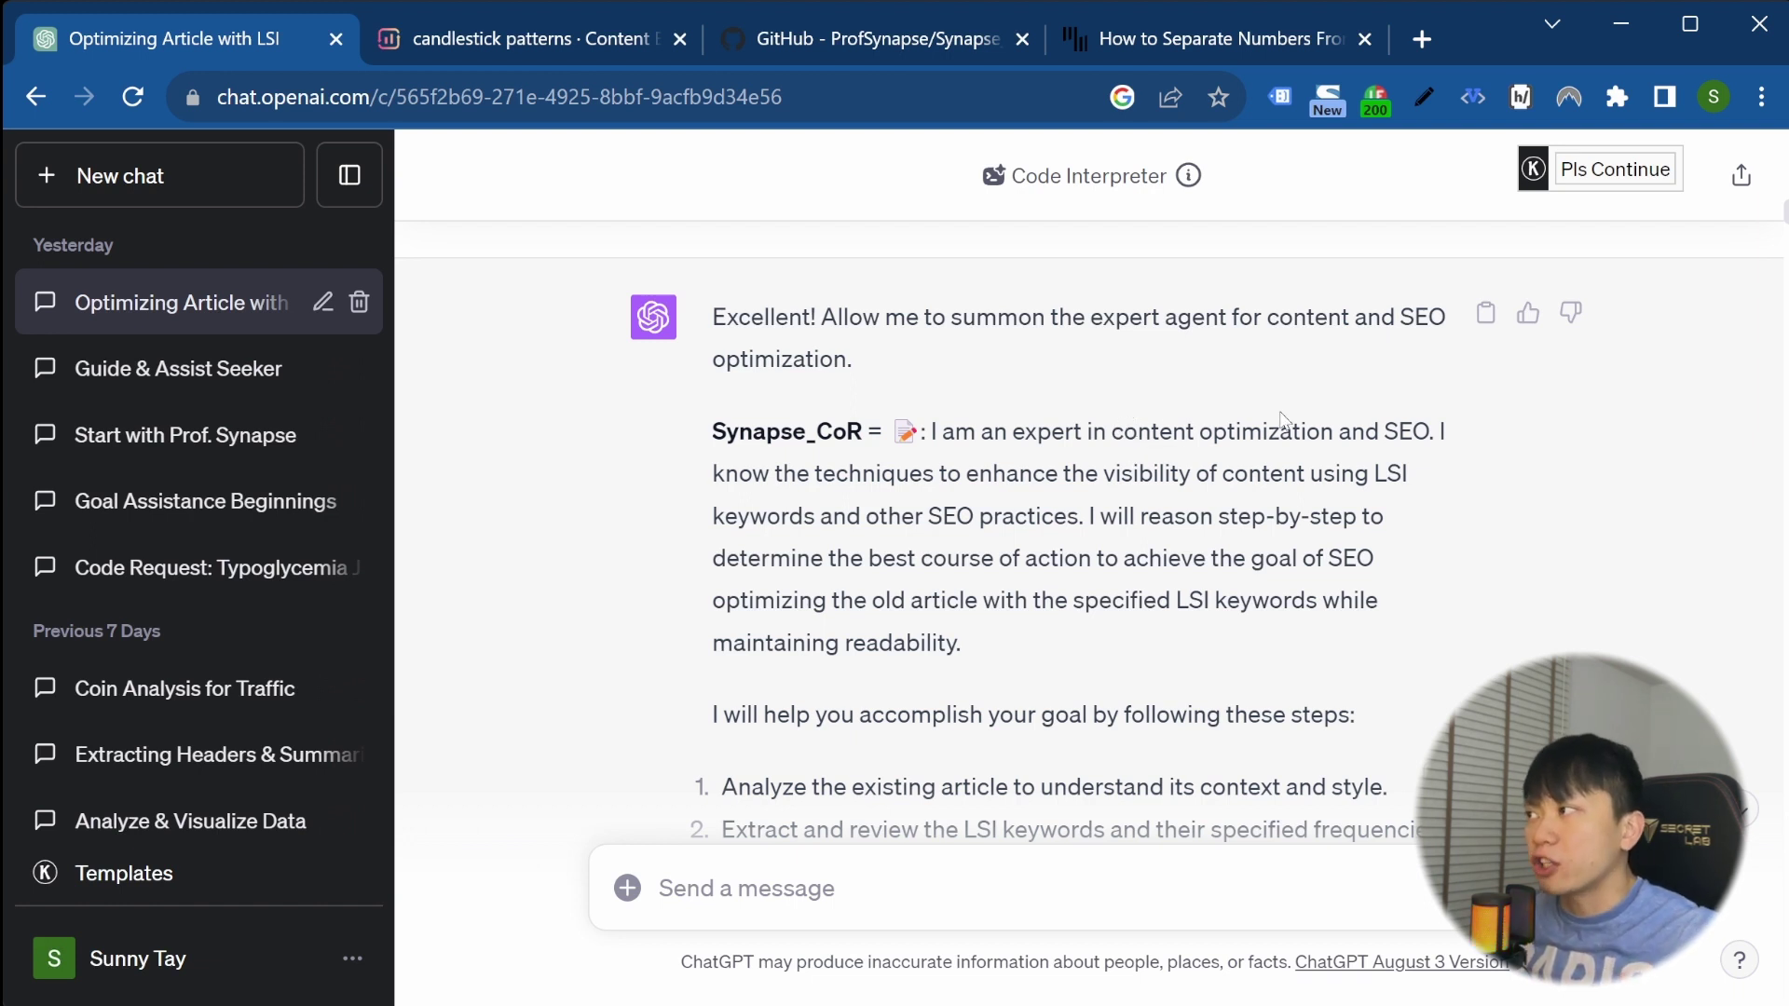
{"action": "scroll", "coordinate": [902, 358], "scroll_direction": "down", "scroll_amount": 3}
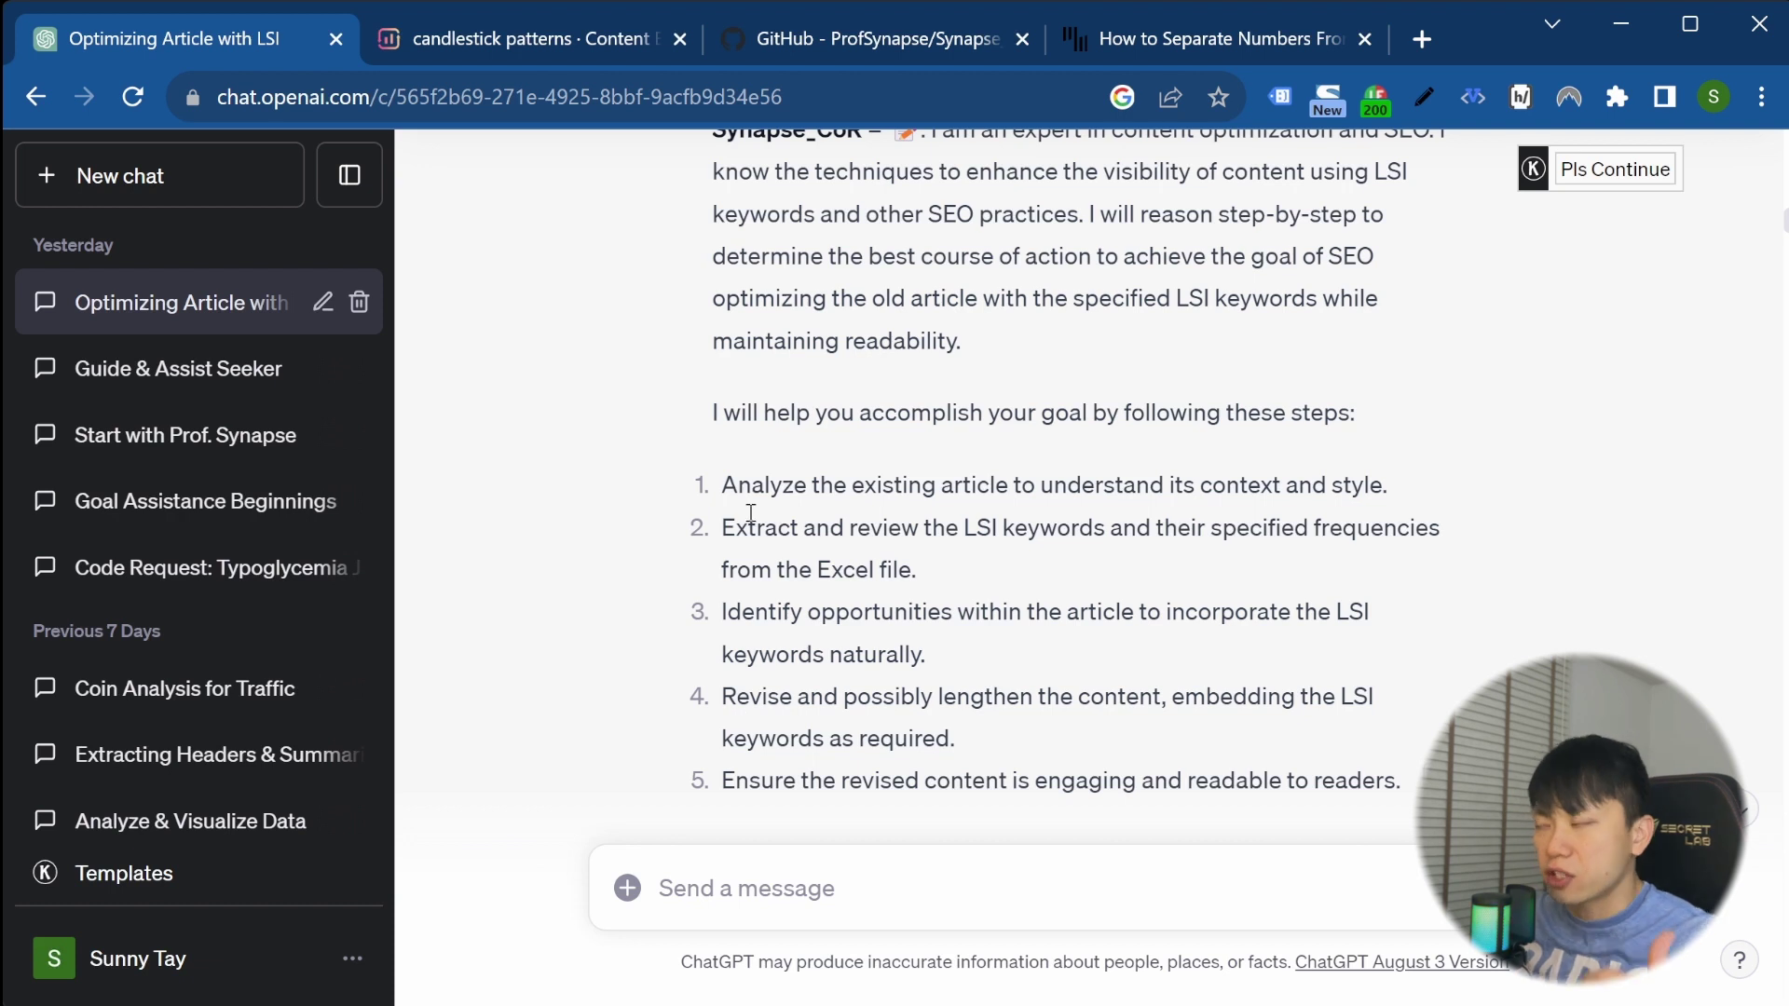
{"action": "scroll", "coordinate": [801, 511], "scroll_direction": "down", "scroll_amount": 10}
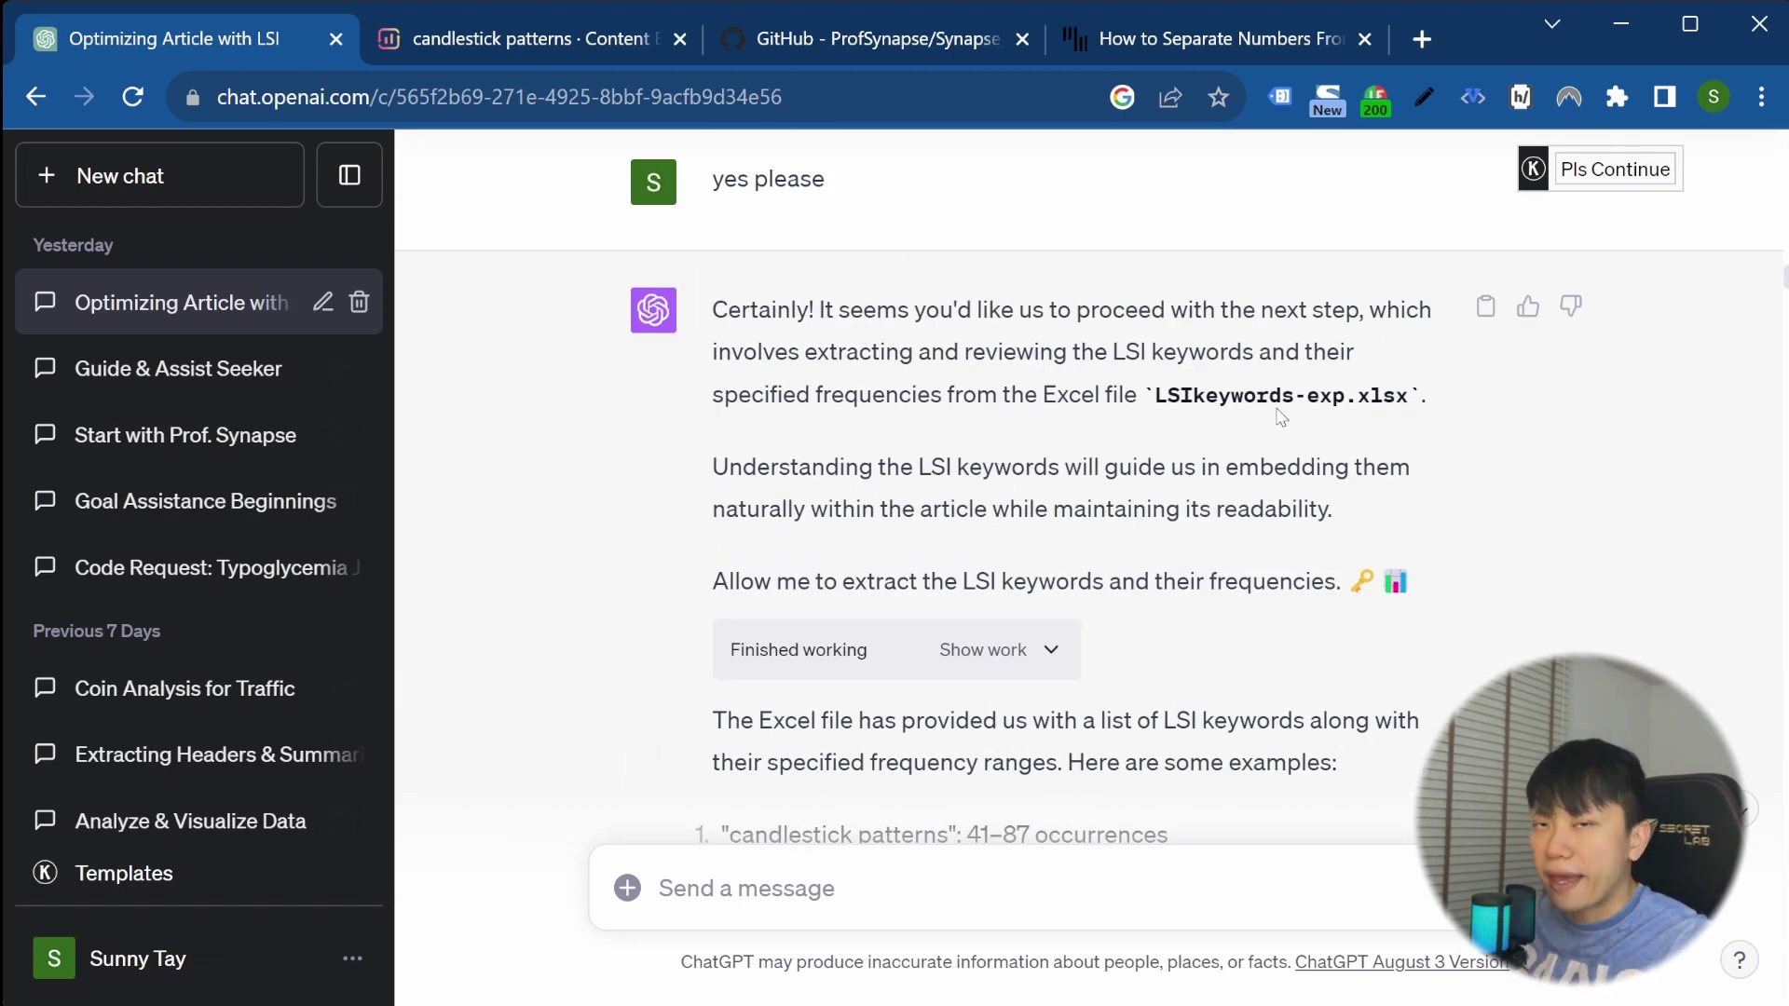
{"action": "scroll", "coordinate": [1281, 417], "scroll_direction": "down", "scroll_amount": 3}
{"action": "left_click_drag", "start_coordinate": [964, 531], "coordinate": [1168, 531]}
{"action": "scroll", "coordinate": [1168, 531], "scroll_direction": "down", "scroll_amount": 2}
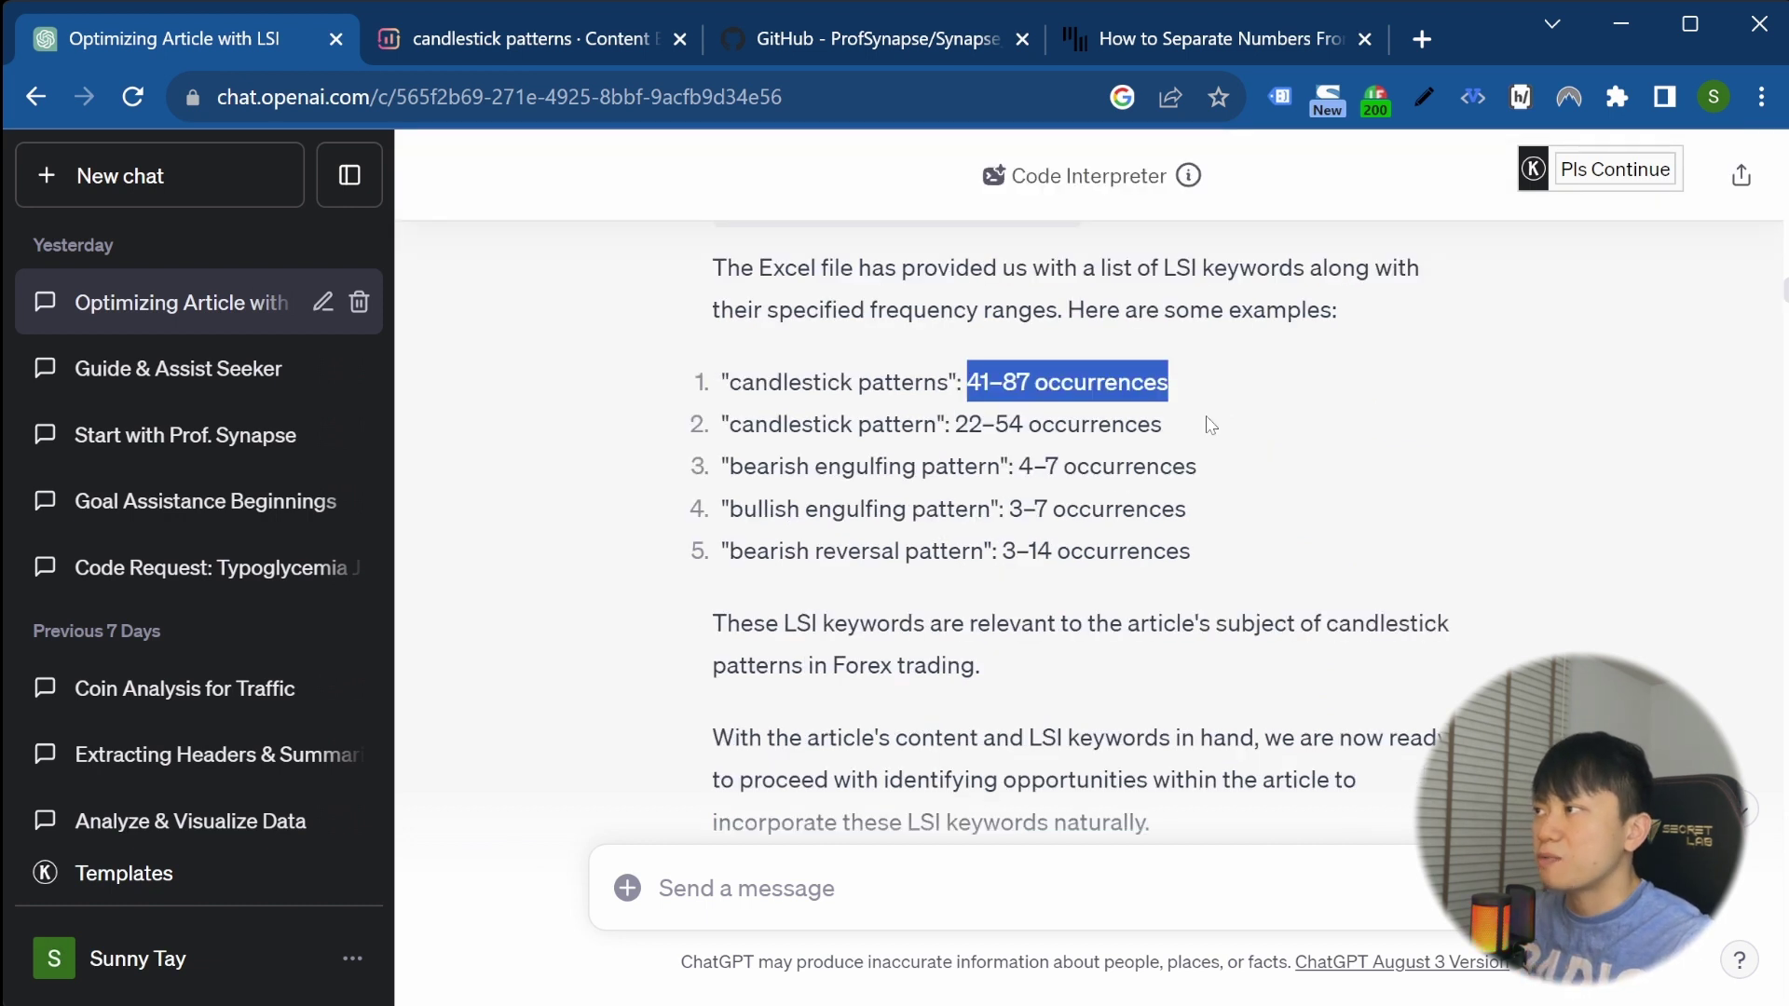
{"action": "scroll", "coordinate": [913, 533], "scroll_direction": "down", "scroll_amount": 3}
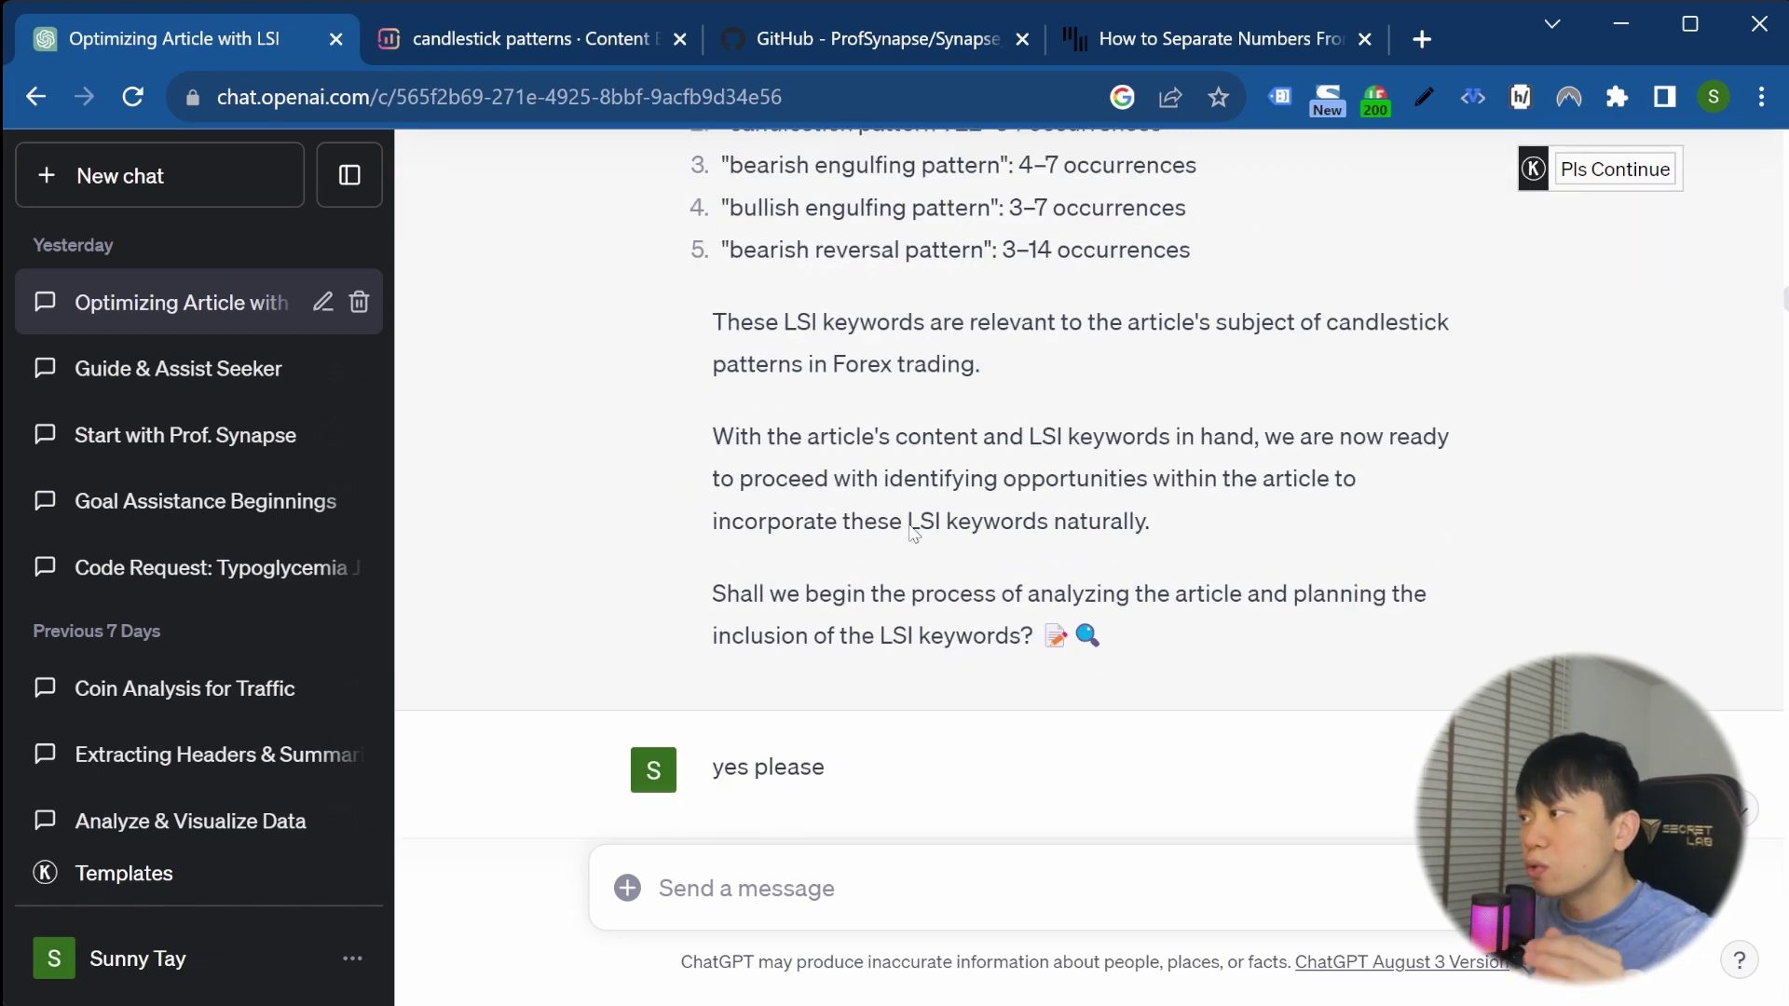
{"action": "scroll", "coordinate": [913, 533], "scroll_direction": "down", "scroll_amount": 9}
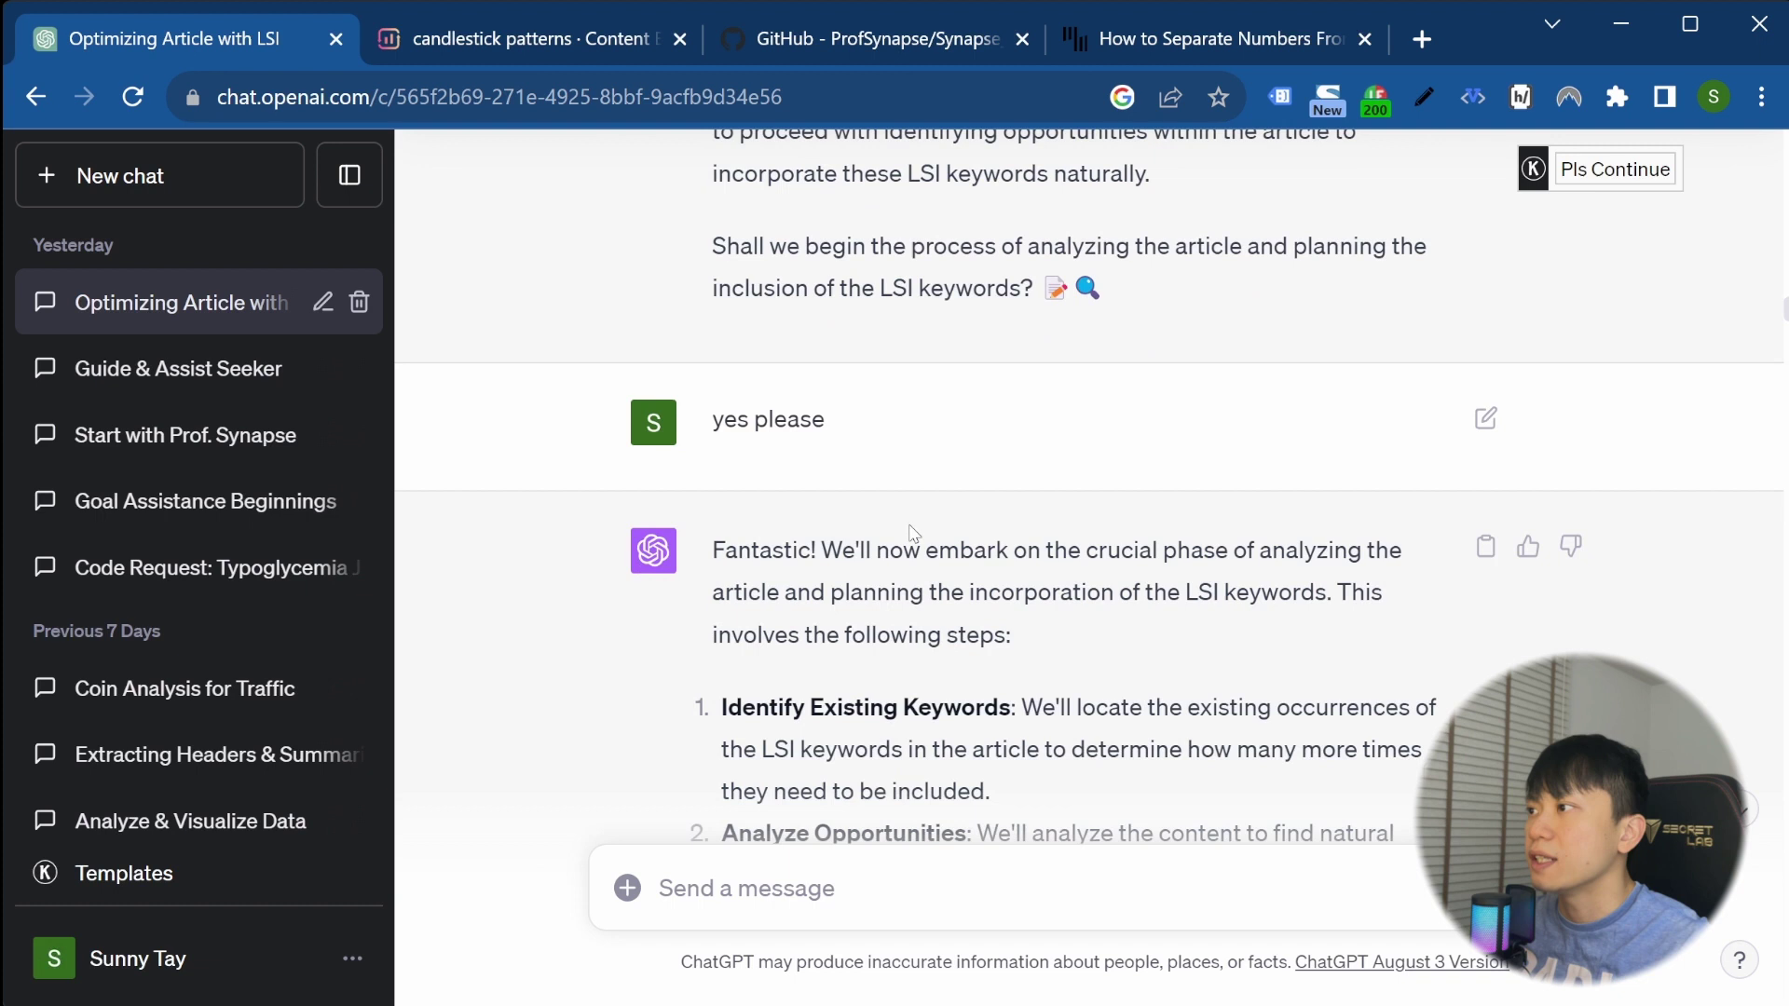
{"action": "scroll", "coordinate": [911, 525], "scroll_direction": "up", "scroll_amount": 2}
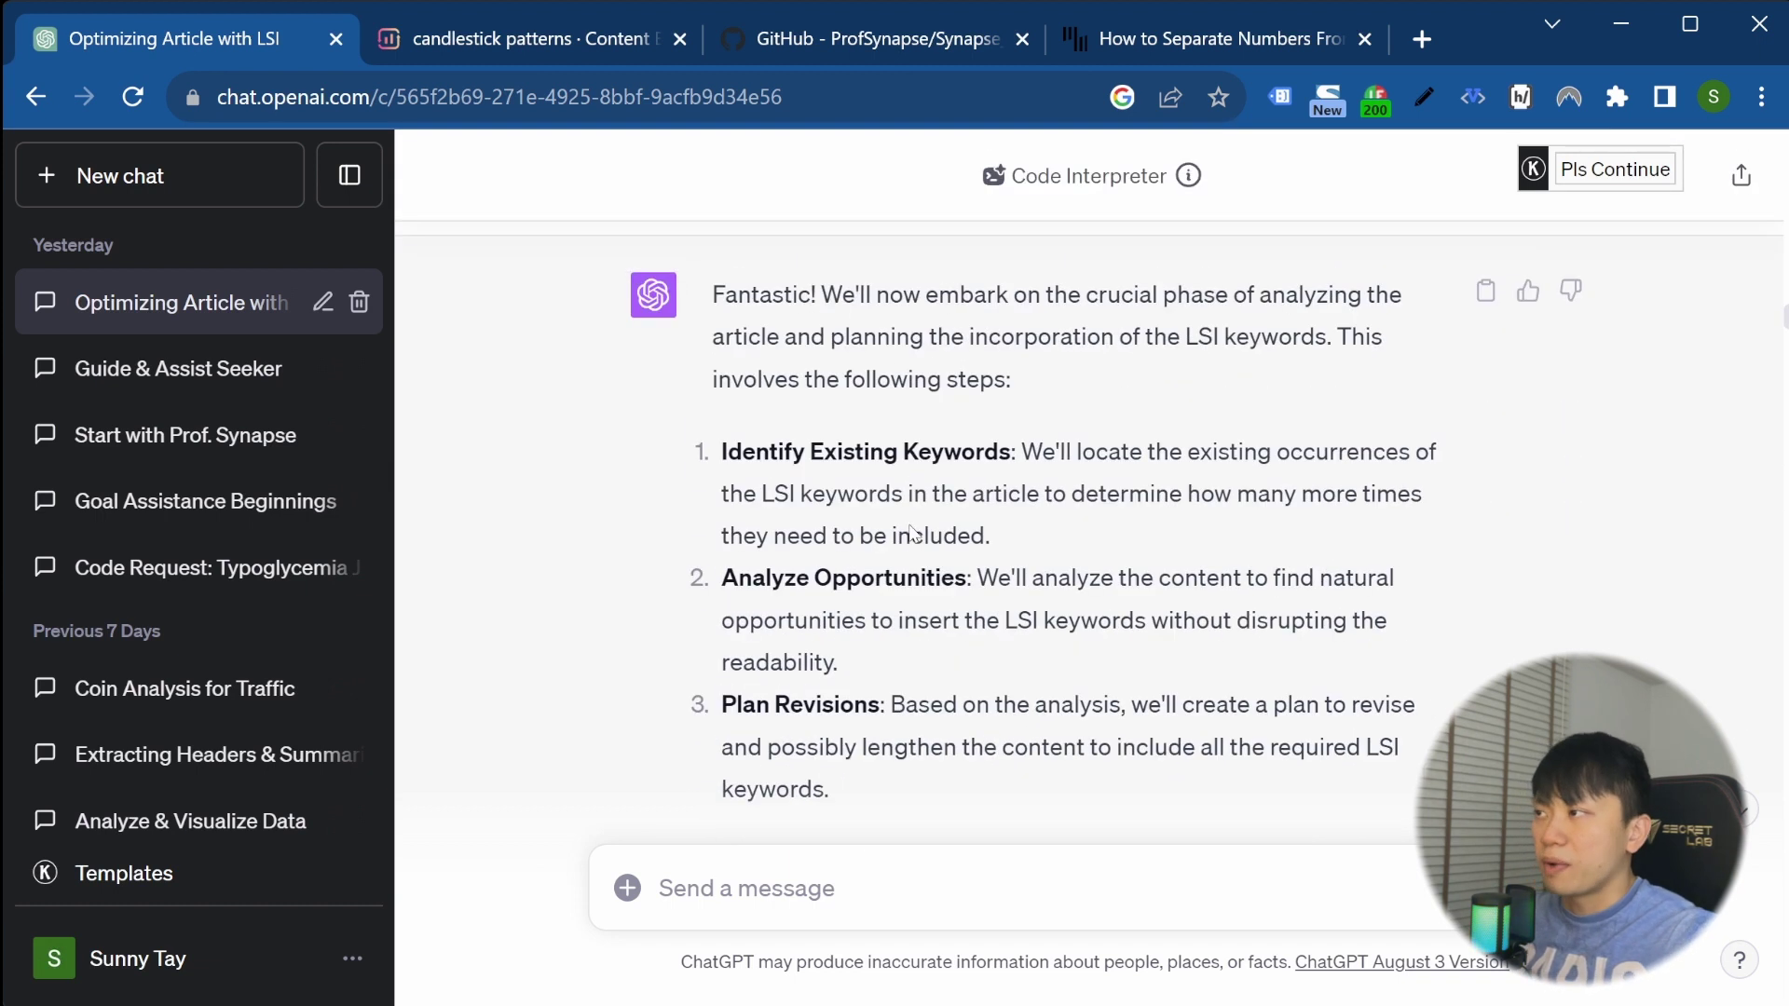
{"action": "scroll", "coordinate": [858, 485], "scroll_direction": "down", "scroll_amount": 4}
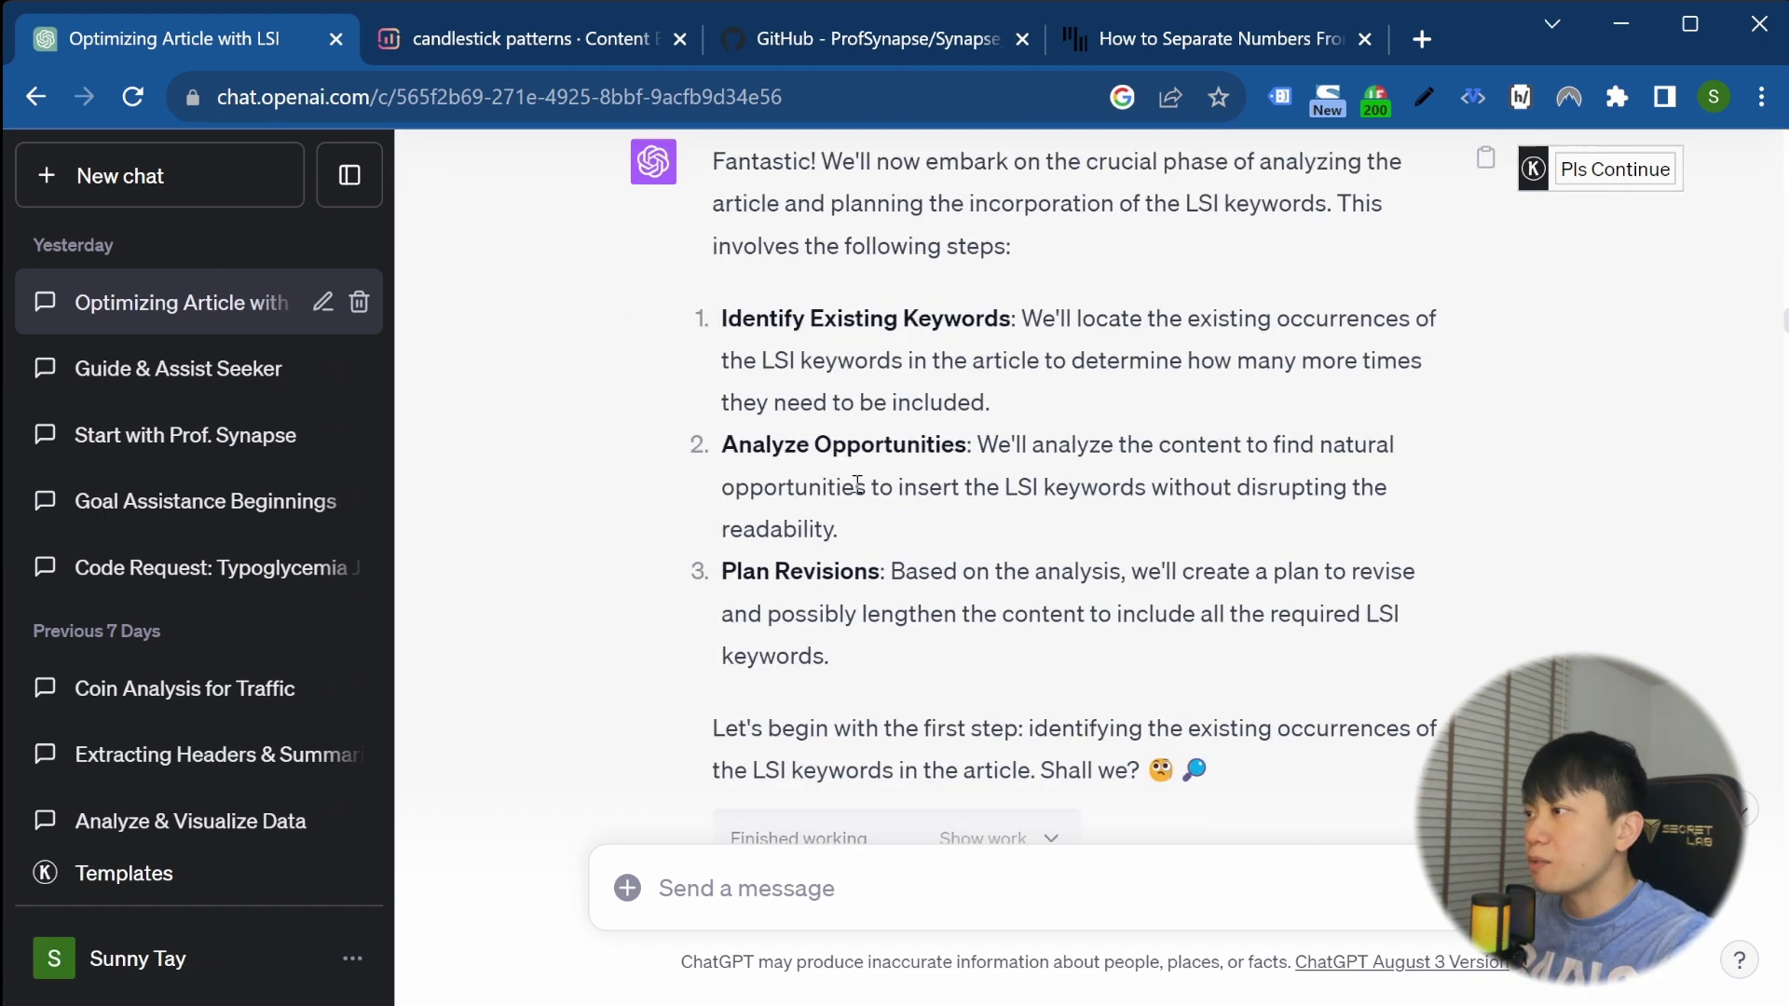
{"action": "scroll", "coordinate": [857, 483], "scroll_direction": "down", "scroll_amount": 3}
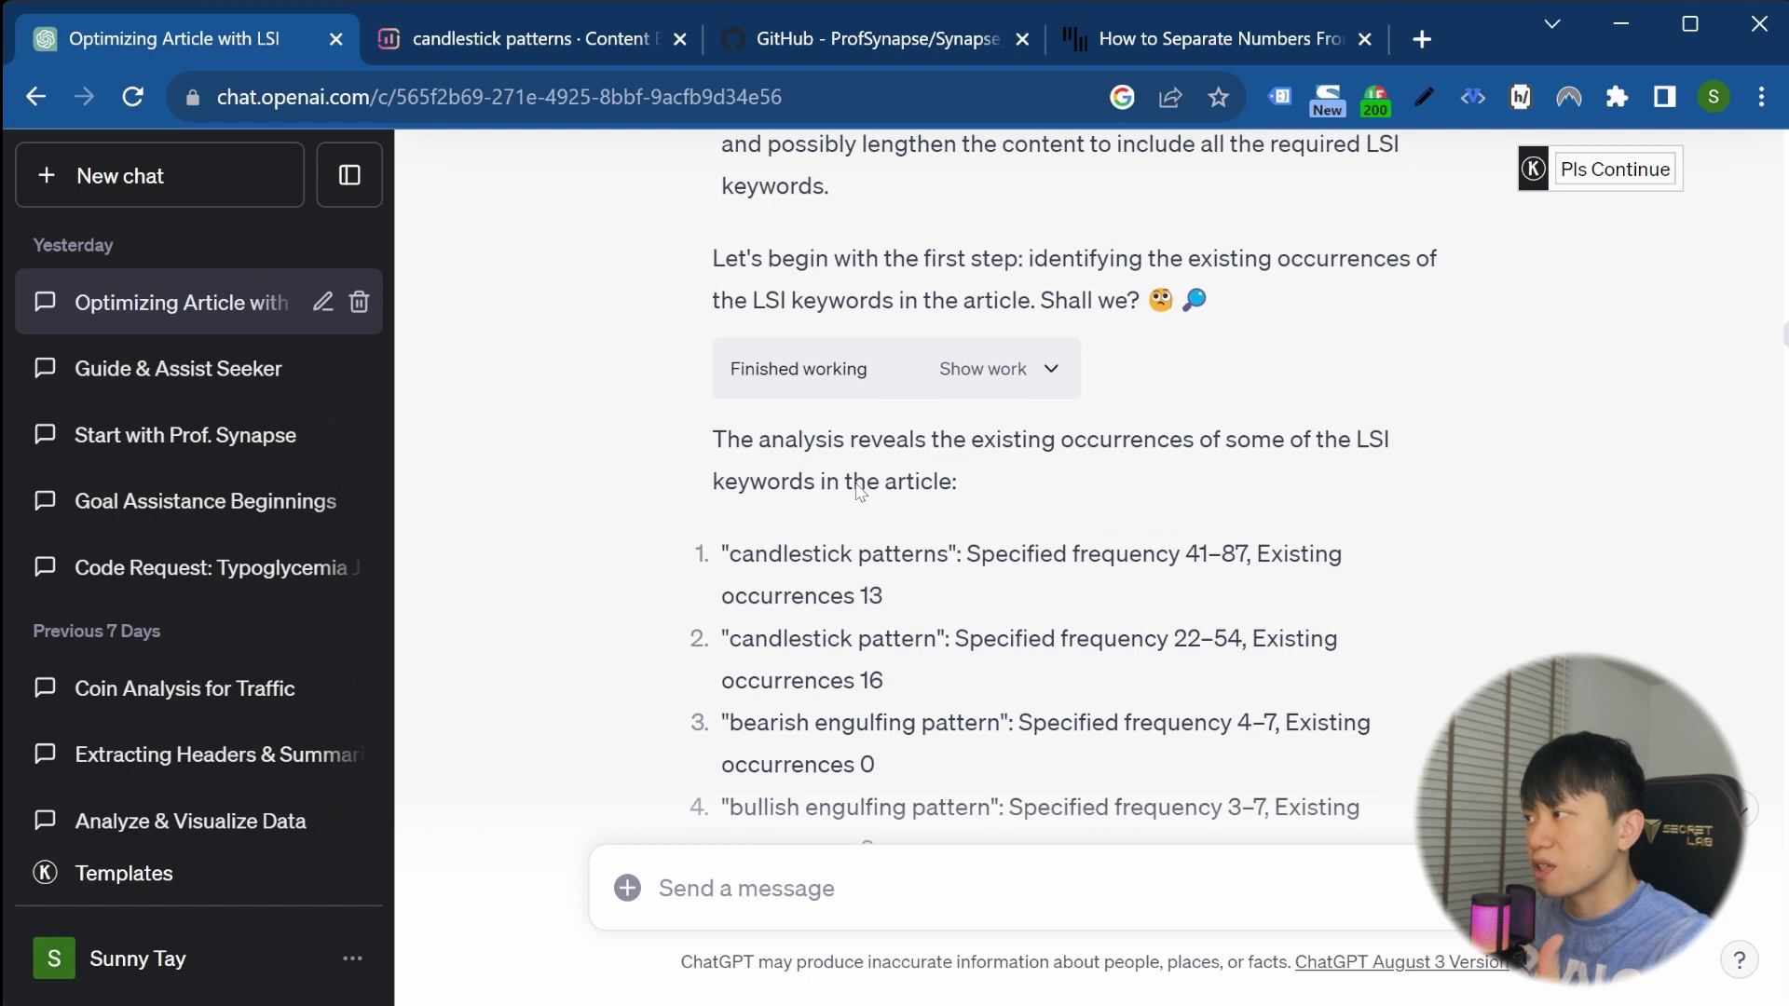
Highlight ChatGPT's rewritten candlestick paragraphs, through 'Reading a candlestick pattern', for copying
{"action": "scroll", "coordinate": [859, 494], "scroll_direction": "down", "scroll_amount": 15}
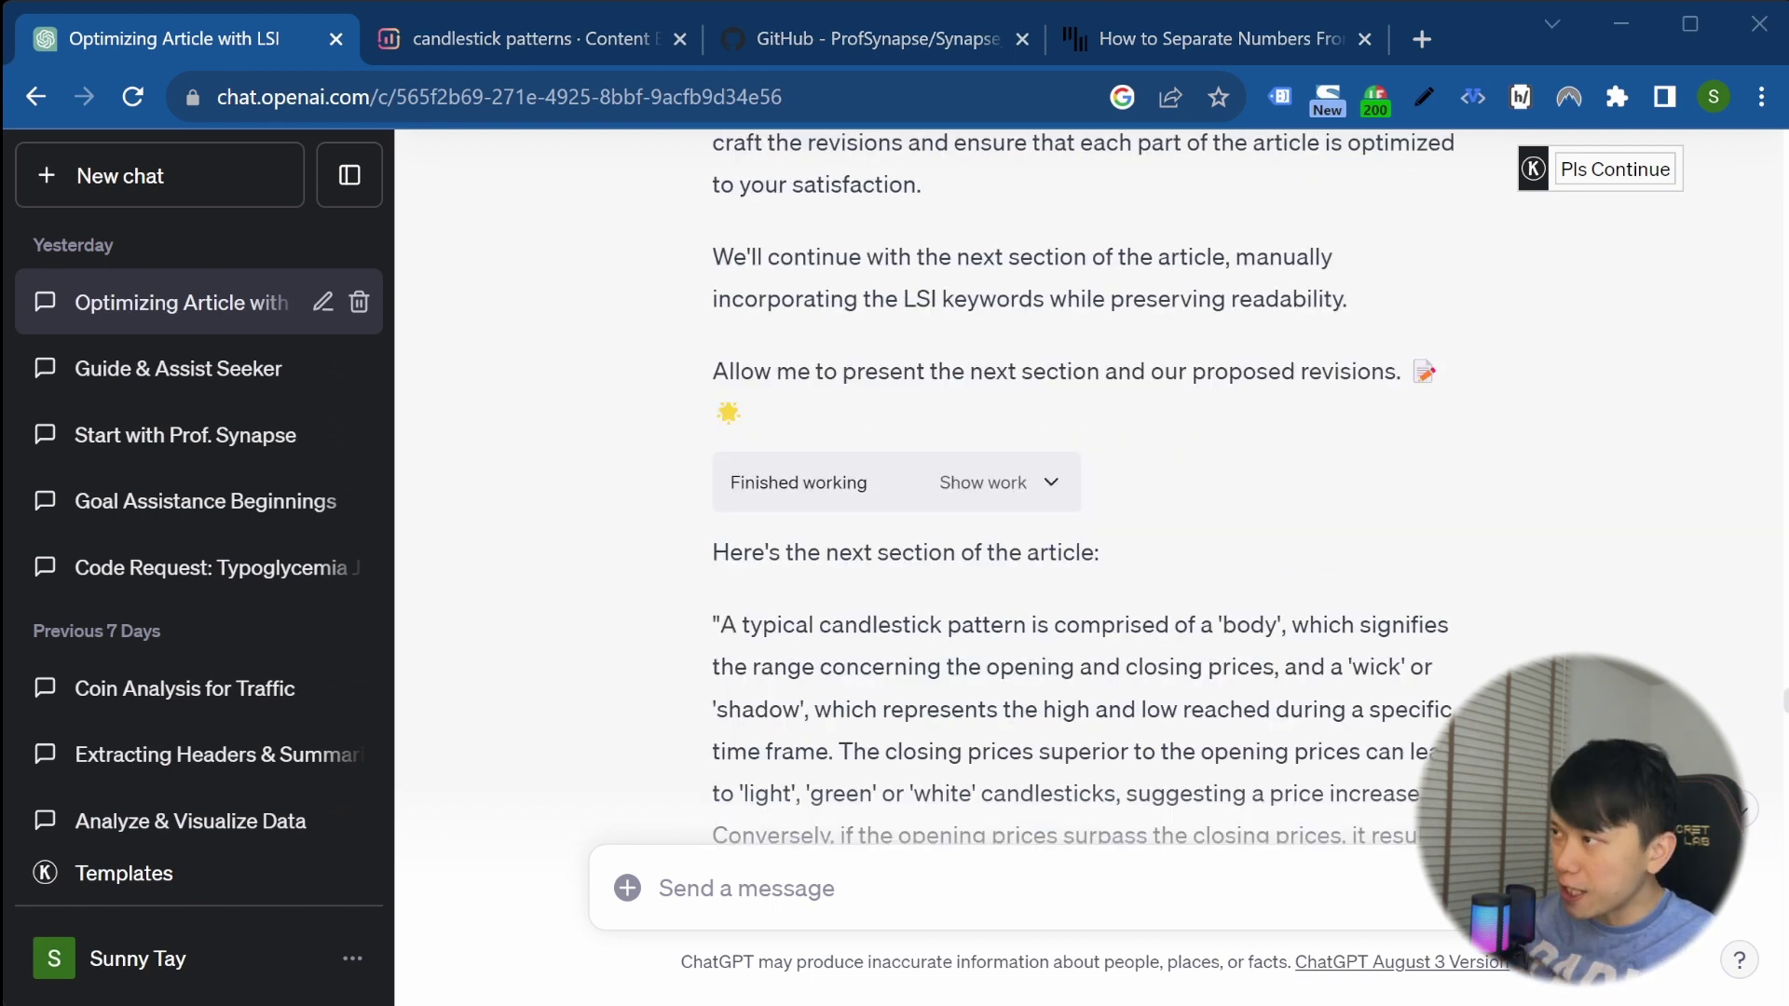
{"action": "left_click_drag", "start_coordinate": [720, 322], "coordinate": [832, 671]}
{"action": "scroll", "coordinate": [850, 465], "scroll_direction": "down", "scroll_amount": 10}
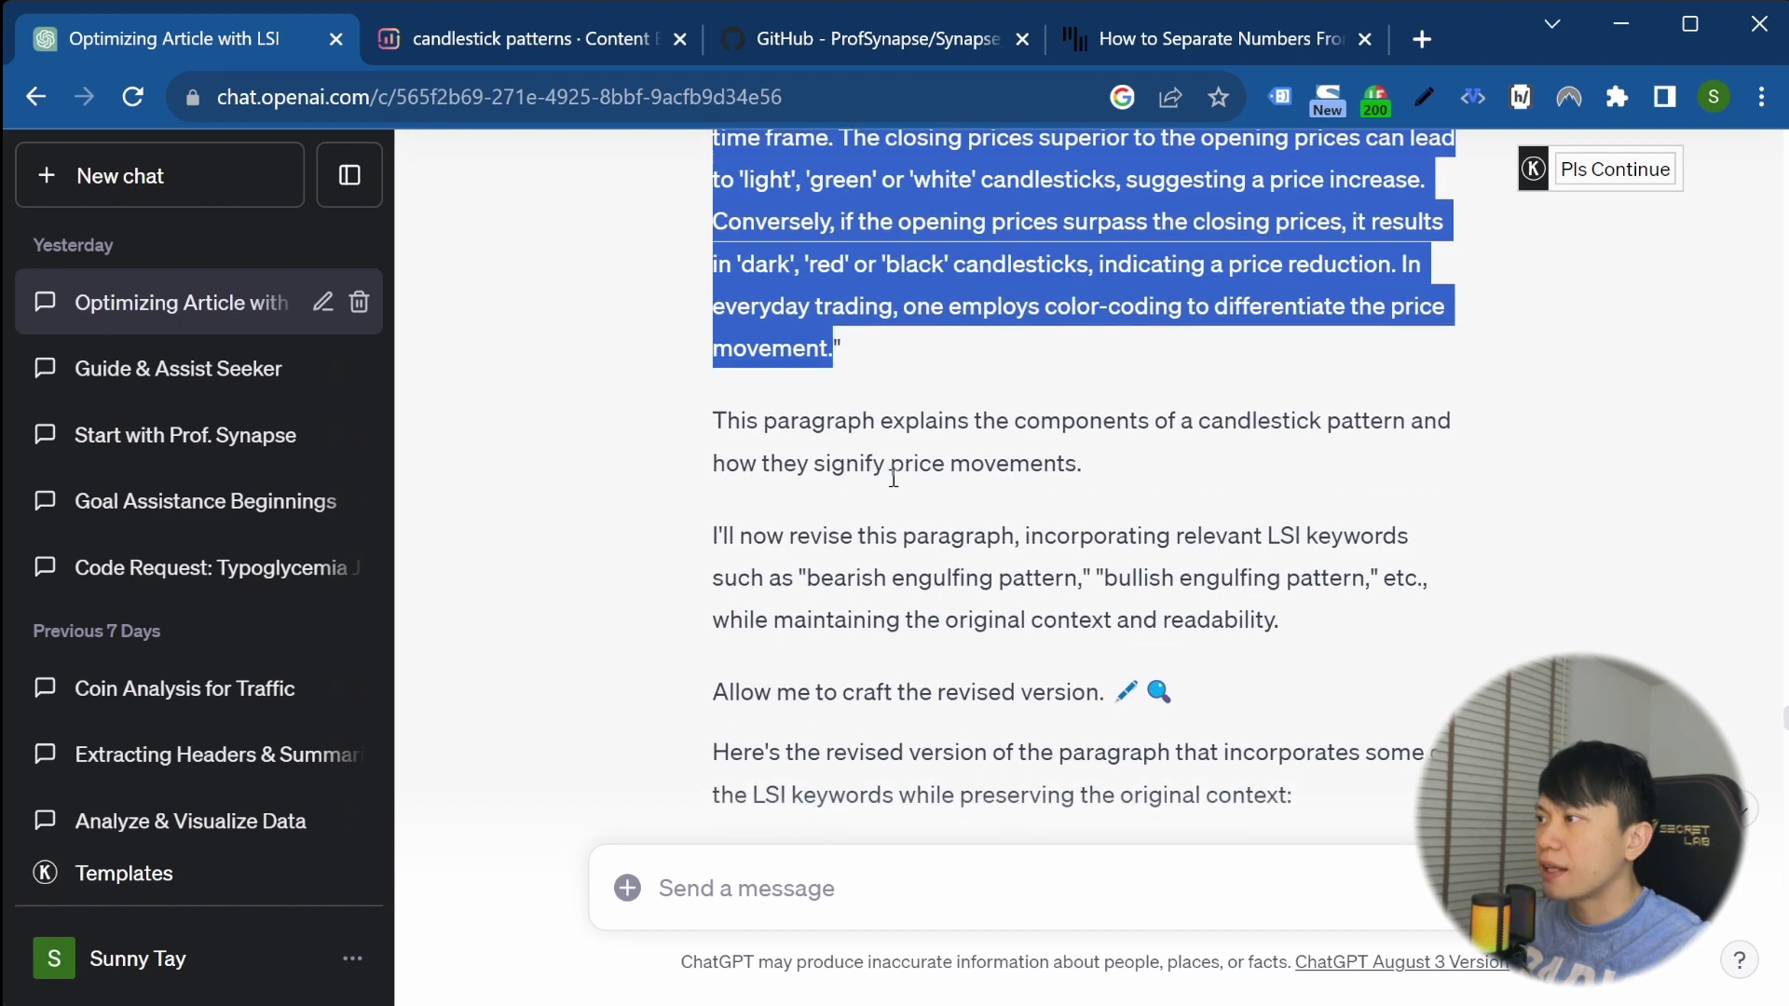
{"action": "scroll", "coordinate": [850, 465], "scroll_direction": "down", "scroll_amount": 1}
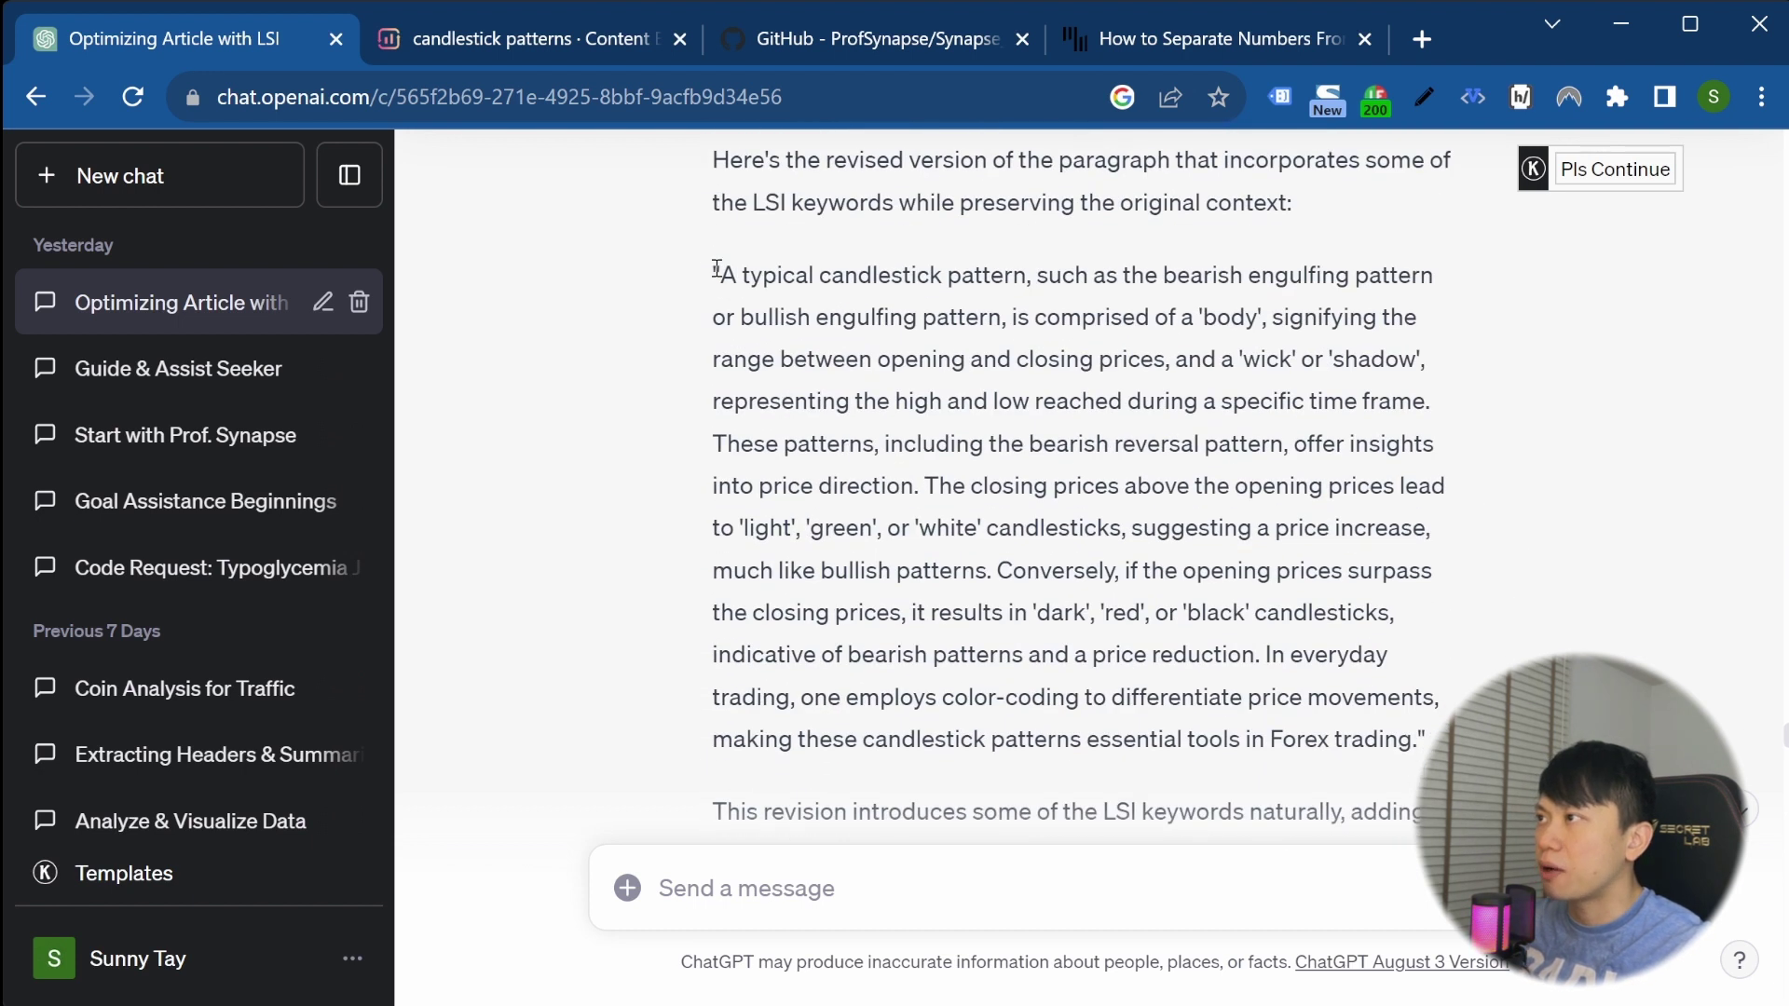
{"action": "left_click_drag", "start_coordinate": [719, 275], "coordinate": [1417, 741]}
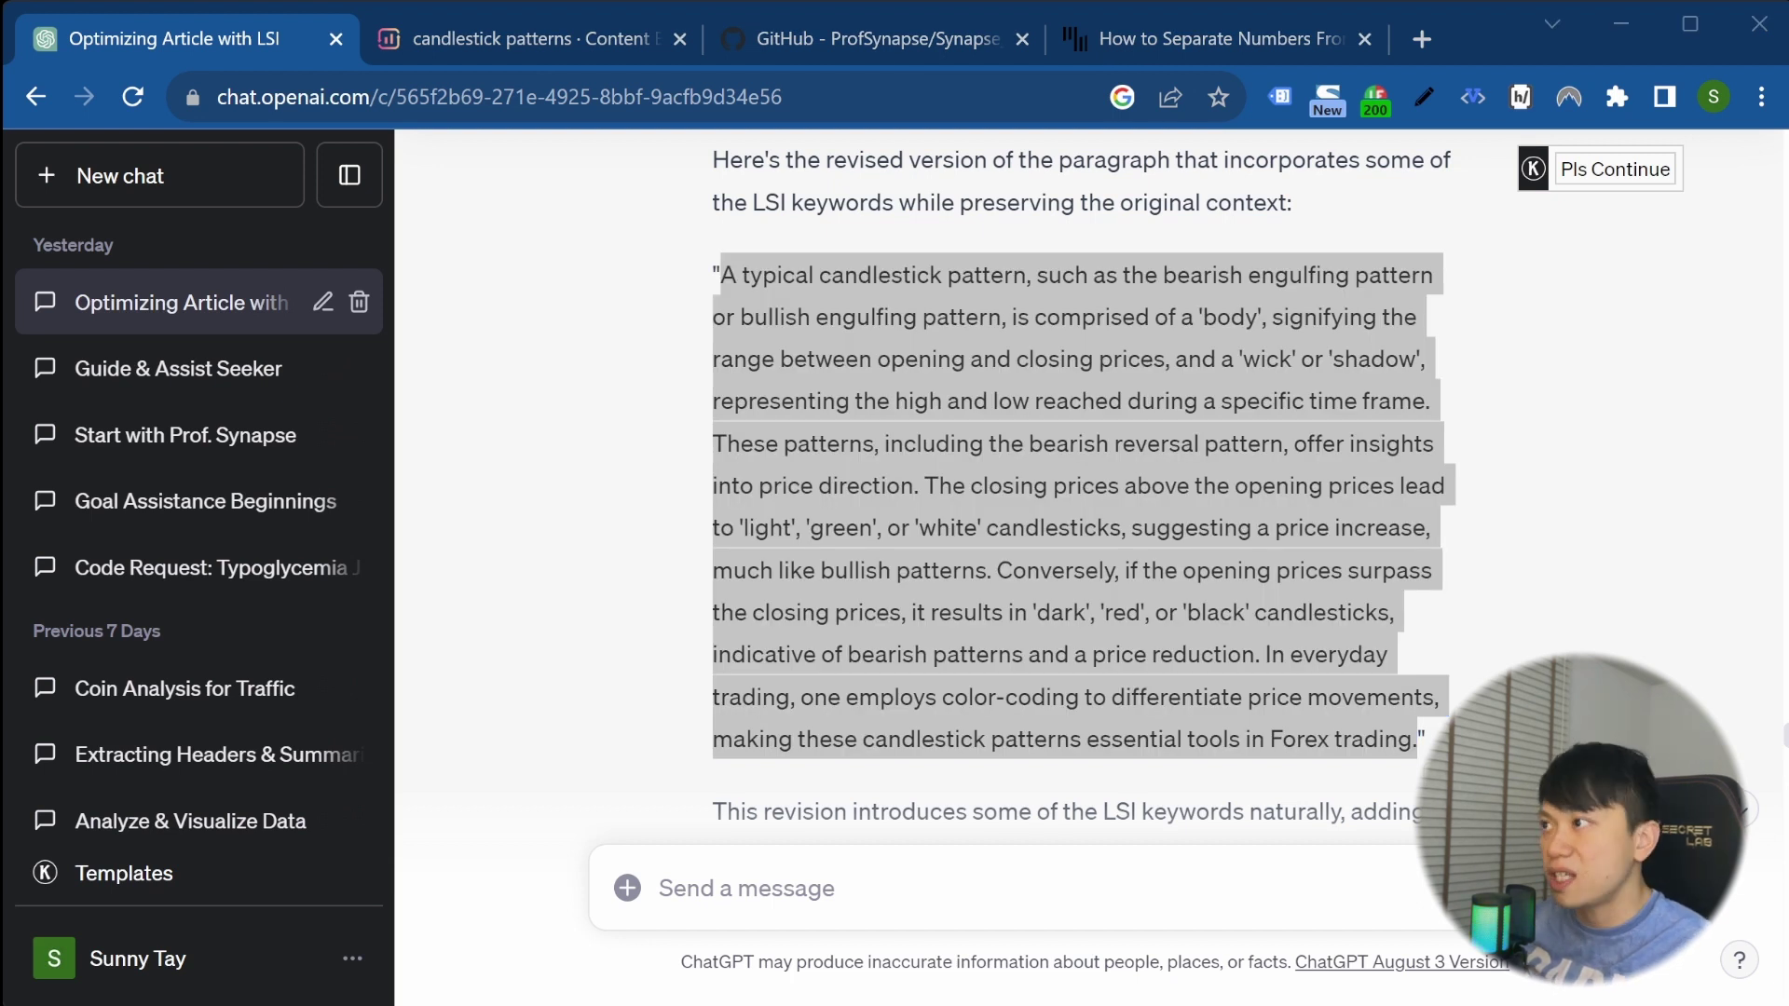
{"action": "scroll", "coordinate": [1084, 484], "scroll_direction": "down", "scroll_amount": 10}
{"action": "left_click_drag", "start_coordinate": [720, 214], "coordinate": [1156, 411]}
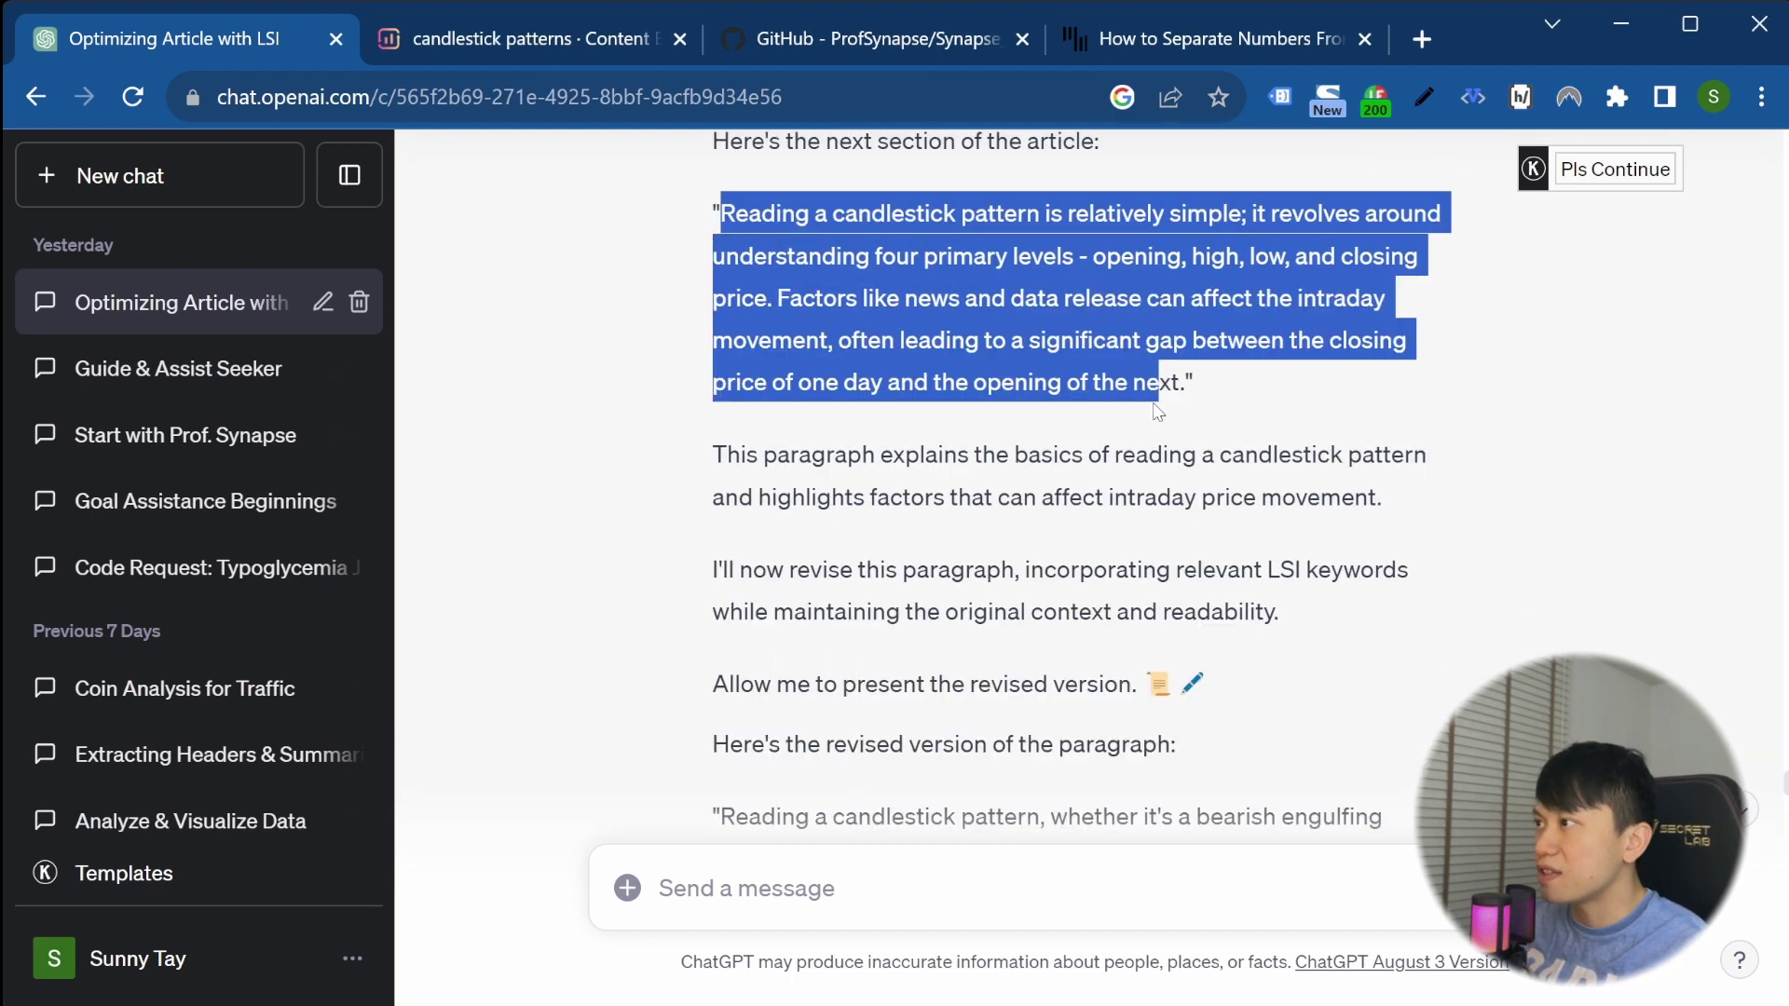
{"action": "left_click", "coordinate": [1200, 389]}
{"action": "scroll", "coordinate": [1200, 390], "scroll_direction": "down", "scroll_amount": 5}
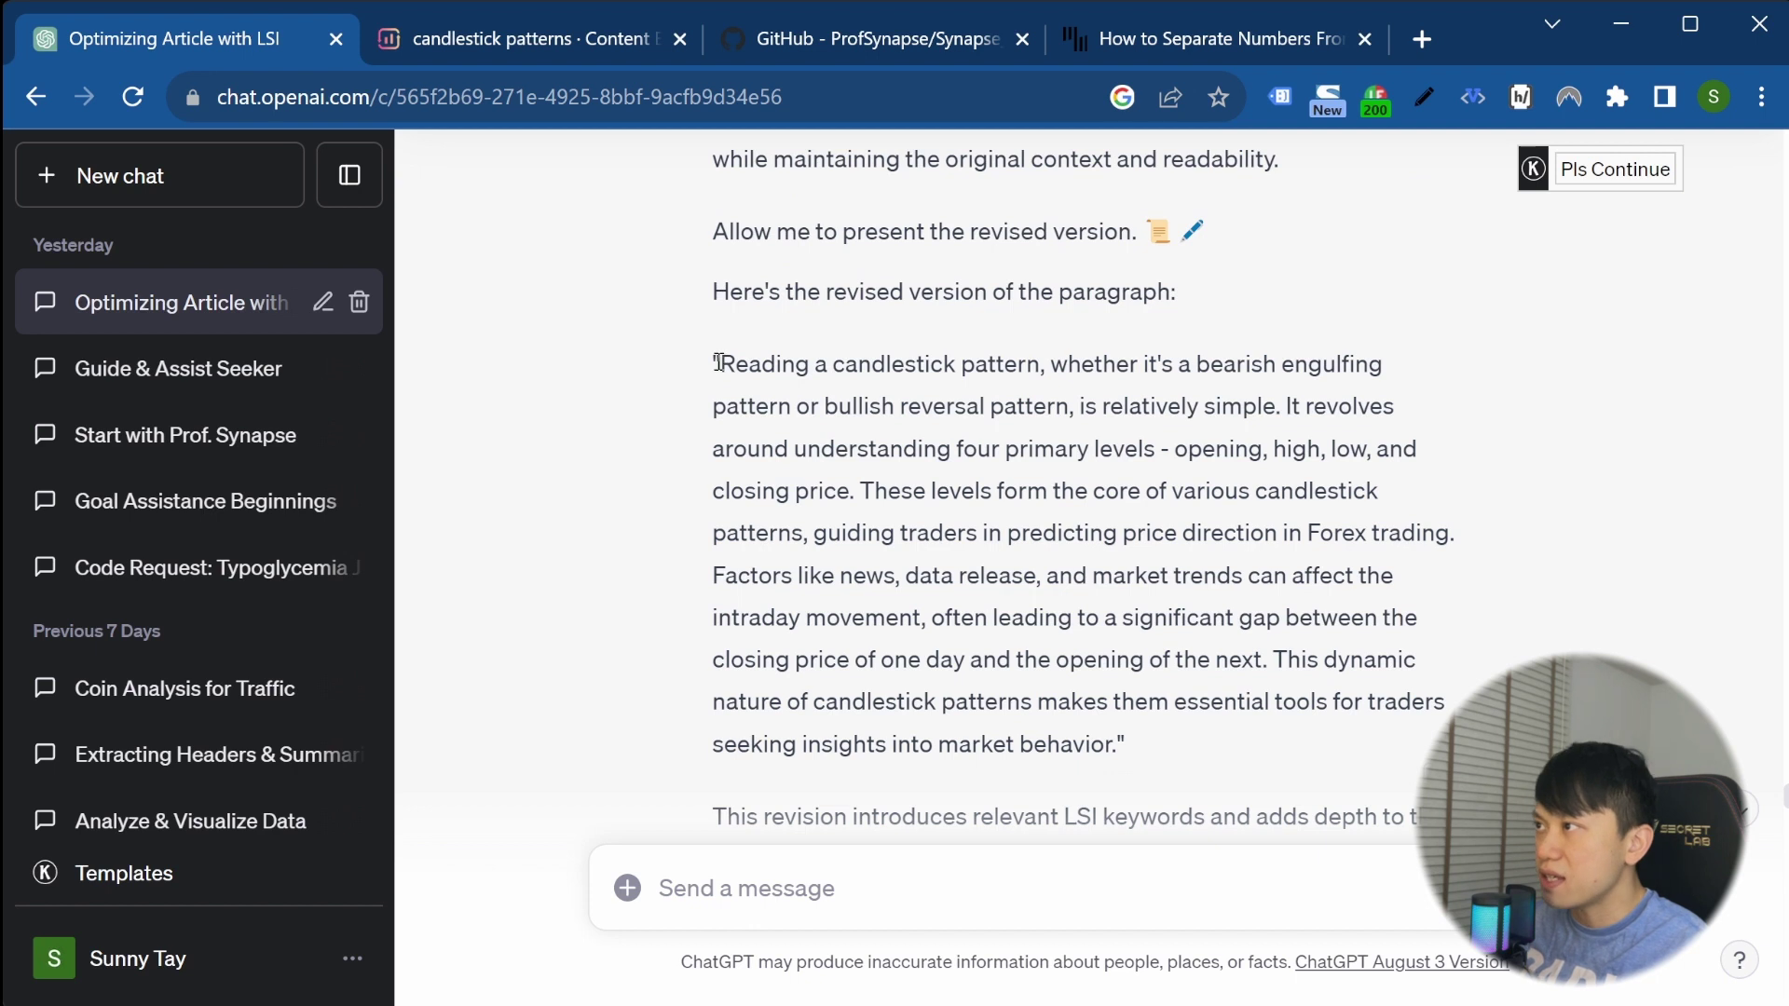
{"action": "left_click_drag", "start_coordinate": [721, 363], "coordinate": [1121, 745]}
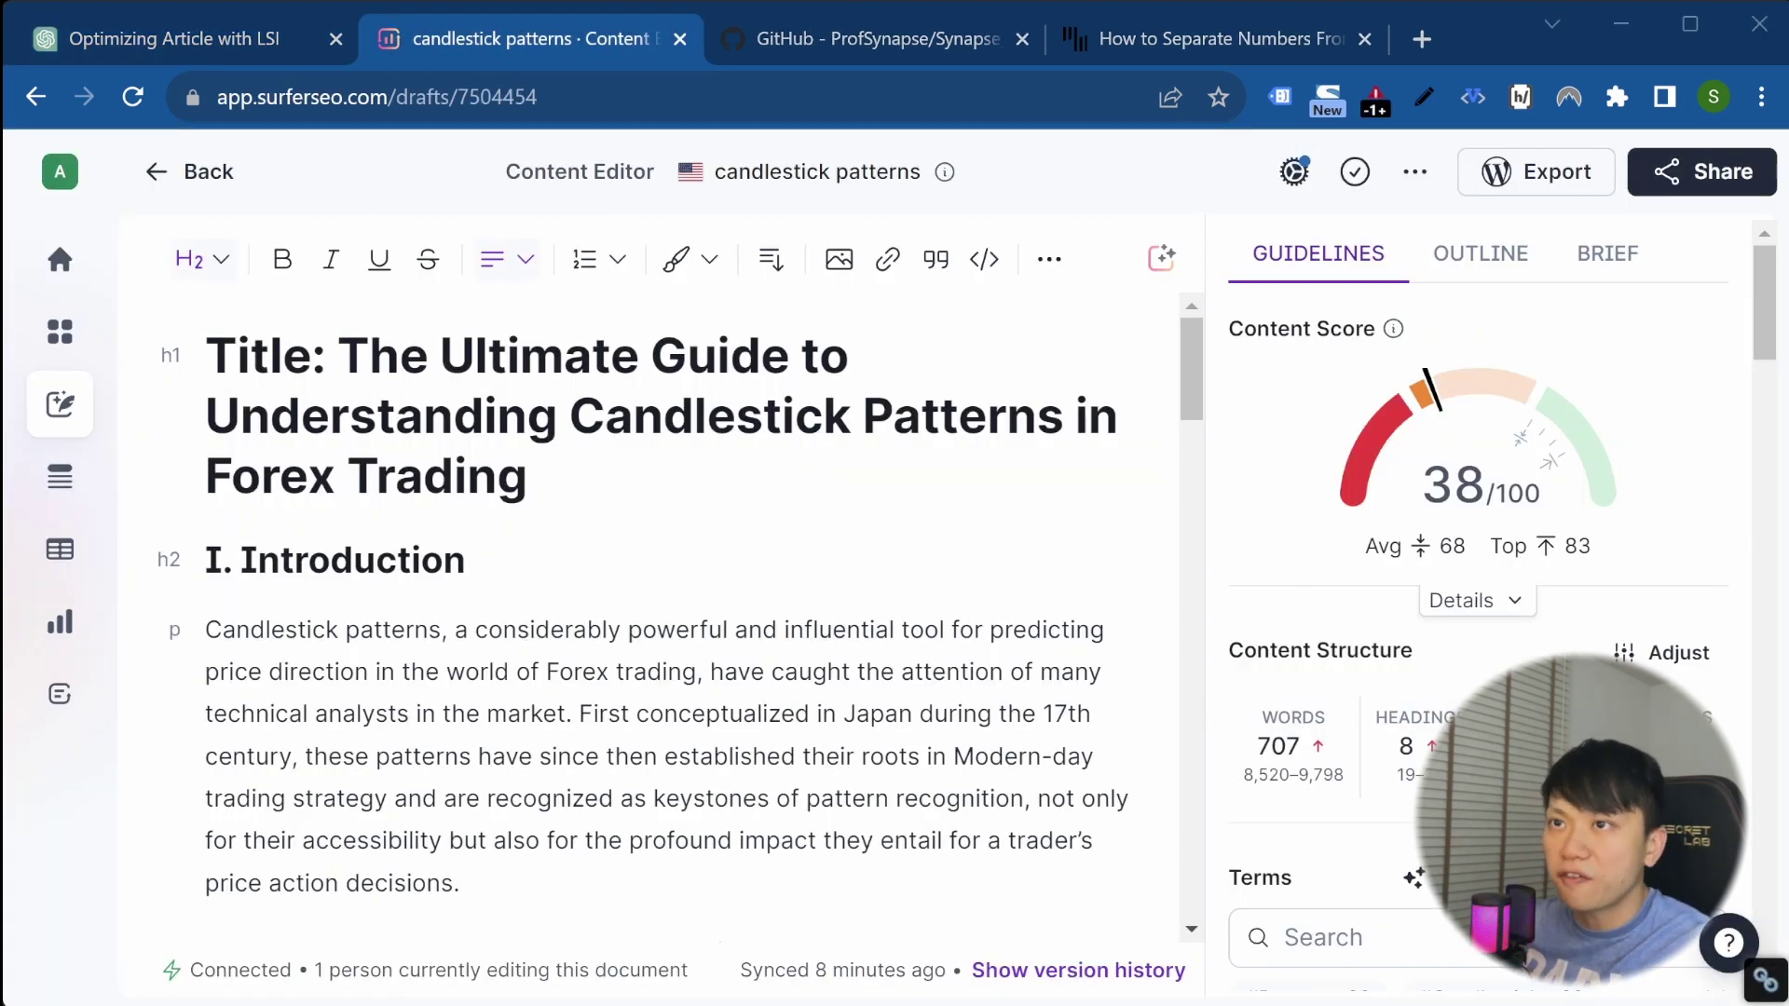
Paste the rewritten Introduction over the original and remove the leftover blank line
{"action": "left_click_drag", "start_coordinate": [463, 883], "coordinate": [205, 629]}
{"action": "scroll", "coordinate": [472, 726], "scroll_direction": "down", "scroll_amount": 2}
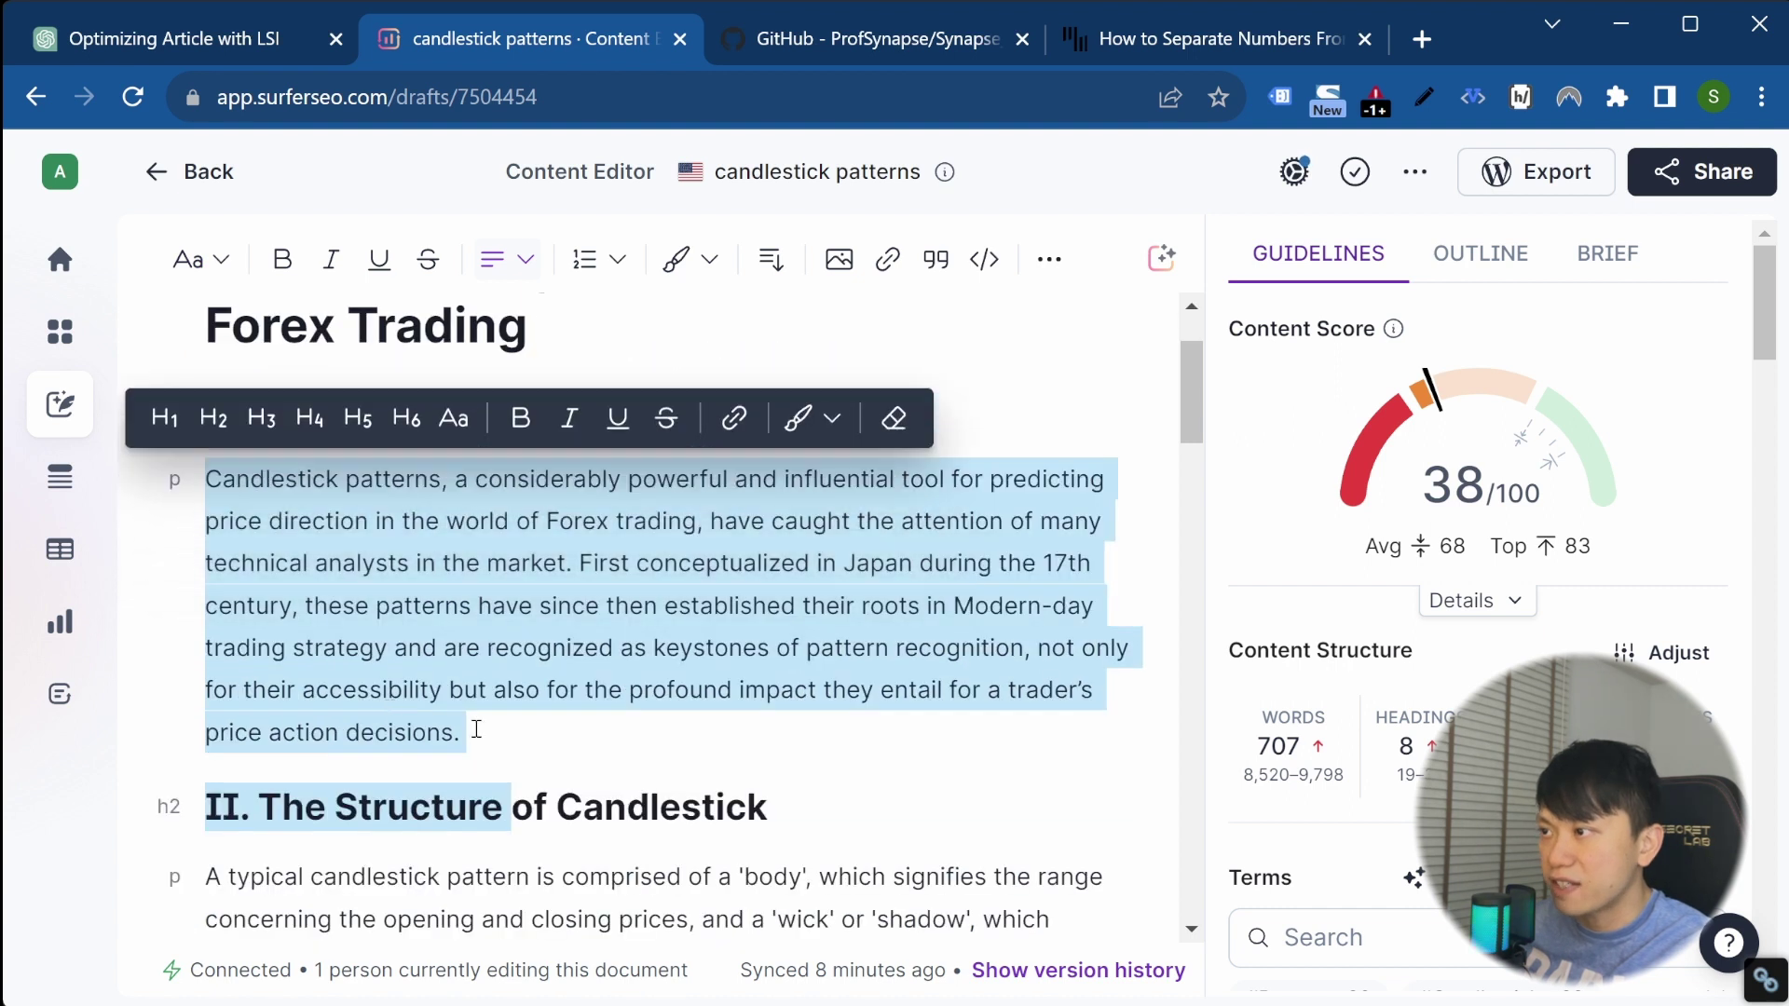
{"action": "left_click", "coordinate": [485, 717]}
{"action": "left_click_drag", "start_coordinate": [383, 677], "coordinate": [207, 479]}
{"action": "type", "text": "Candlestick patterns, including the bullish engulfing pattern and bearish reversal pattern, are powerful tools in the world of Forex trading. Recognized for their profound impact on a trader's price action decisions, these patterns are essential to pattern recognition and market sentiment analysis. First conceptualized in Japan during the 17th century, candlestick patterns have become keystones of Modern-day trading strategy. Whether it's identifying a shooting star pattern or interpreting a bearish engulfing pattern, these patterns not only provide accessibility to traders but also guide price movement predictions."}
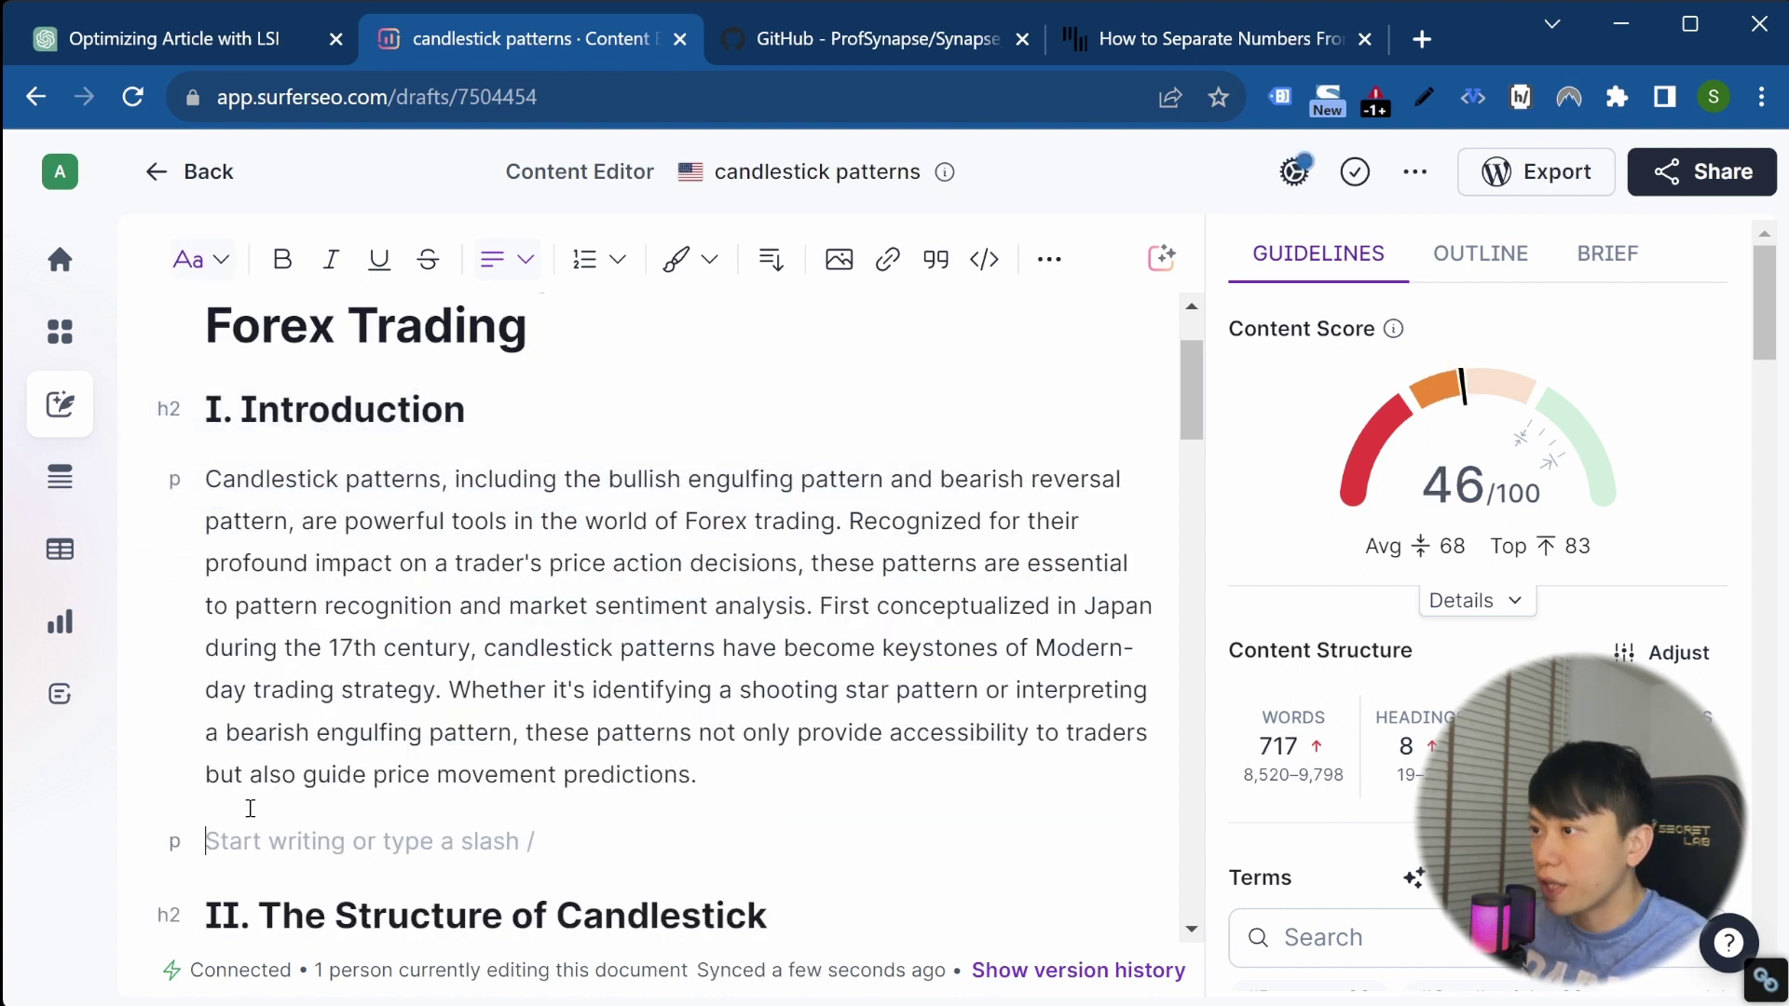
{"action": "key", "text": "BackSpace"}
{"action": "mouse_move", "coordinate": [1459, 473]}
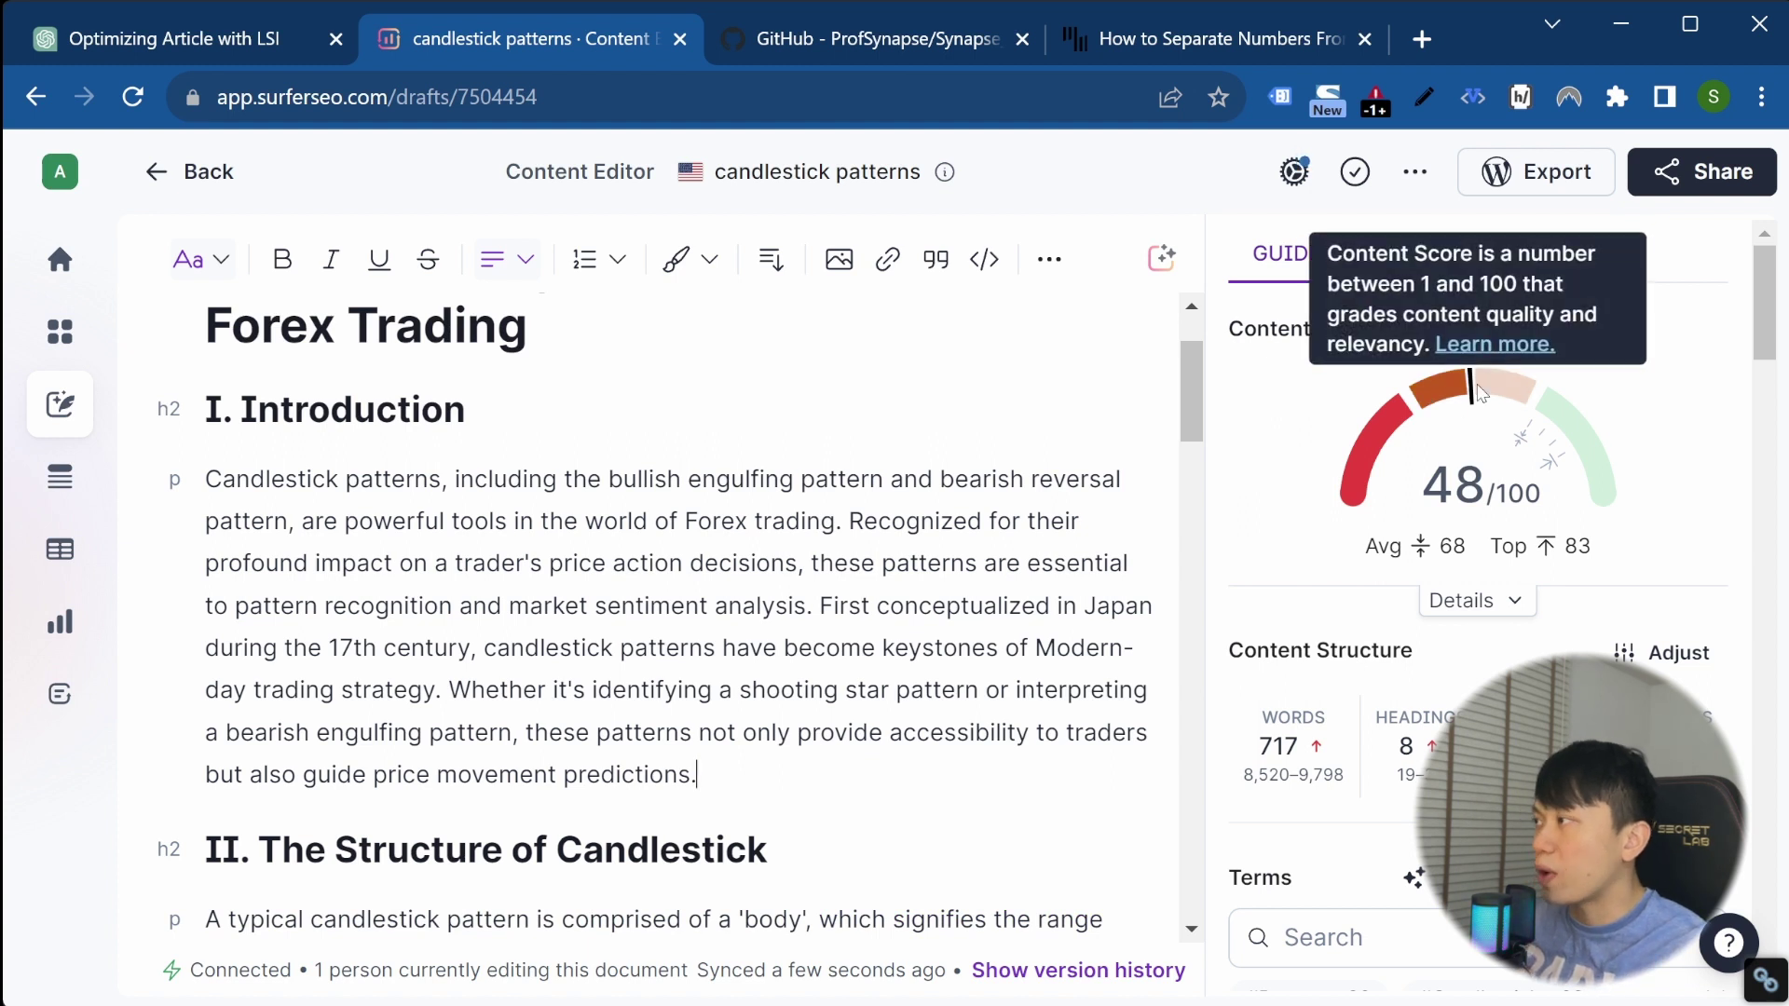
Replace the section II and III paragraphs with their rewrites, deleting the extra empty lines
{"action": "scroll", "coordinate": [683, 524], "scroll_direction": "down", "scroll_amount": 5}
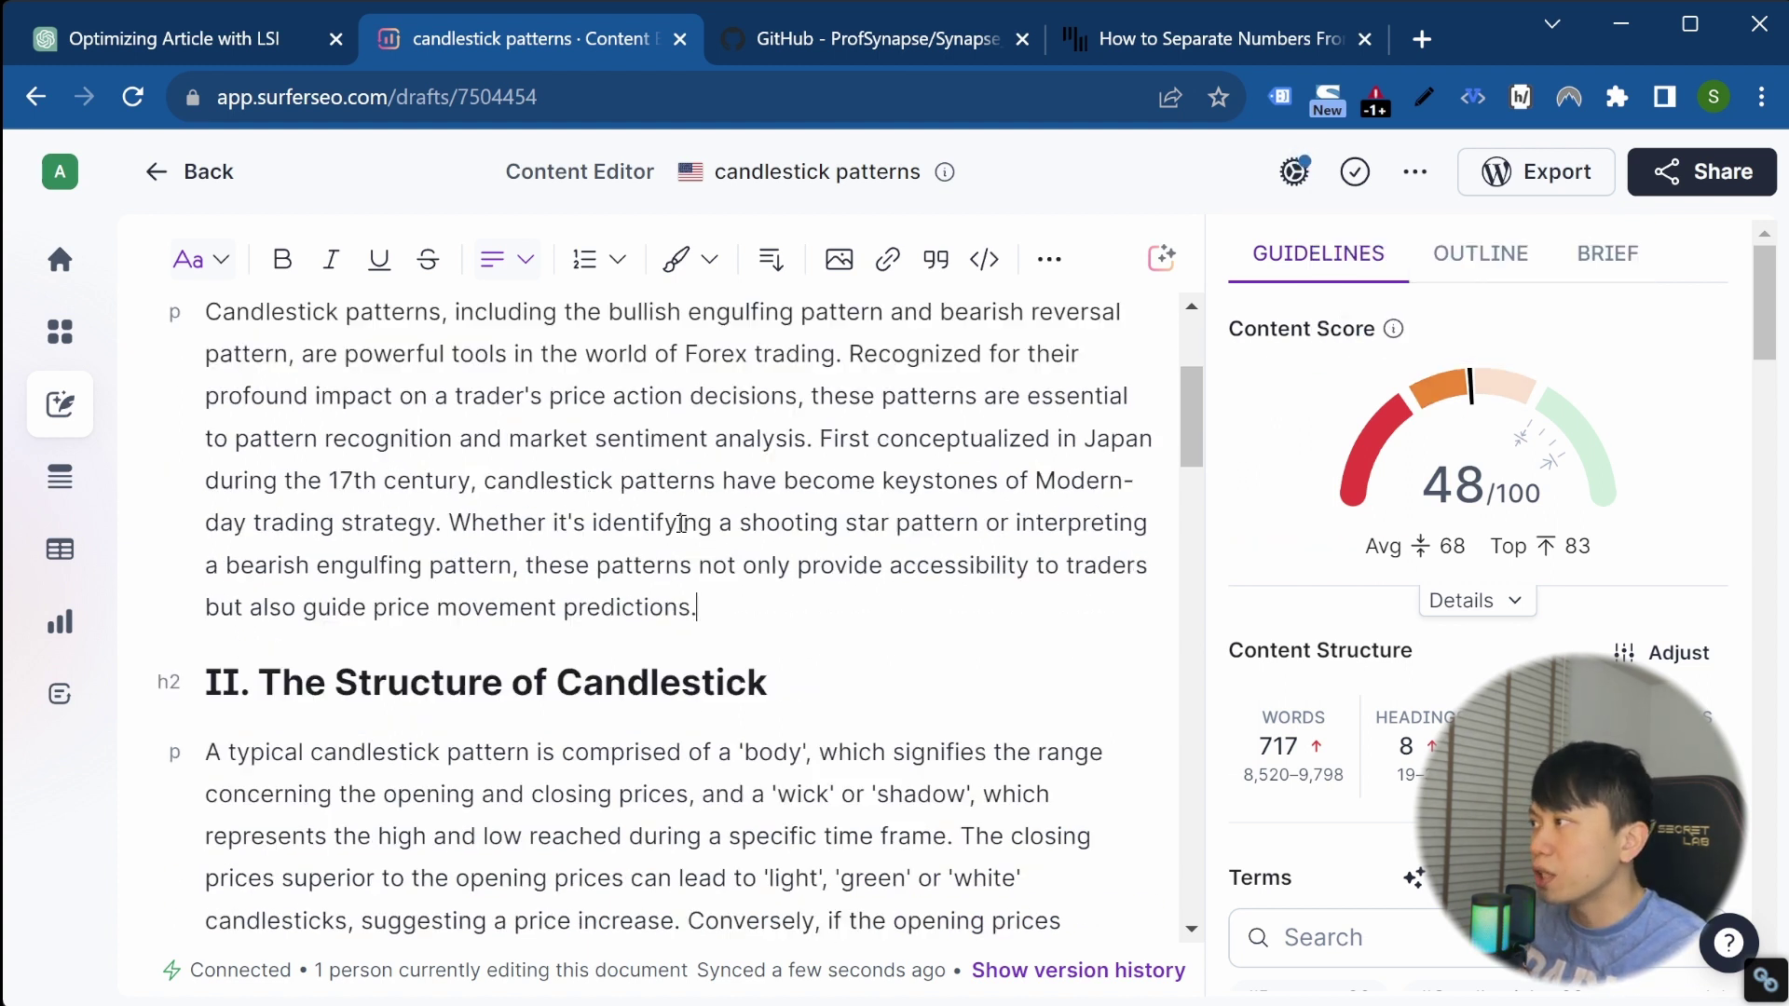
{"action": "triple_click", "coordinate": [578, 641]}
{"action": "key", "text": "ctrl+v"}
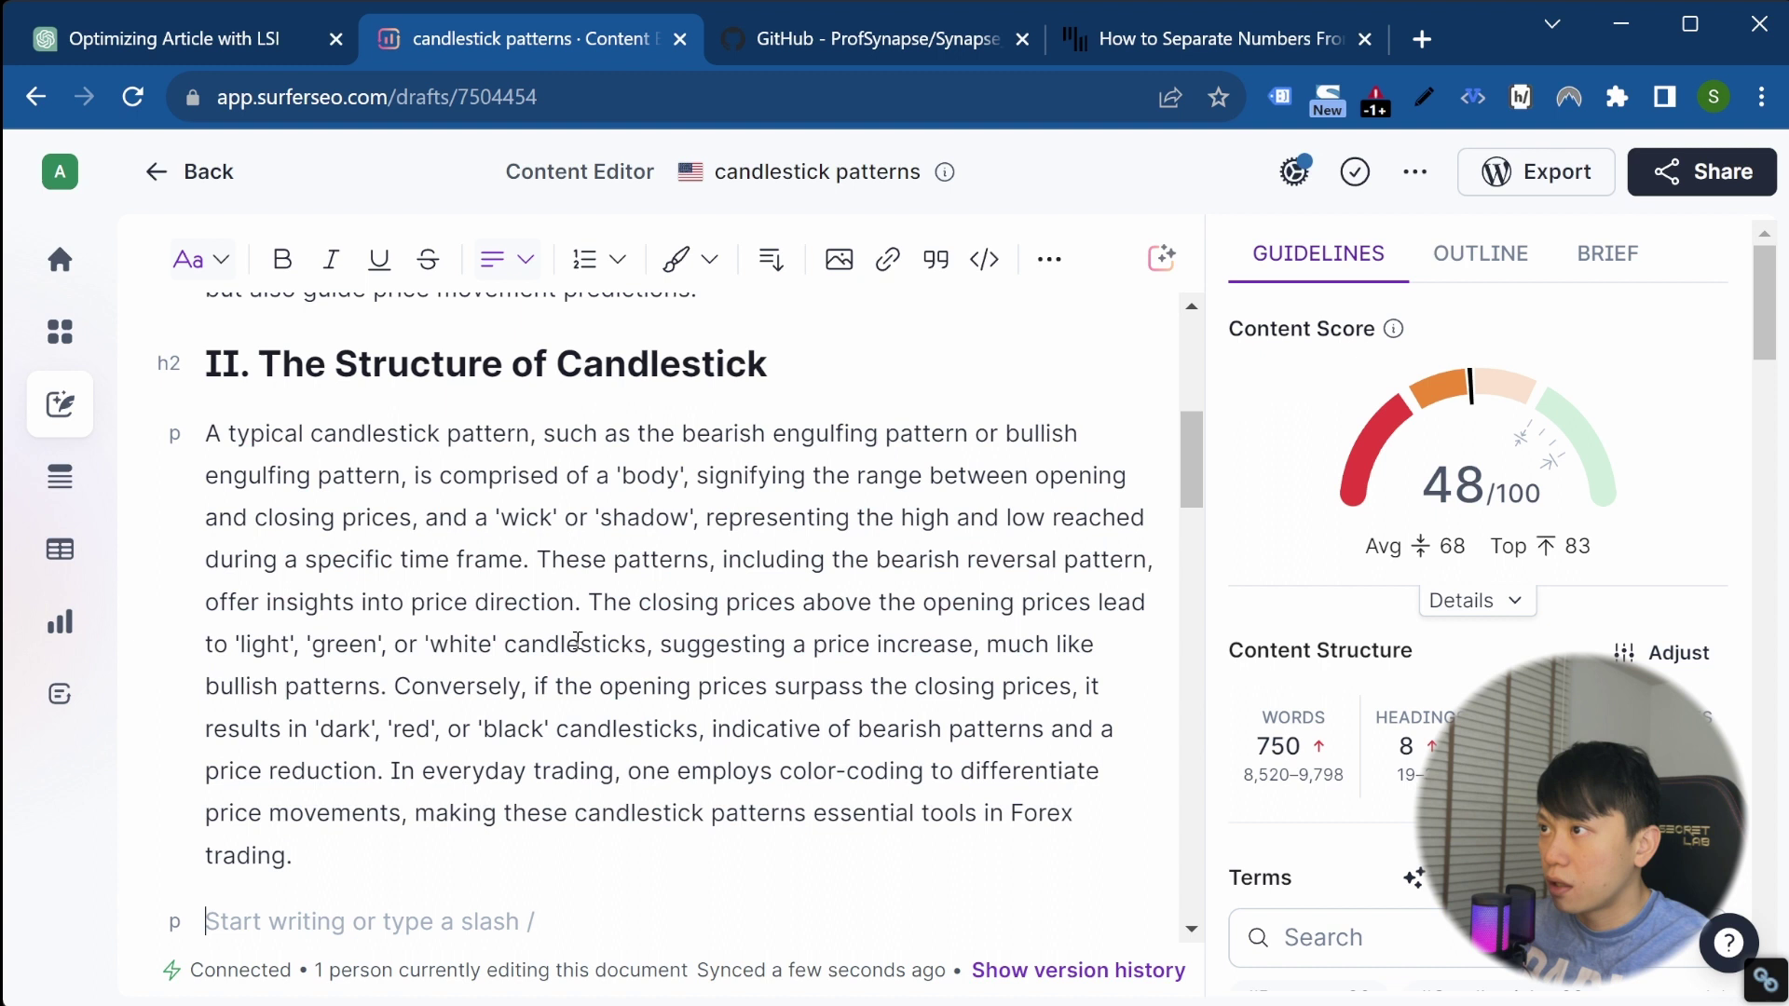
{"action": "key", "text": "BackSpace"}
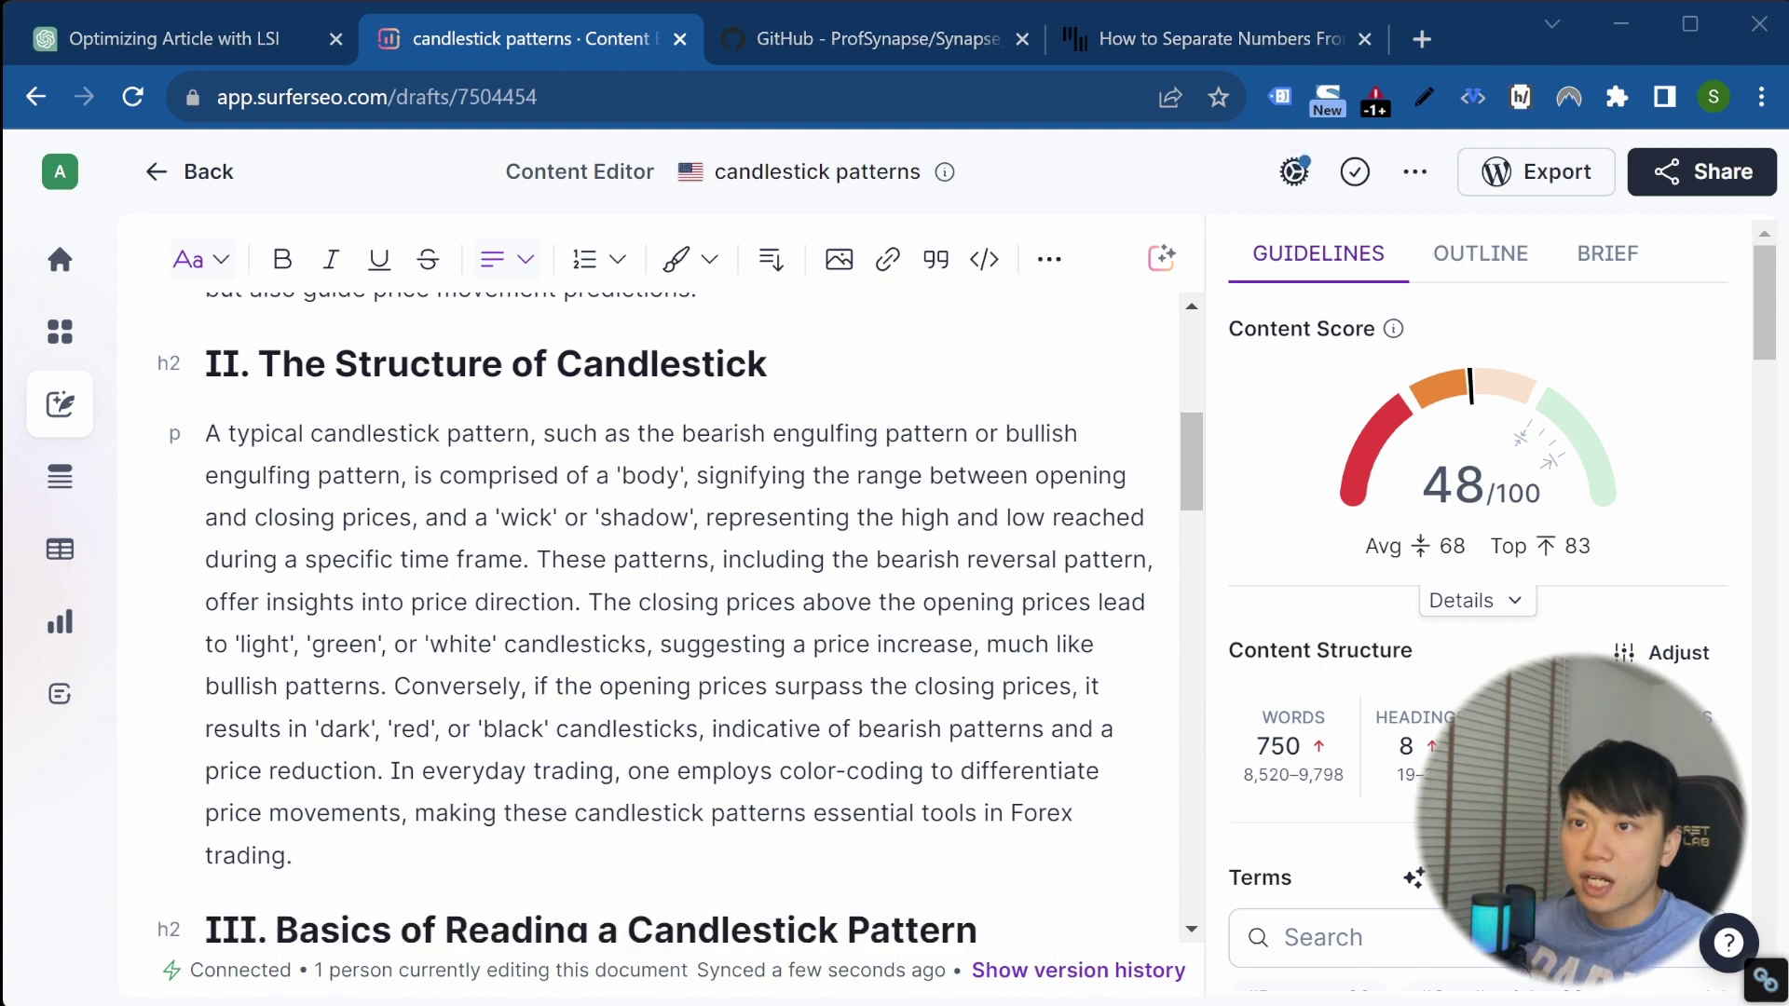
{"action": "scroll", "coordinate": [351, 607], "scroll_direction": "down", "scroll_amount": 5}
{"action": "triple_click", "coordinate": [330, 468]}
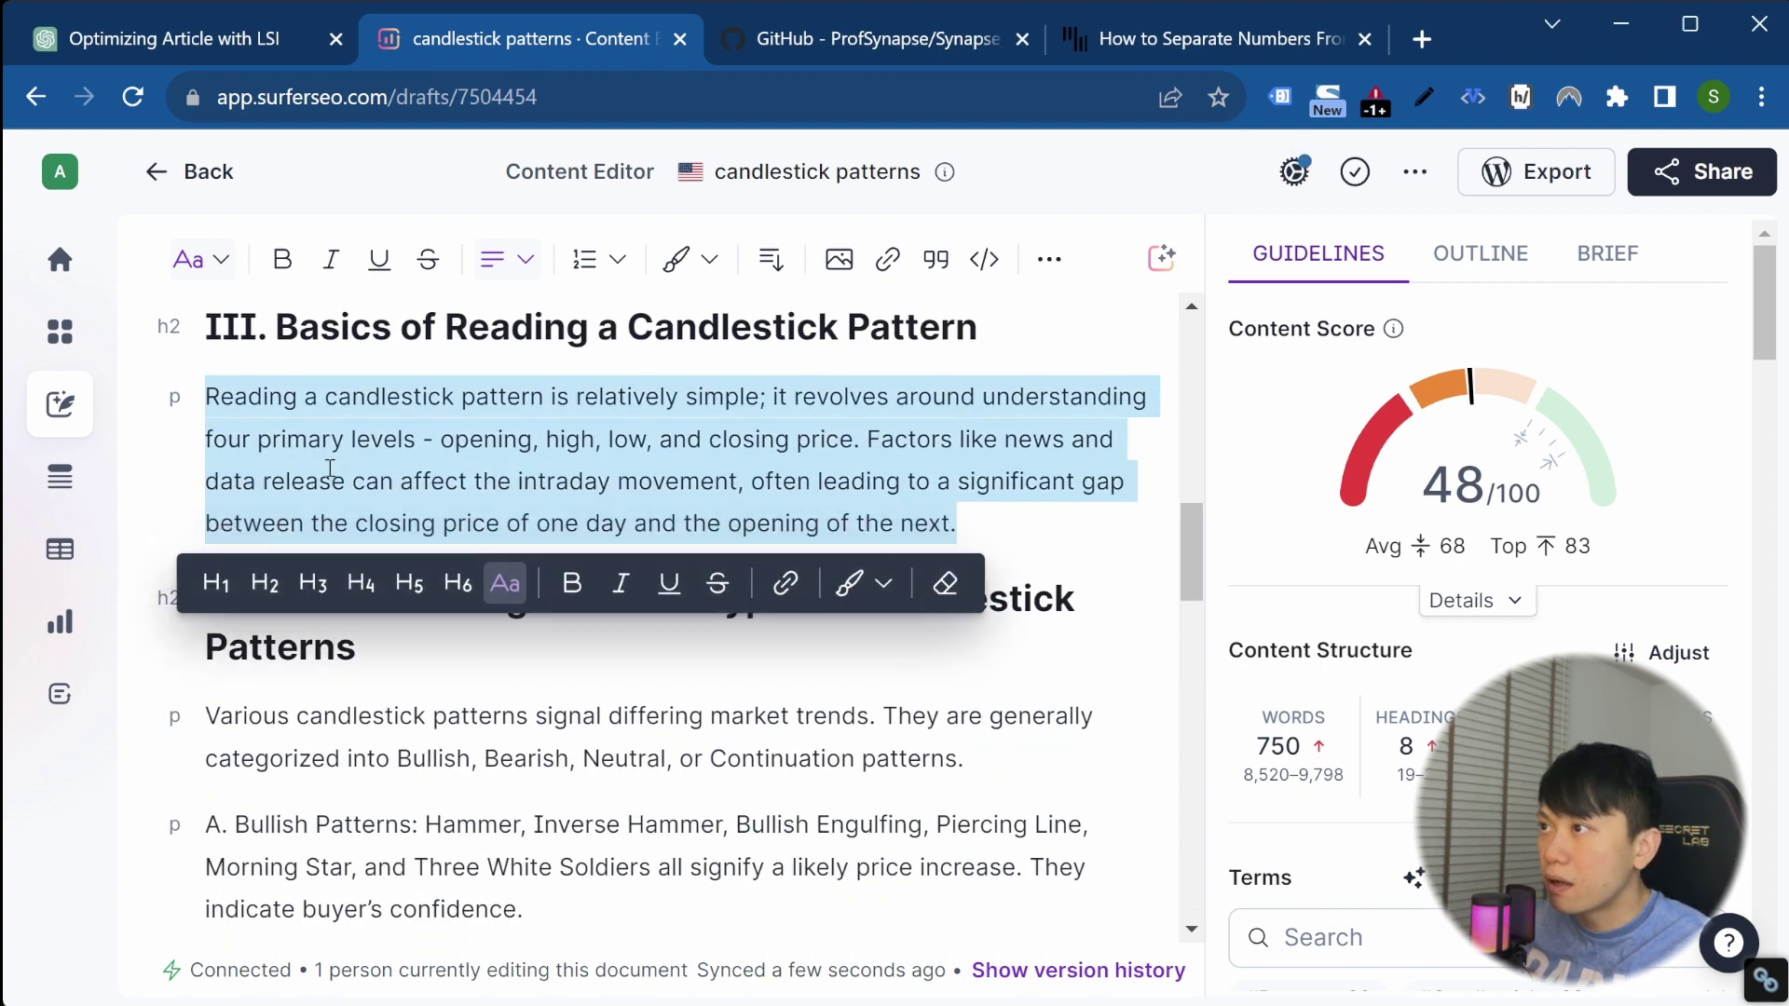
{"action": "type", "text": "Reading a candlestick pattern, whether it's a bearish engulfing pattern or bullish reversal pattern, is relatively simple. It revolves around understanding four primary levels - opening, high, low, and closing price. These levels form the core of various candlestick patterns, guiding traders in predicting price direction in Forex trading. Factors like news, data release, and market trends can affect the intraday movement, often leading to a significant gap between the closing price of one day and the opening of the next. This dynamic nature of candlestick patterns makes them essential tools for traders seeking insights into market behavior."}
{"action": "key", "text": "BackSpace"}
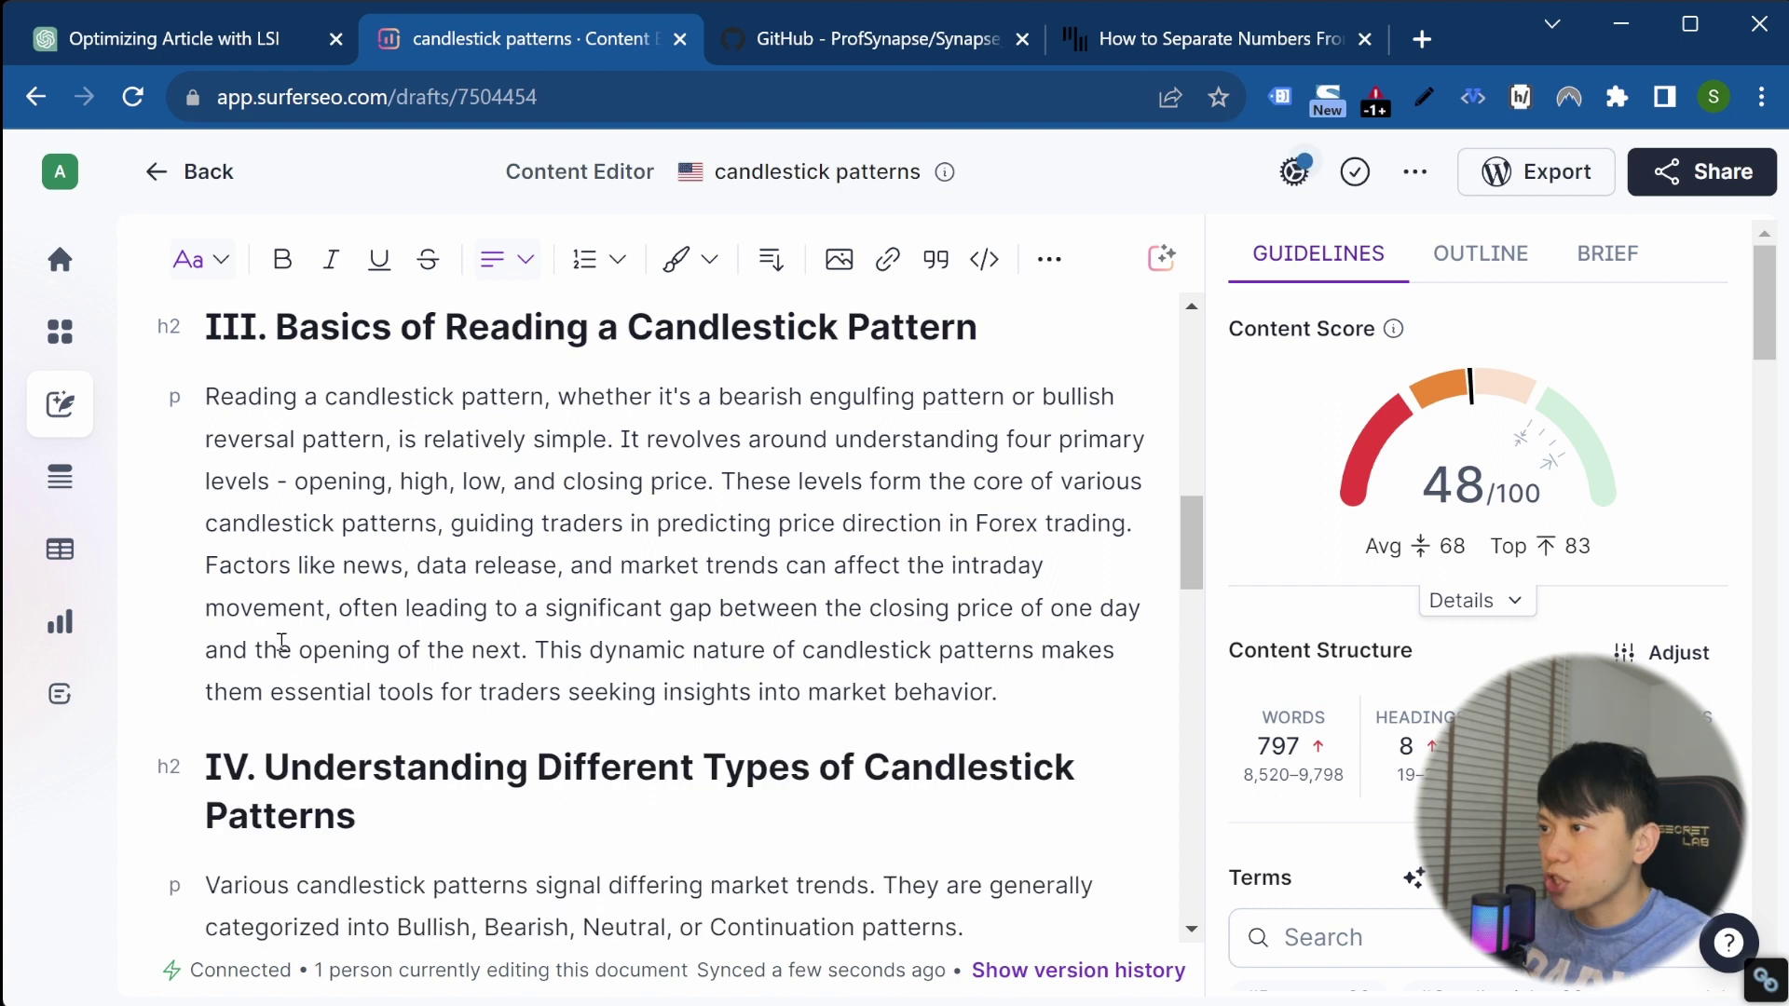
Paste the rewritten section IV pattern paragraphs over the originals
{"action": "scroll", "coordinate": [282, 641], "scroll_direction": "down", "scroll_amount": 5}
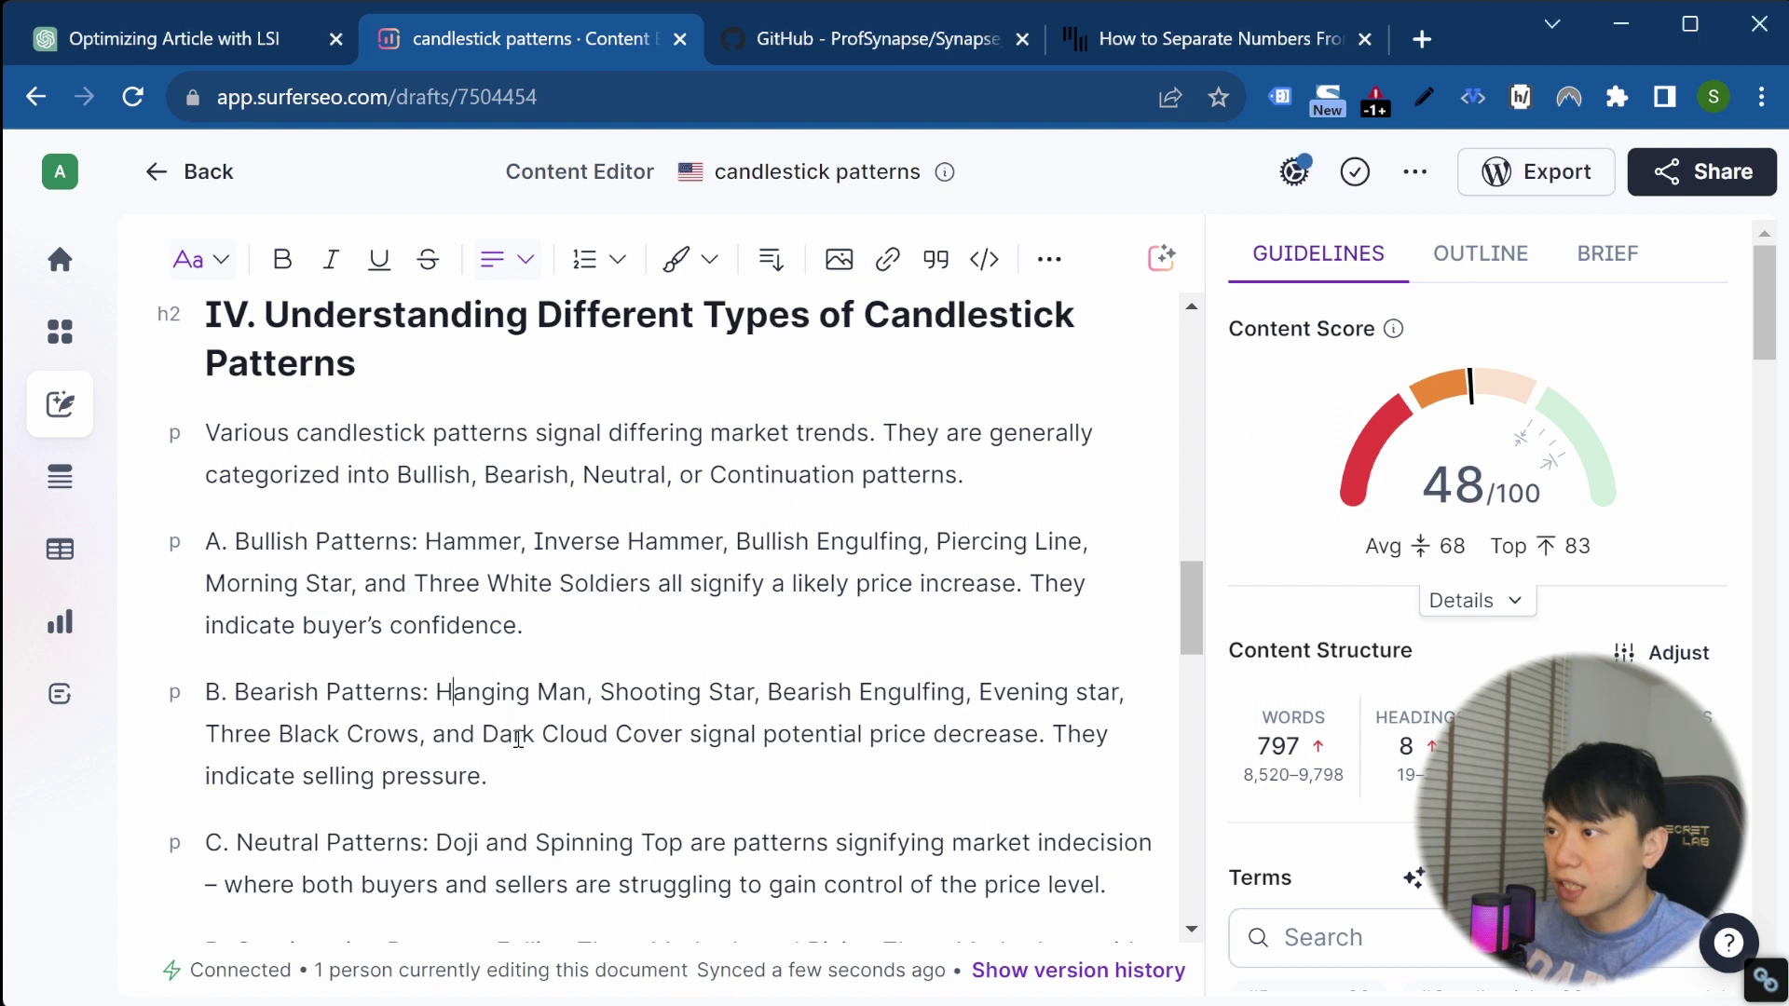
{"action": "left_click_drag", "start_coordinate": [511, 775], "coordinate": [169, 448]}
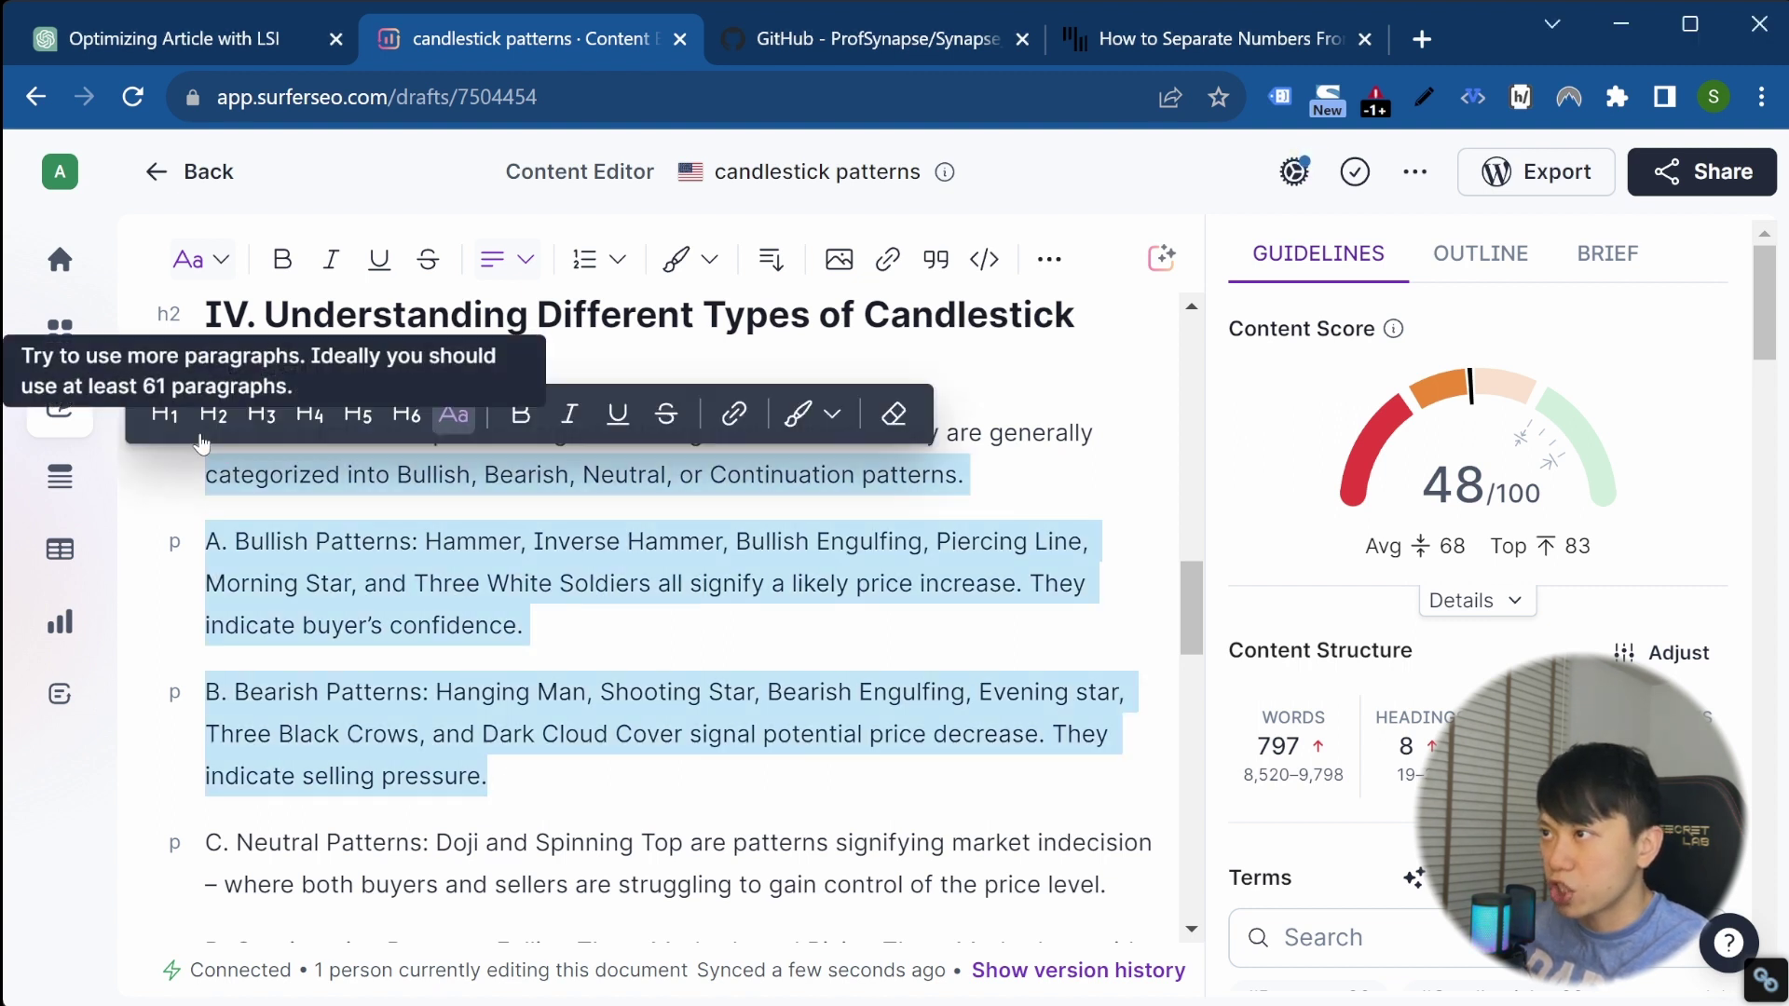
{"action": "left_click", "coordinate": [182, 449]}
{"action": "scroll", "coordinate": [193, 447], "scroll_direction": "down", "scroll_amount": 2}
{"action": "scroll", "coordinate": [193, 447], "scroll_direction": "up", "scroll_amount": 2}
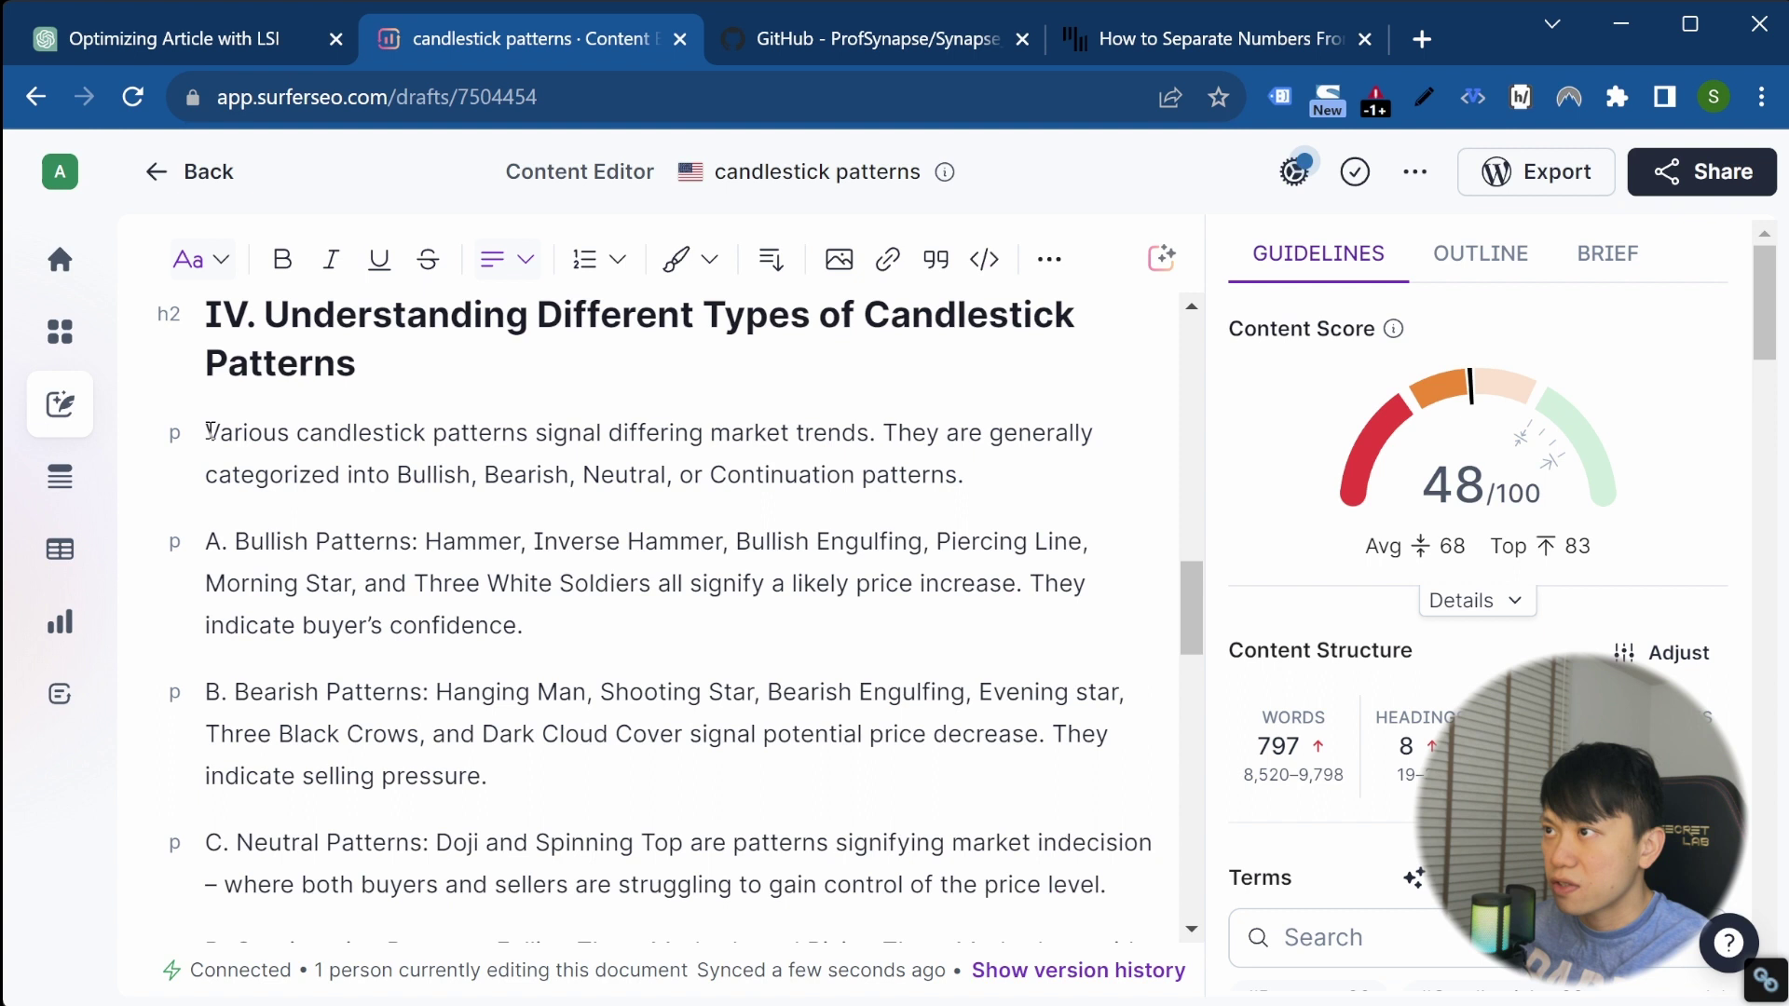
{"action": "left_click_drag", "start_coordinate": [200, 433], "coordinate": [546, 769]}
{"action": "key", "text": "ctrl+v"}
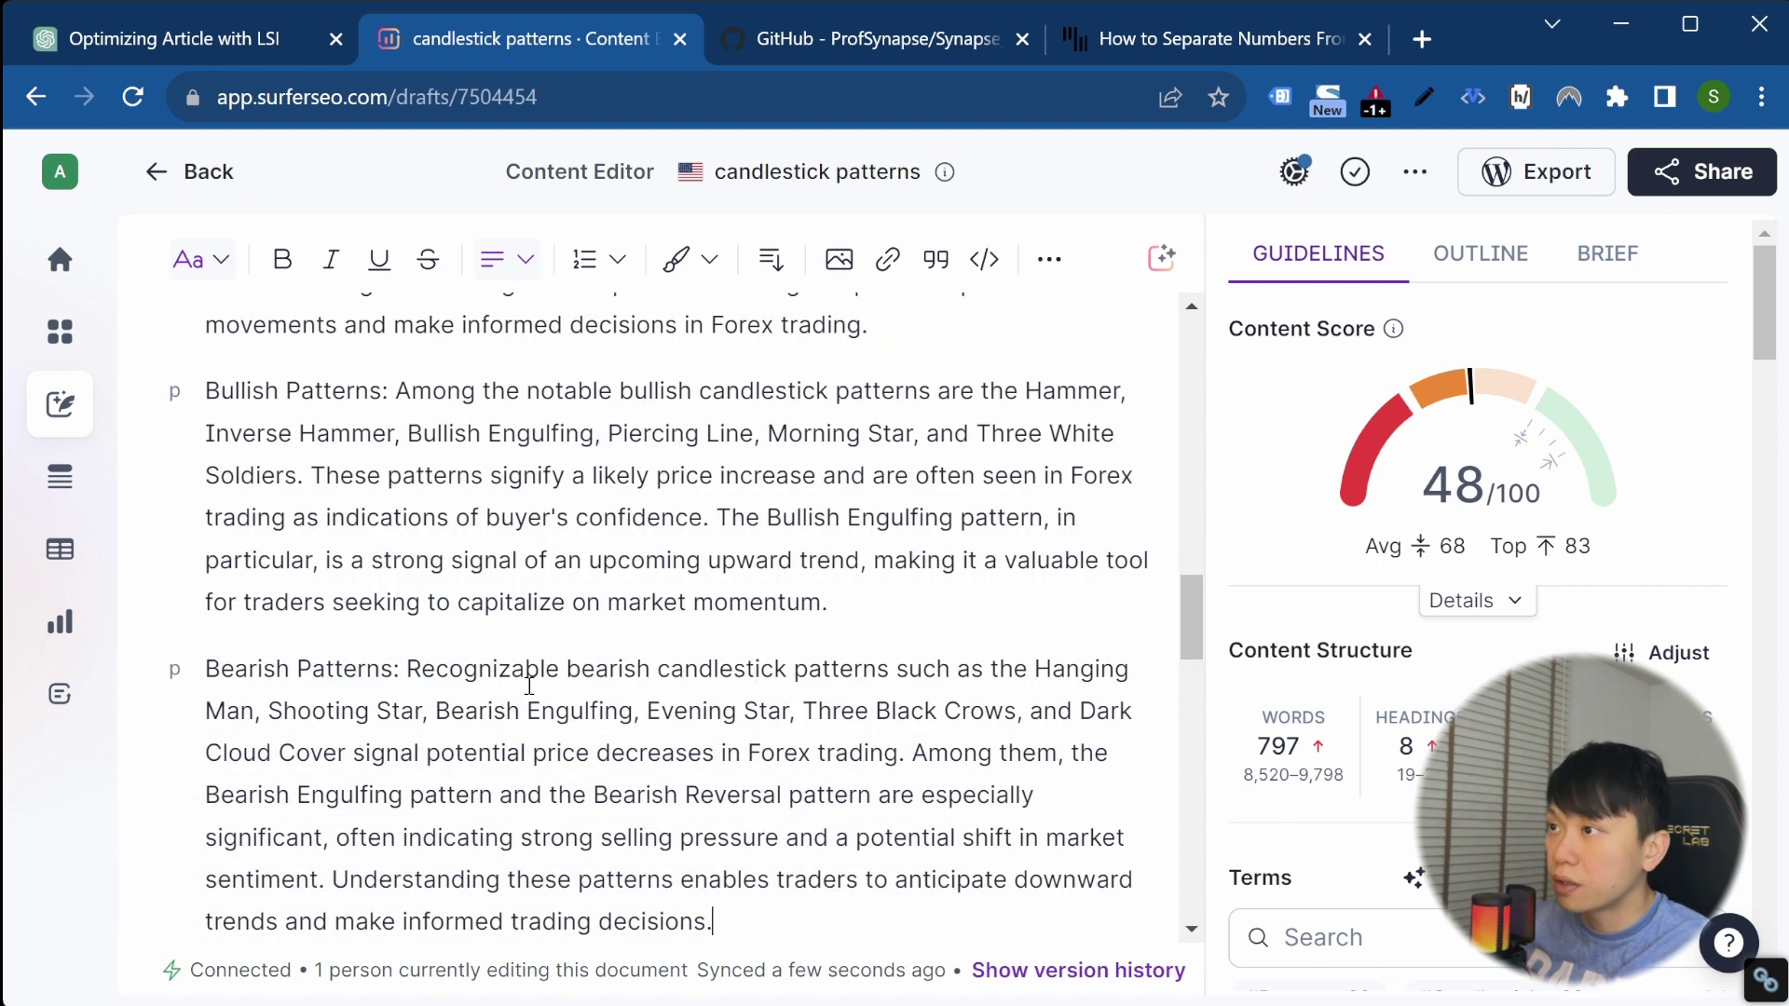
{"action": "double_click", "coordinate": [571, 560]}
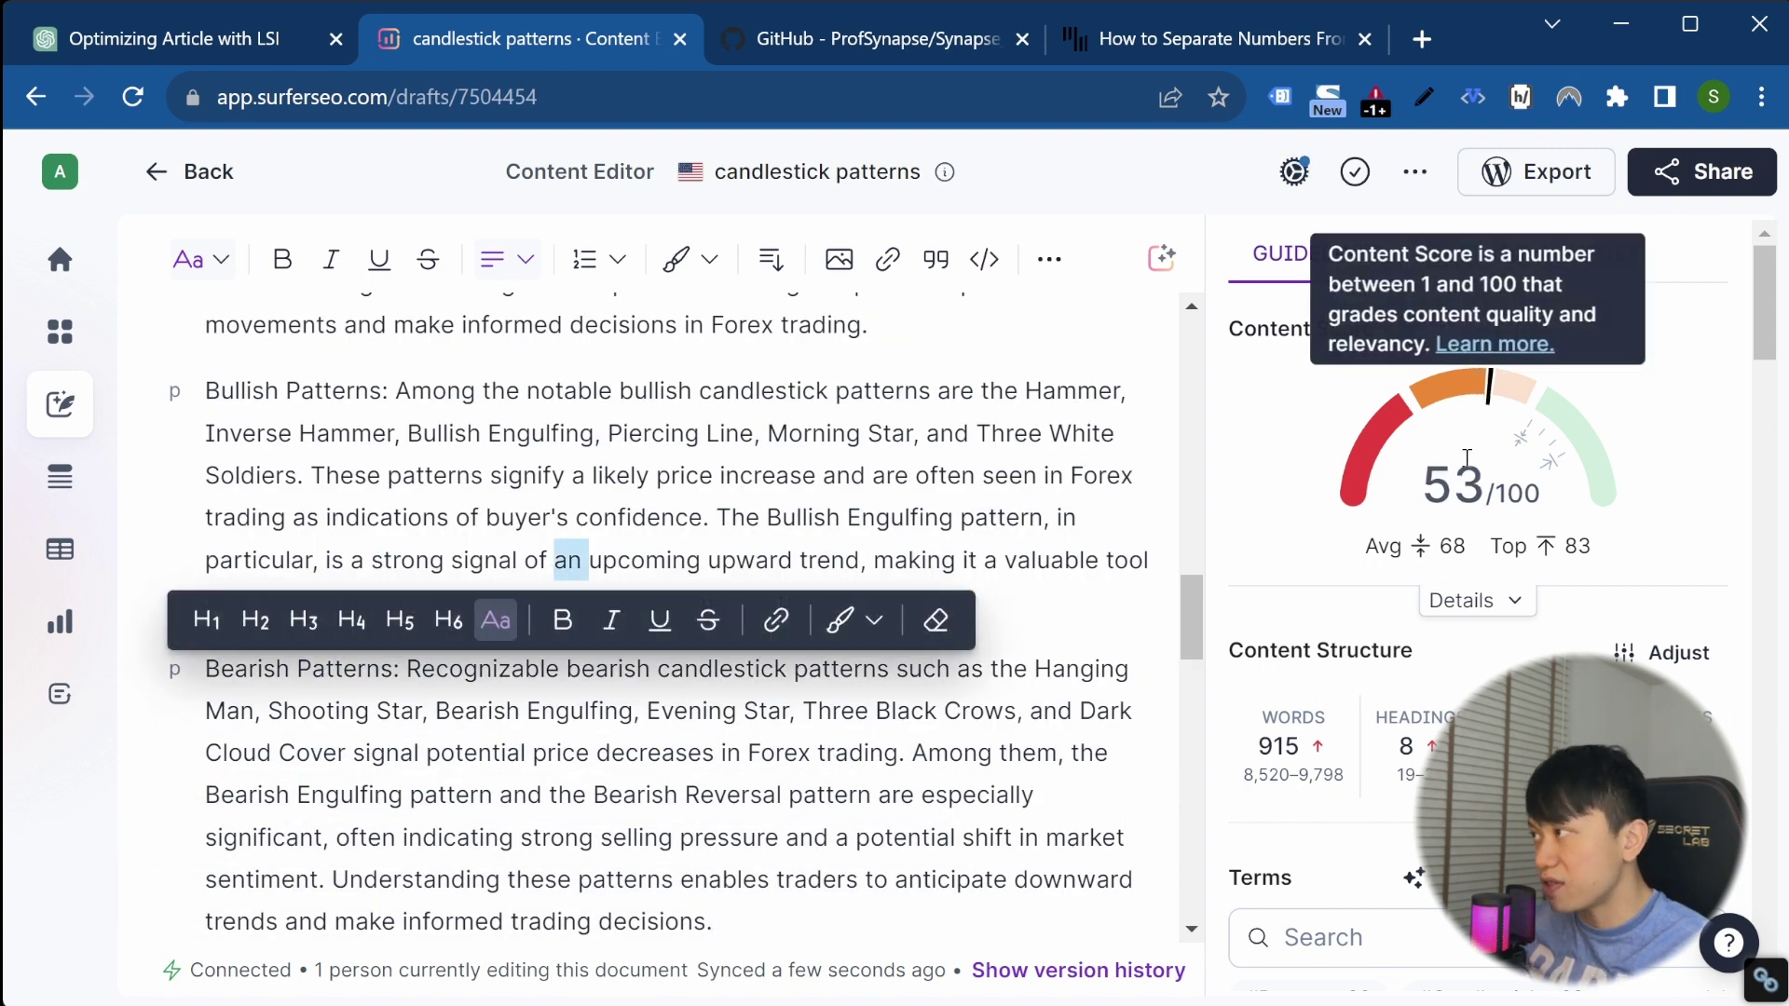
{"action": "scroll", "coordinate": [1491, 466], "scroll_direction": "down", "scroll_amount": 2}
Scan the revised candlestick draft and its Guidelines Terms counts in Surfer, then return to the ChatGPT LSI chat
{"action": "scroll", "coordinate": [315, 818], "scroll_direction": "down", "scroll_amount": 6}
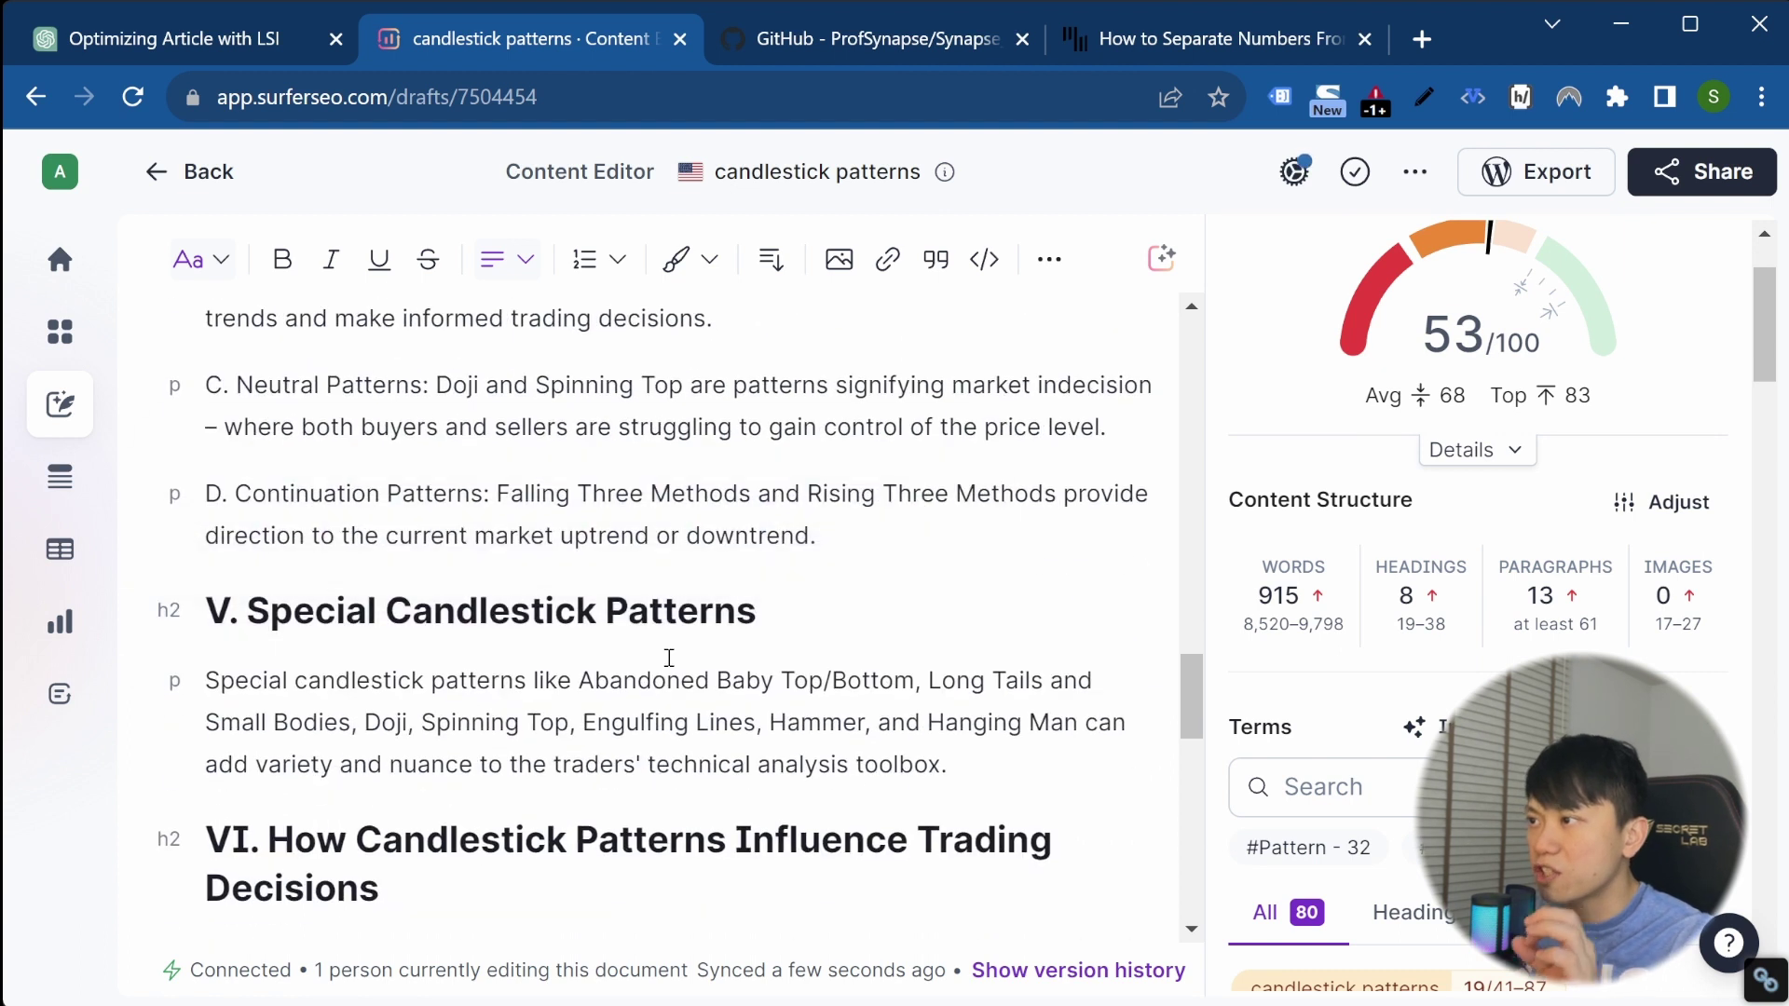
{"action": "left_click", "coordinate": [667, 681]}
{"action": "scroll", "coordinate": [667, 680], "scroll_direction": "down", "scroll_amount": 3}
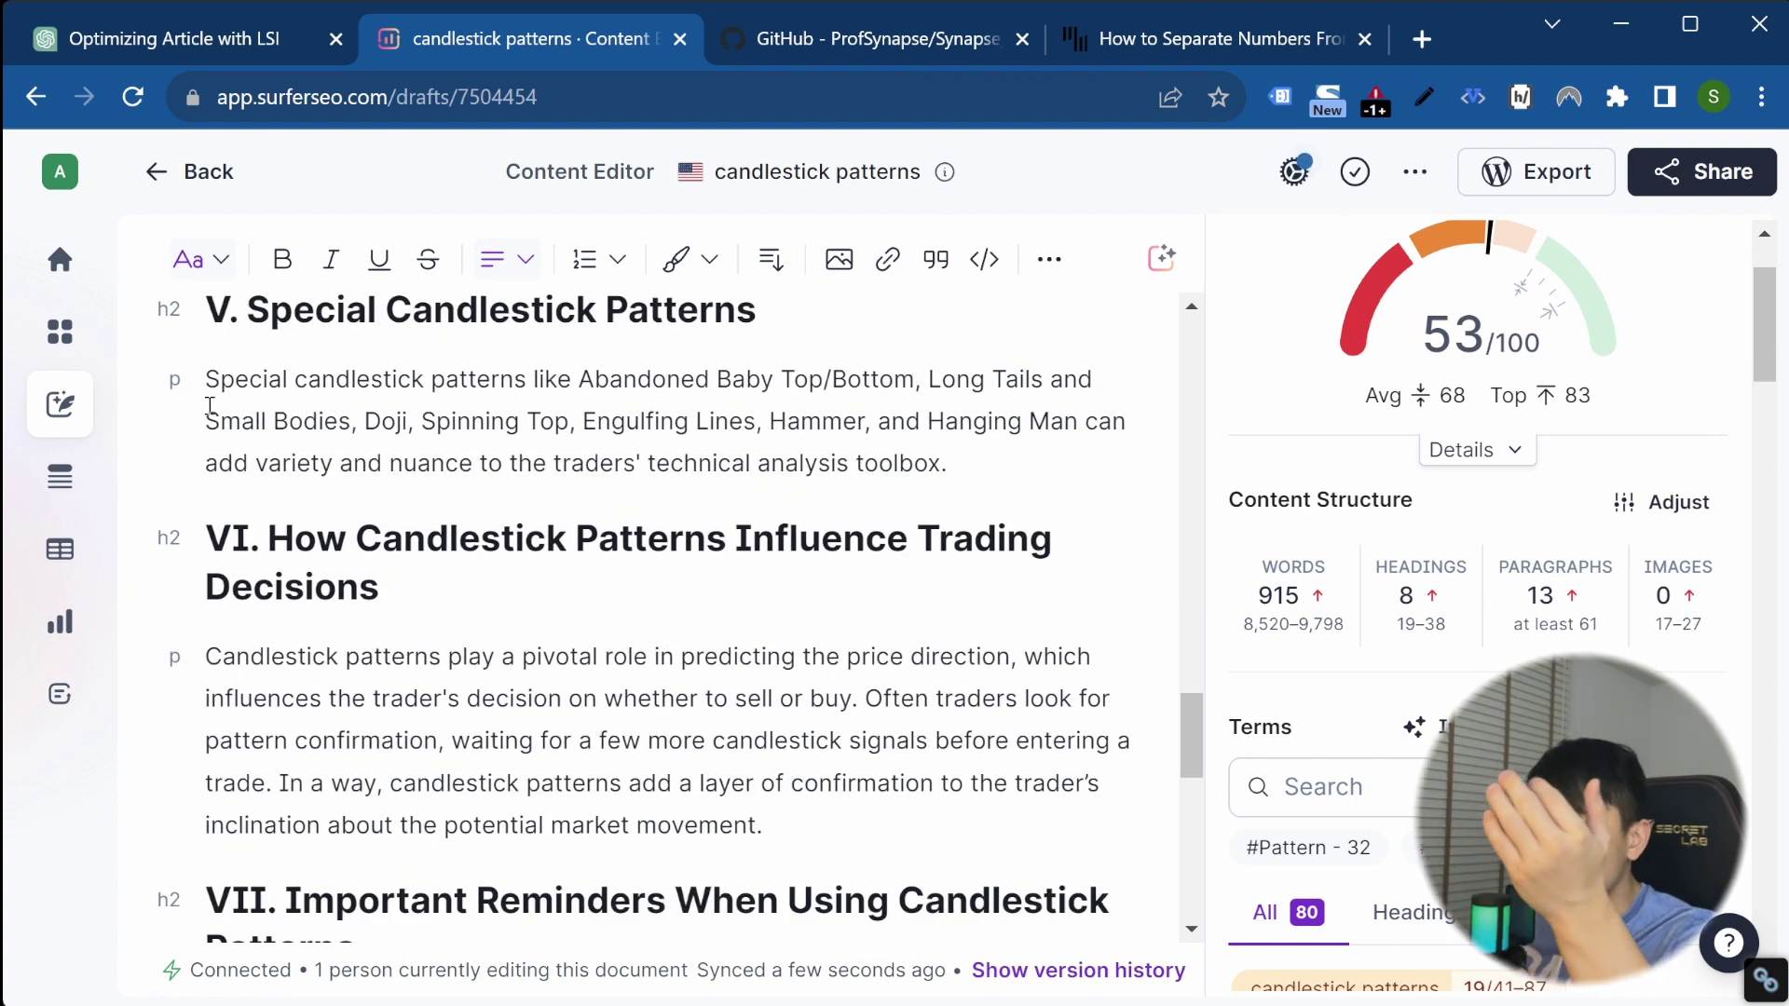
{"action": "scroll", "coordinate": [563, 759], "scroll_direction": "down", "scroll_amount": 10}
{"action": "scroll", "coordinate": [1494, 565], "scroll_direction": "up", "scroll_amount": 2}
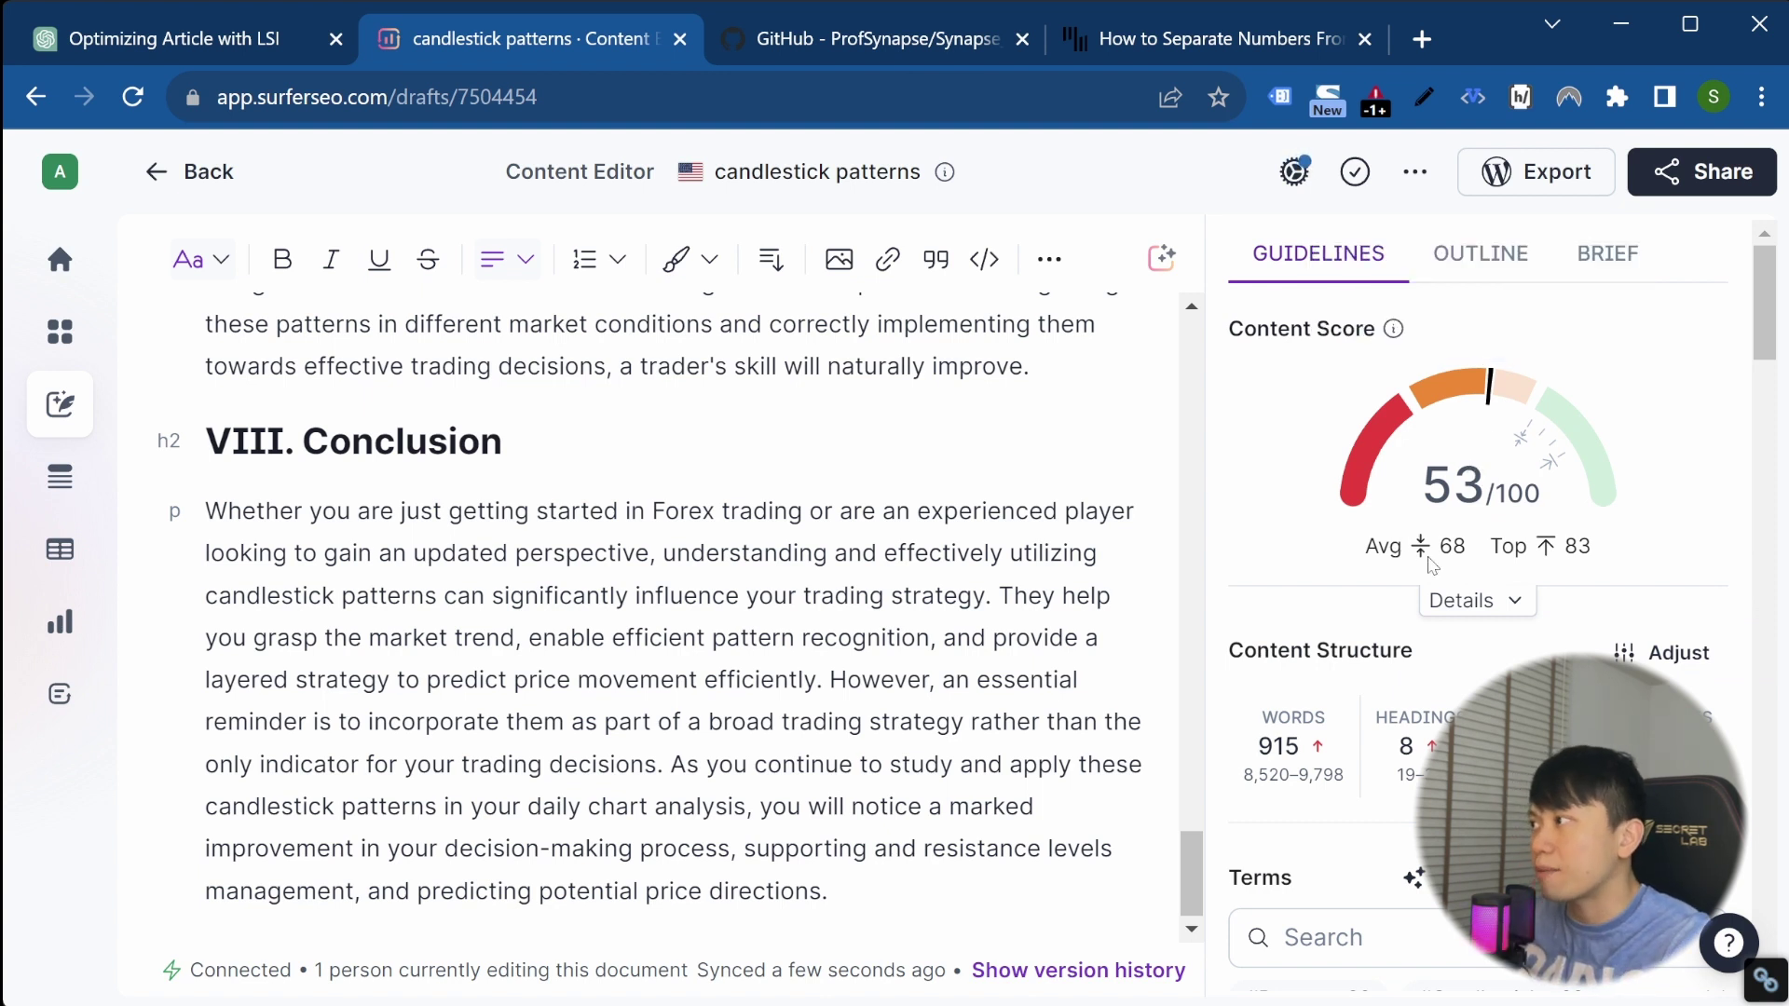
{"action": "scroll", "coordinate": [679, 567], "scroll_direction": "up", "scroll_amount": 3}
{"action": "scroll", "coordinate": [678, 566], "scroll_direction": "up", "scroll_amount": 8}
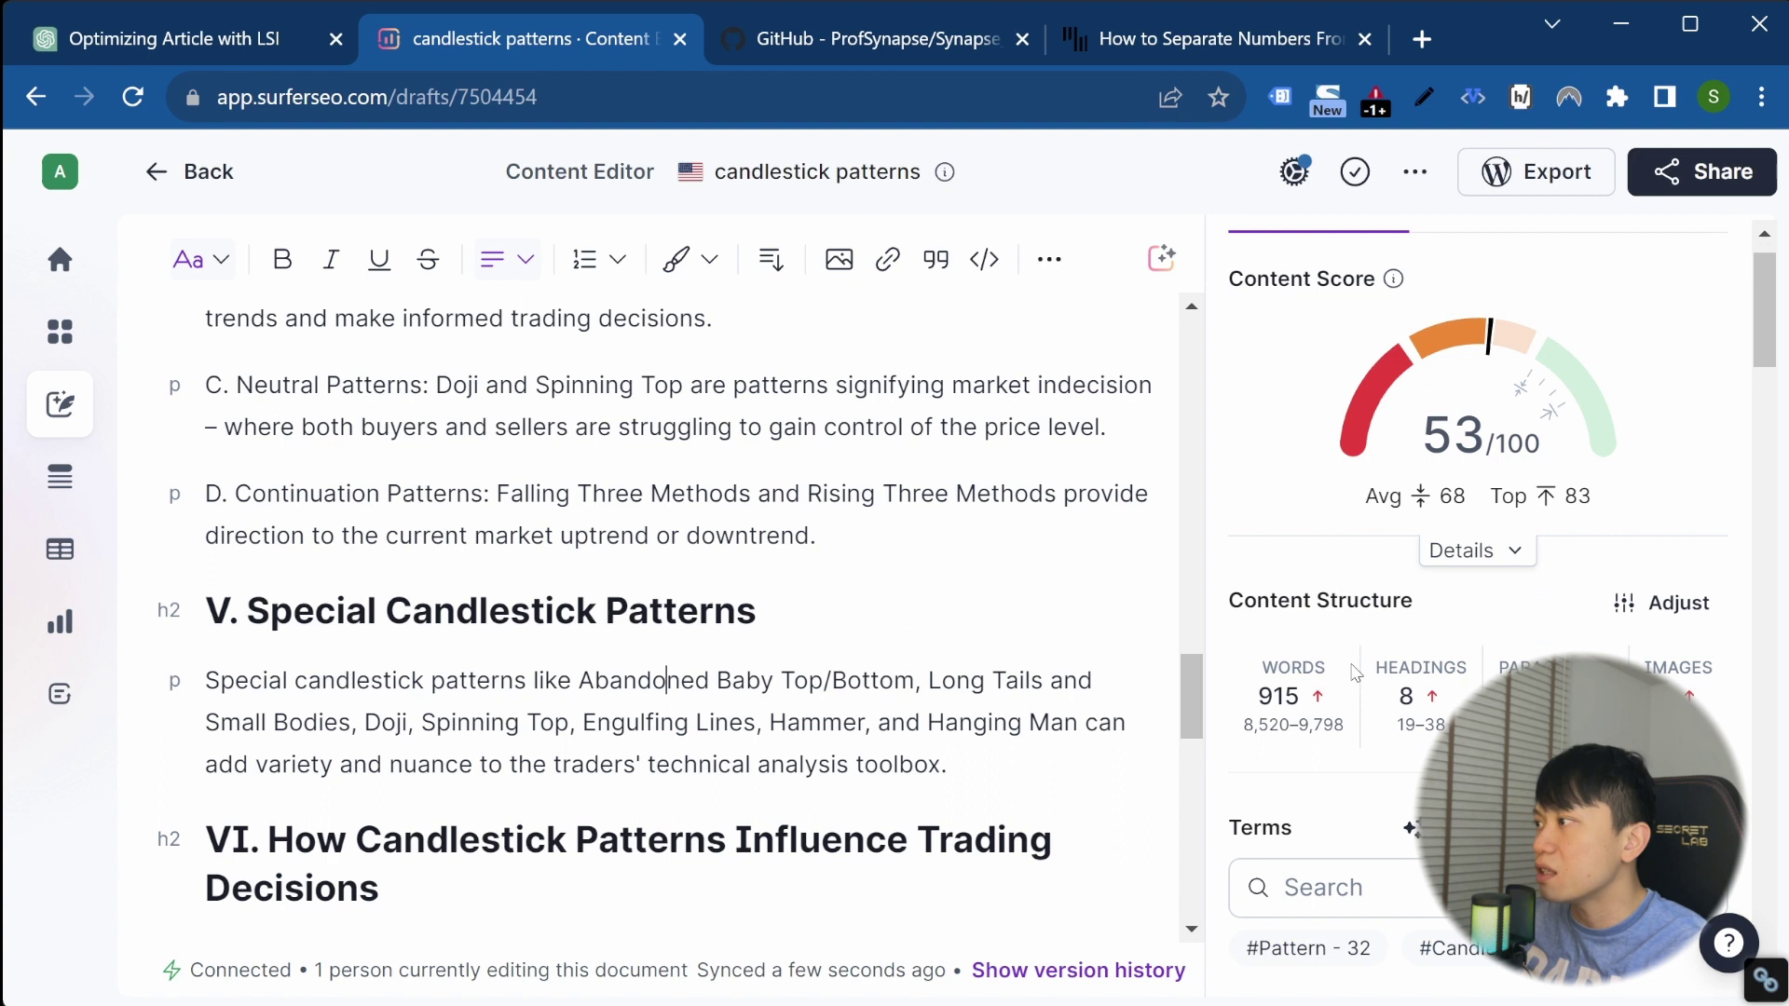
{"action": "scroll", "coordinate": [1356, 674], "scroll_direction": "down", "scroll_amount": 5}
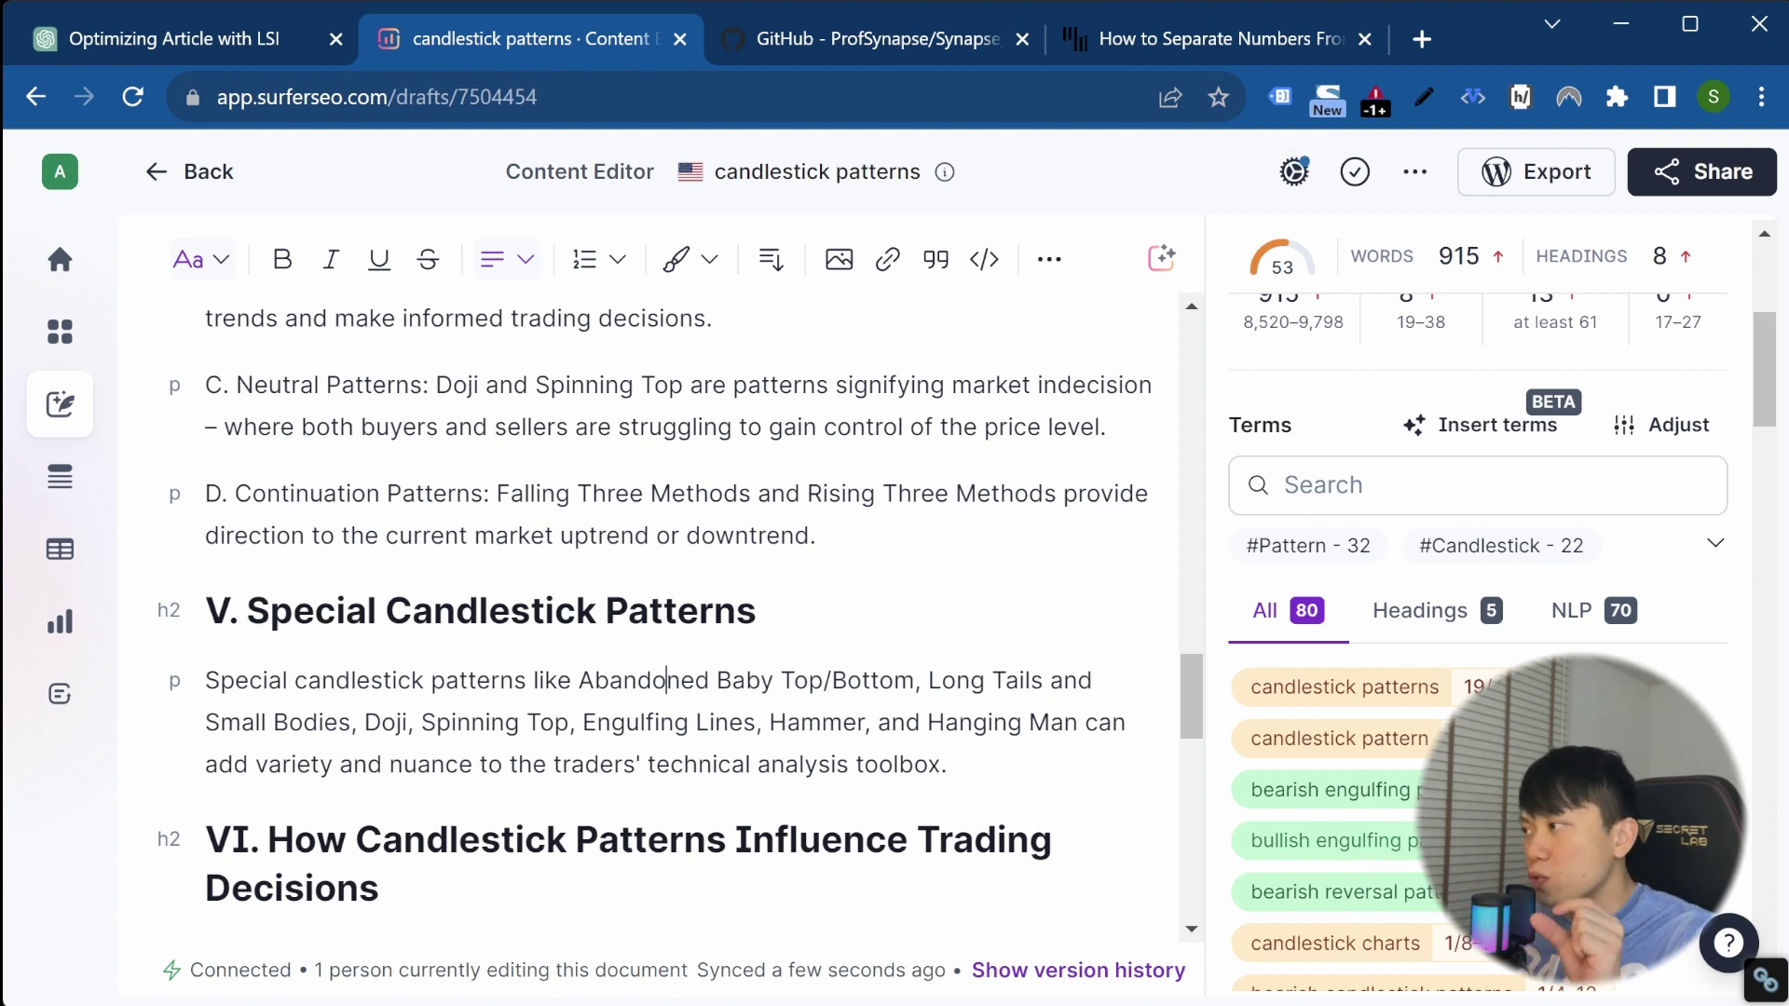
{"action": "scroll", "coordinate": [465, 732], "scroll_direction": "up", "scroll_amount": 2}
{"action": "scroll", "coordinate": [465, 732], "scroll_direction": "up", "scroll_amount": 4}
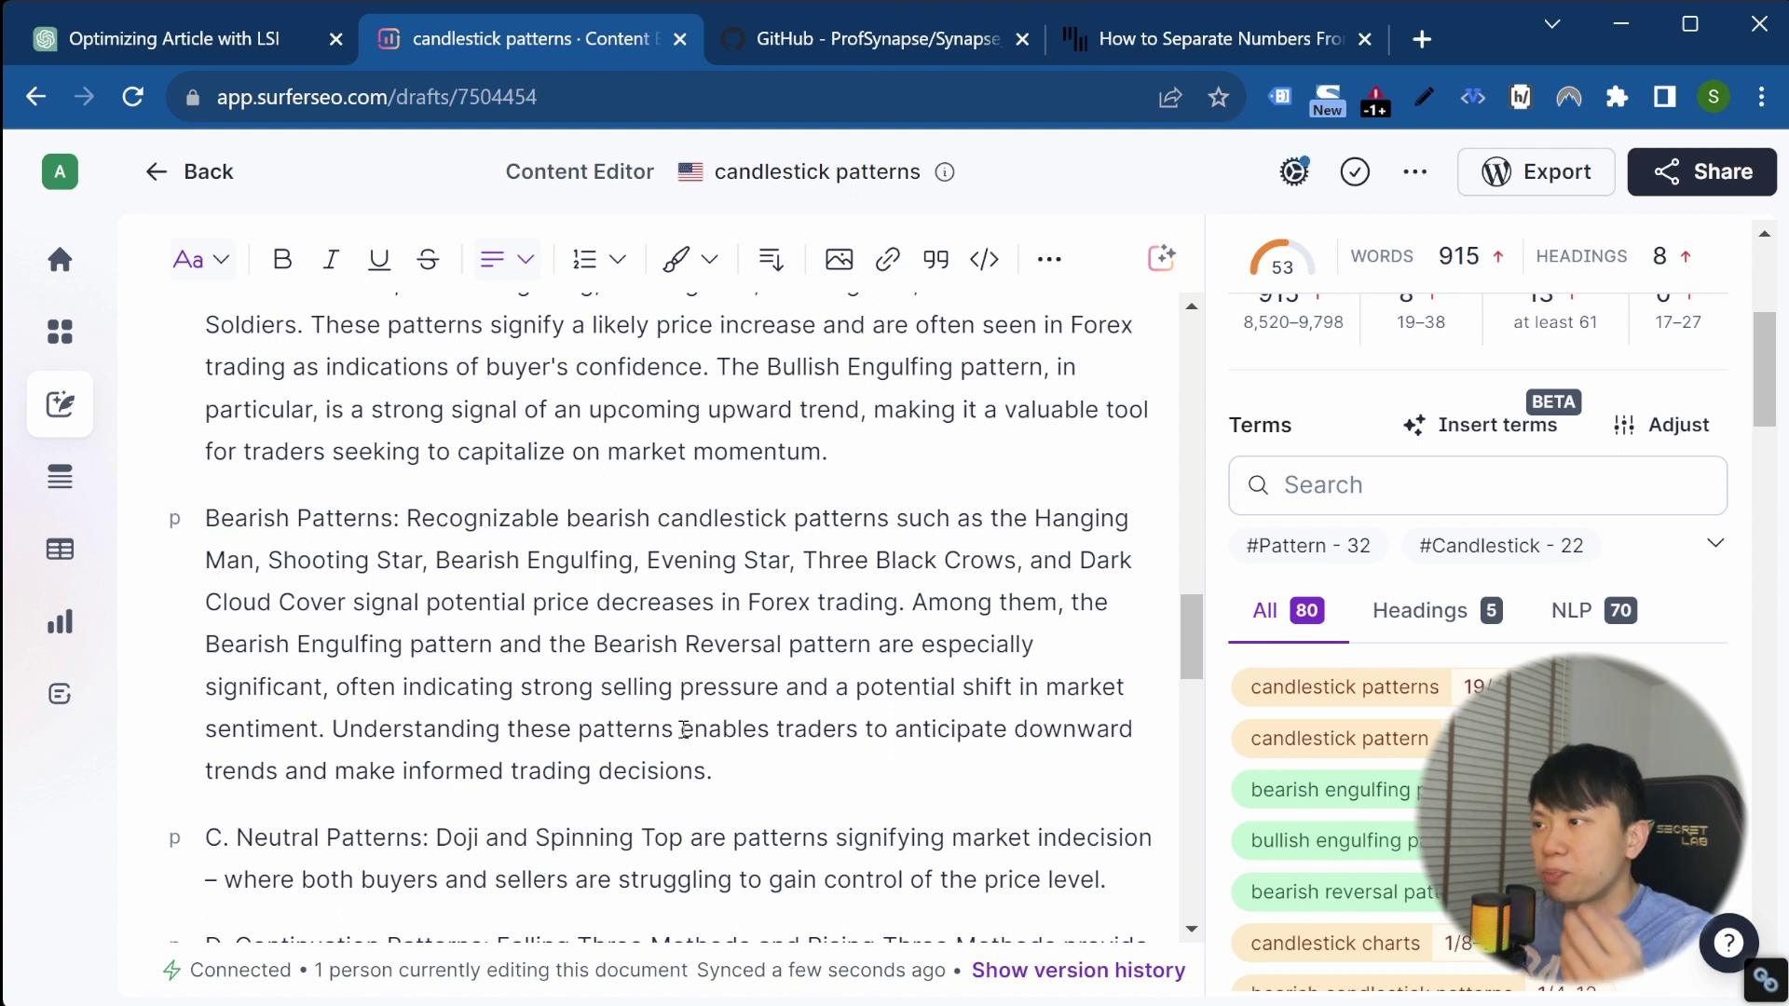
{"action": "scroll", "coordinate": [655, 652], "scroll_direction": "up", "scroll_amount": 4}
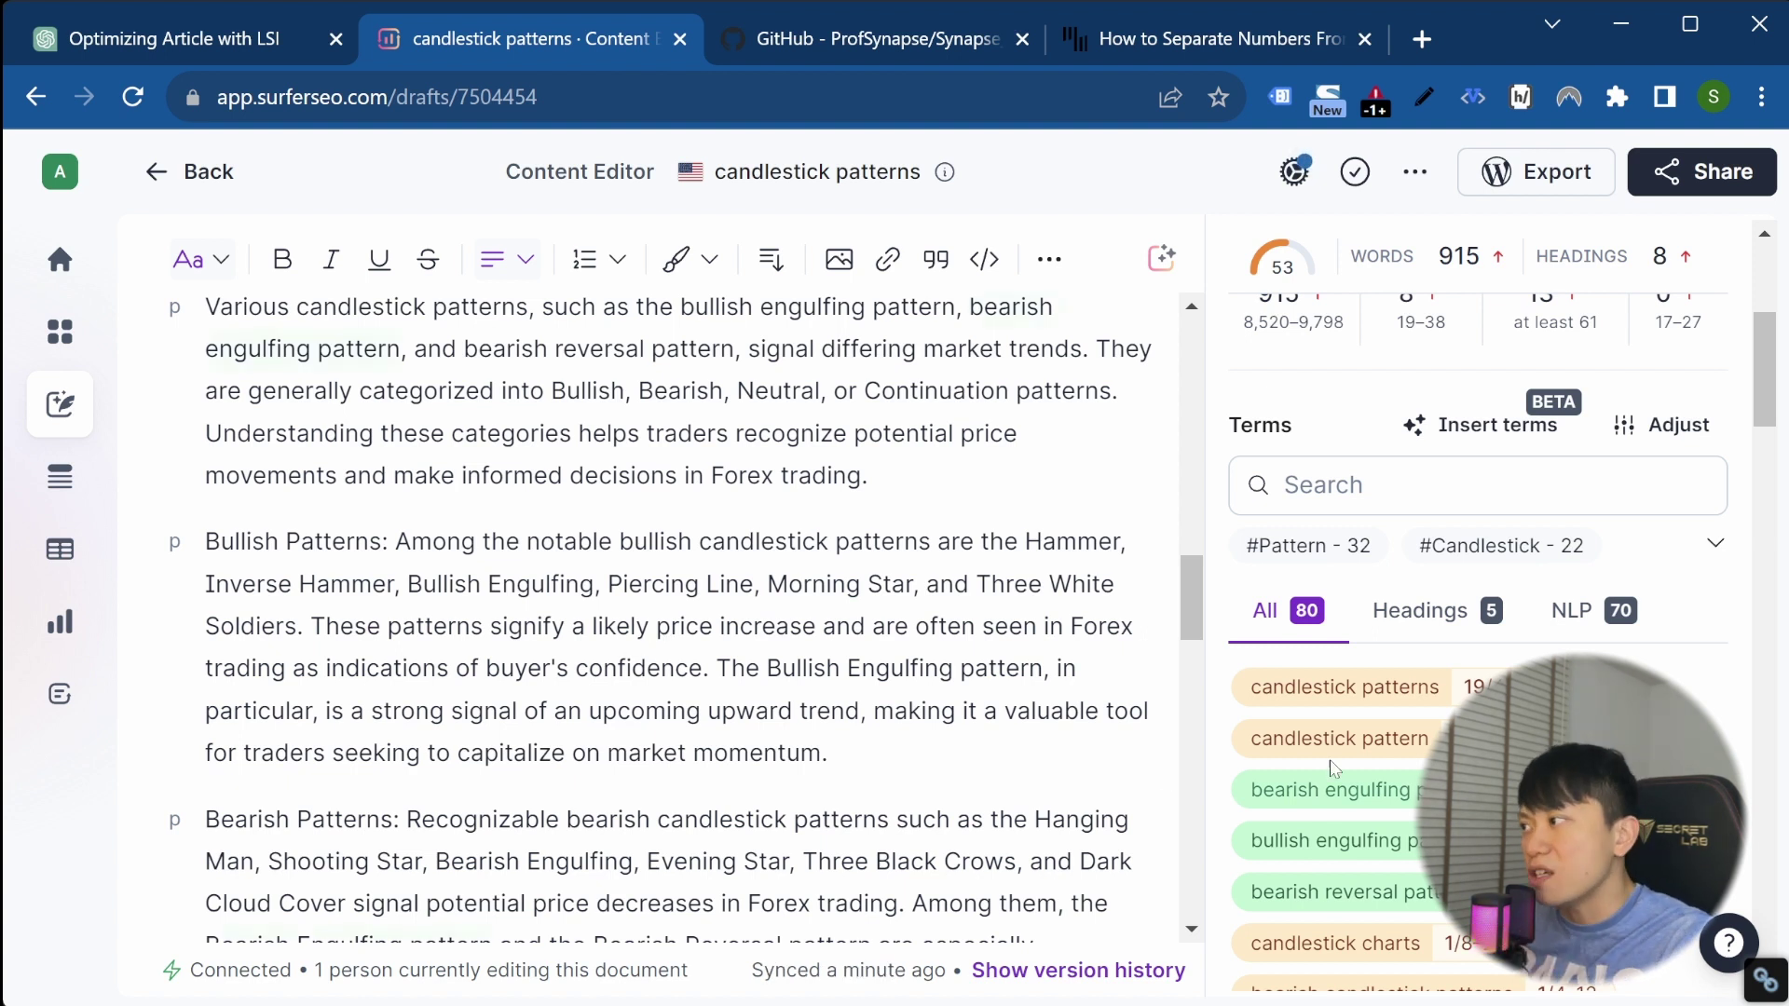
{"action": "scroll", "coordinate": [1348, 739], "scroll_direction": "down", "scroll_amount": 1}
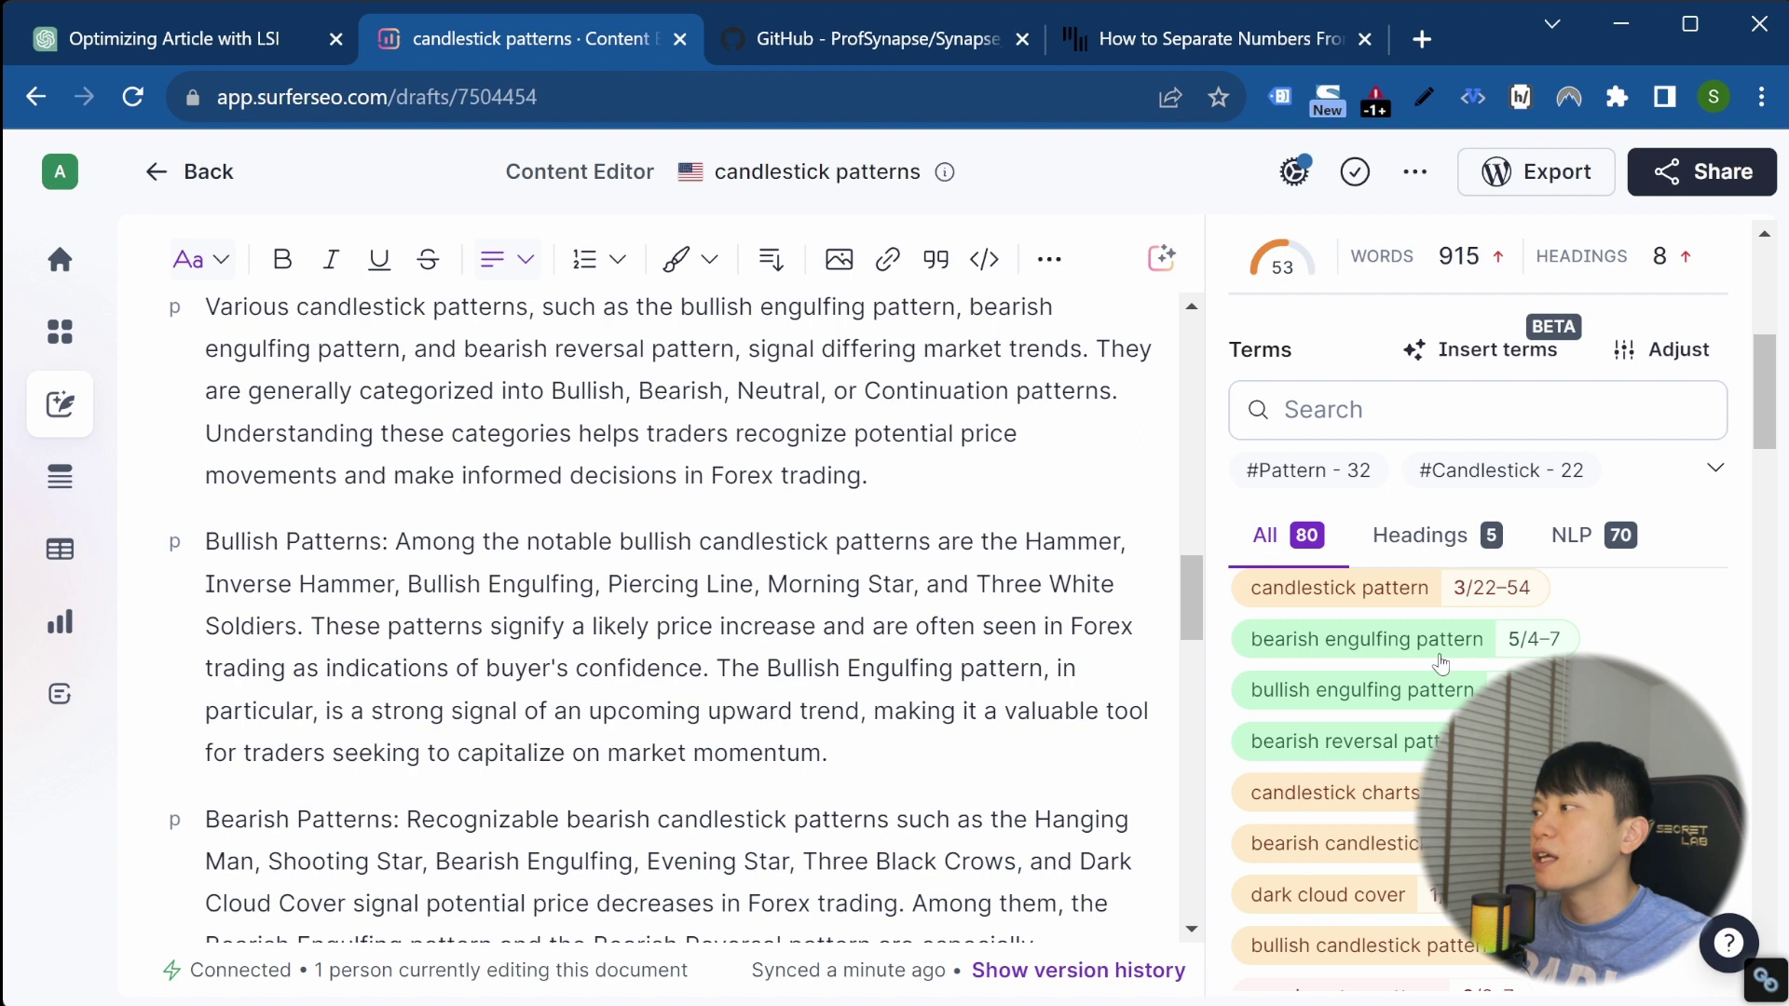
{"action": "scroll", "coordinate": [1157, 675], "scroll_direction": "up", "scroll_amount": 10}
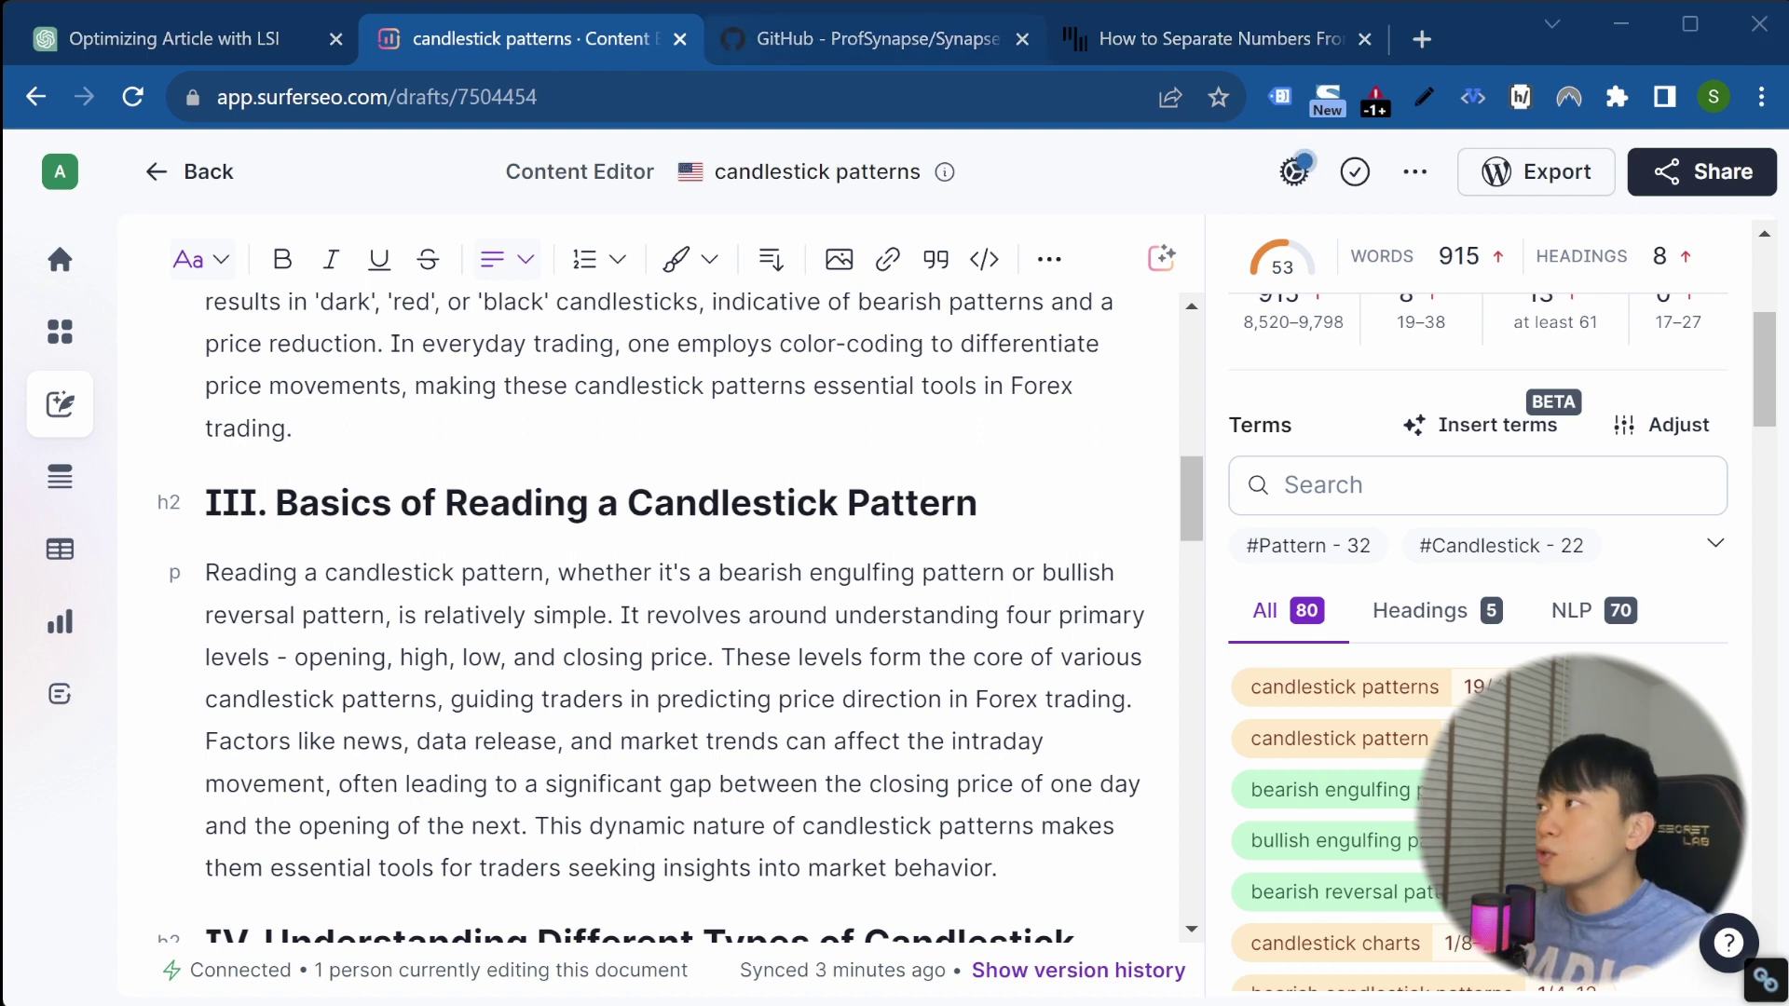
{"action": "key", "text": "ctrl+1"}
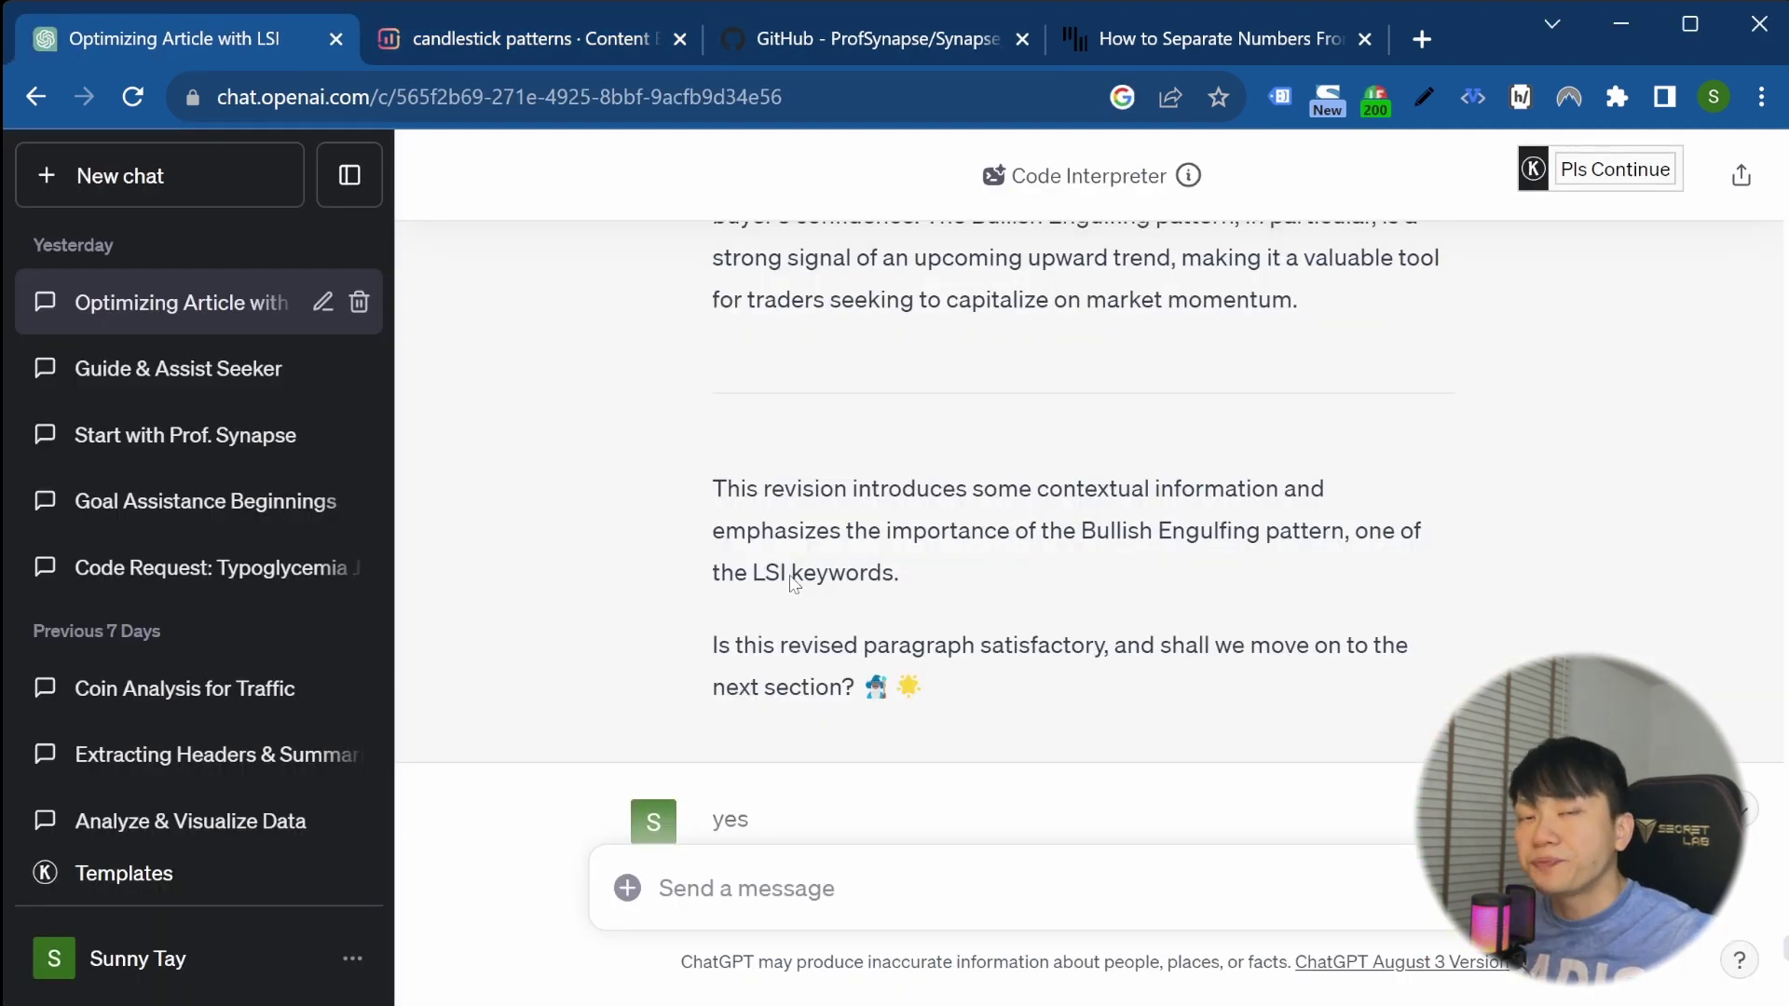